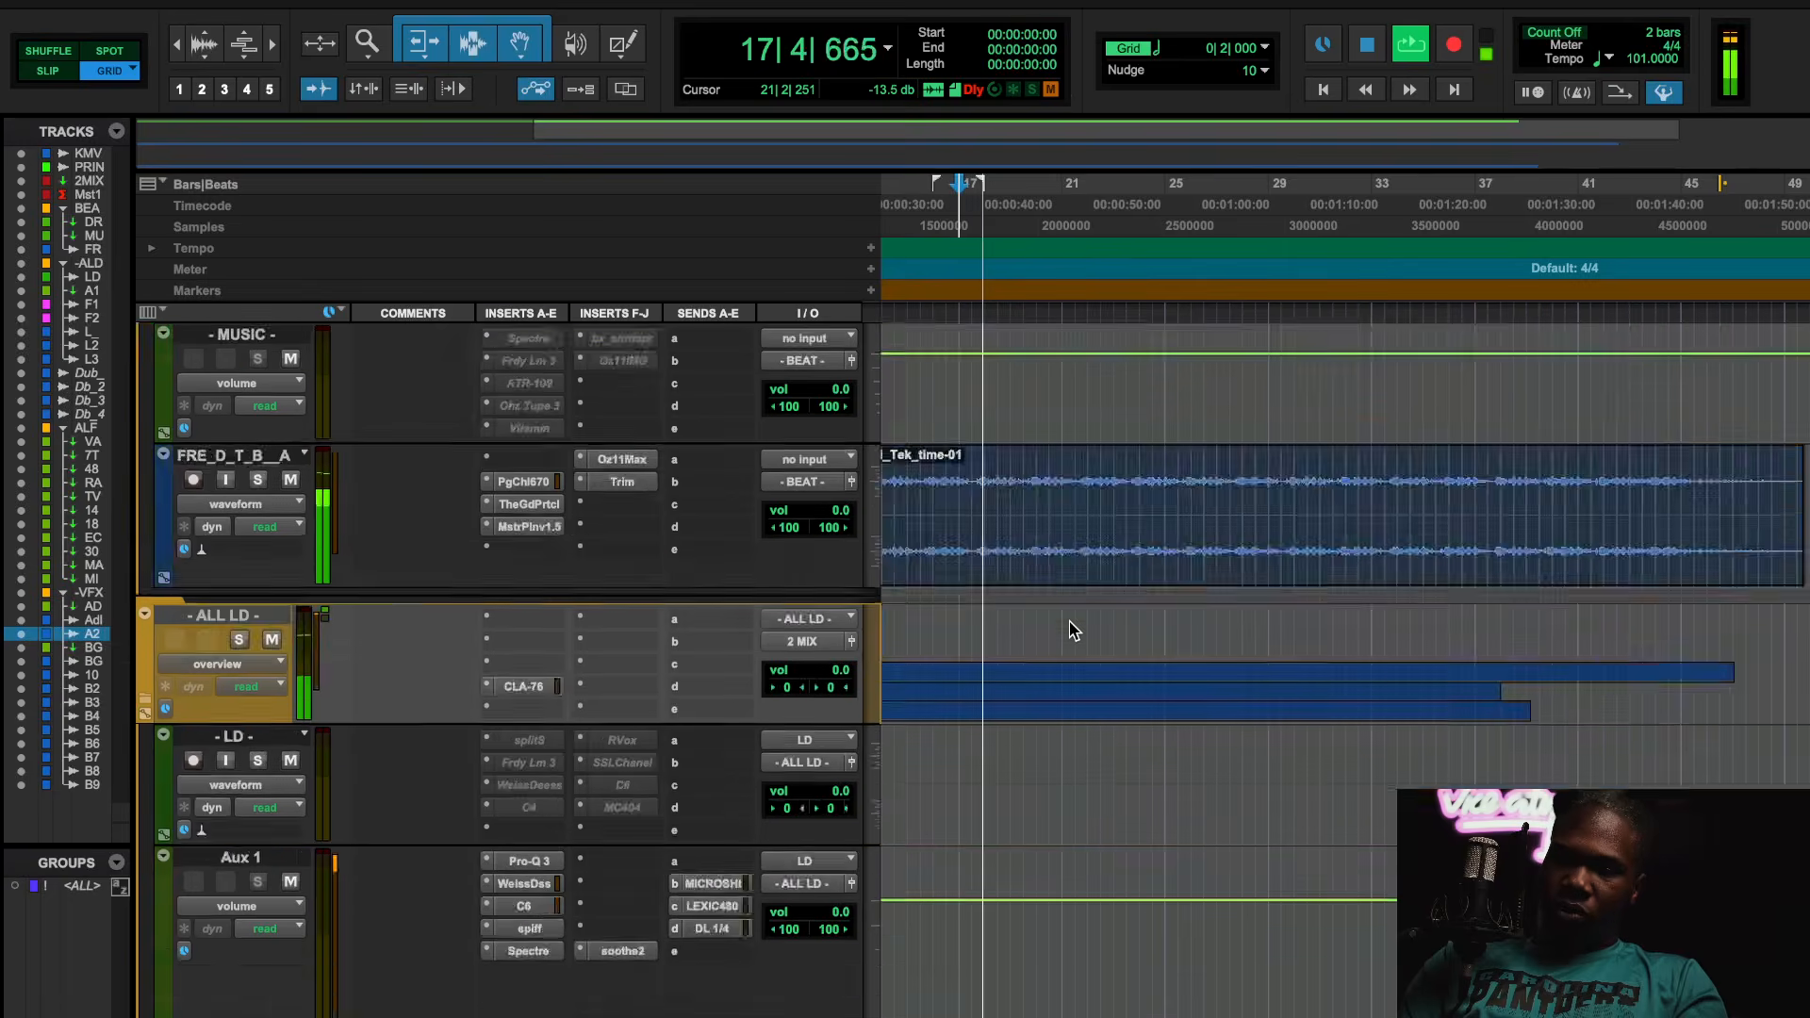
- Look over the session's tracks from PRINT and 2 MIX to the background vocals during playback, and stop playback
{"action": "scroll", "coordinate": [1074, 630], "scroll_direction": "up", "scroll_amount": 13}
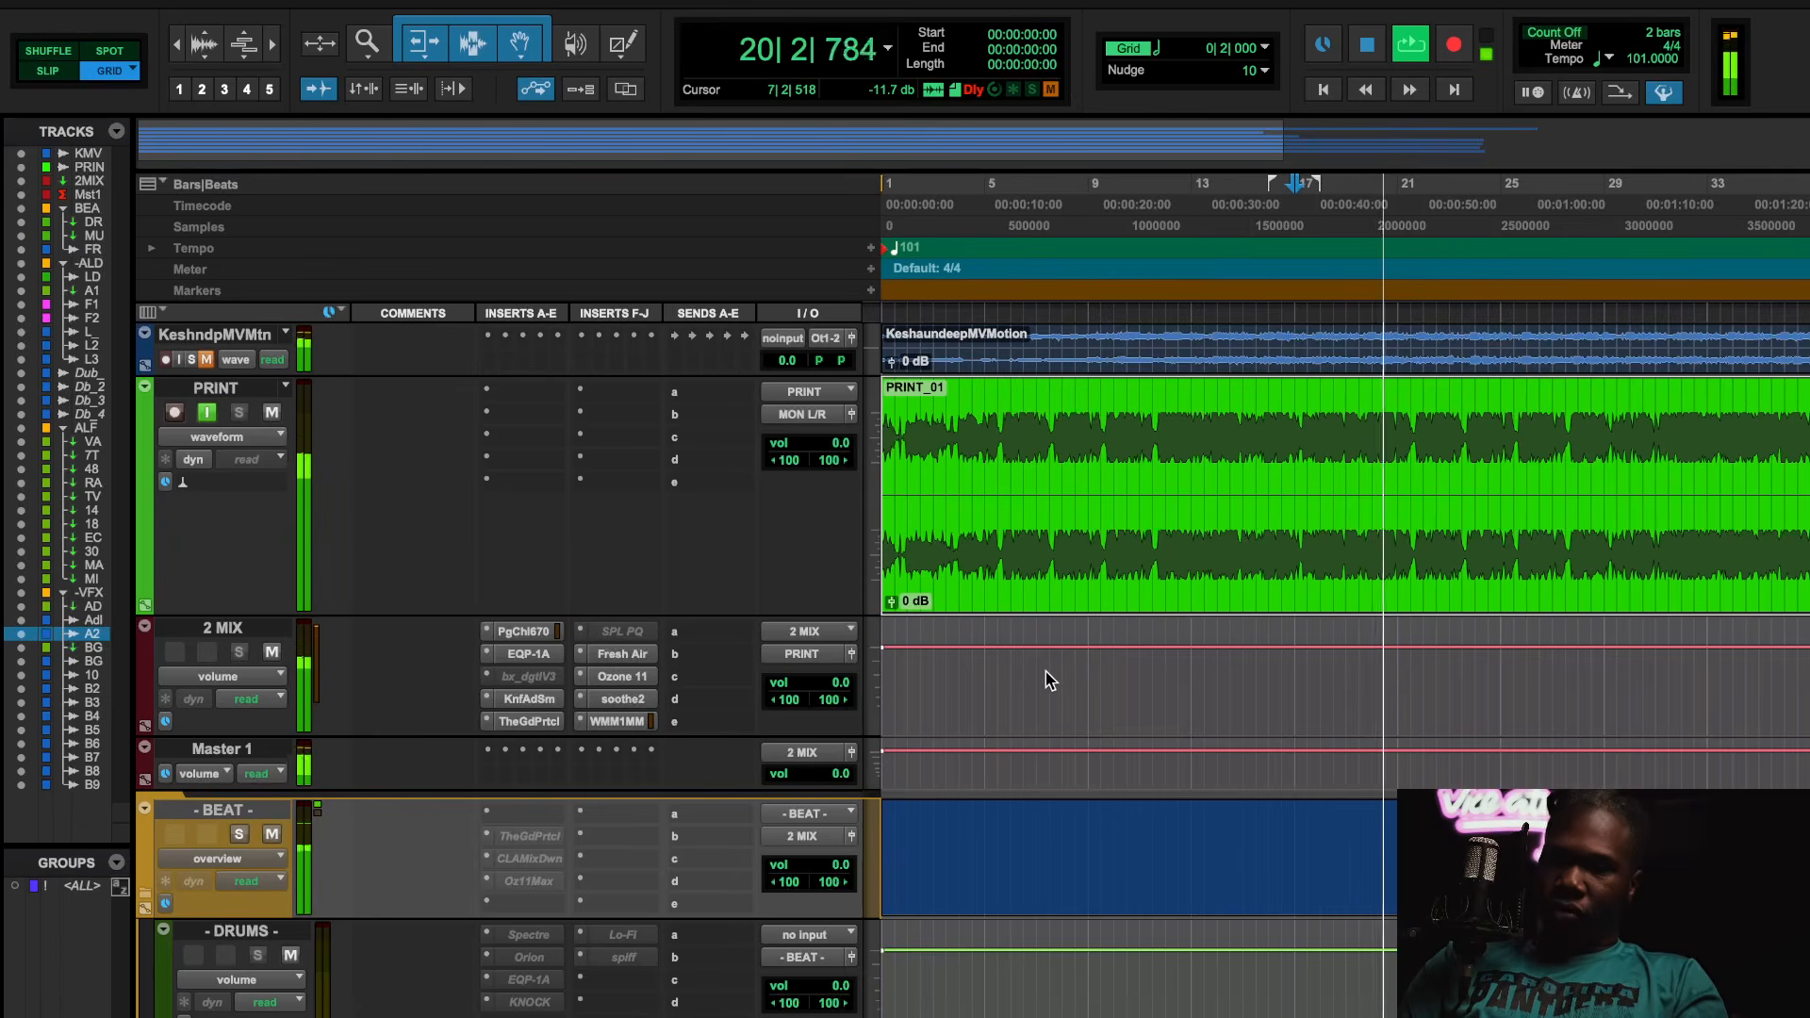
{"action": "scroll", "coordinate": [1051, 681], "scroll_direction": "down", "scroll_amount": 10}
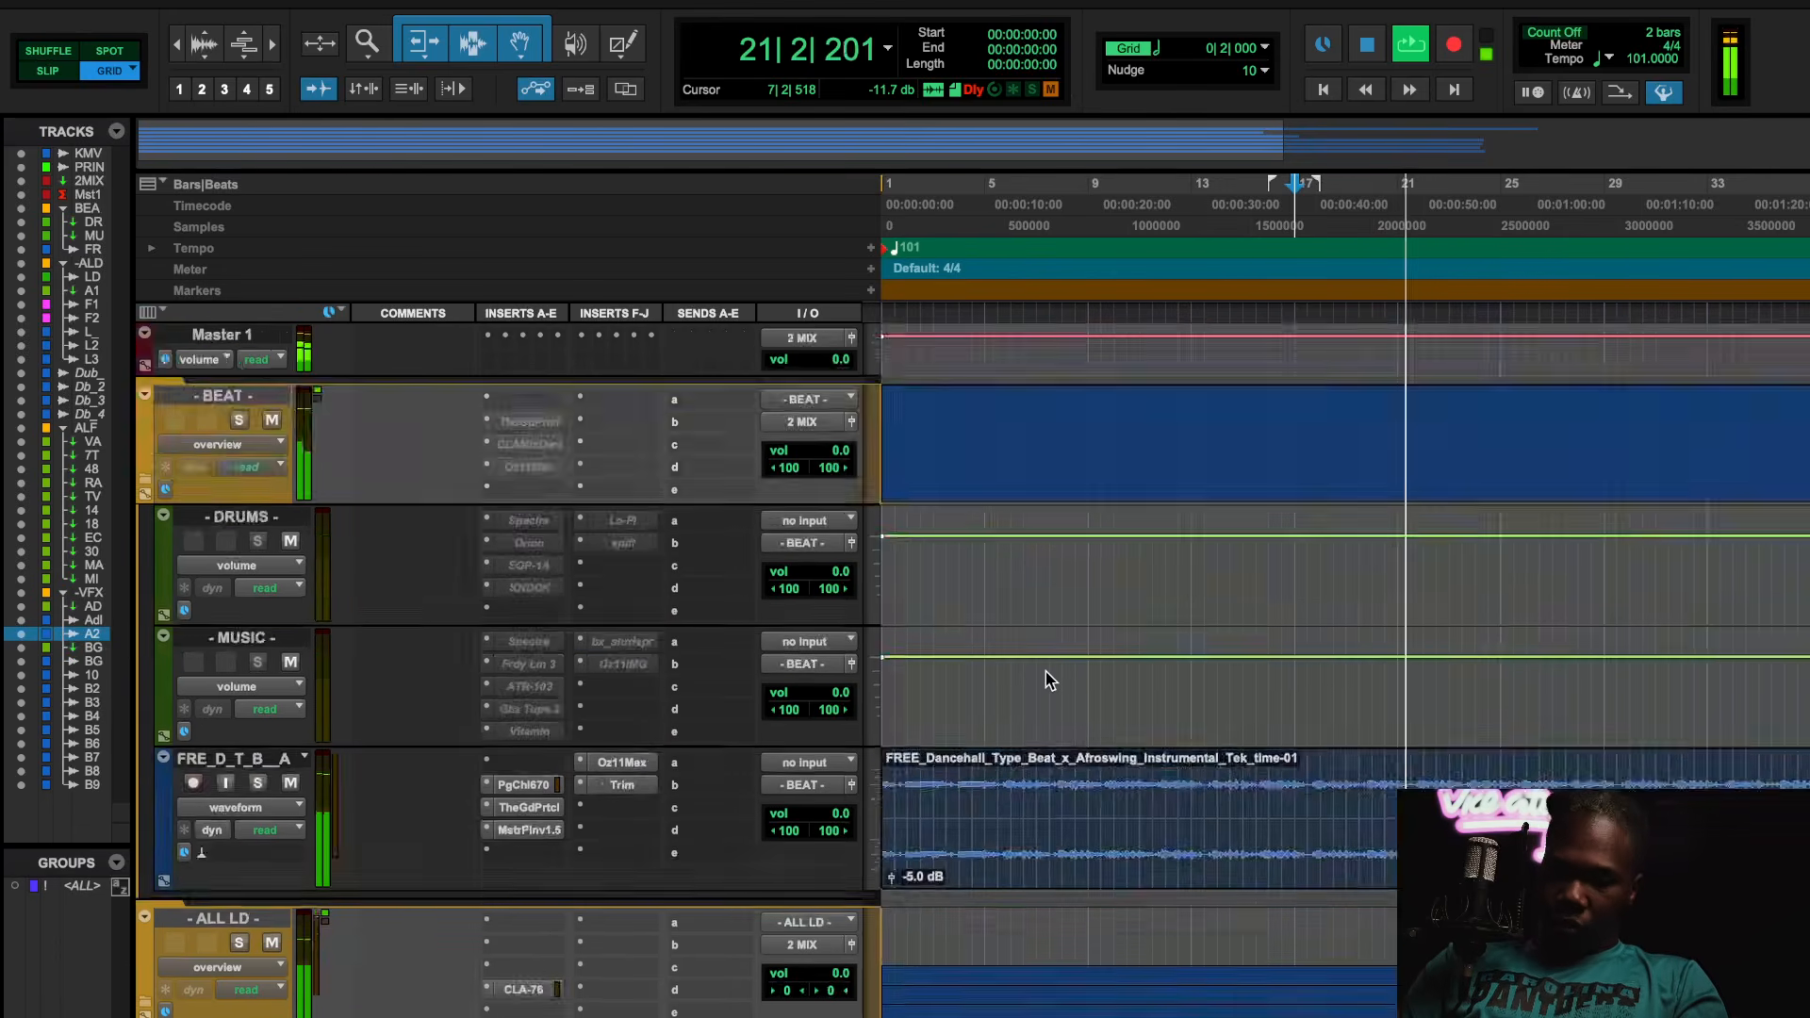
{"action": "scroll", "coordinate": [1051, 681], "scroll_direction": "up", "scroll_amount": 10}
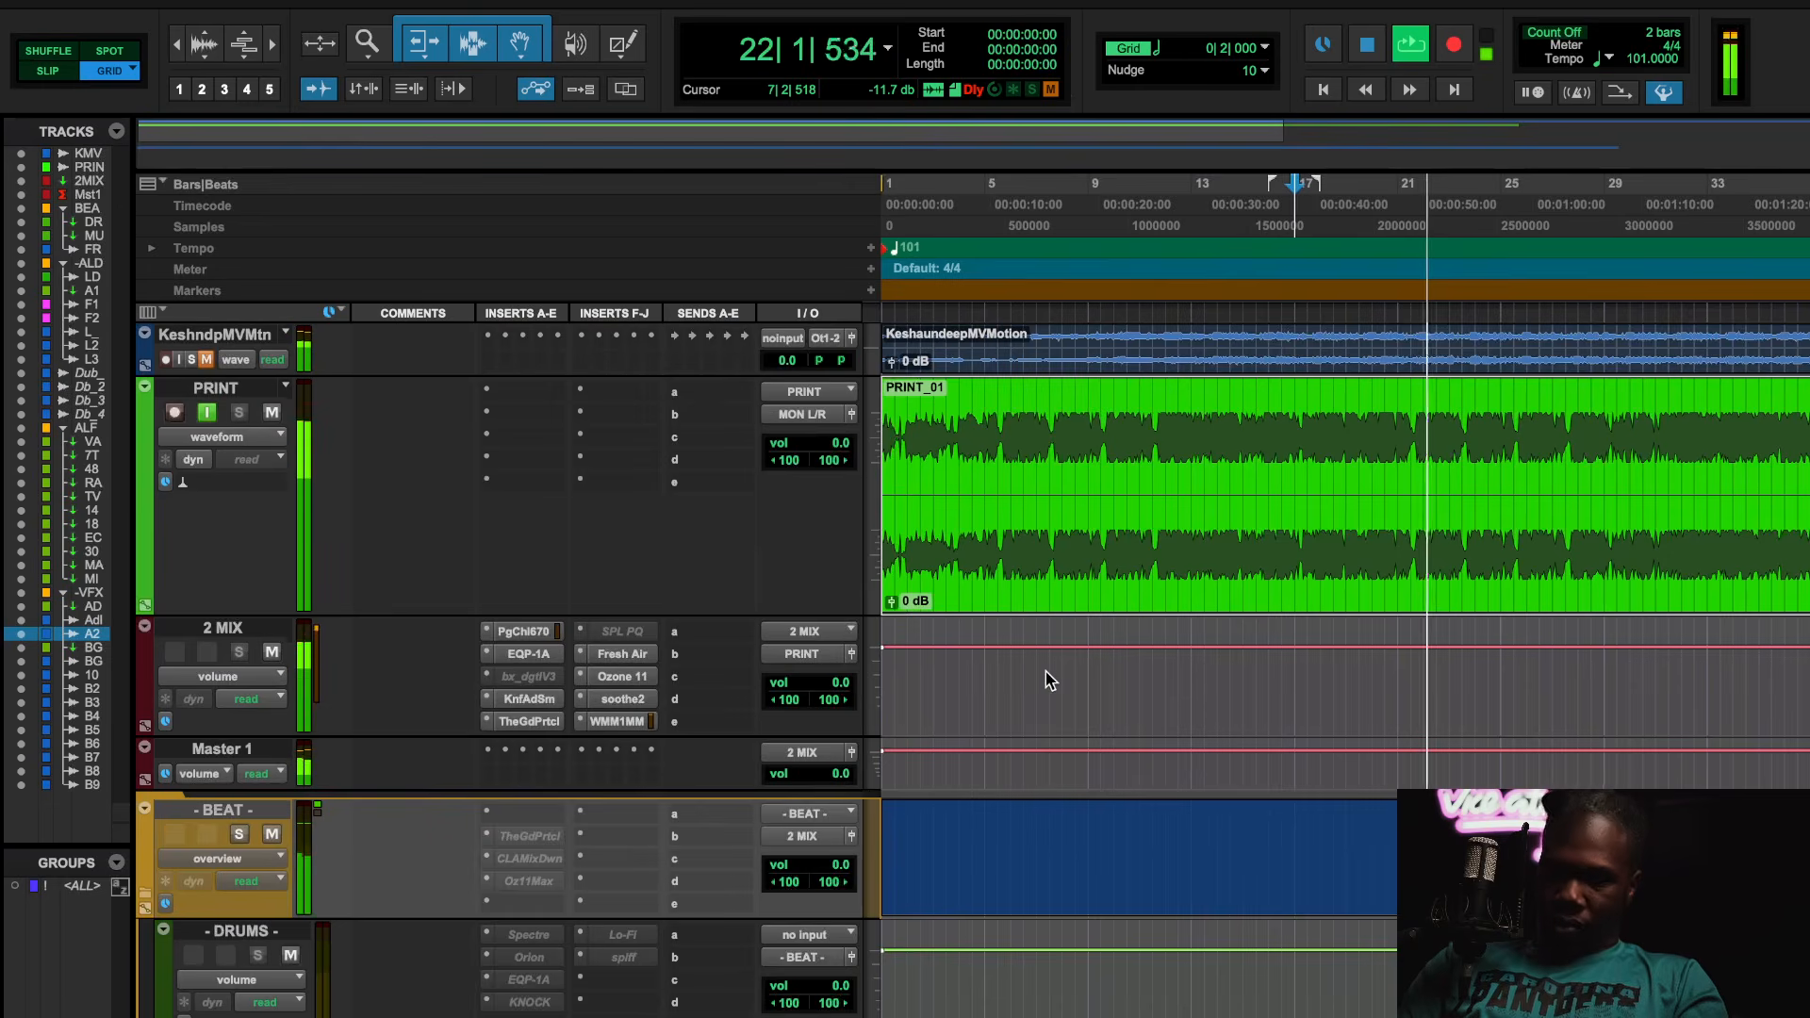
{"action": "scroll", "coordinate": [1046, 672], "scroll_direction": "down", "scroll_amount": 15}
{"action": "scroll", "coordinate": [1045, 673], "scroll_direction": "down", "scroll_amount": 8}
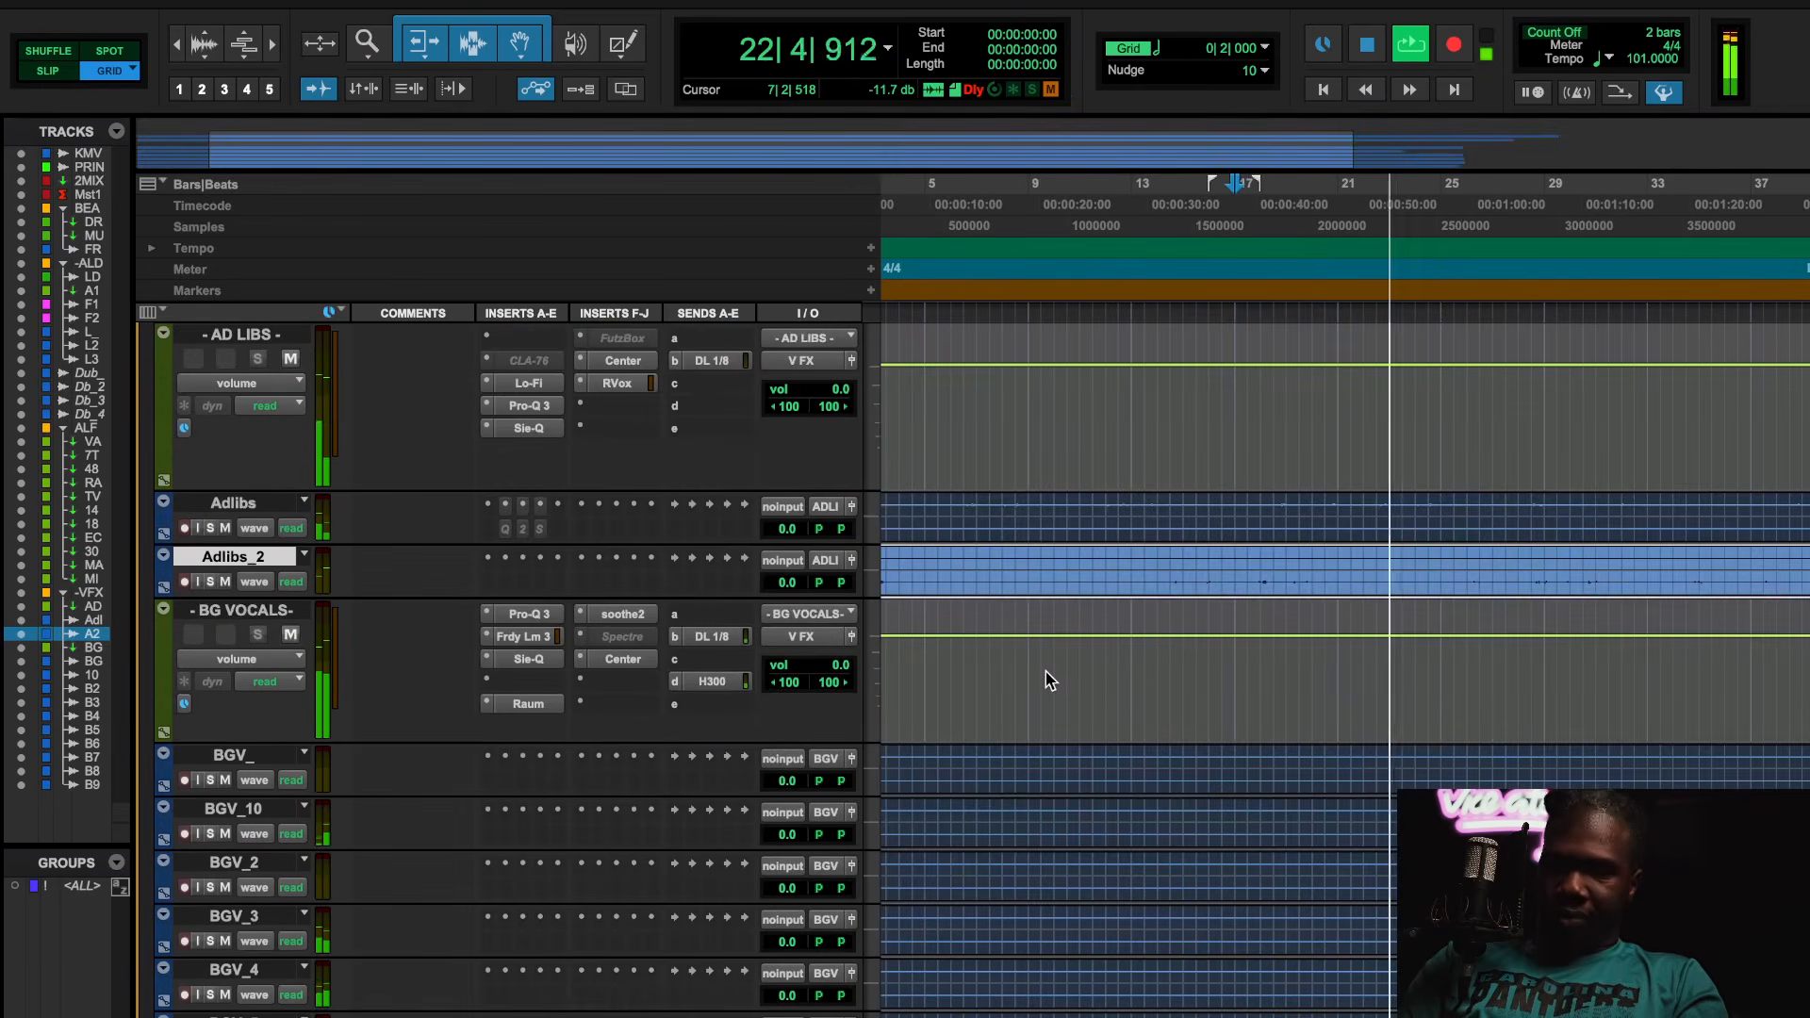
{"action": "scroll", "coordinate": [1046, 673], "scroll_direction": "up", "scroll_amount": 20}
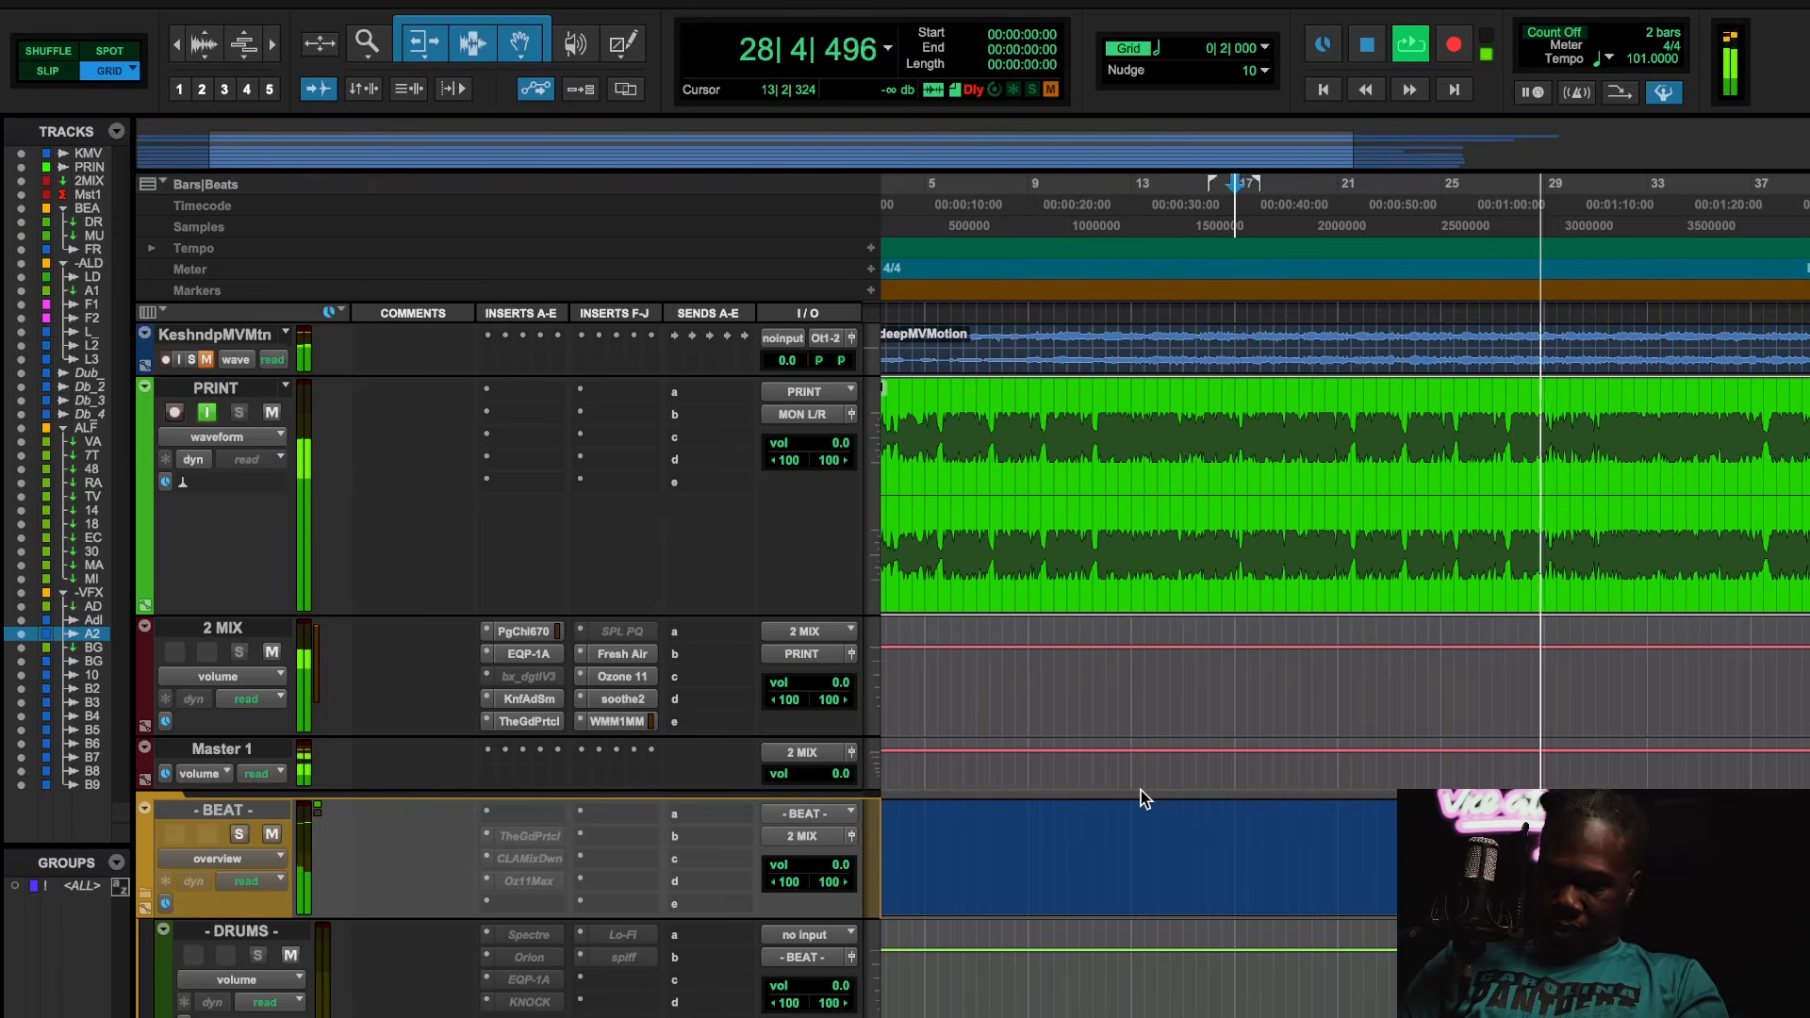
{"action": "scroll", "coordinate": [1299, 782], "scroll_direction": "right", "scroll_amount": 3}
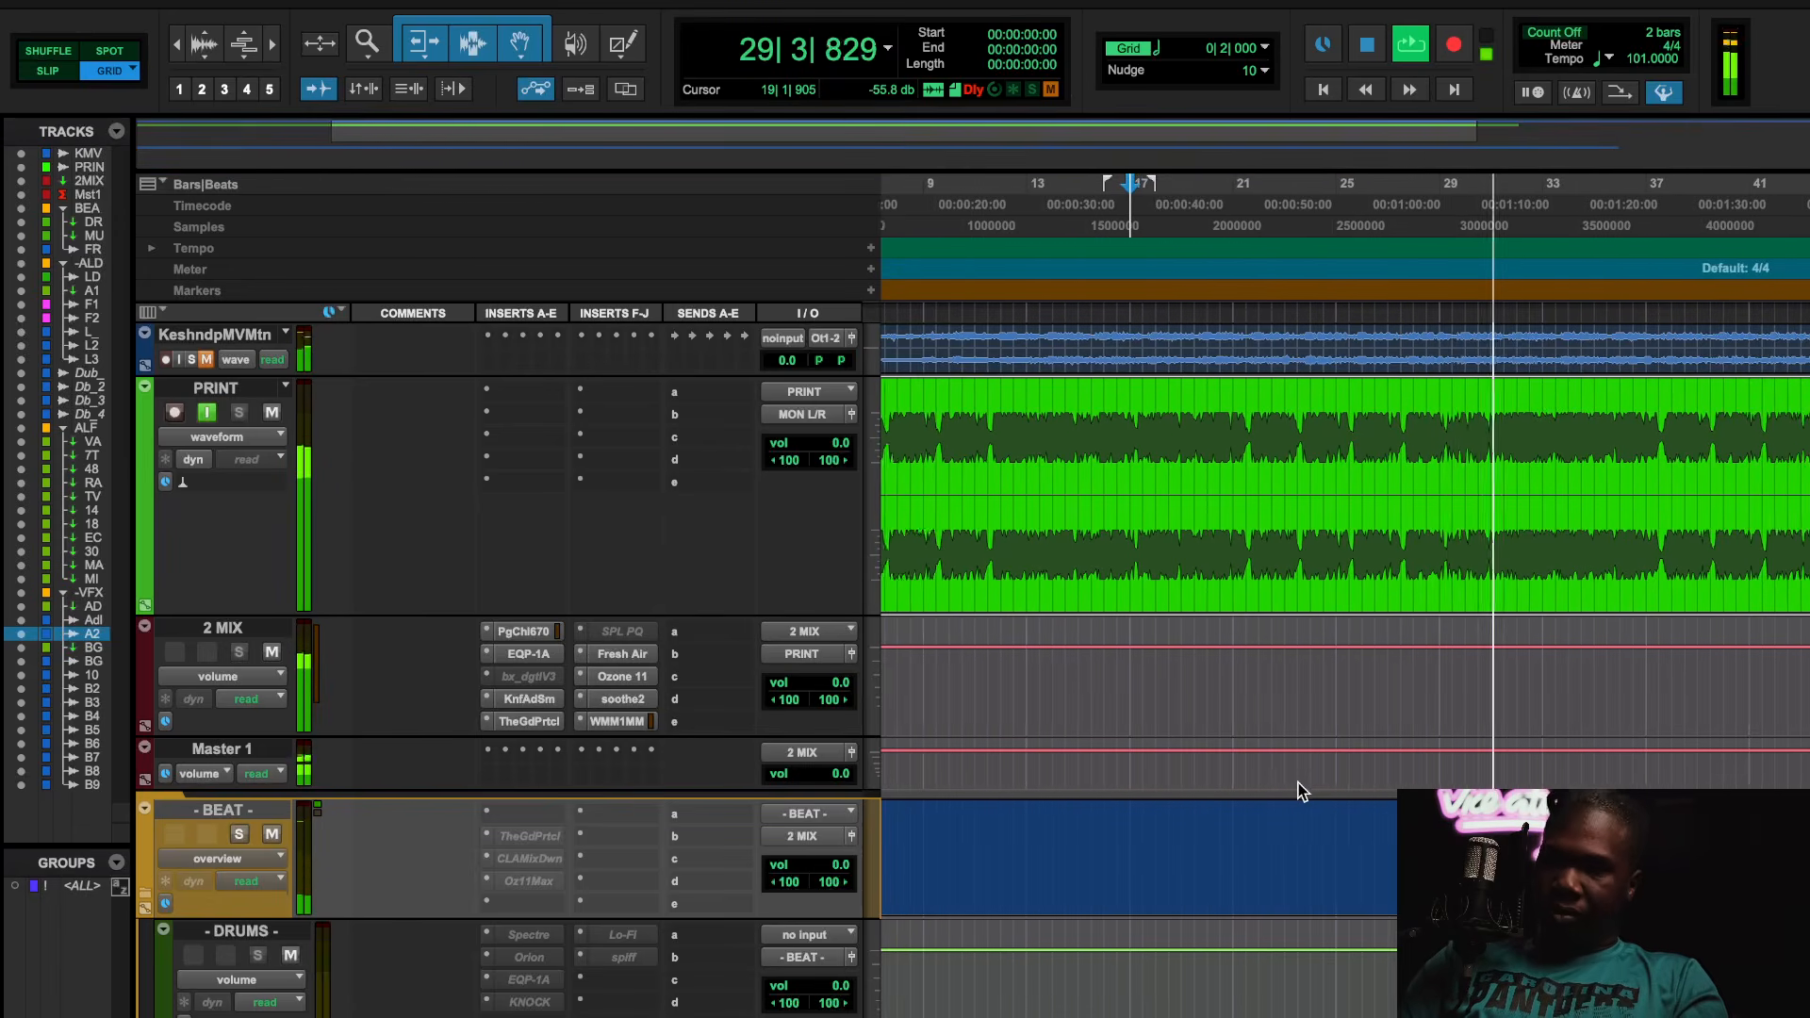
{"action": "scroll", "coordinate": [1298, 782], "scroll_direction": "left", "scroll_amount": 2}
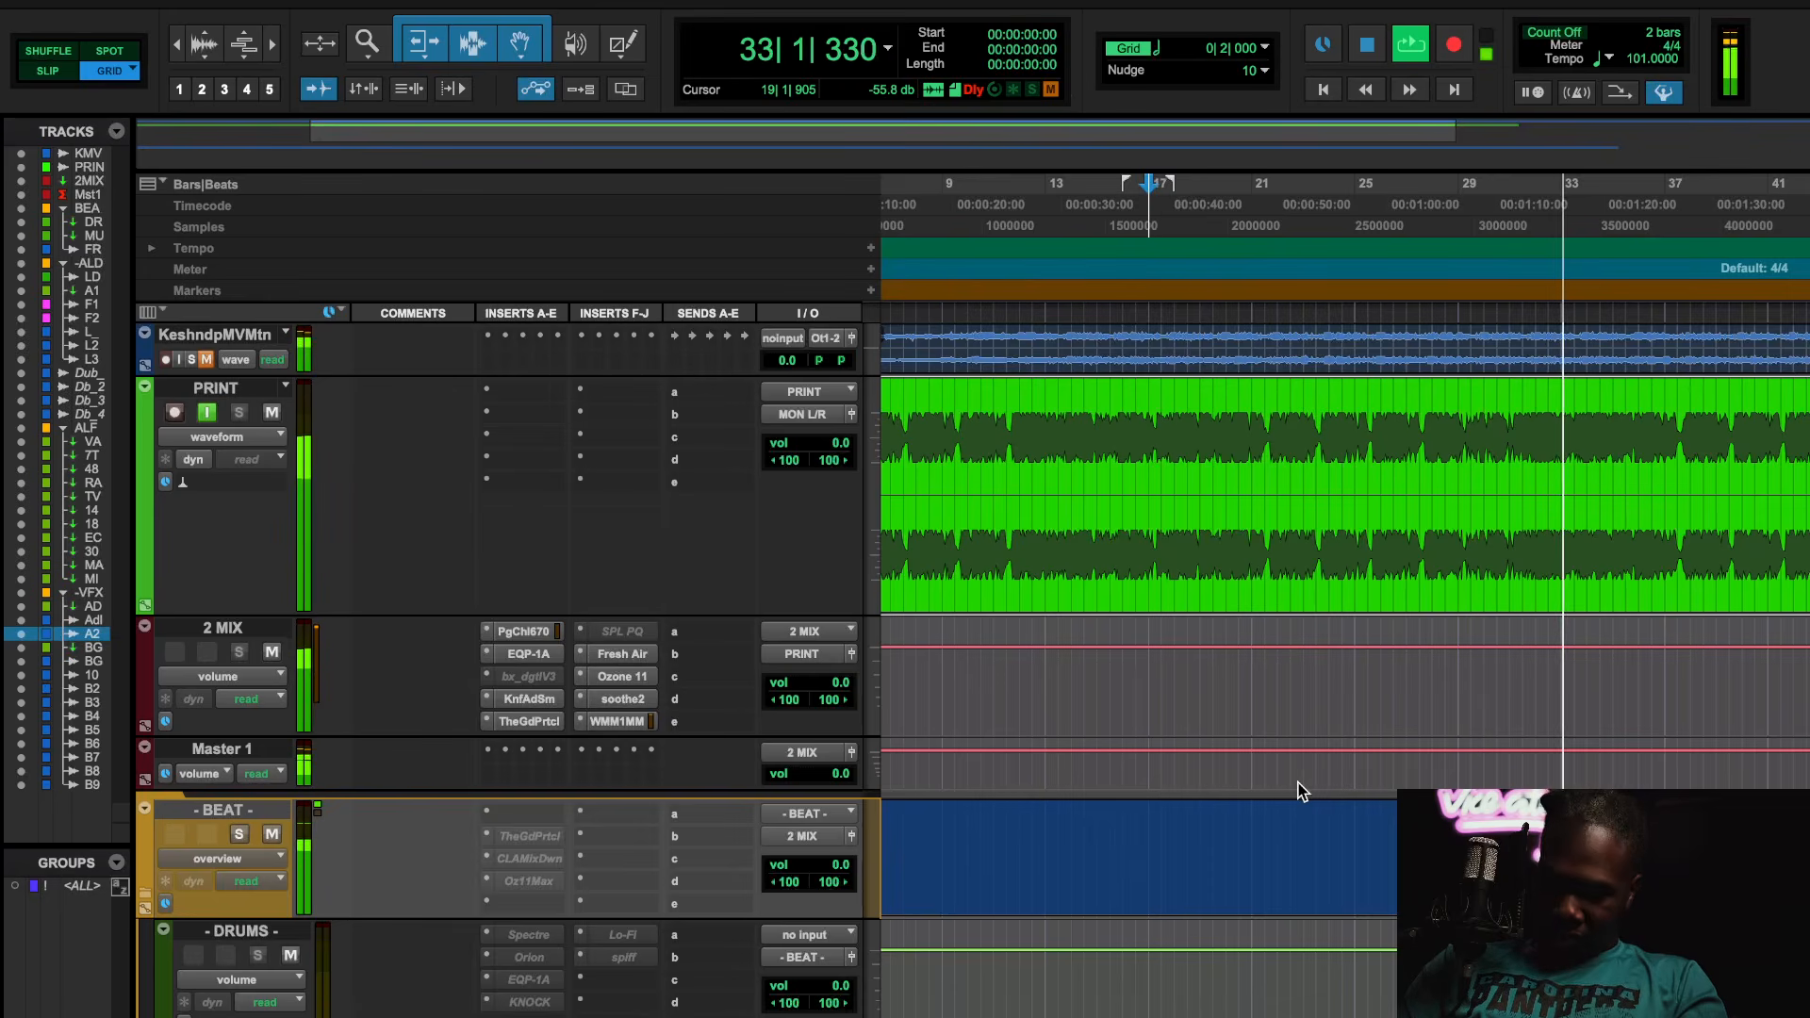
{"action": "key", "text": "space"}
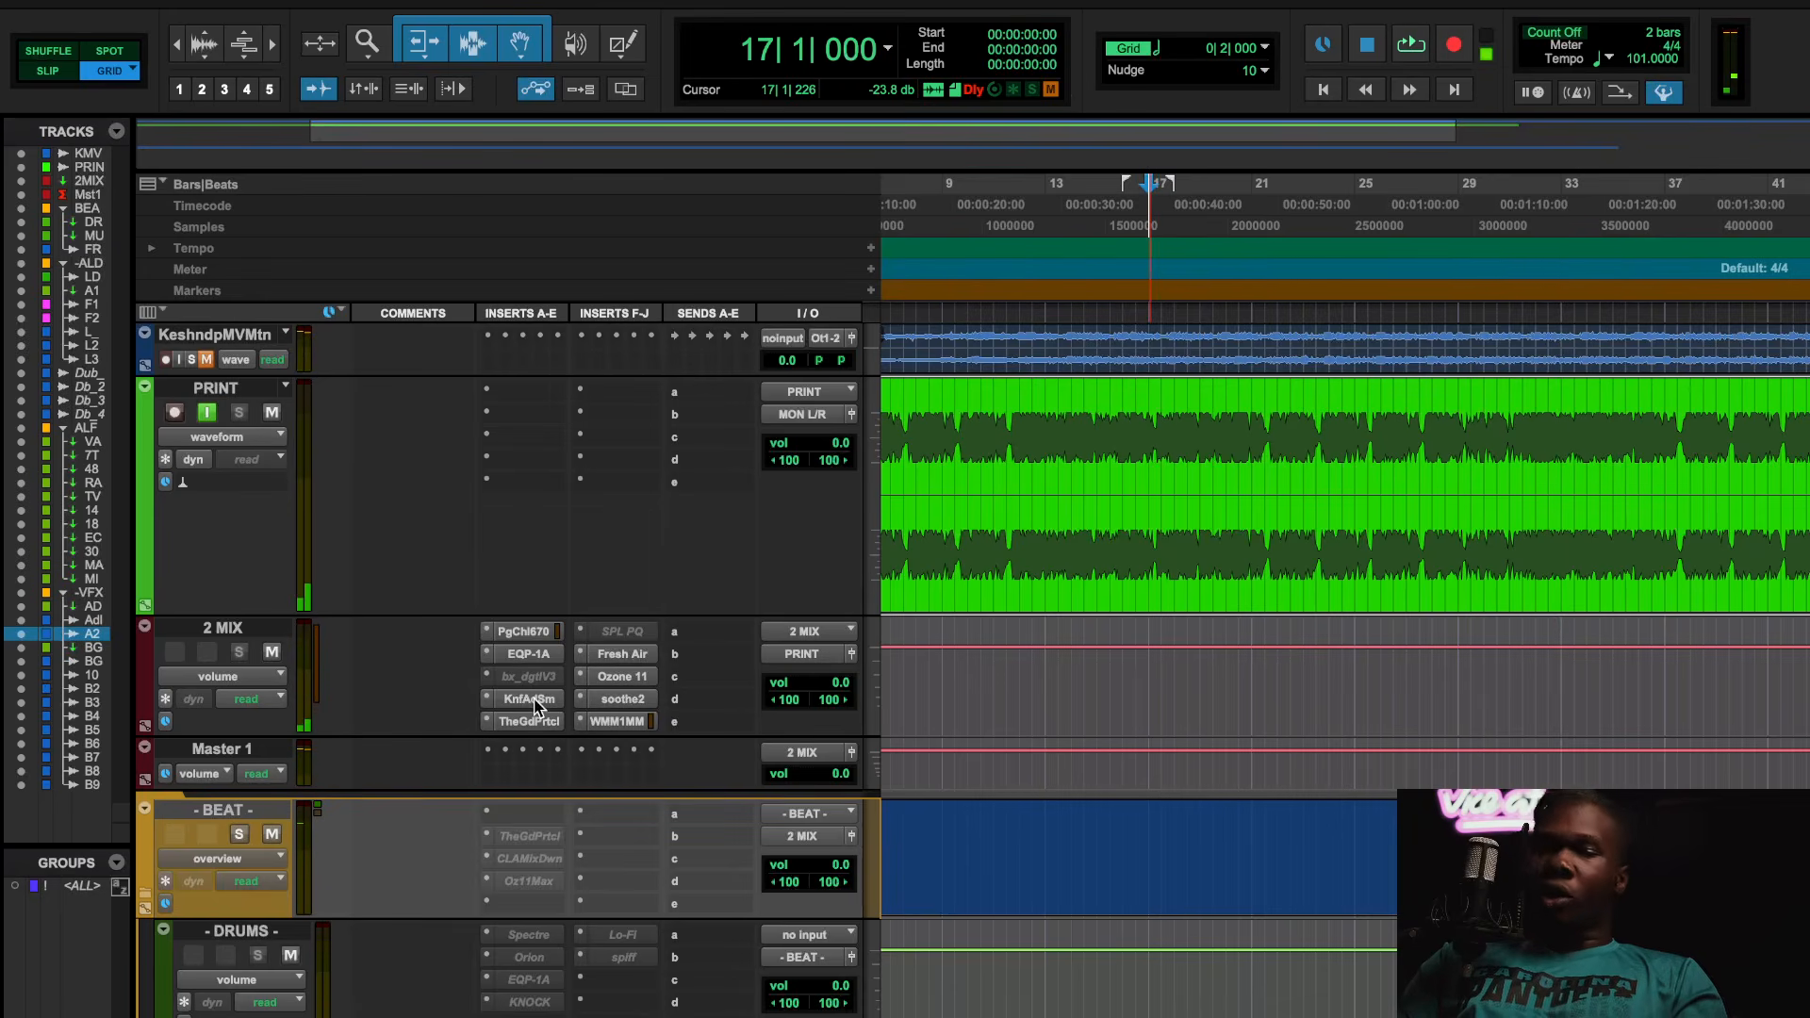
- View the Knif Audio Soma and bx_digital V3 settings on the 2 MIX track, leaving bx_digital V3 inactive
{"action": "left_click", "coordinate": [535, 697]}
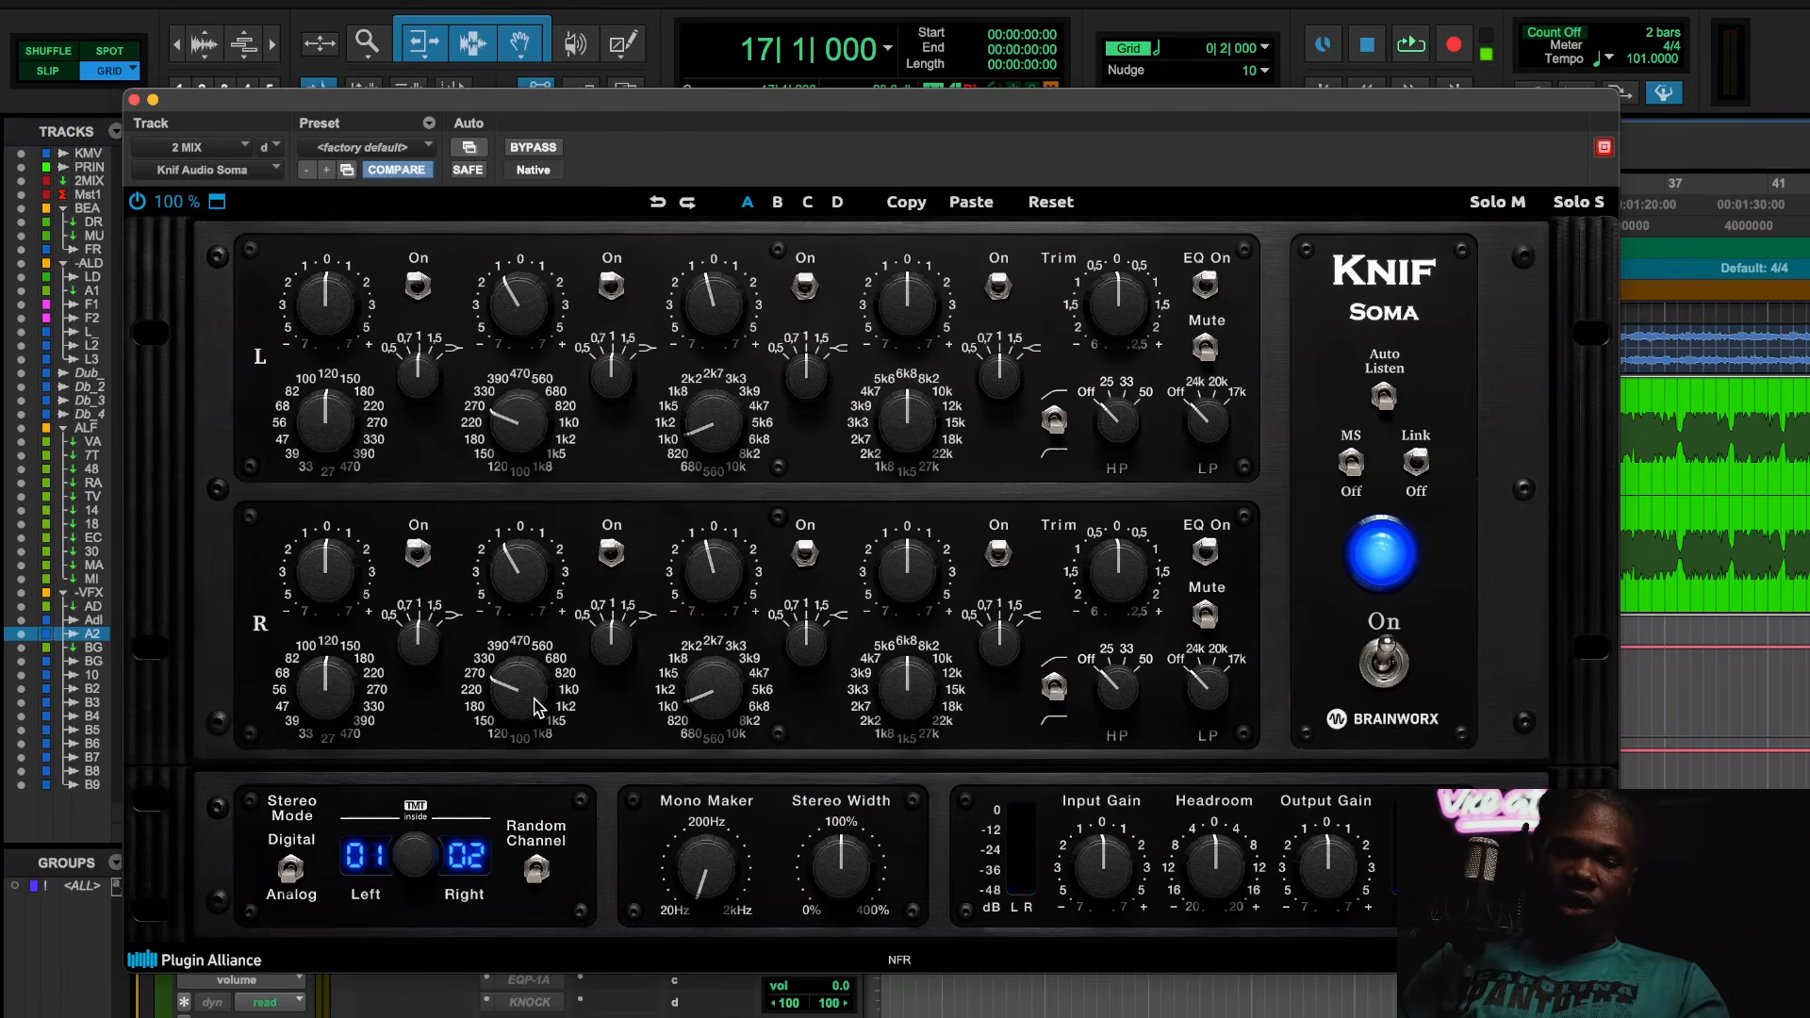
{"action": "left_click", "coordinate": [135, 100]}
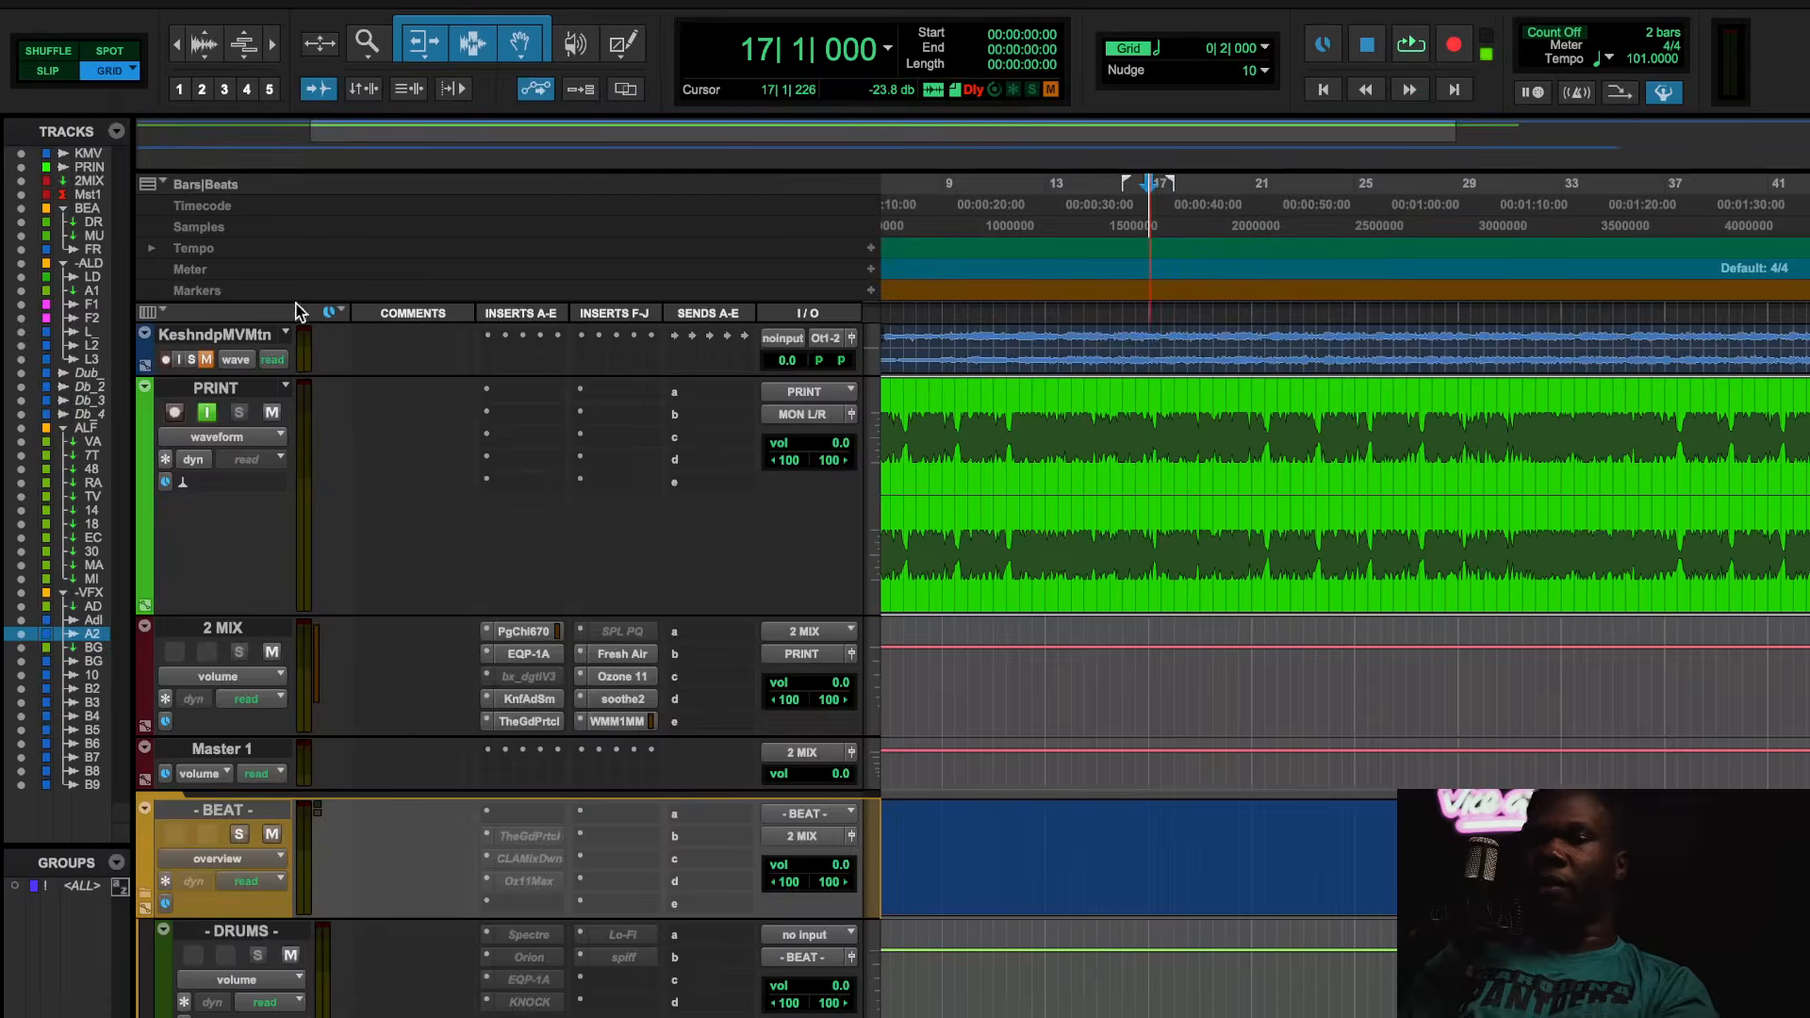
{"action": "left_click", "coordinate": [535, 681]}
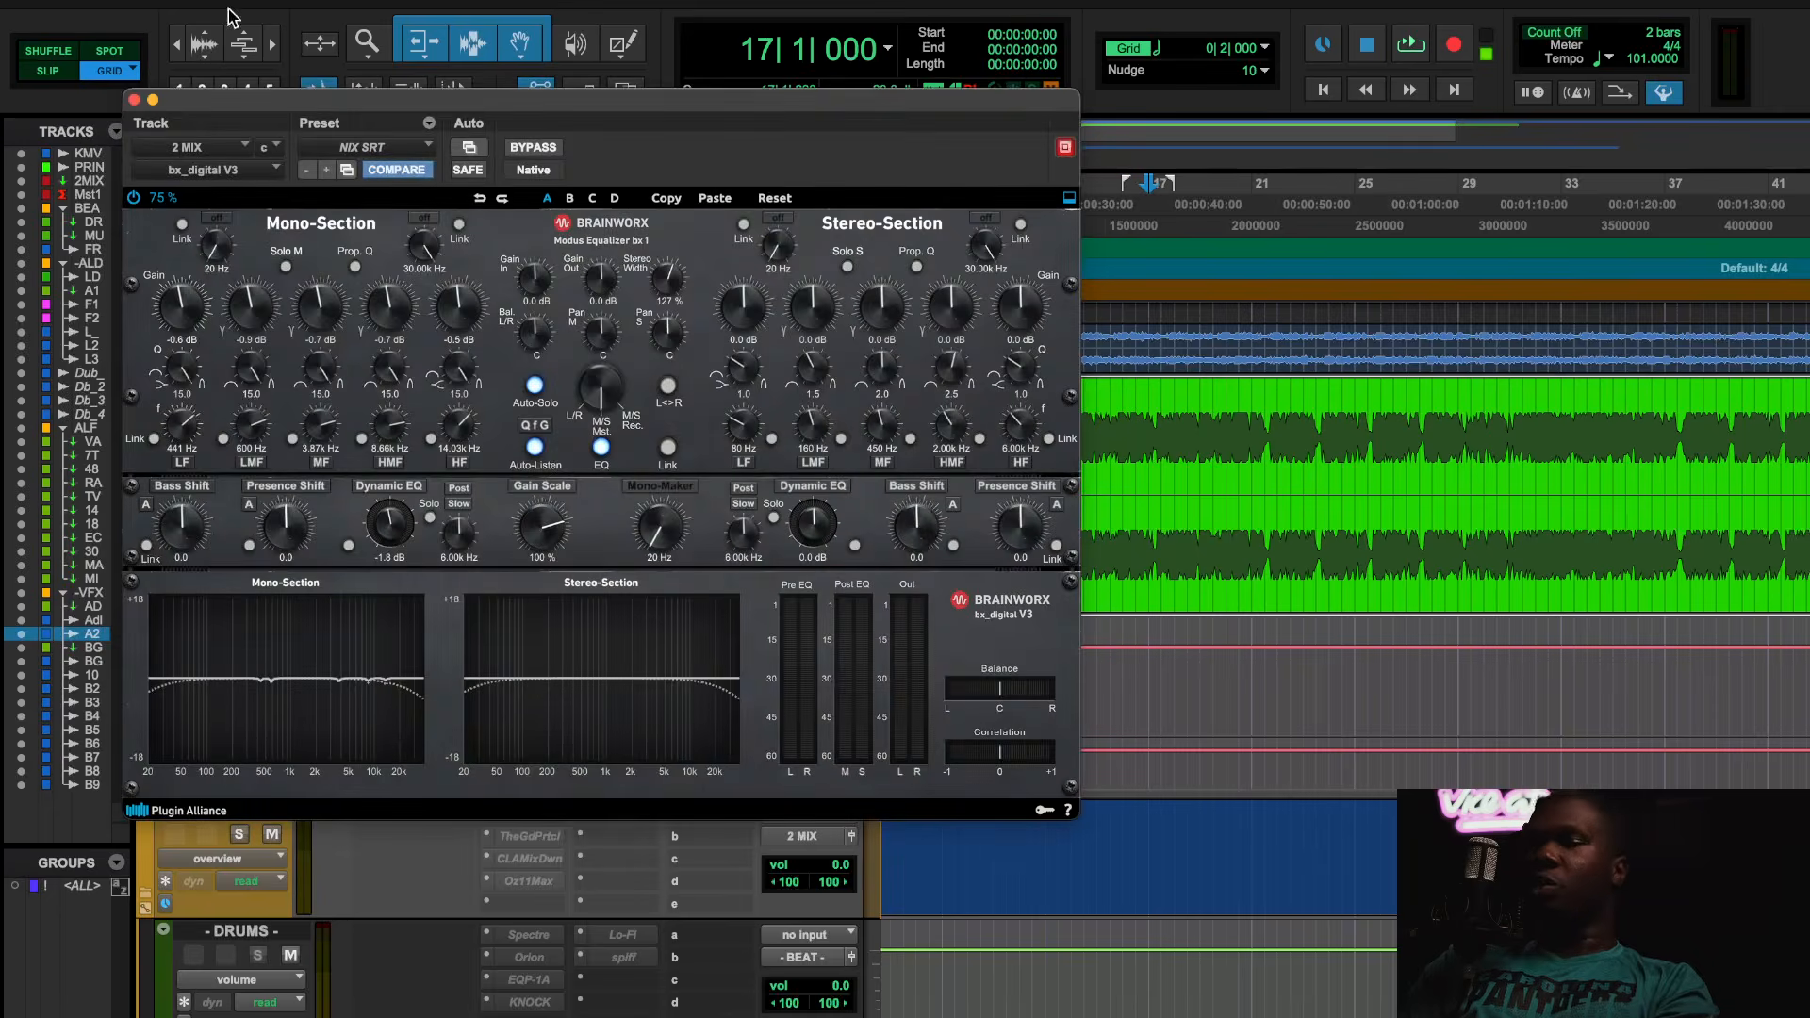
{"action": "left_click", "coordinate": [135, 100]}
{"action": "left_click", "coordinate": [529, 675], "text": "ctrl+super"}
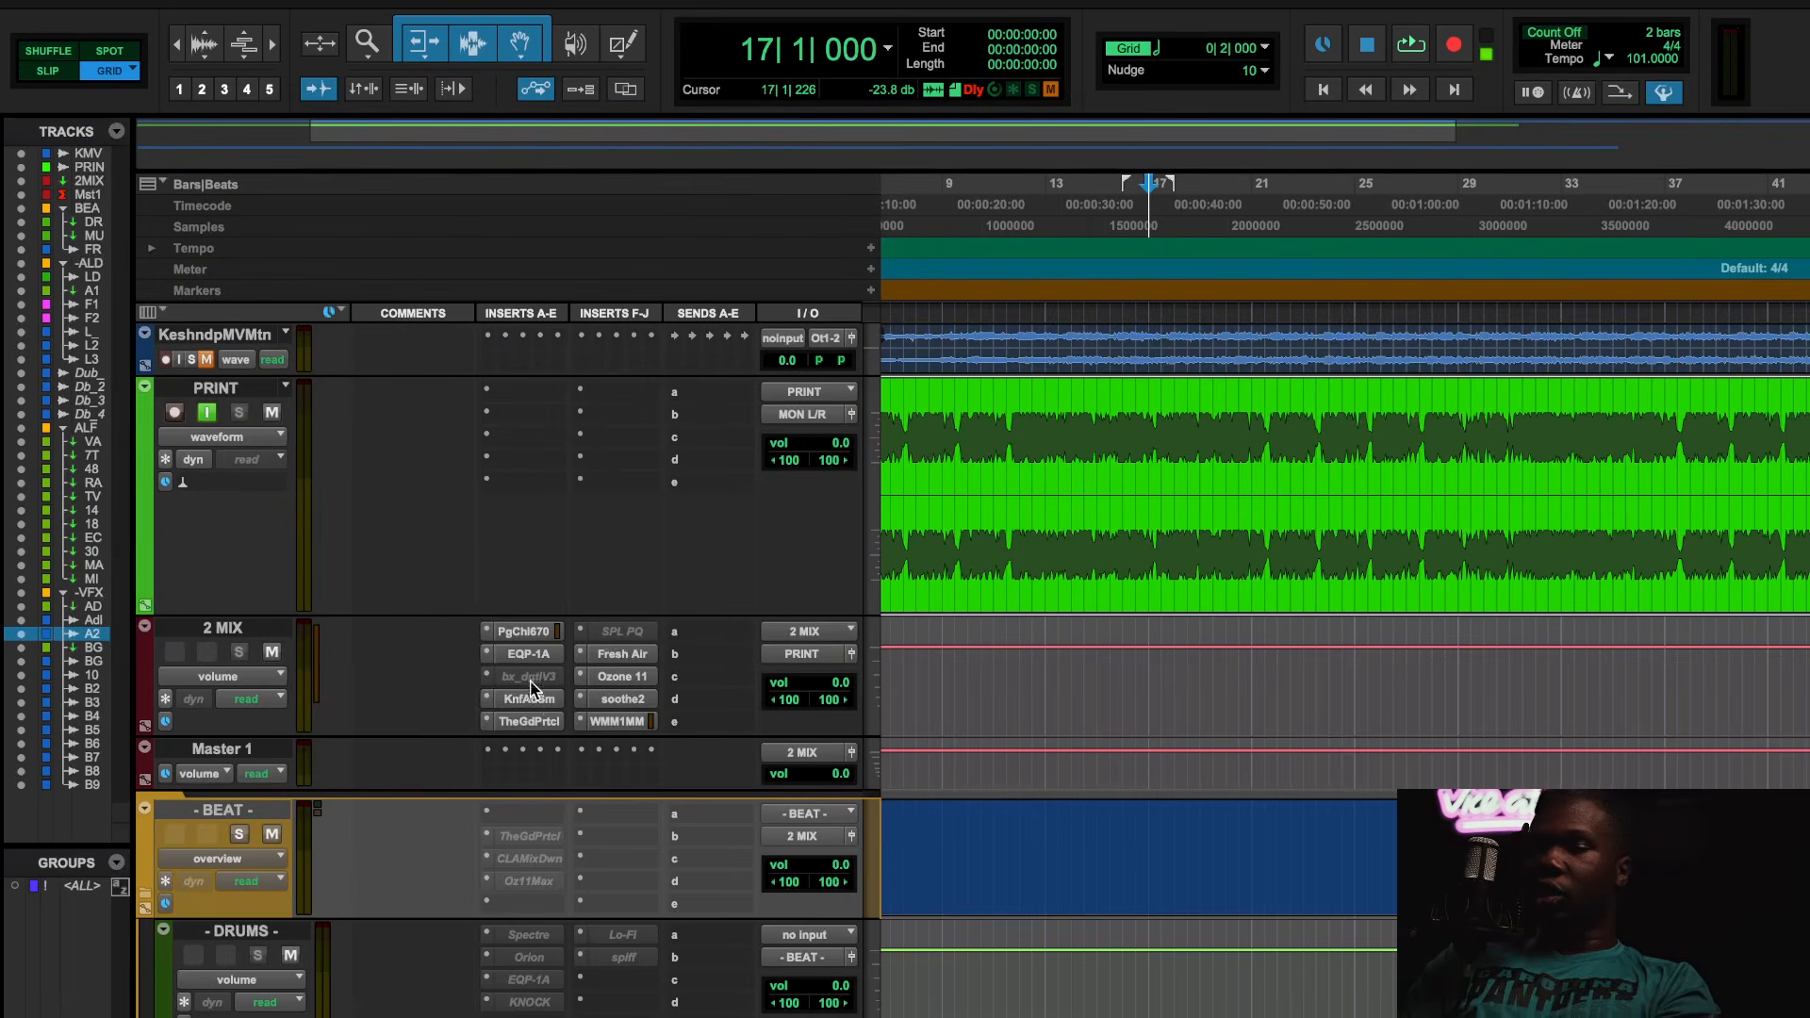
- Play the mix and compare it with Knif Audio Soma bypassed and engaged on the 2 MIX track, closing the plug-in at the end
{"action": "left_click", "coordinate": [529, 700]}
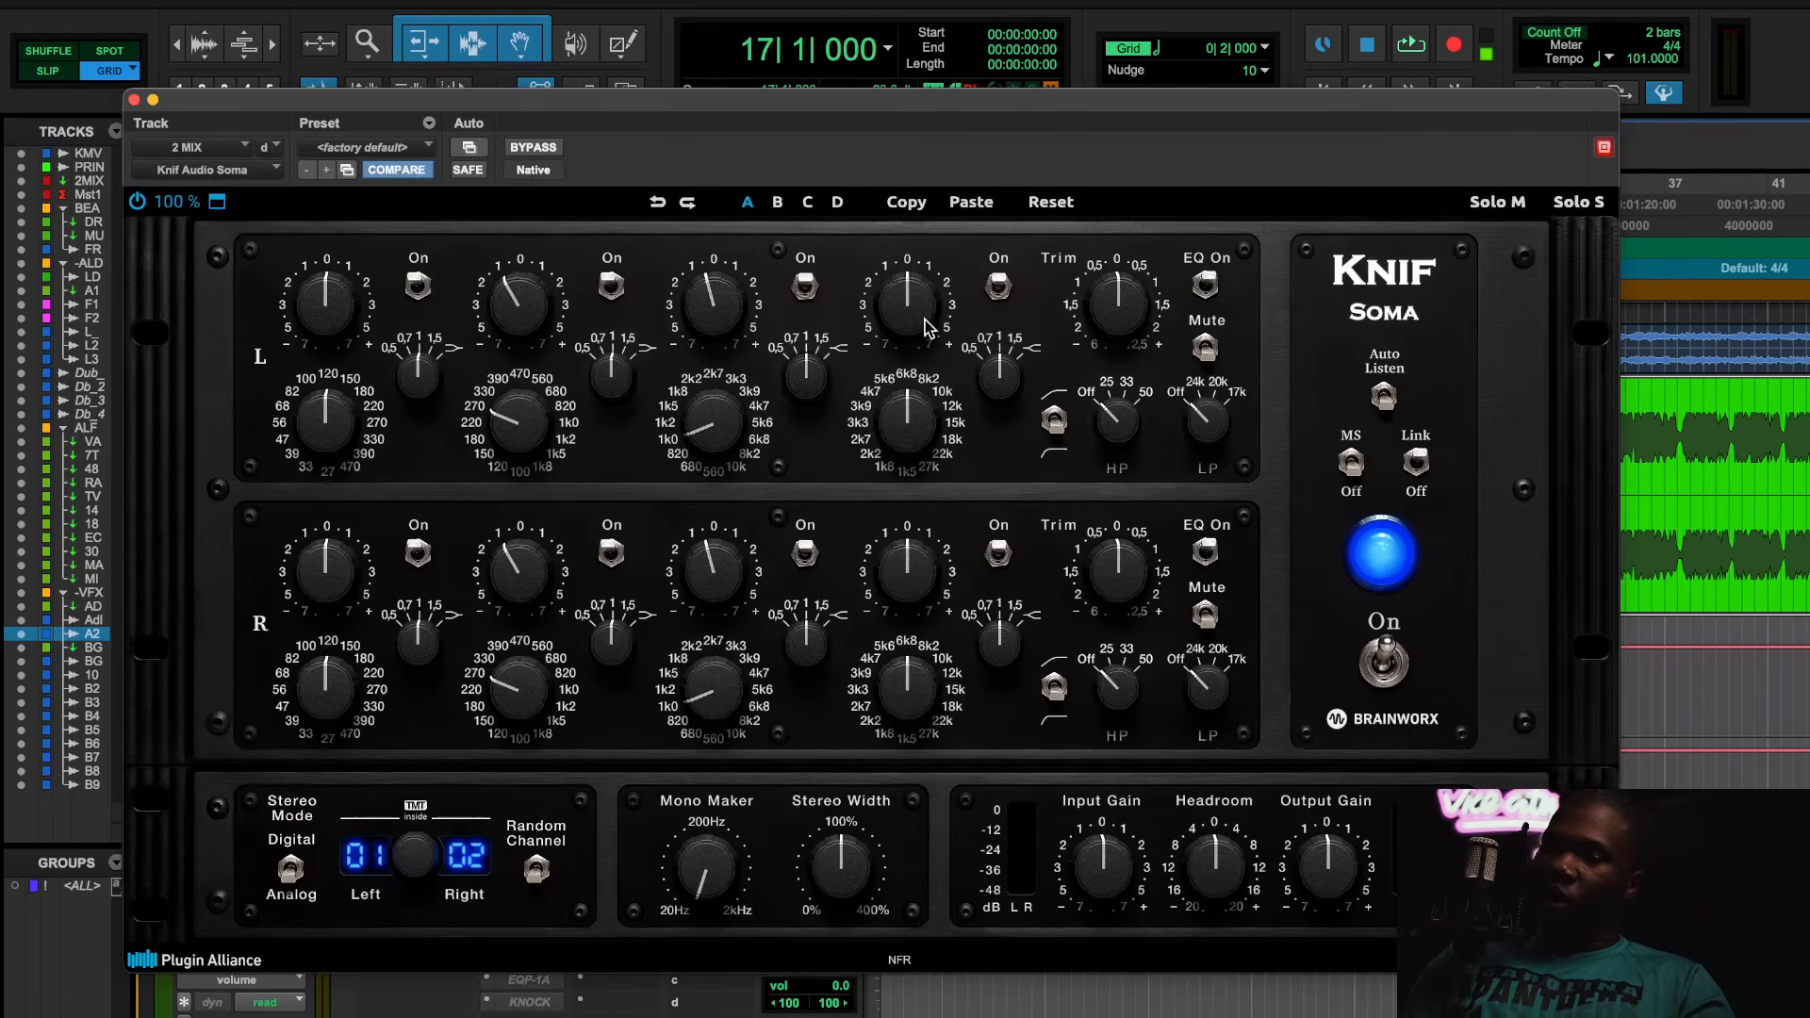
{"action": "left_click_drag", "start_coordinate": [909, 105], "coordinate": [891, 209]}
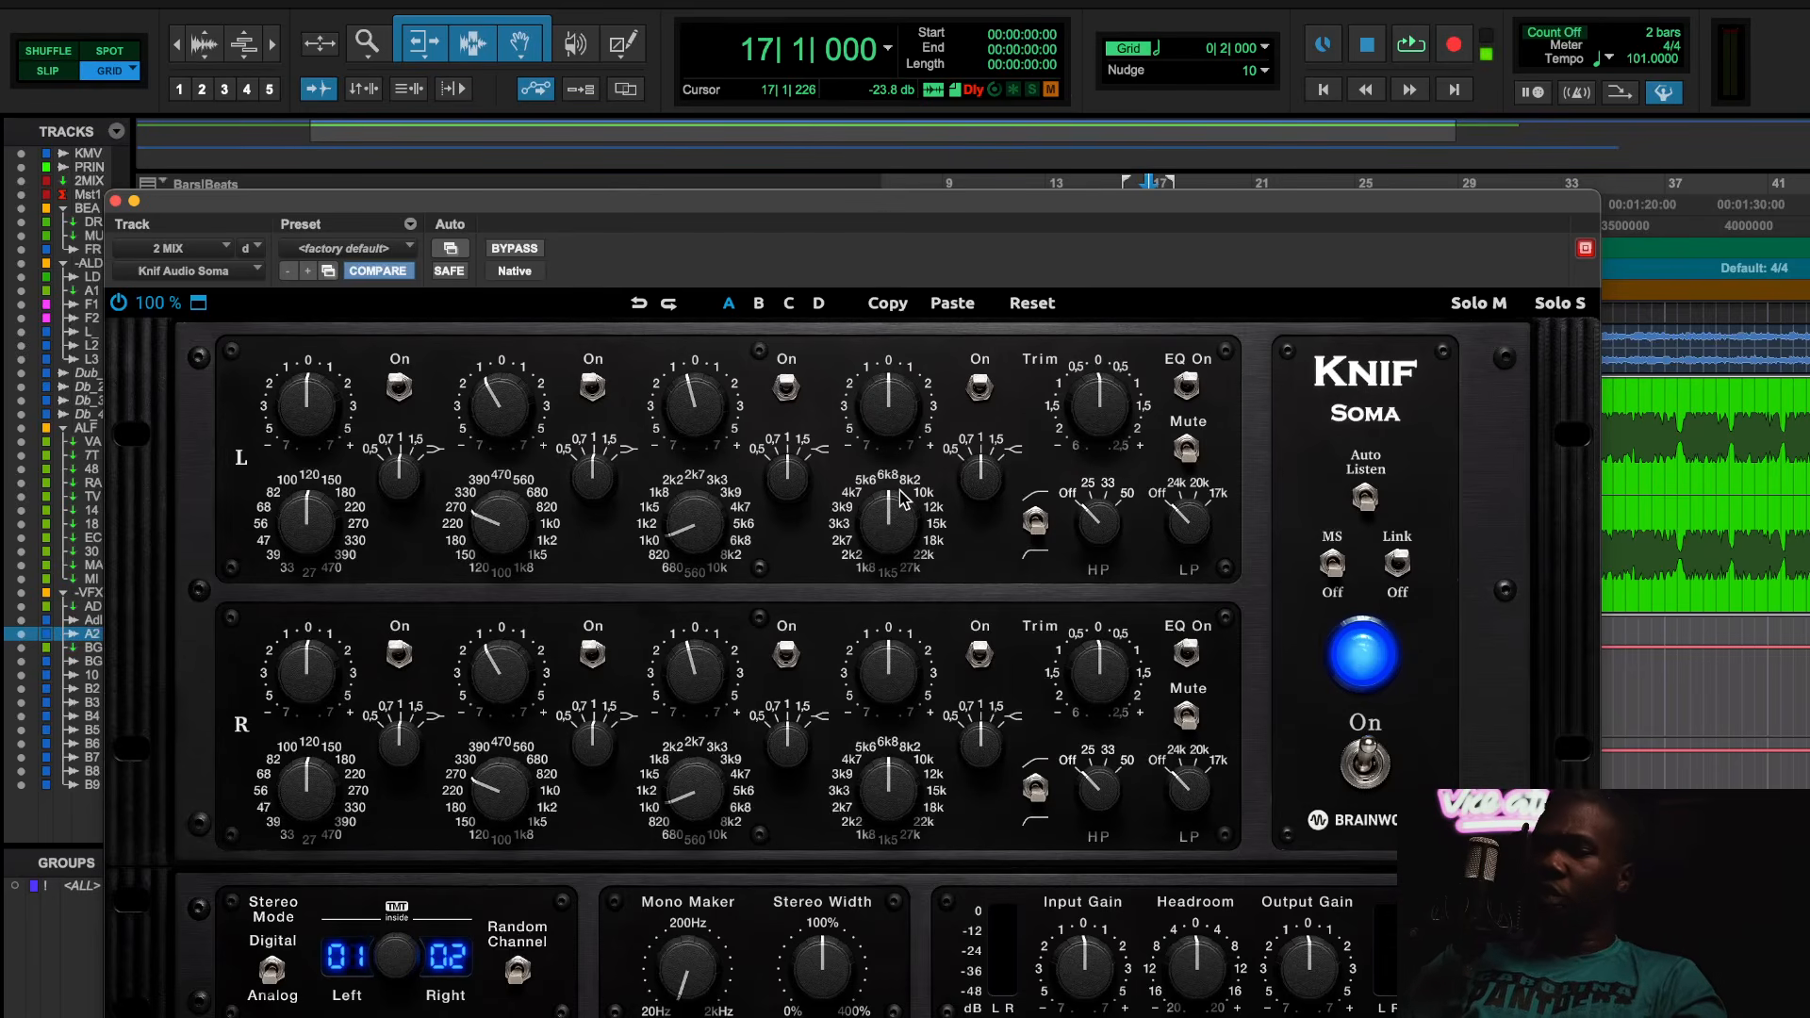
{"action": "key", "text": "space"}
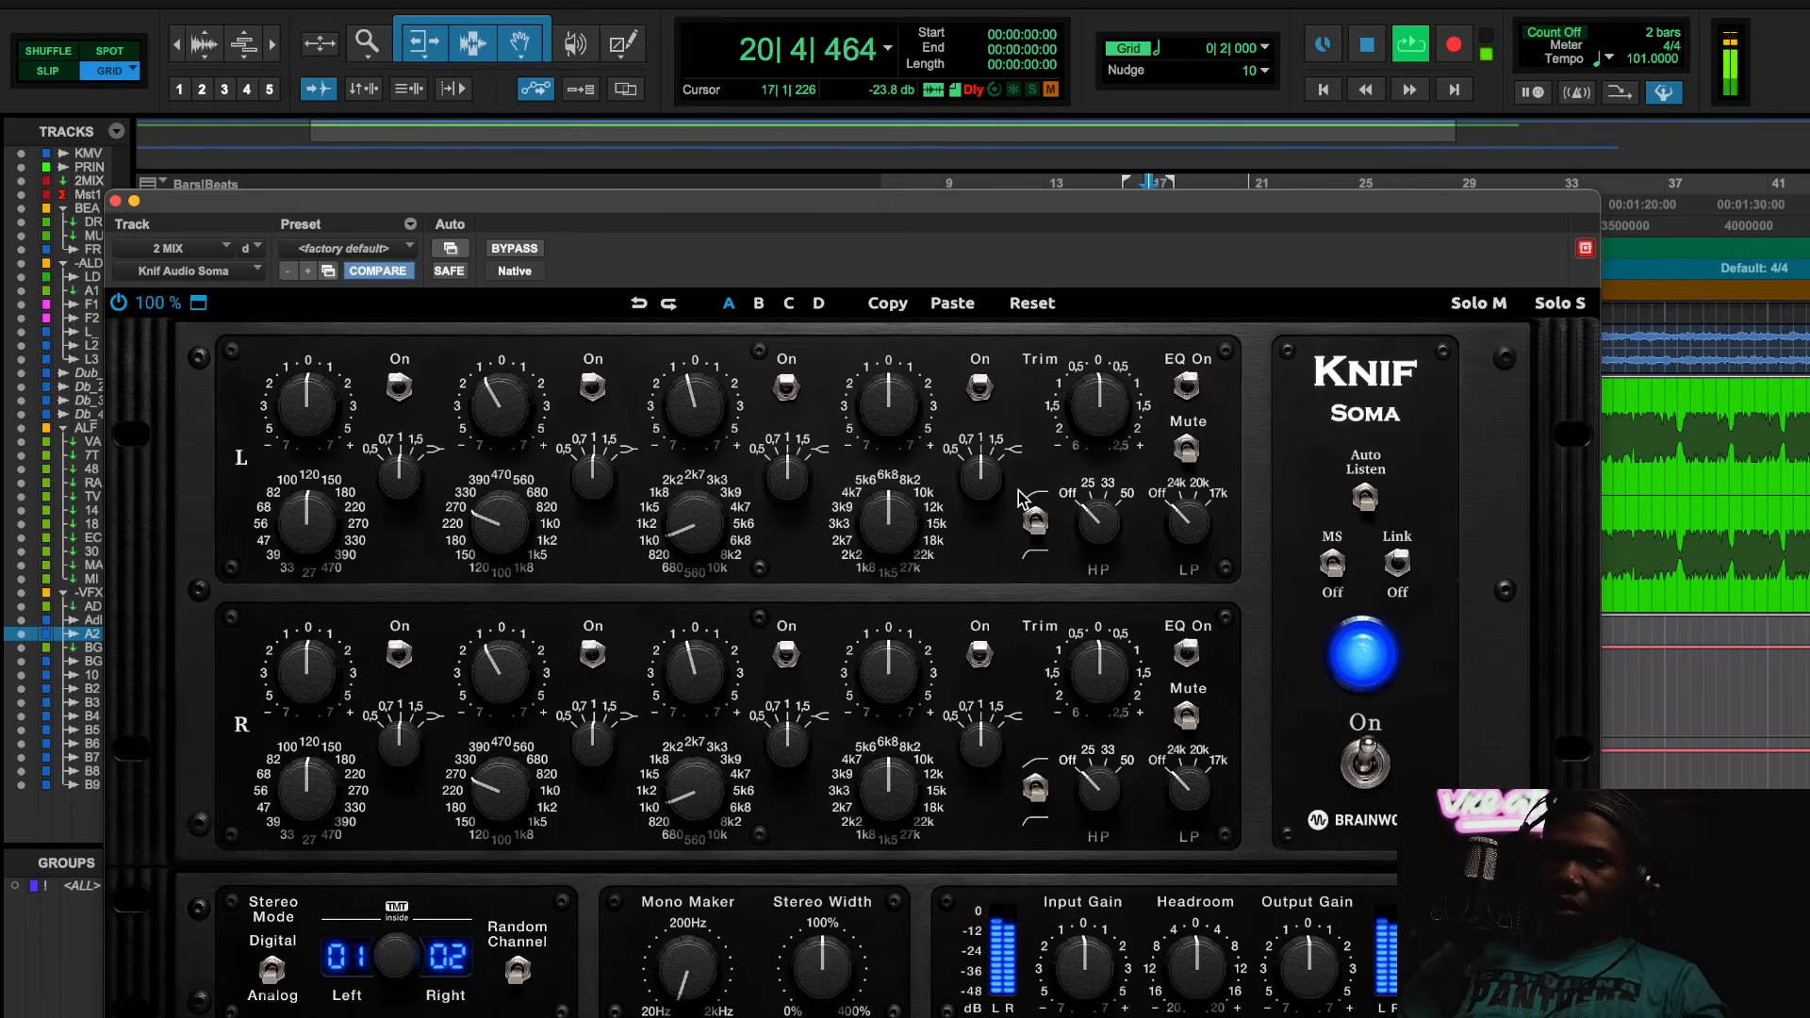
{"action": "left_click", "coordinate": [493, 250]}
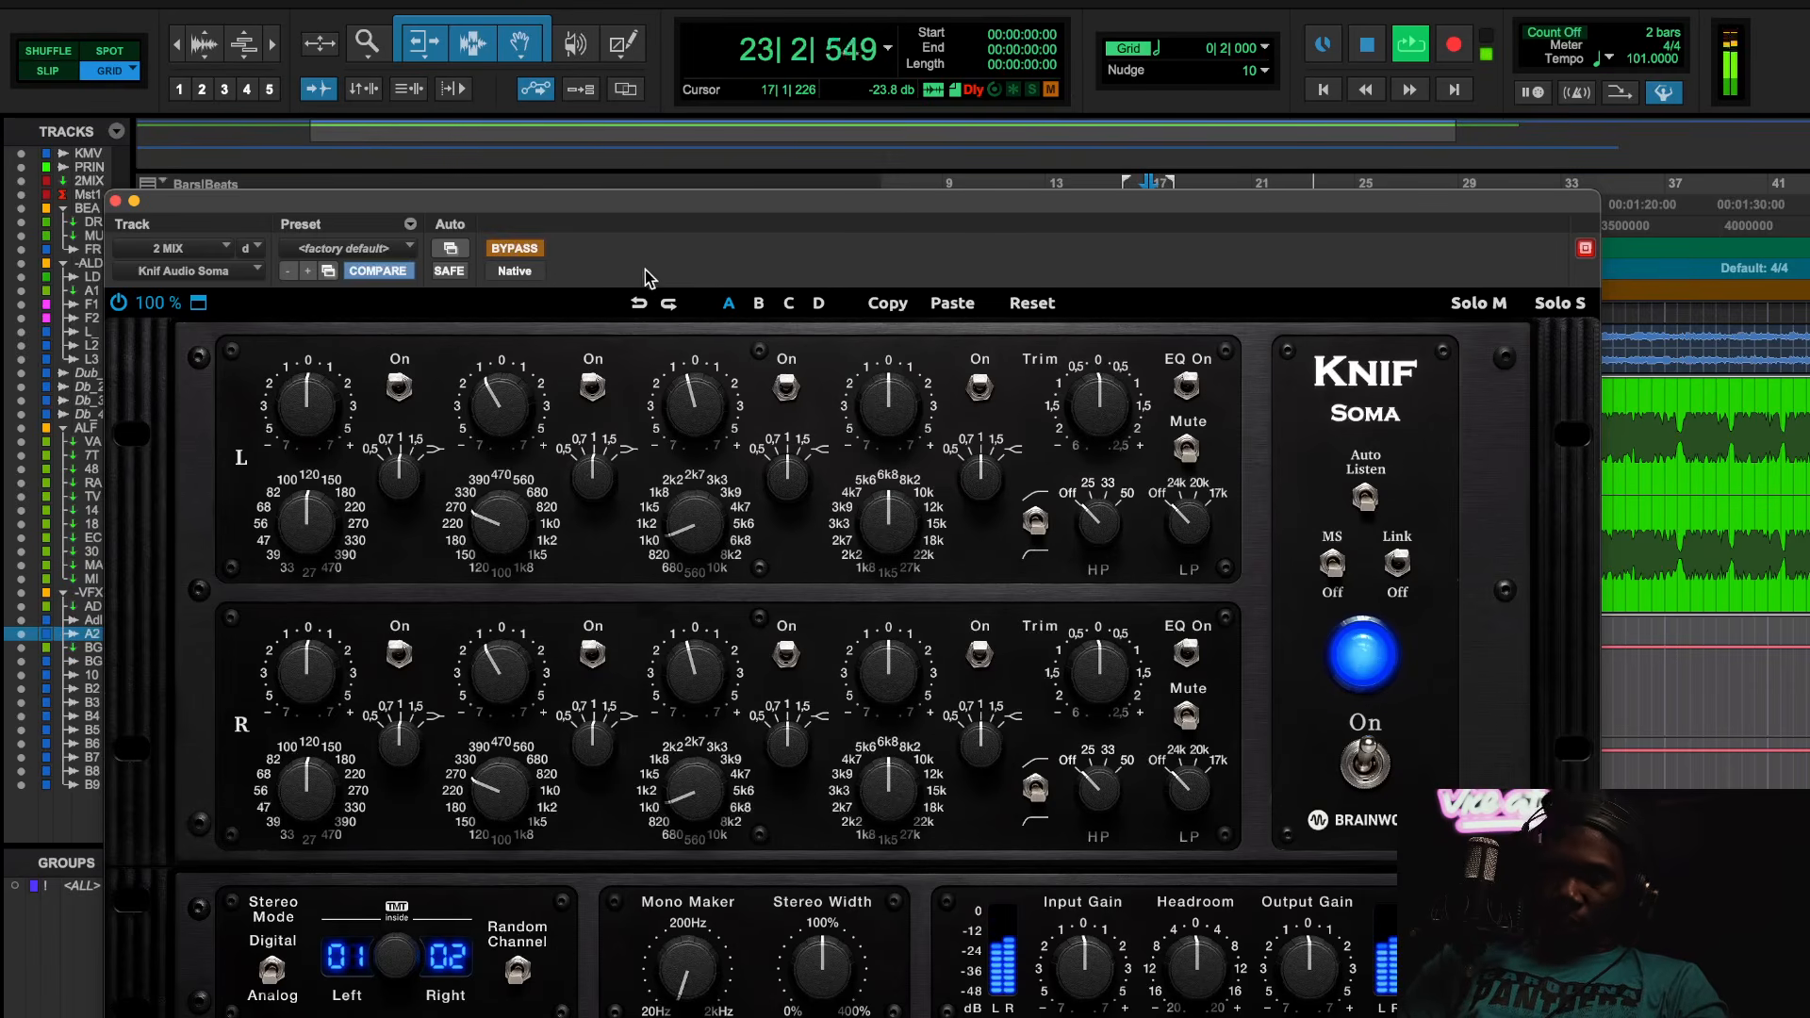
{"action": "left_click", "coordinate": [514, 249]}
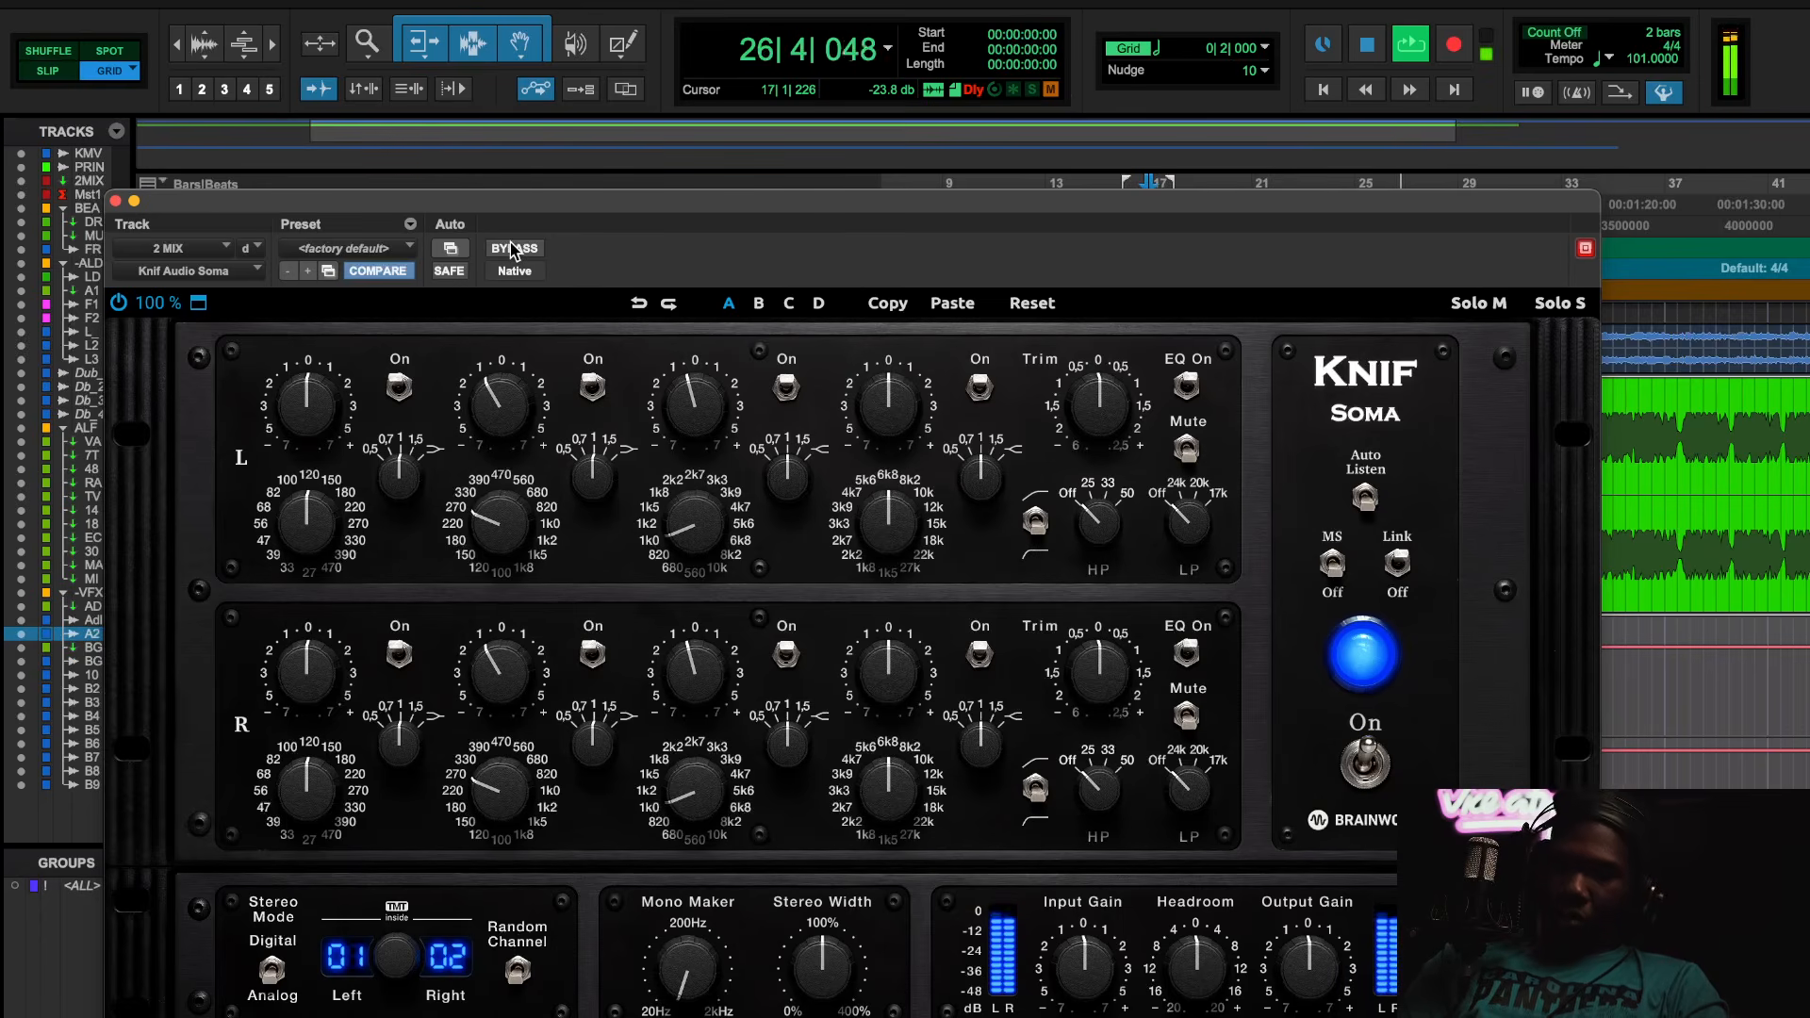
{"action": "left_click", "coordinate": [512, 249]}
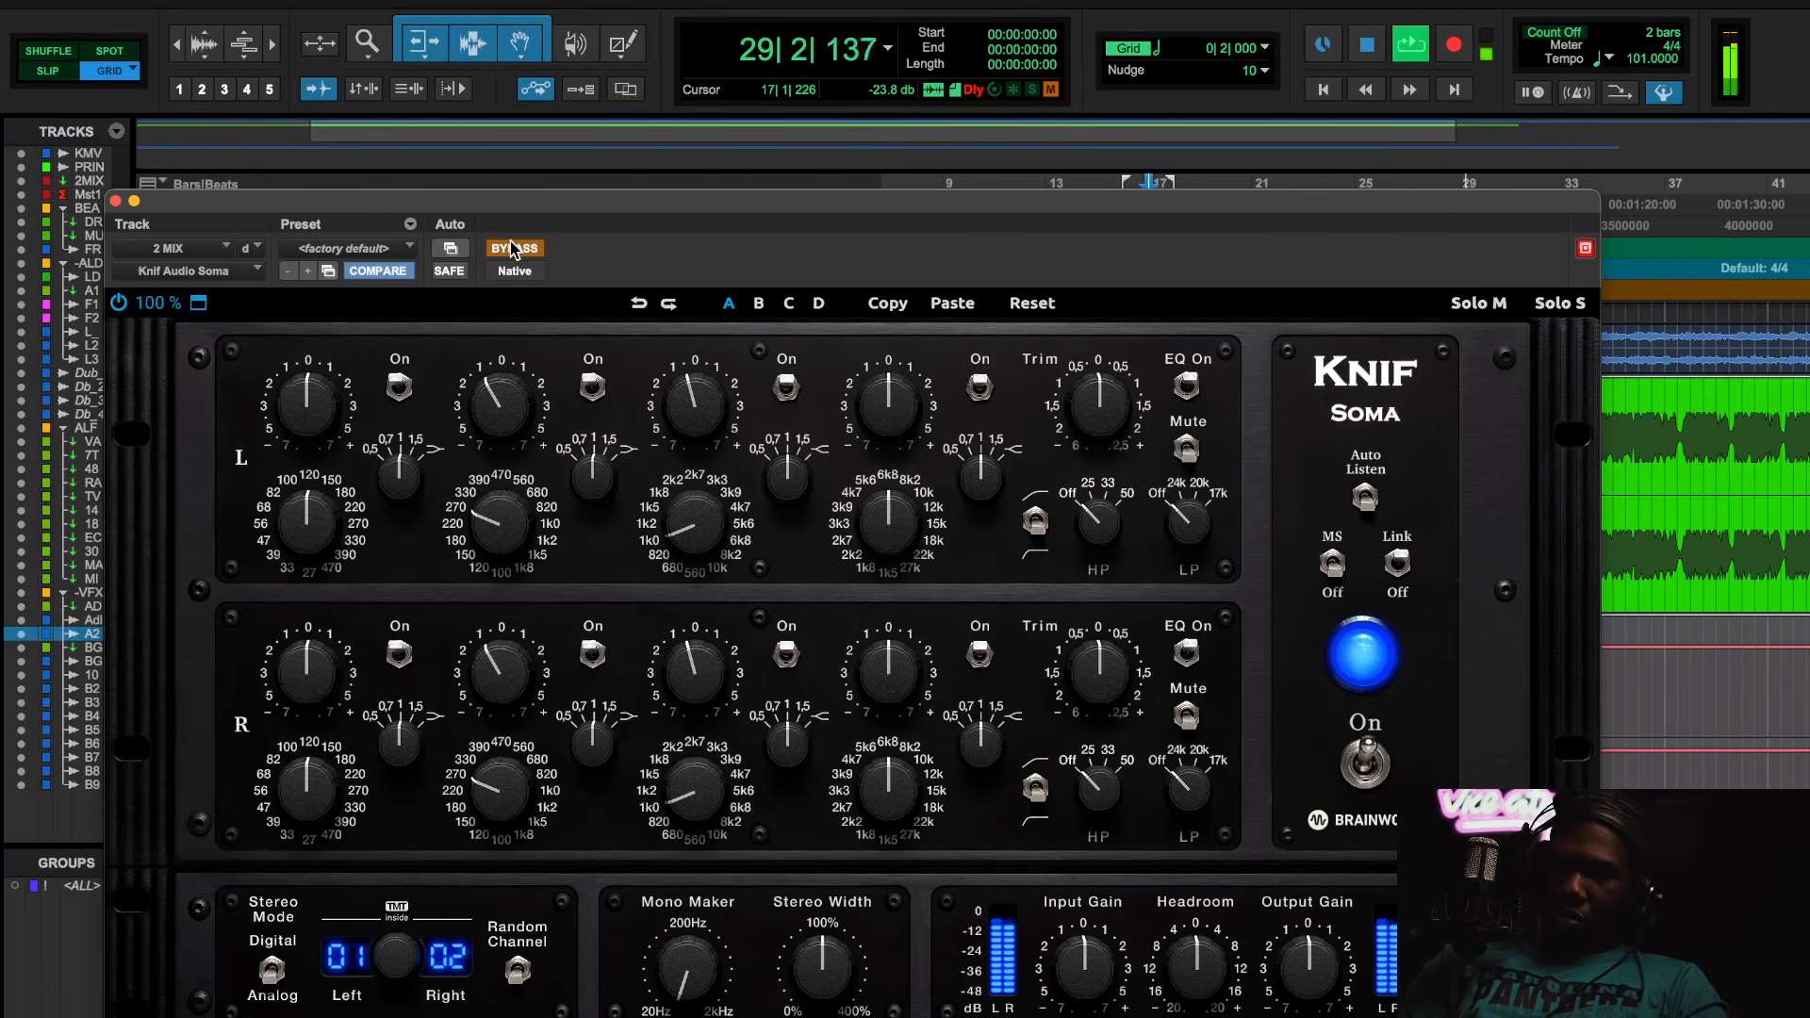
{"action": "left_click", "coordinate": [510, 249]}
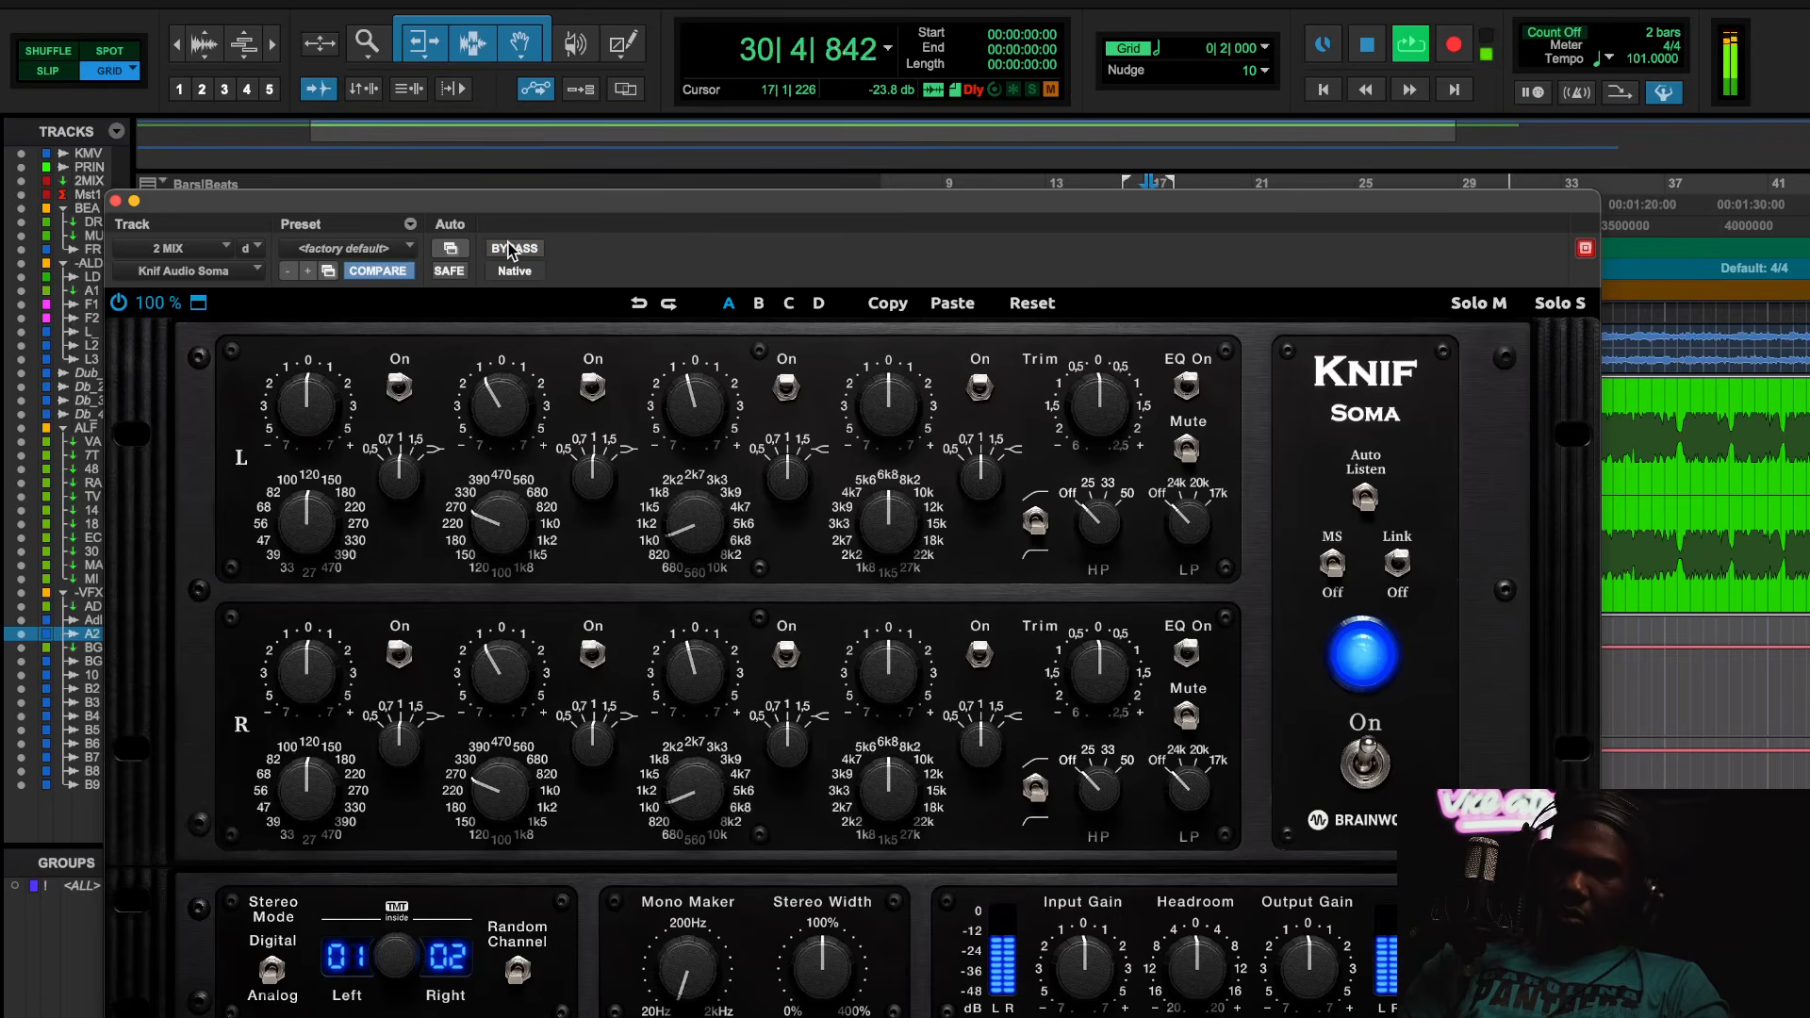
{"action": "key", "text": "space"}
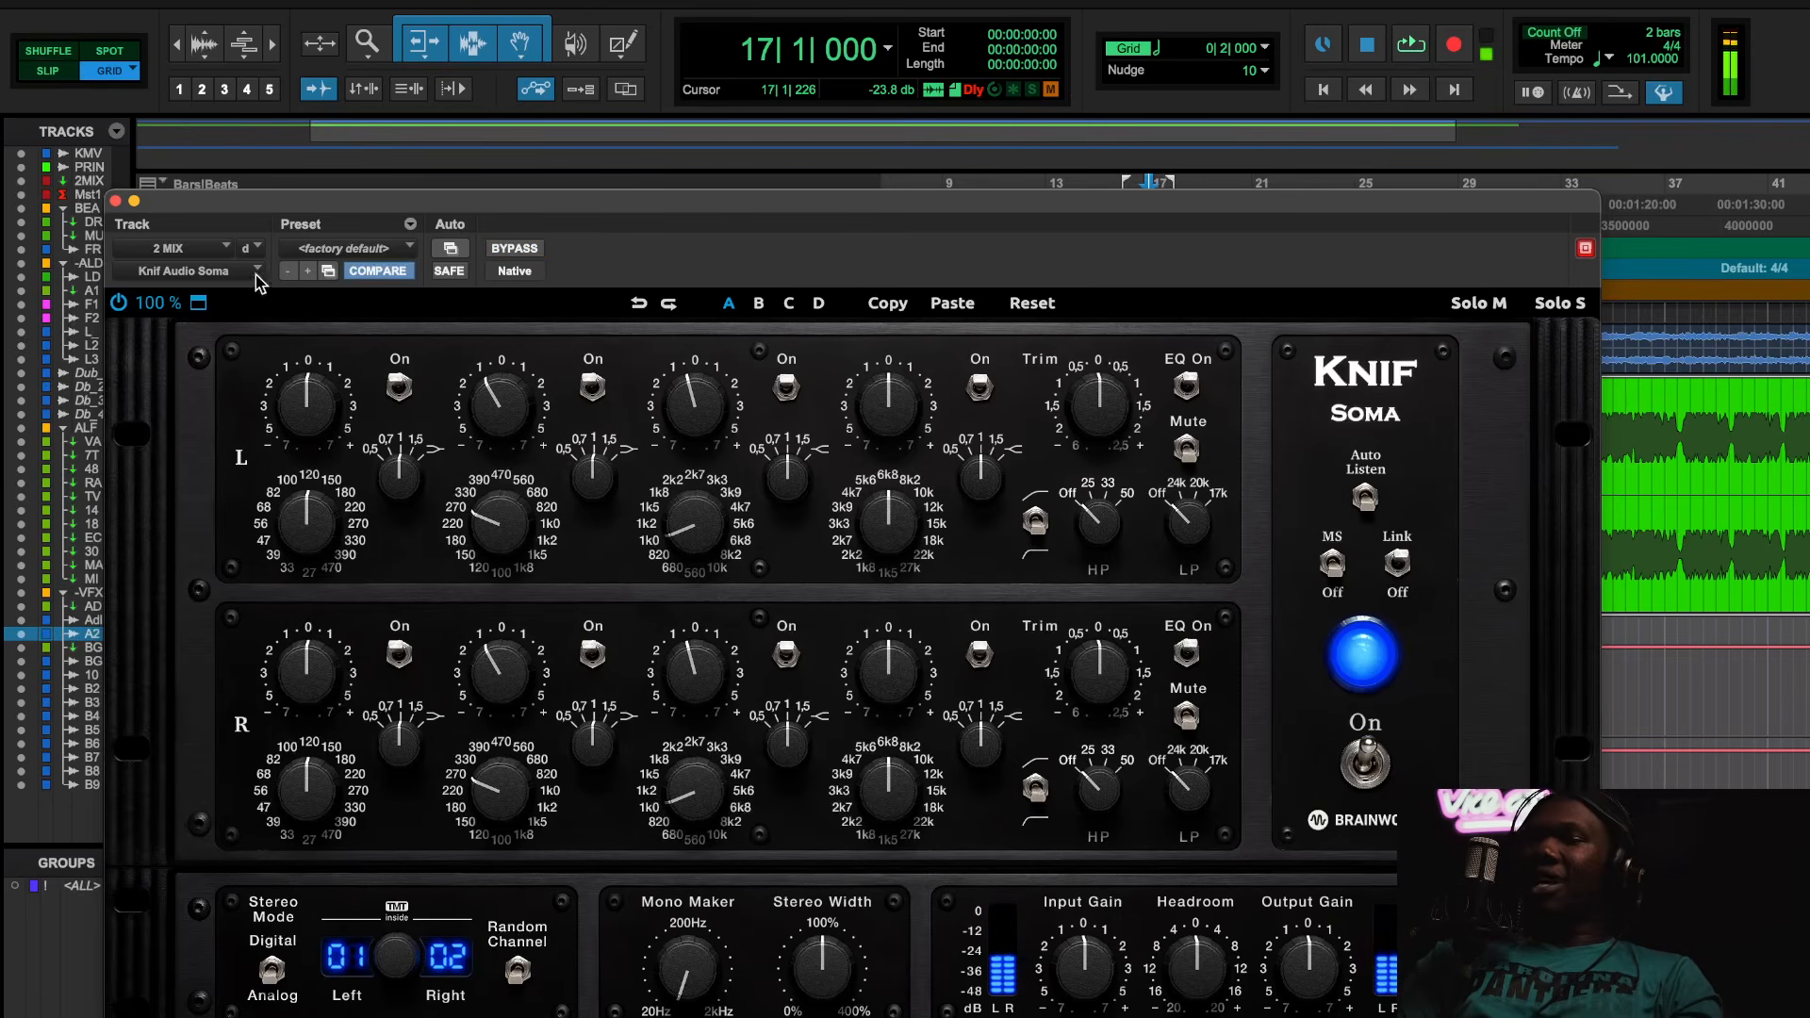
{"action": "left_click", "coordinate": [115, 200]}
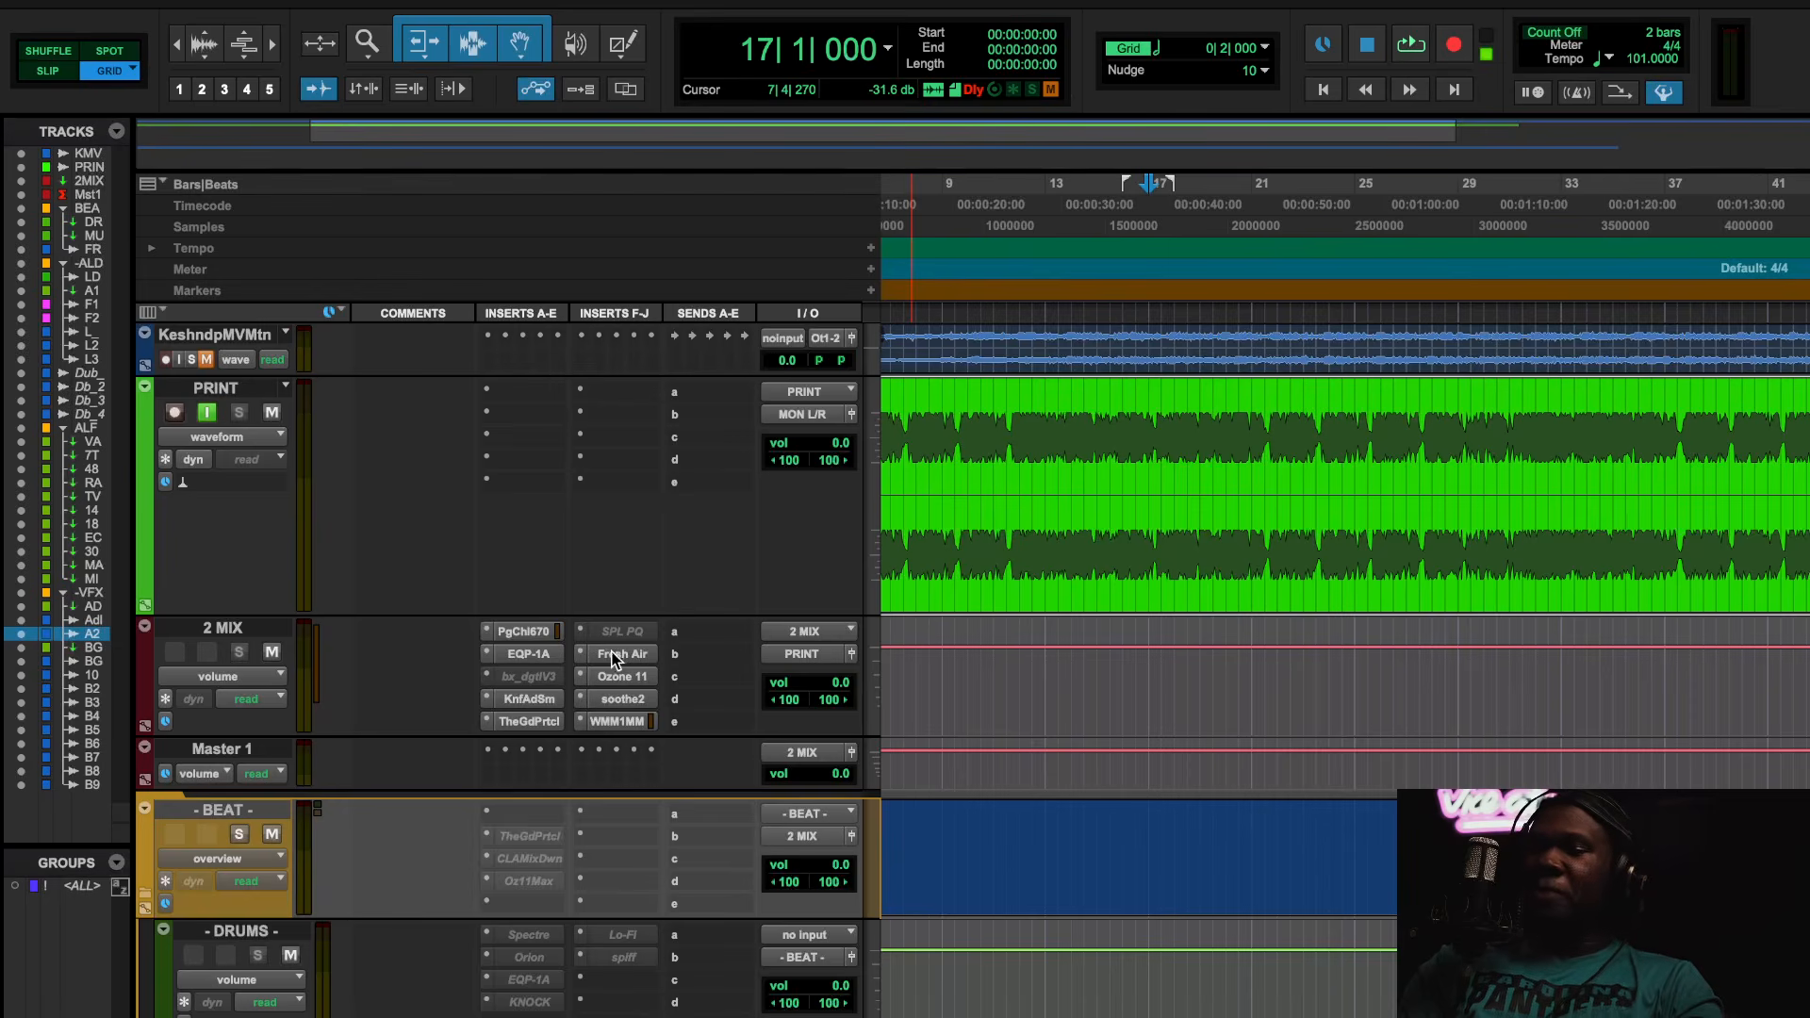
- View the Pultec EQP-1A and PuigChild 670 settings on the 2 MIX track and close both plug-ins
{"action": "scroll", "coordinate": [590, 646], "scroll_direction": "down", "scroll_amount": 1}
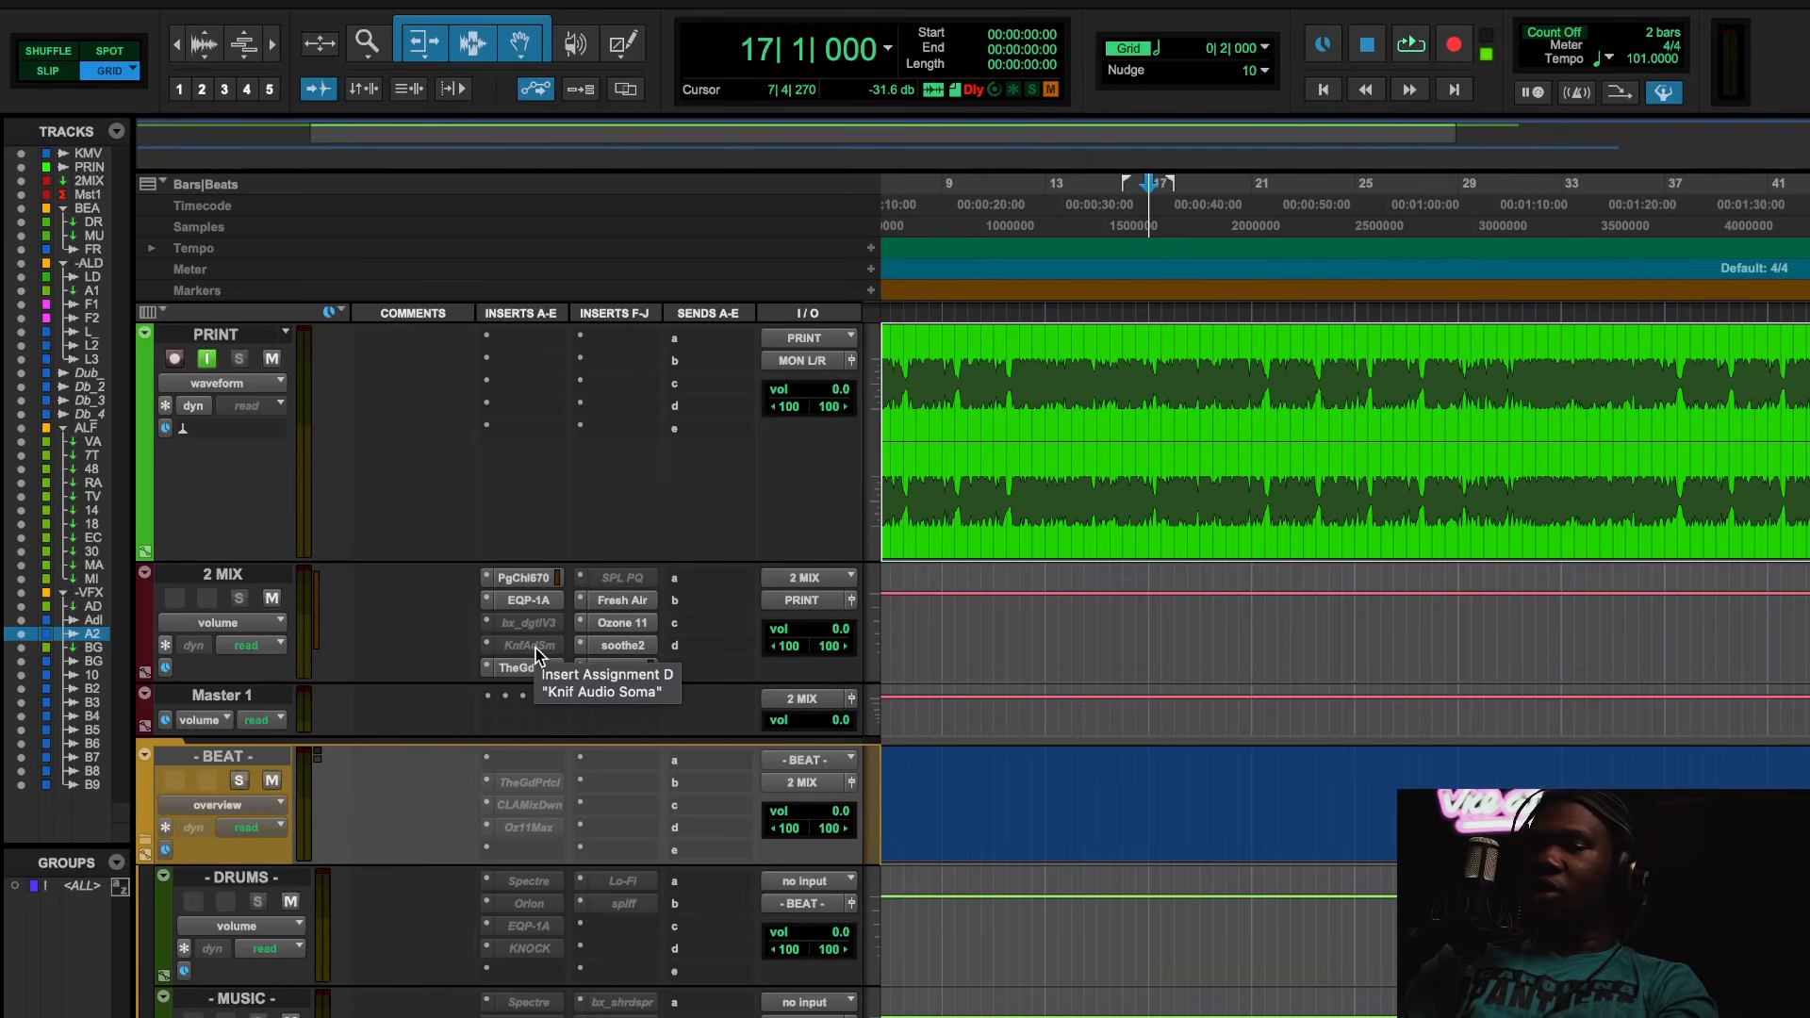
{"action": "left_click", "coordinate": [529, 598]}
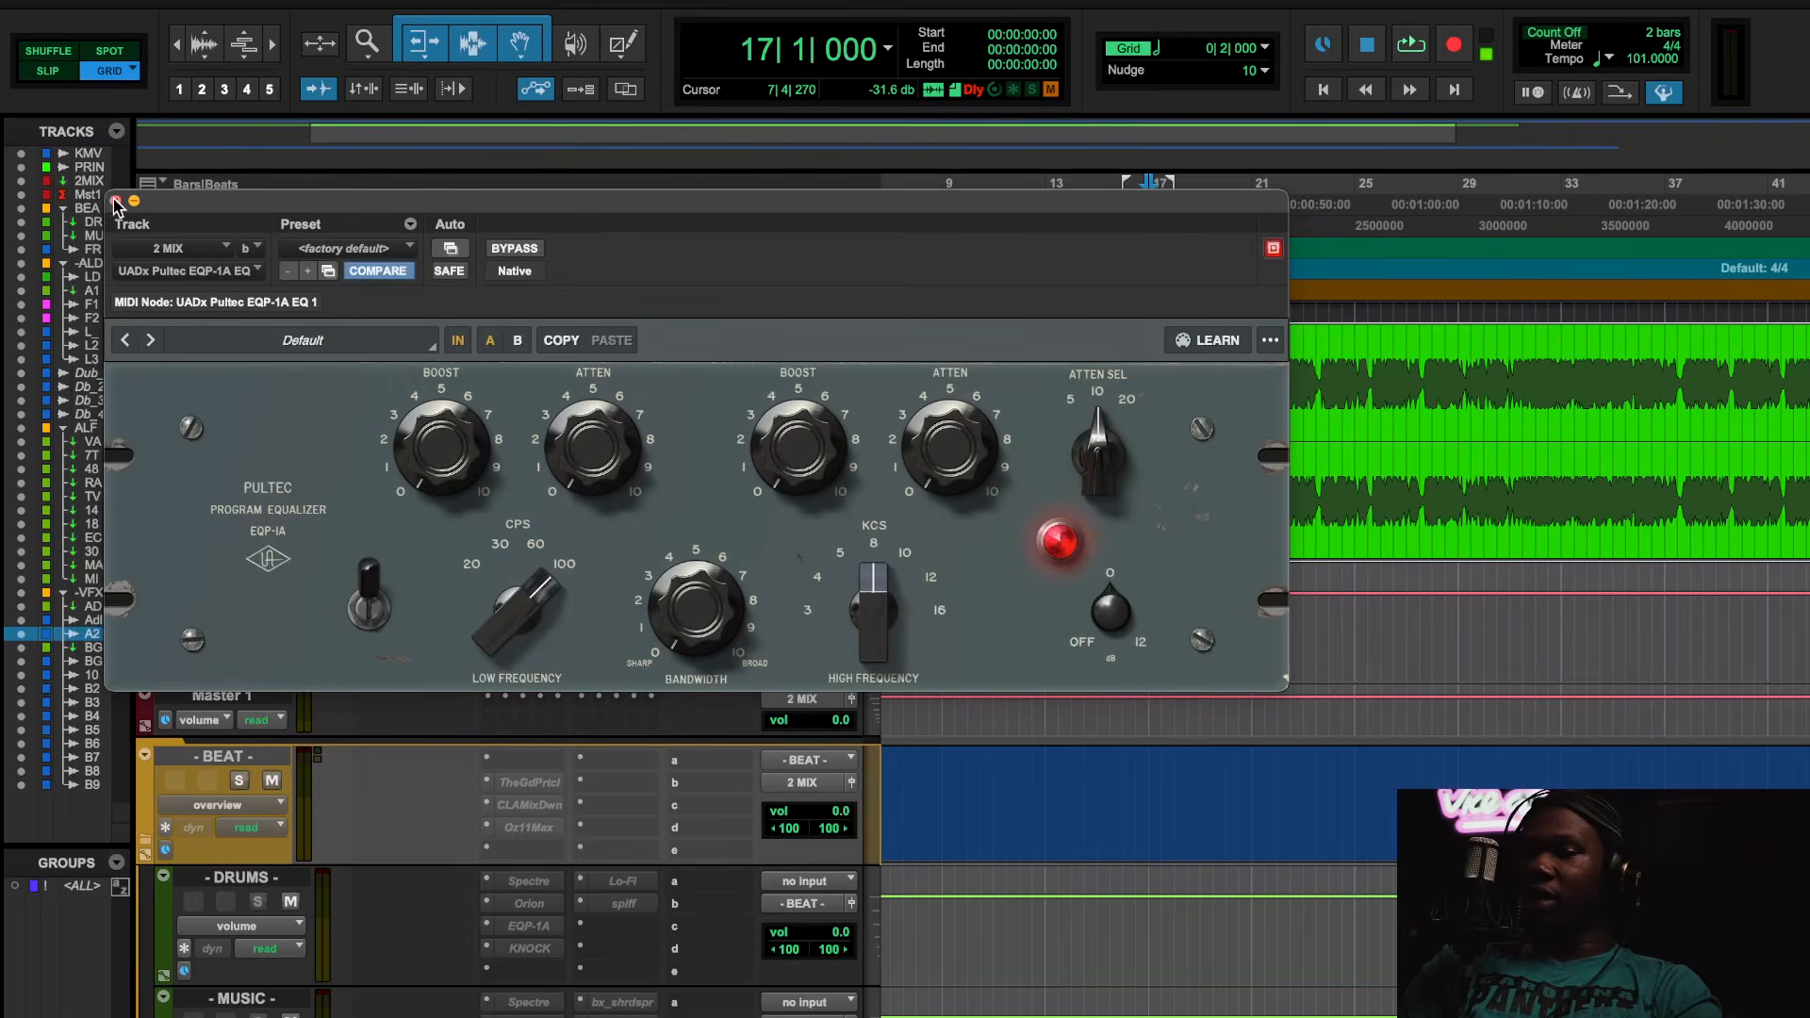
{"action": "left_click", "coordinate": [117, 202]}
{"action": "left_click", "coordinate": [522, 578]}
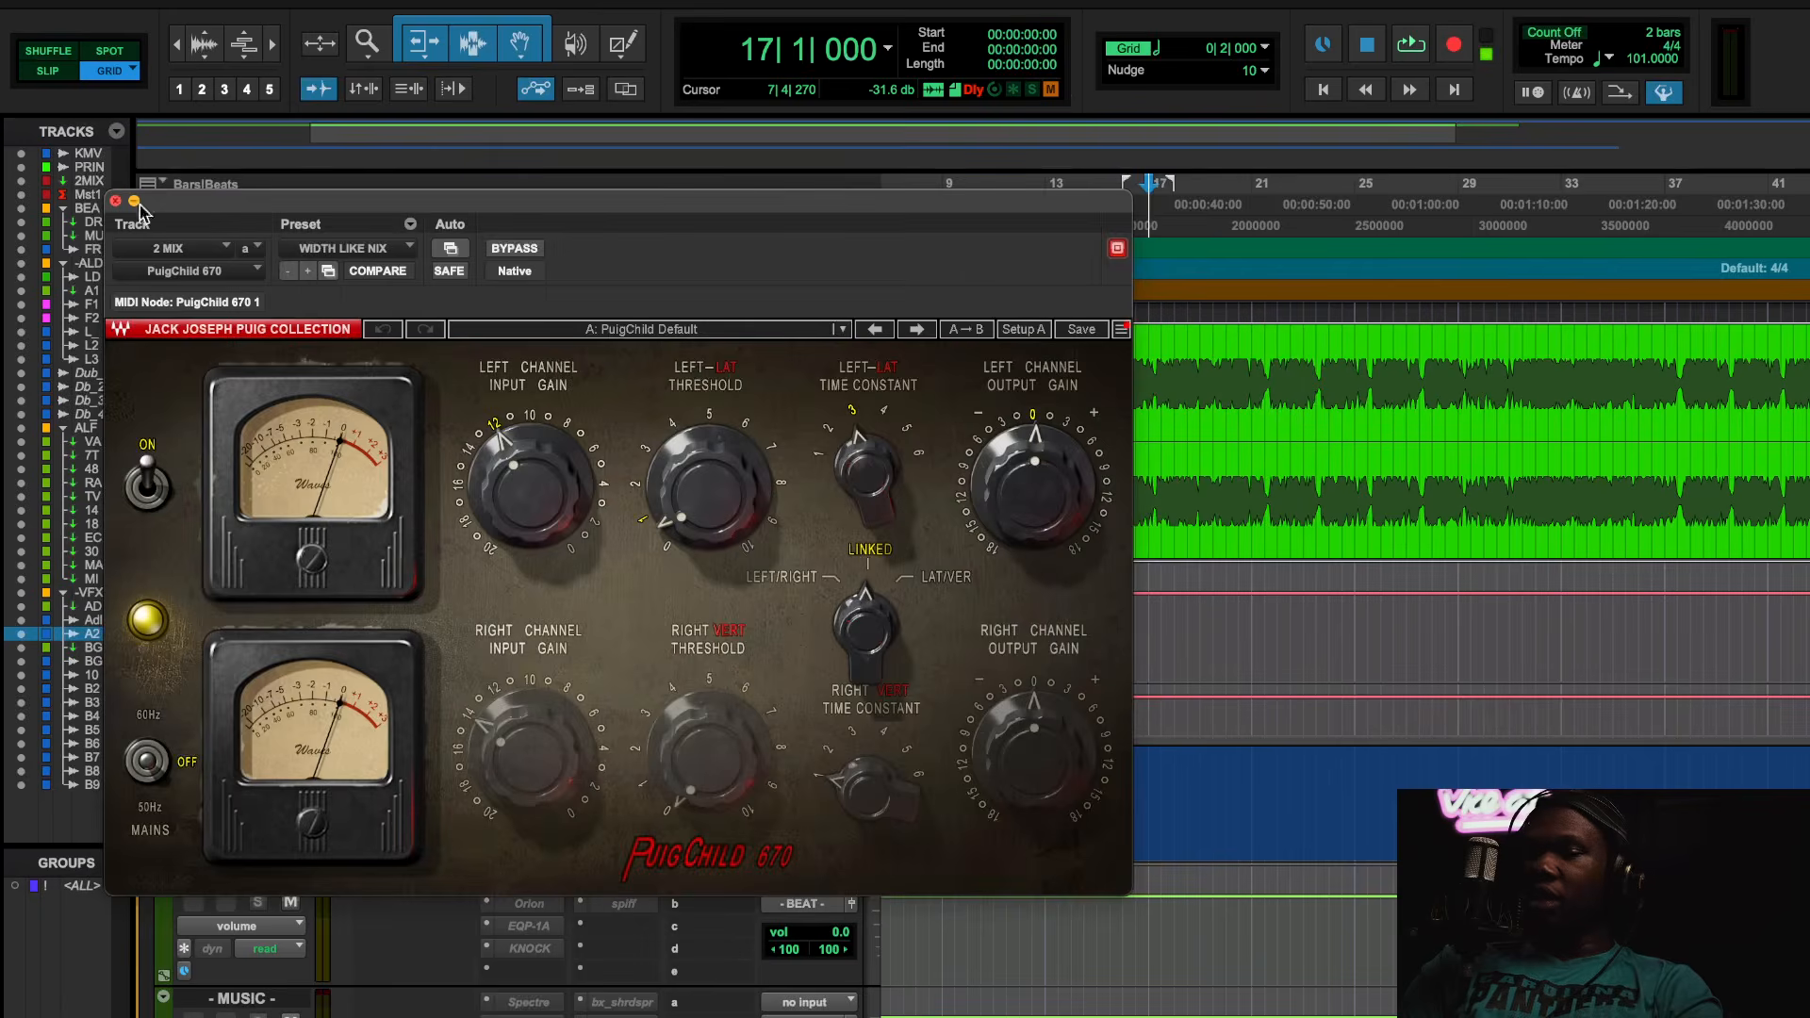
{"action": "left_click", "coordinate": [117, 202]}
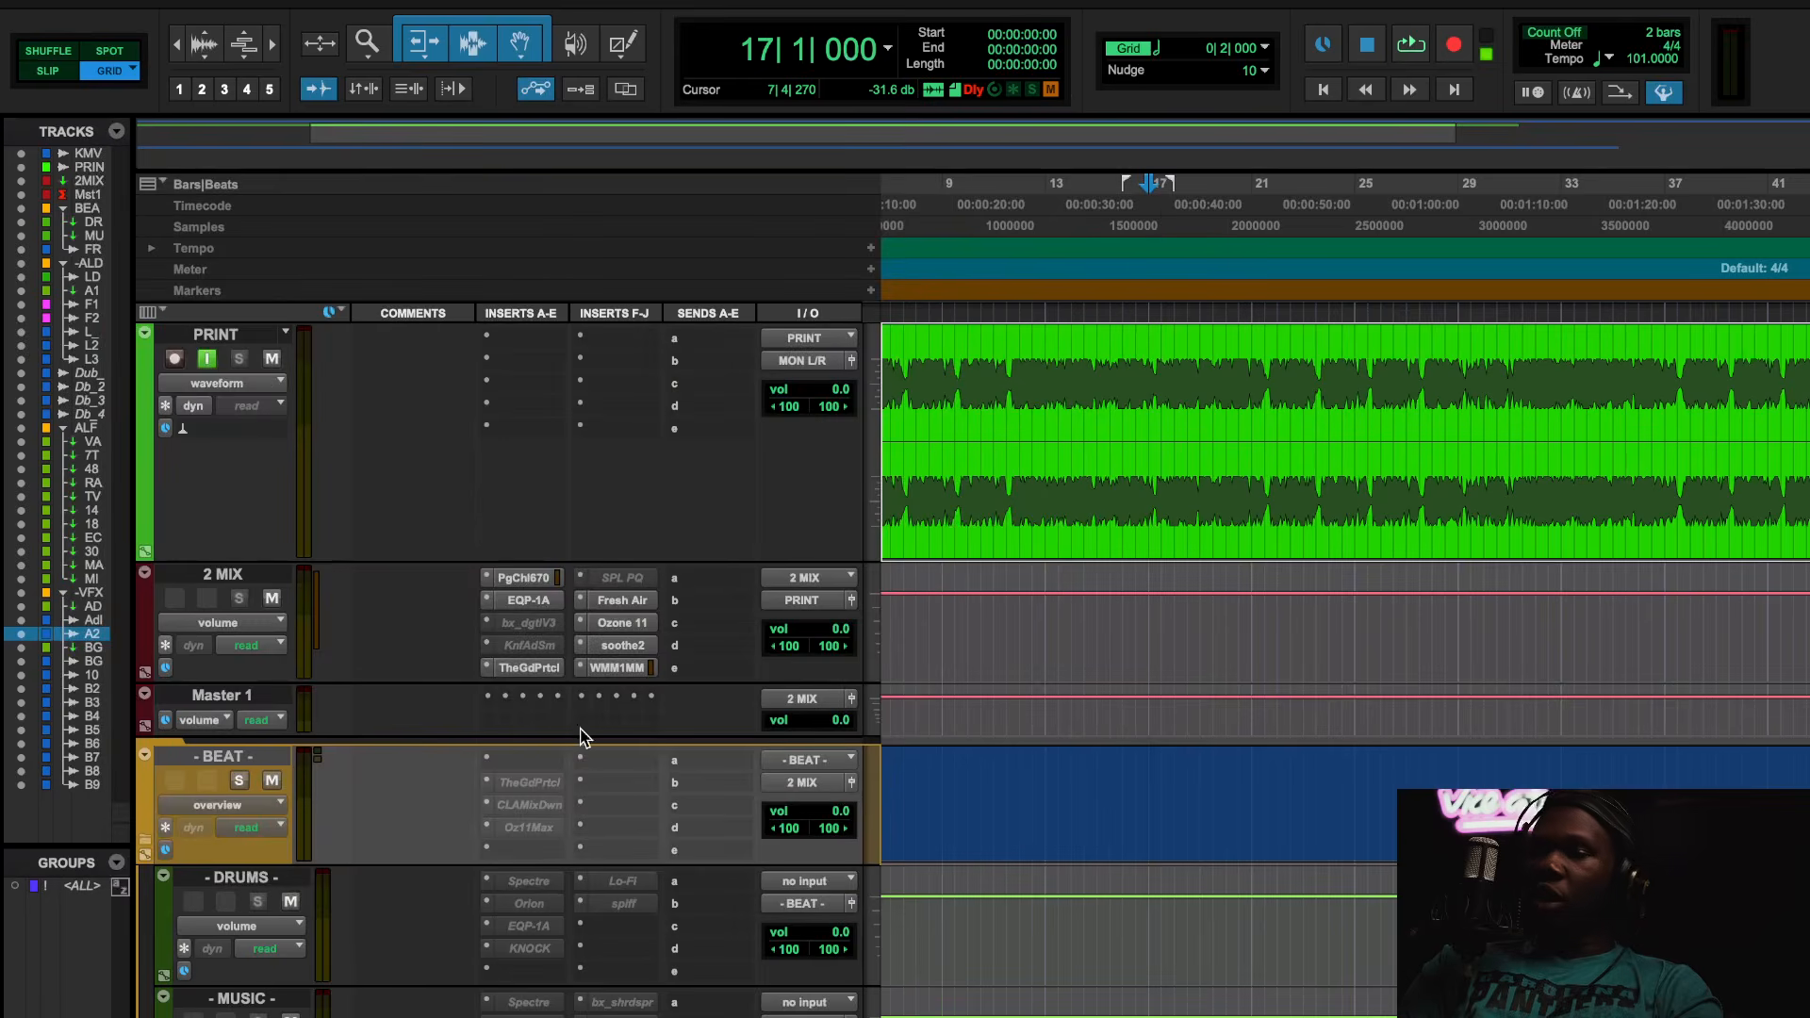
- Reactivate Knif Audio Soma on the 2 MIX track to view its settings, and make it inactive again
{"action": "right_click", "coordinate": [530, 655]}
{"action": "left_click", "coordinate": [536, 674]}
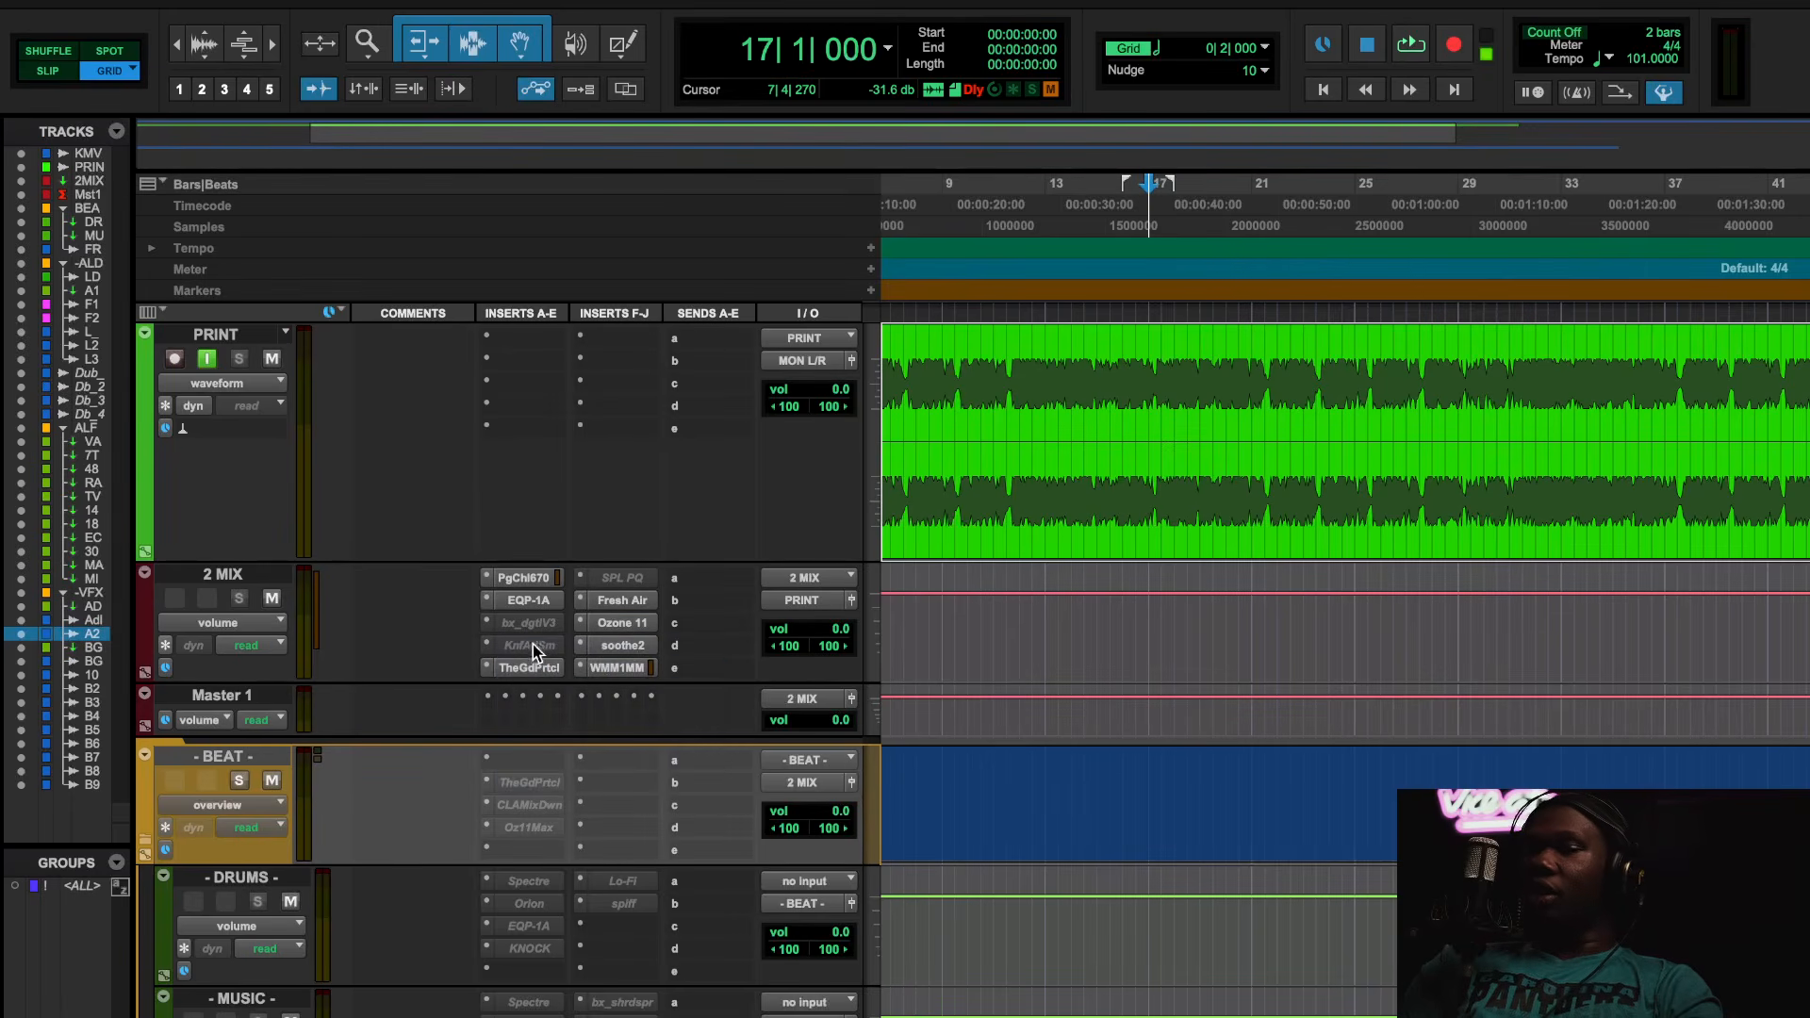
{"action": "left_click", "coordinate": [532, 648]}
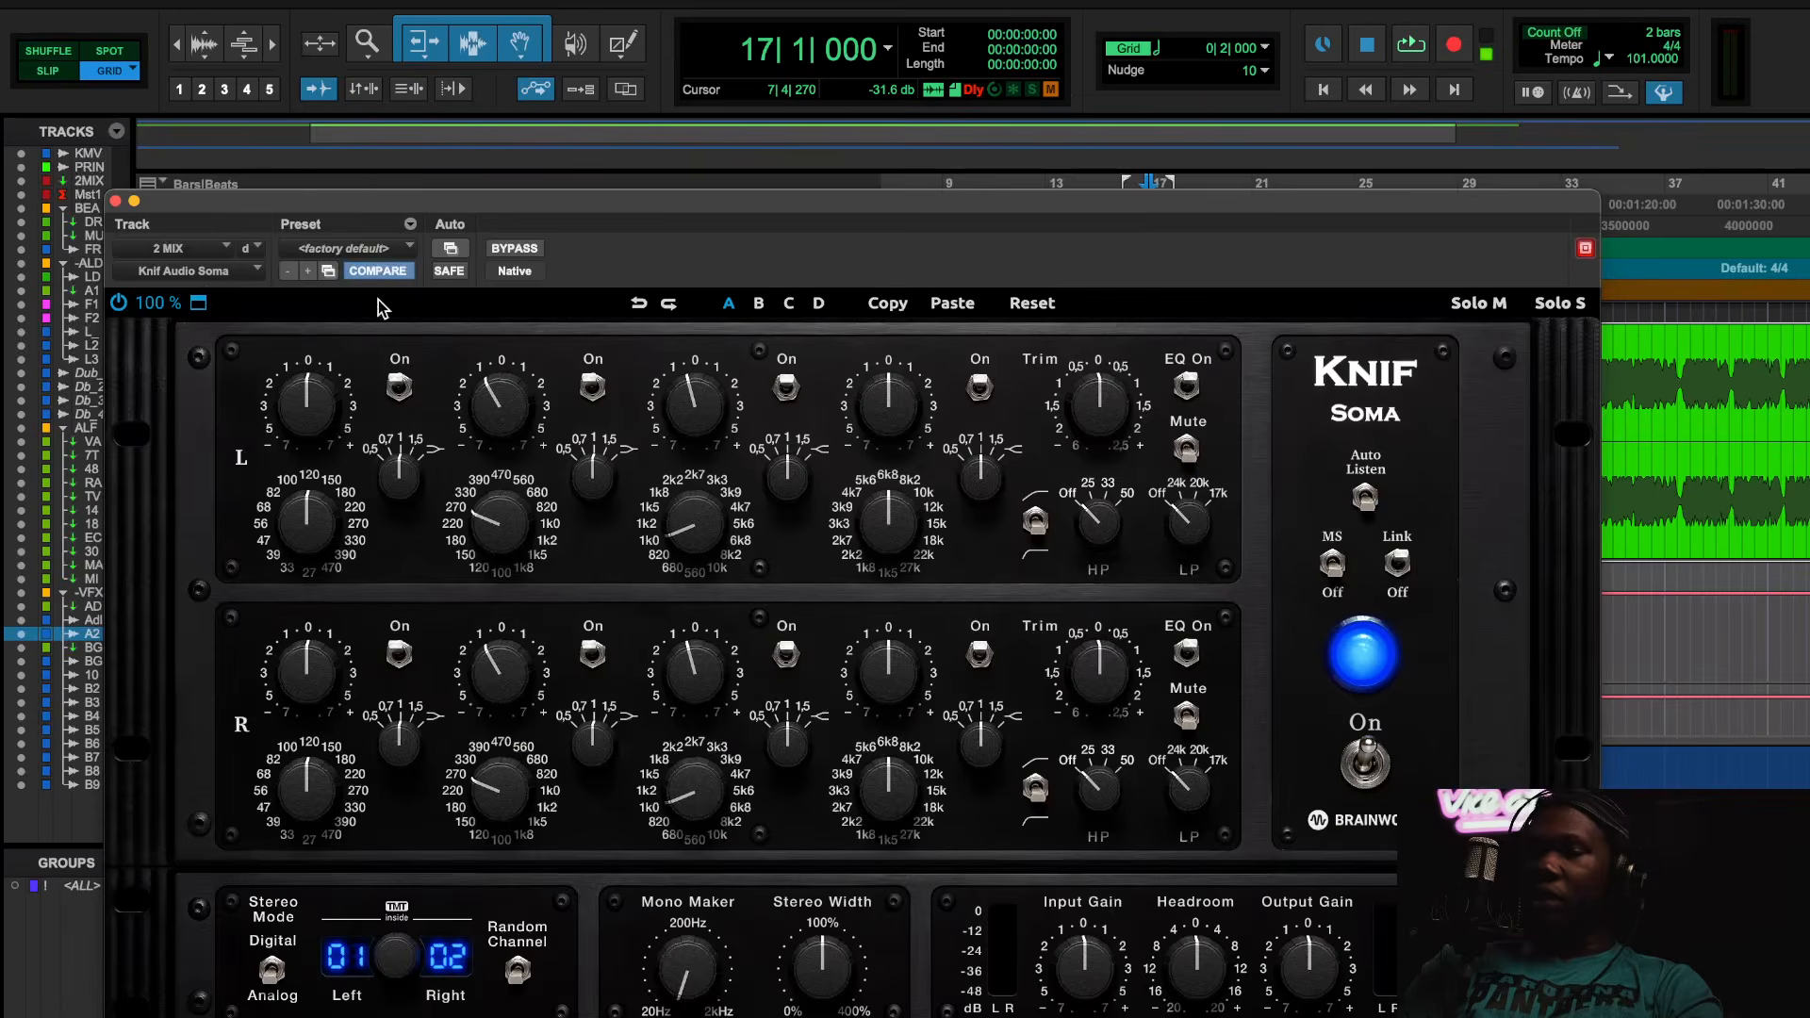
{"action": "left_click", "coordinate": [116, 201]}
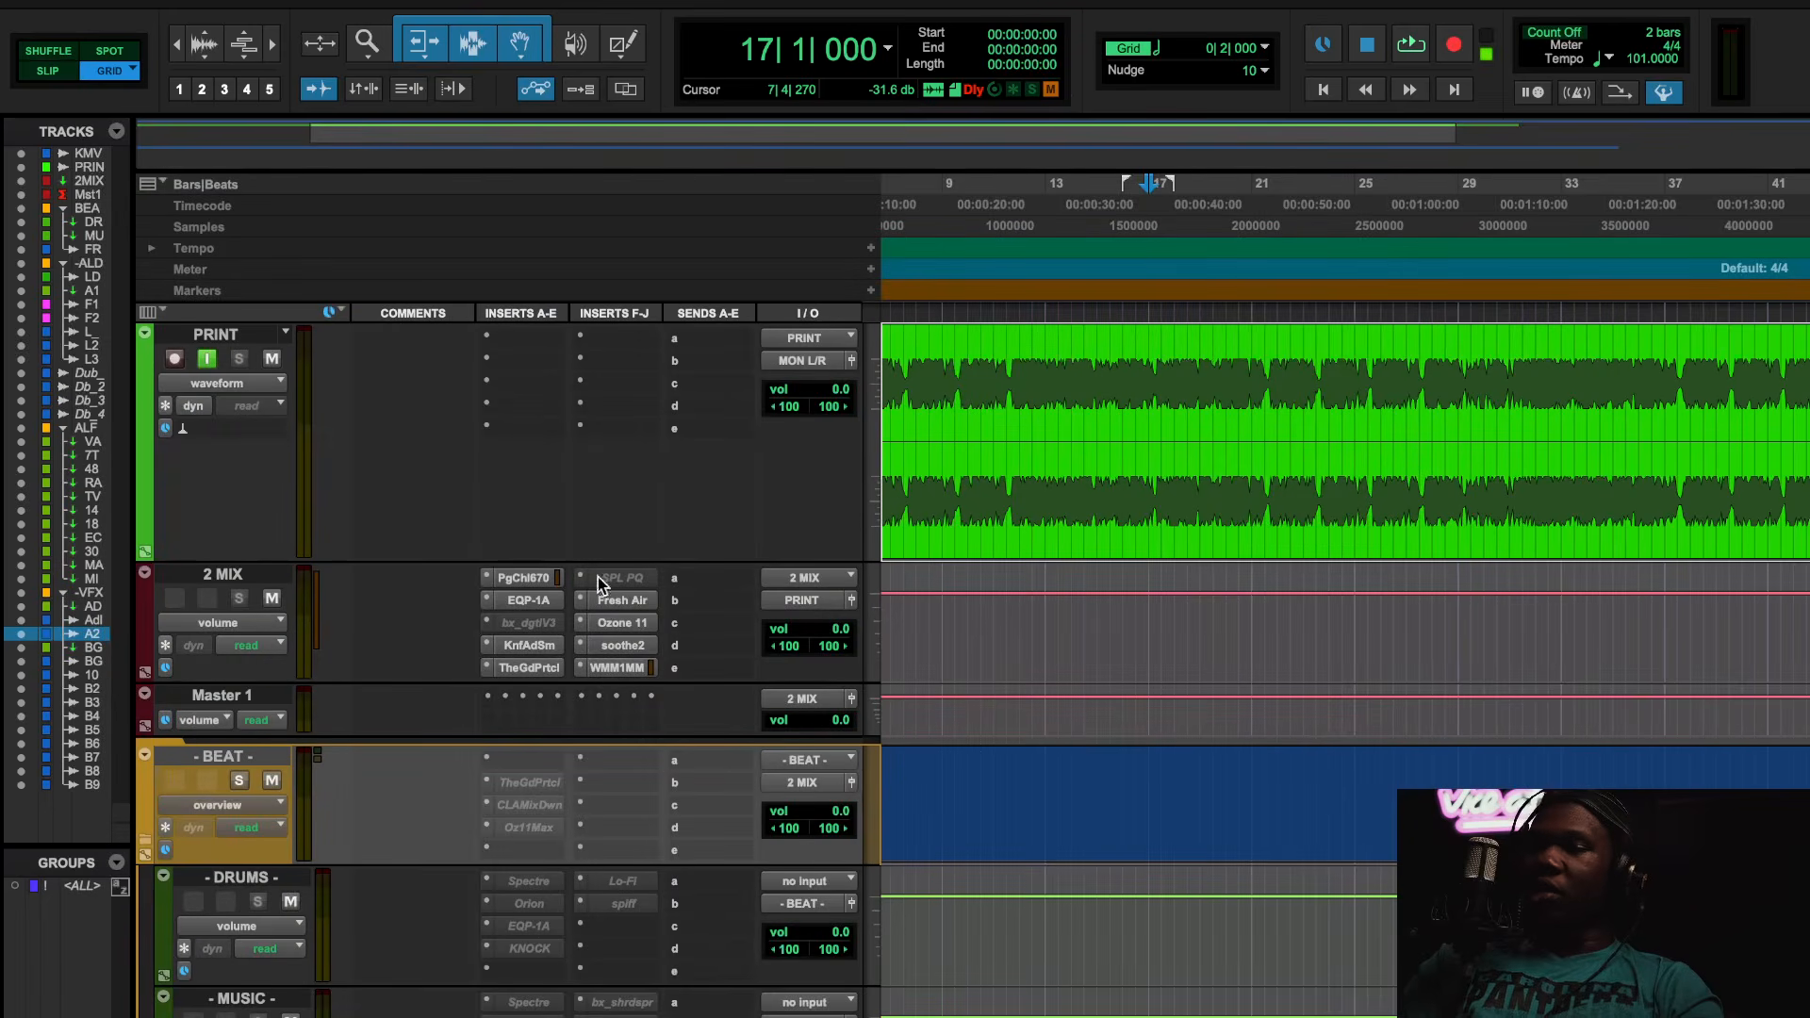
{"action": "right_click", "coordinate": [536, 658]}
{"action": "left_click", "coordinate": [577, 673]}
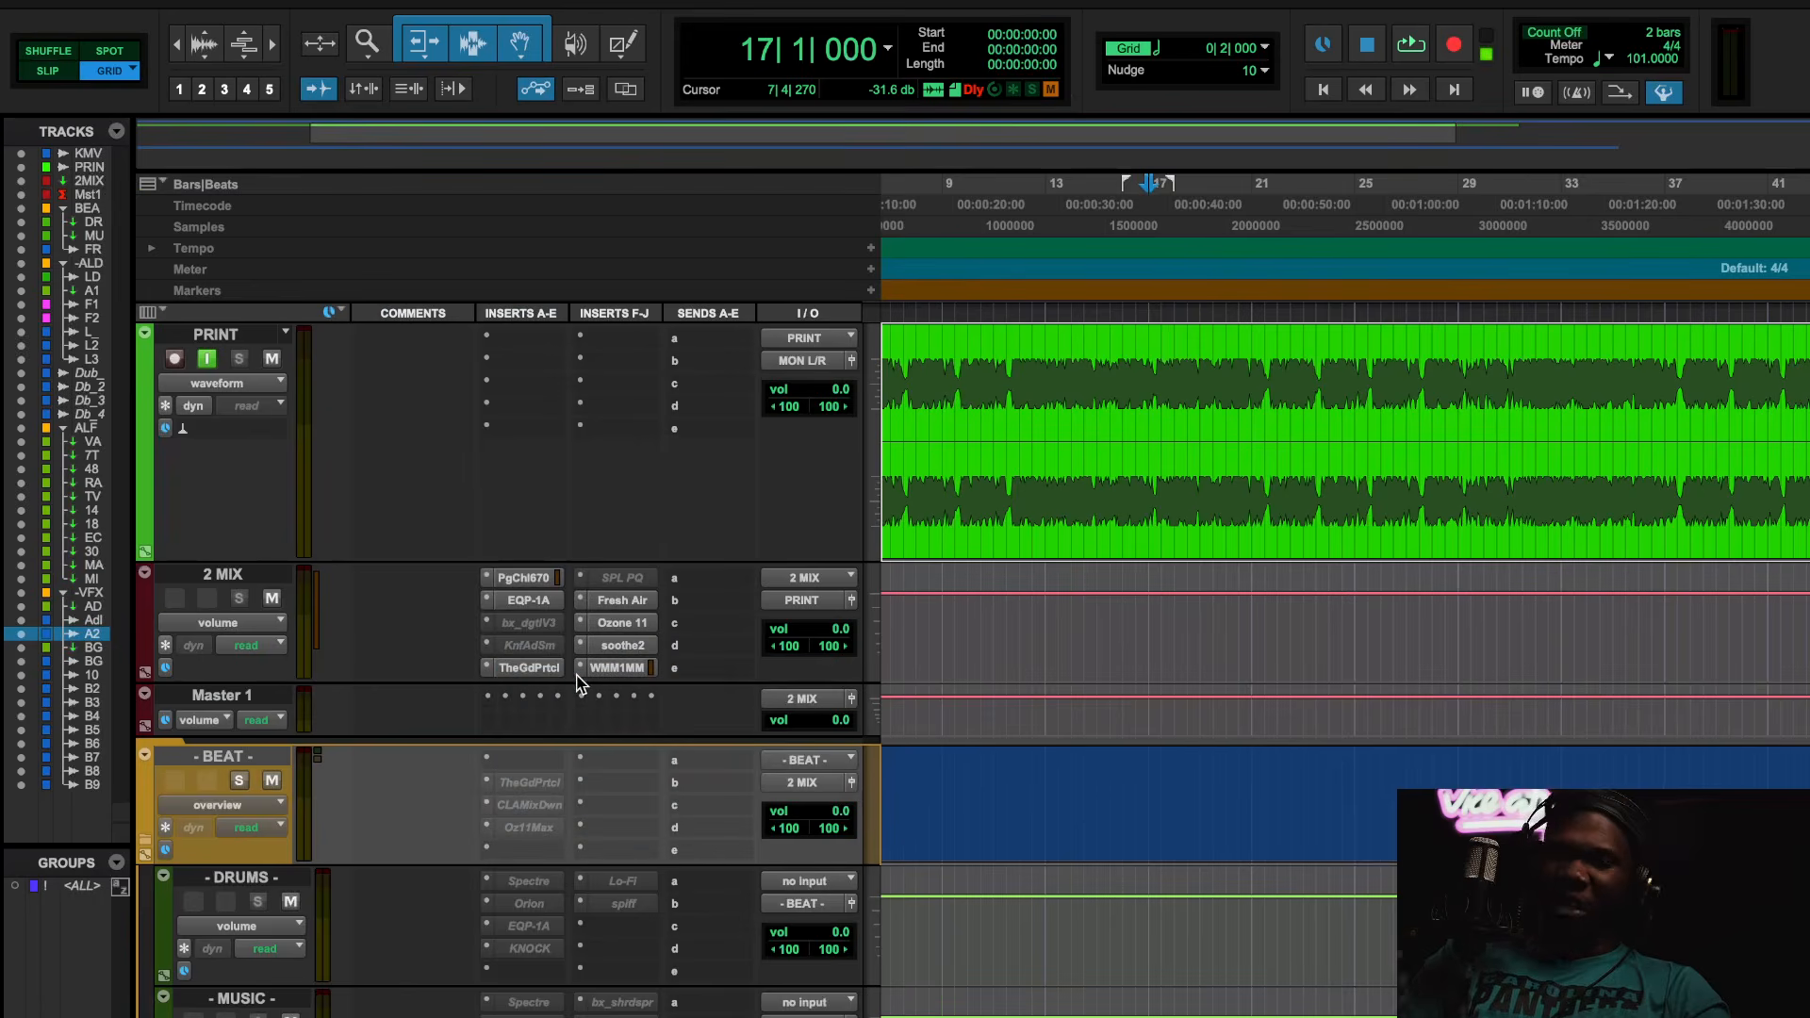
- Open the FabFilter Pro-Q 3 insert on the Aux 1 lead vocal track to view its EQ bands
{"action": "scroll", "coordinate": [579, 686], "scroll_direction": "down", "scroll_amount": 5}
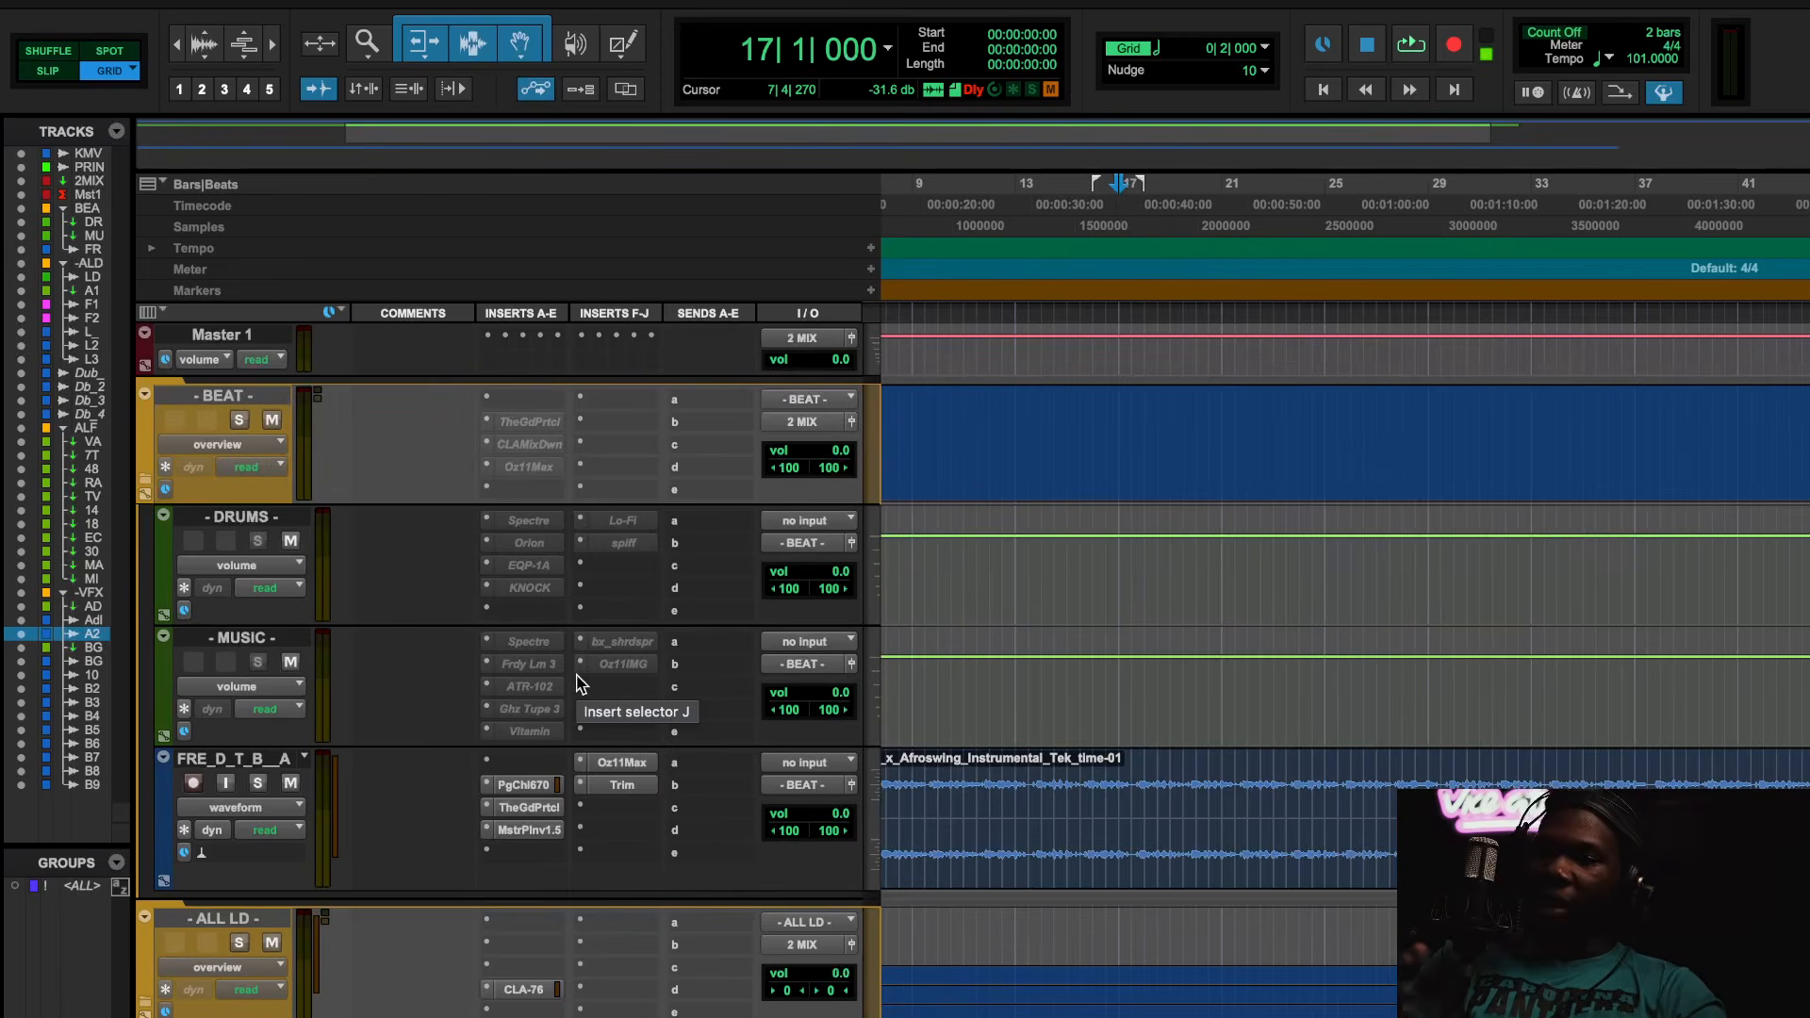
{"action": "scroll", "coordinate": [579, 685], "scroll_direction": "up", "scroll_amount": 5}
{"action": "scroll", "coordinate": [579, 685], "scroll_direction": "down", "scroll_amount": 9}
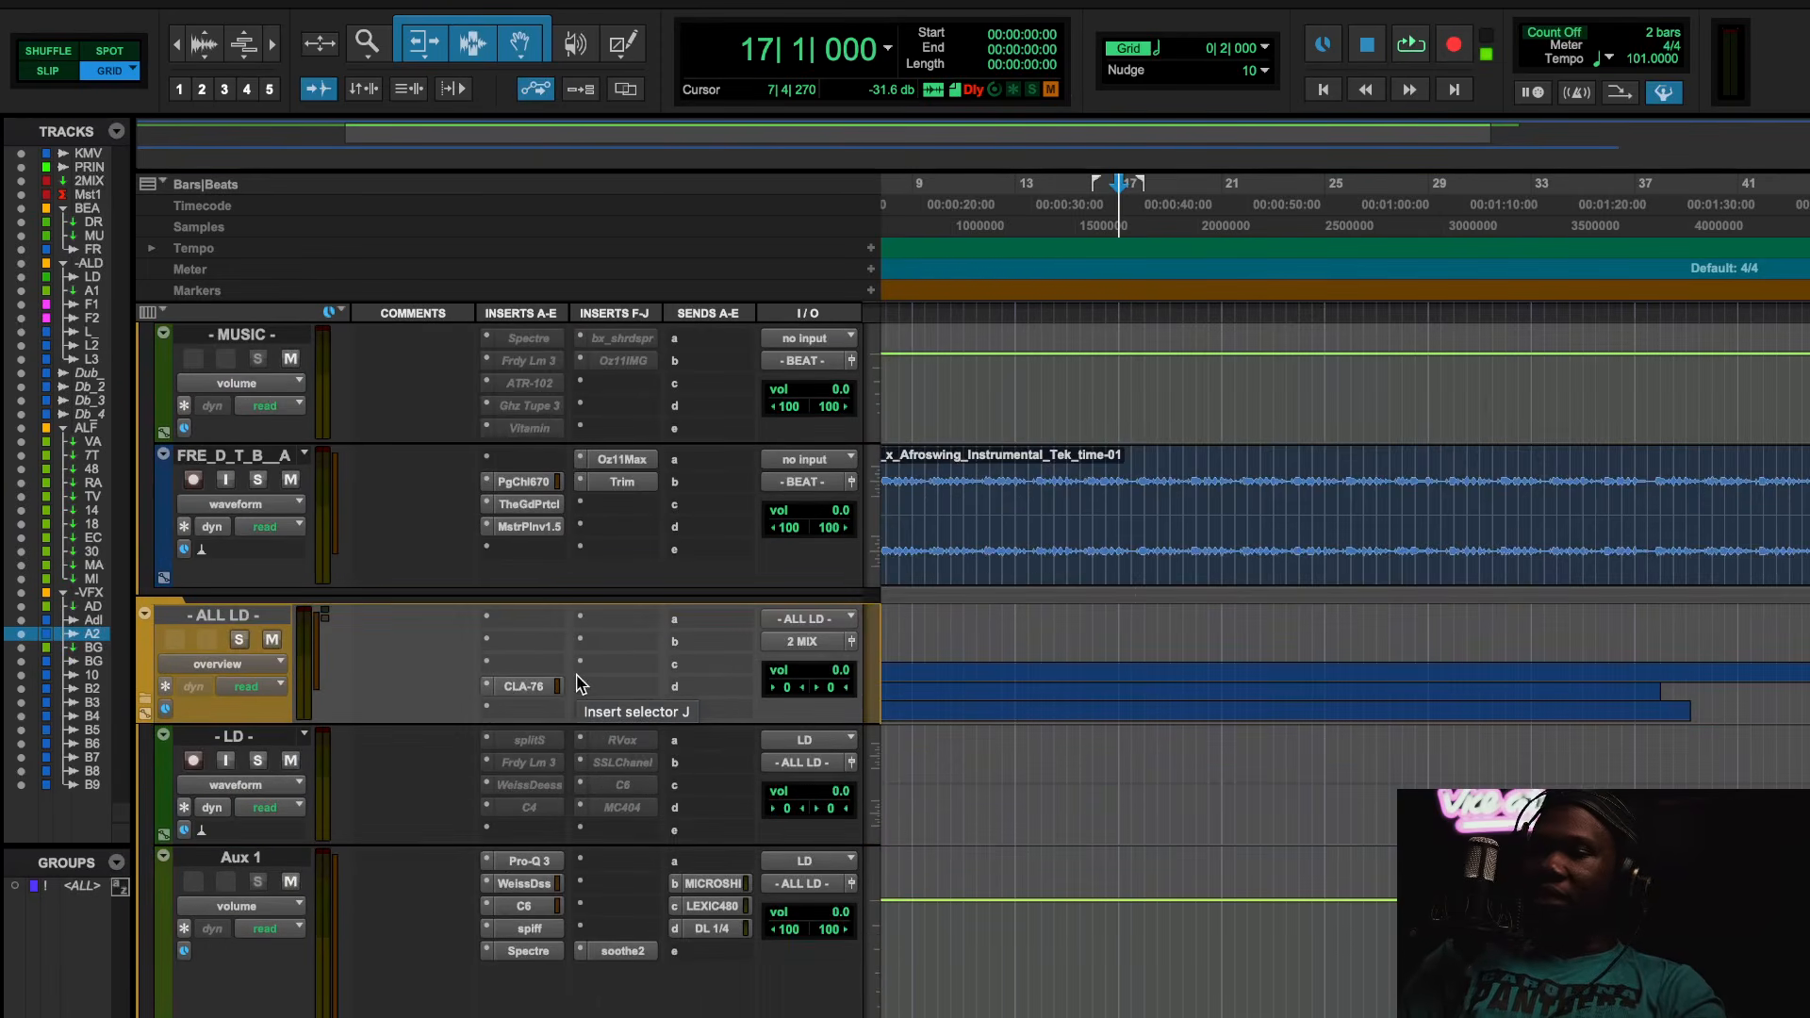
{"action": "scroll", "coordinate": [1262, 594], "scroll_direction": "left", "scroll_amount": 3}
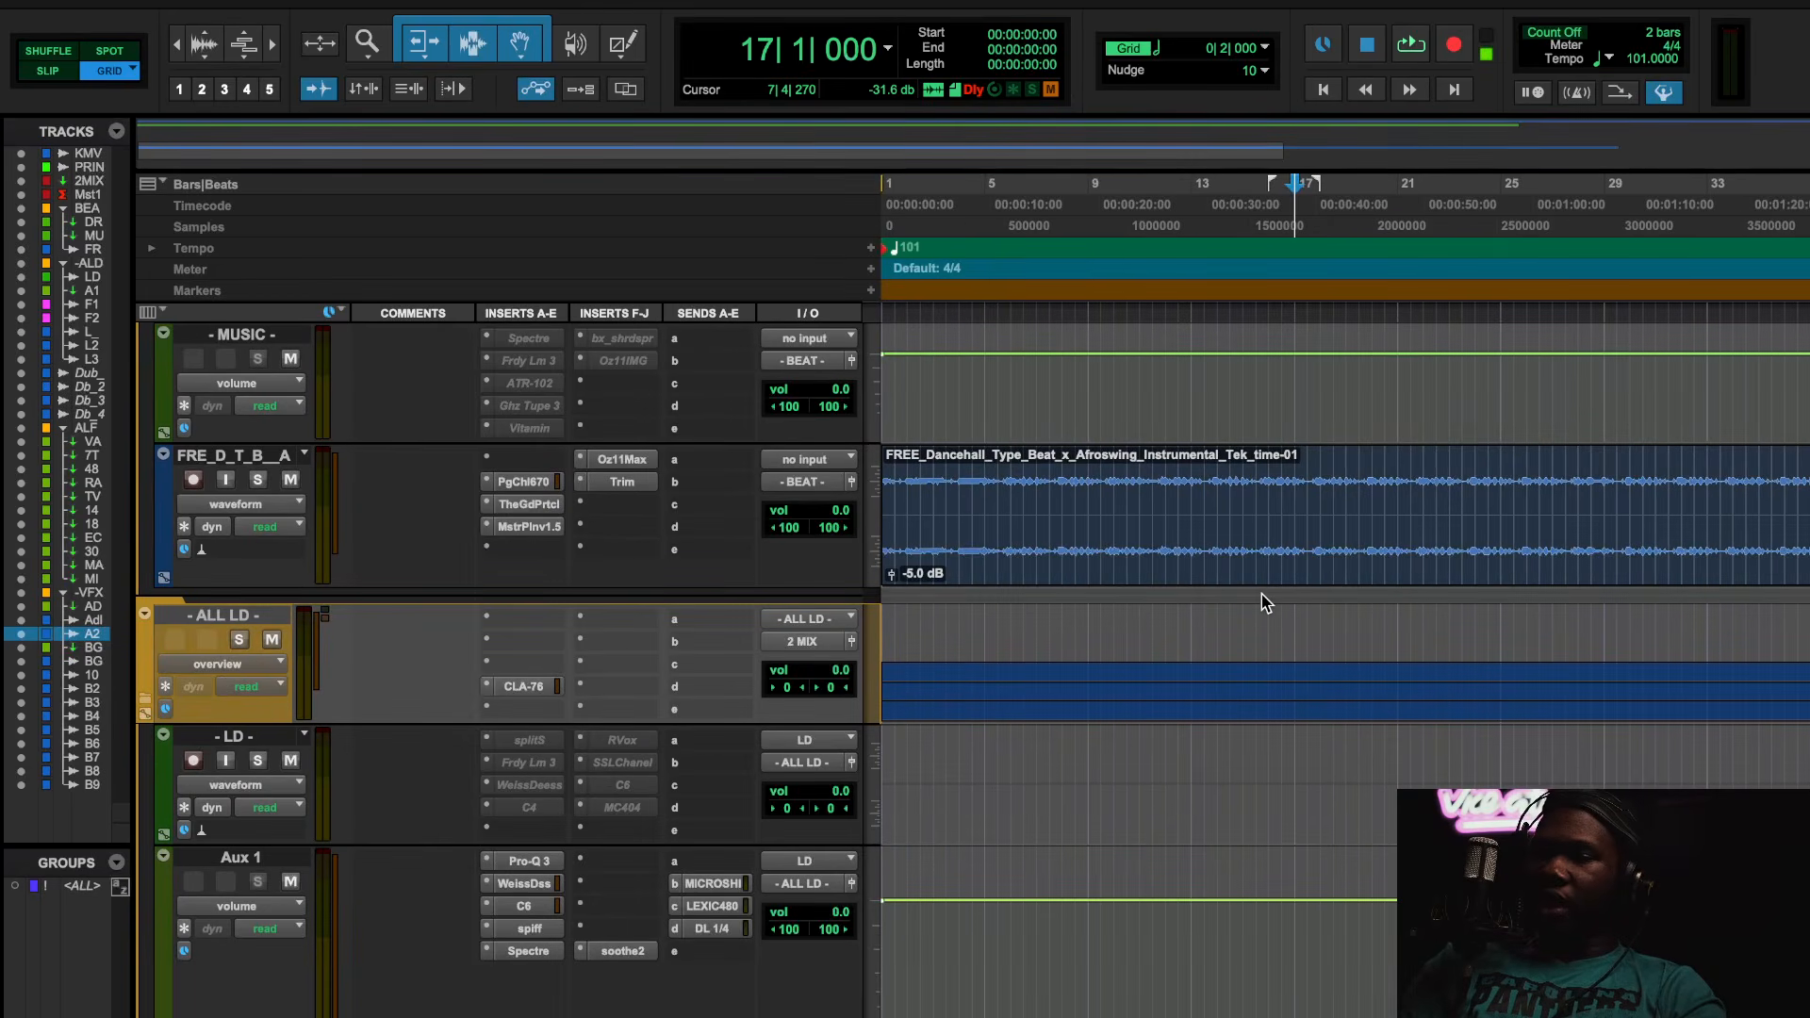
{"action": "scroll", "coordinate": [1261, 594], "scroll_direction": "up", "scroll_amount": 1}
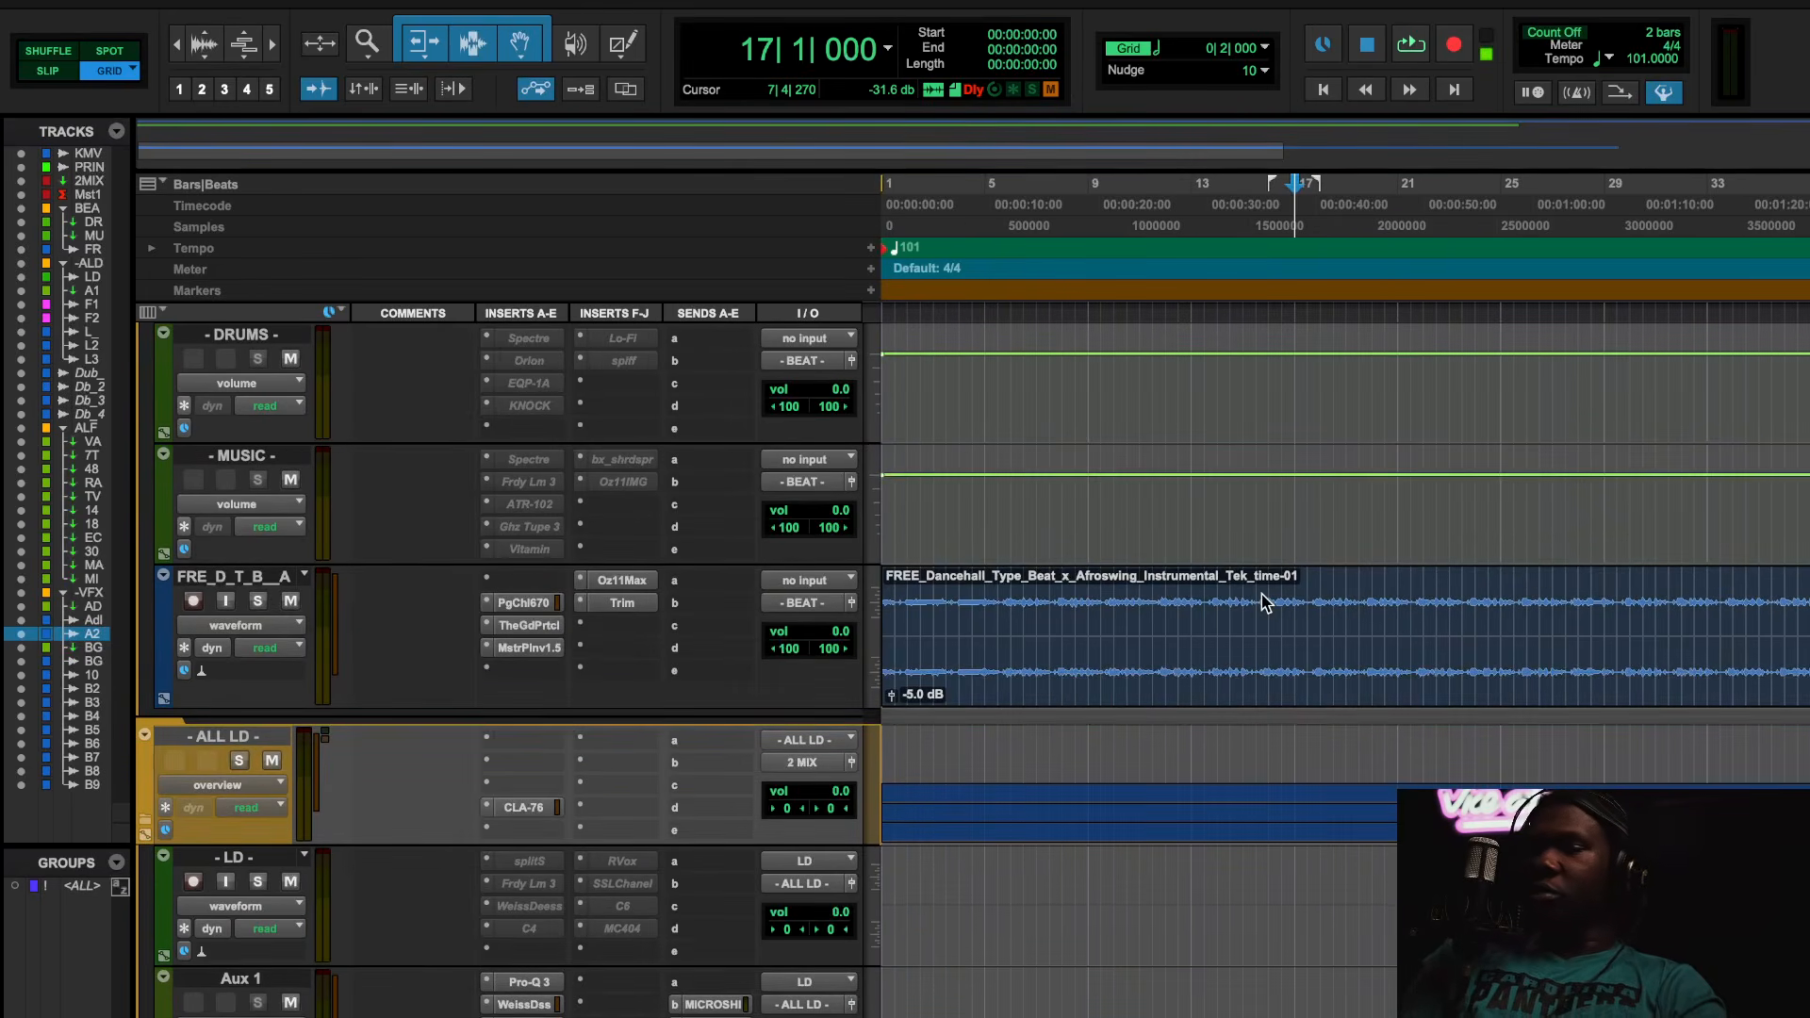
{"action": "scroll", "coordinate": [1261, 601], "scroll_direction": "down", "scroll_amount": 5}
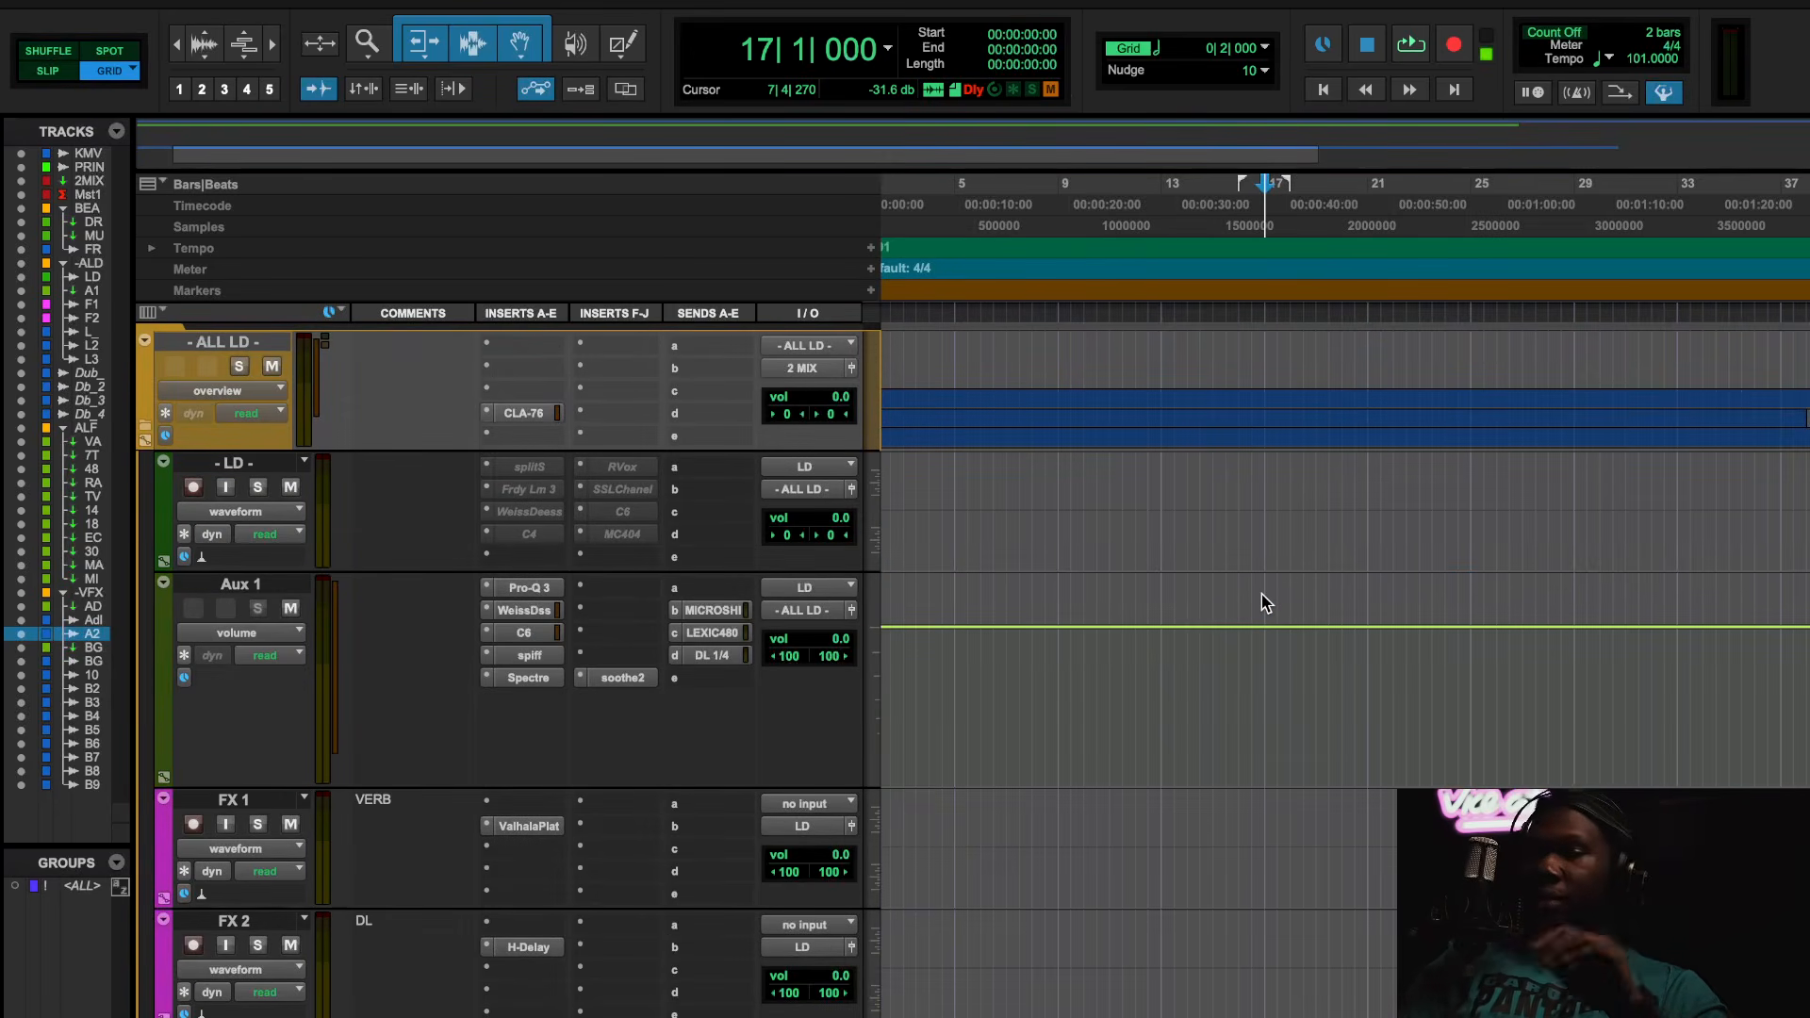
{"action": "left_click", "coordinate": [534, 589]}
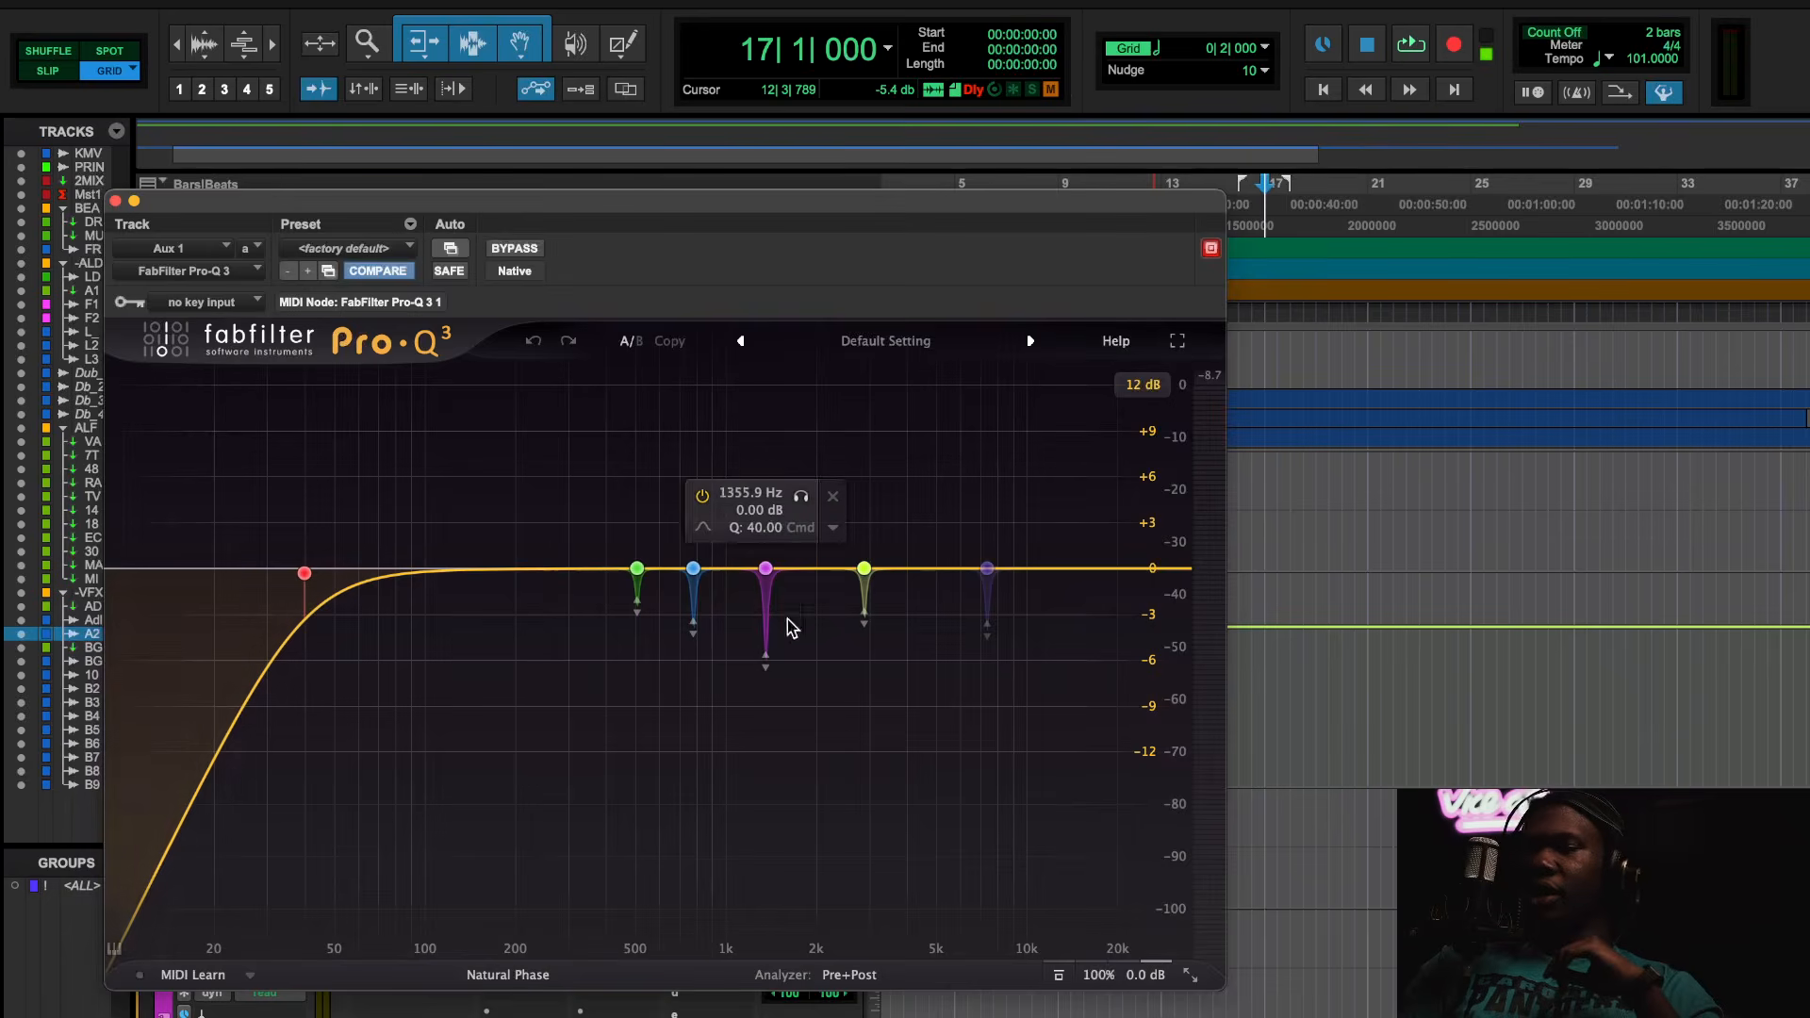
- Play the mix and compare the Aux 1 vocal with FabFilter Pro-Q 3 bypassed and engaged, closing the plug-in at the end
{"action": "left_click", "coordinate": [115, 200]}
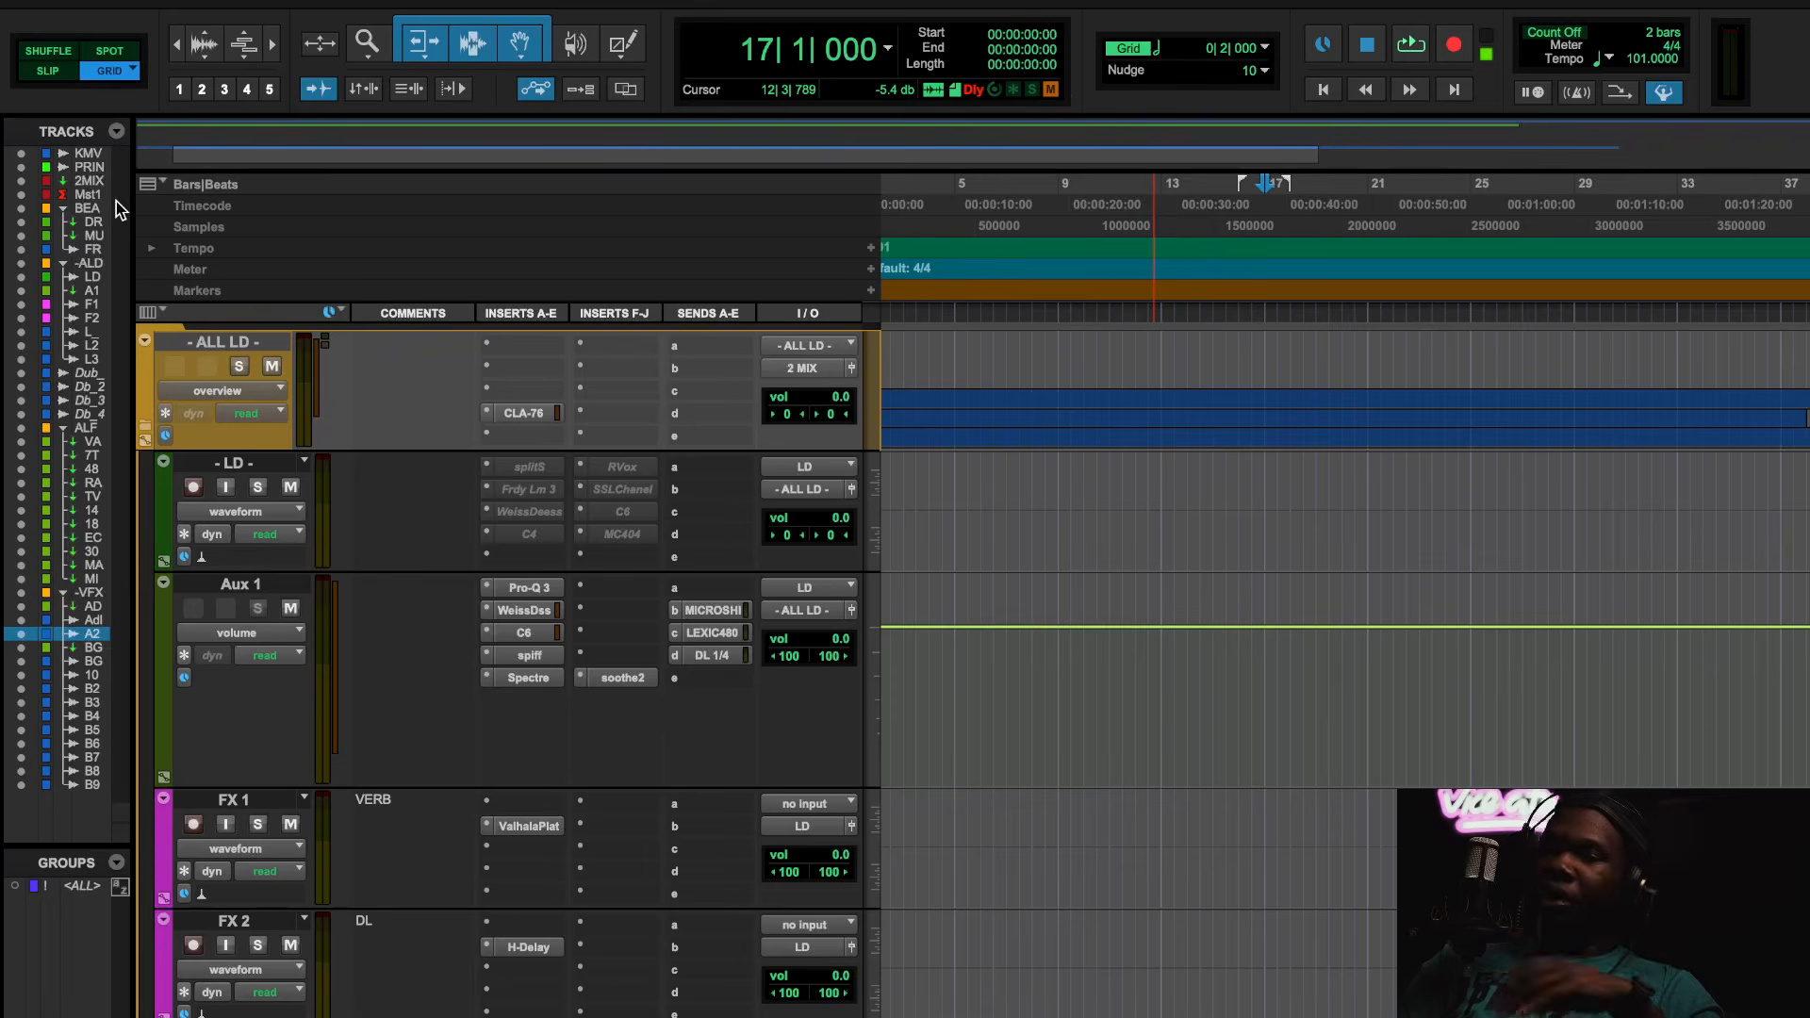
{"action": "left_click", "coordinate": [535, 590]}
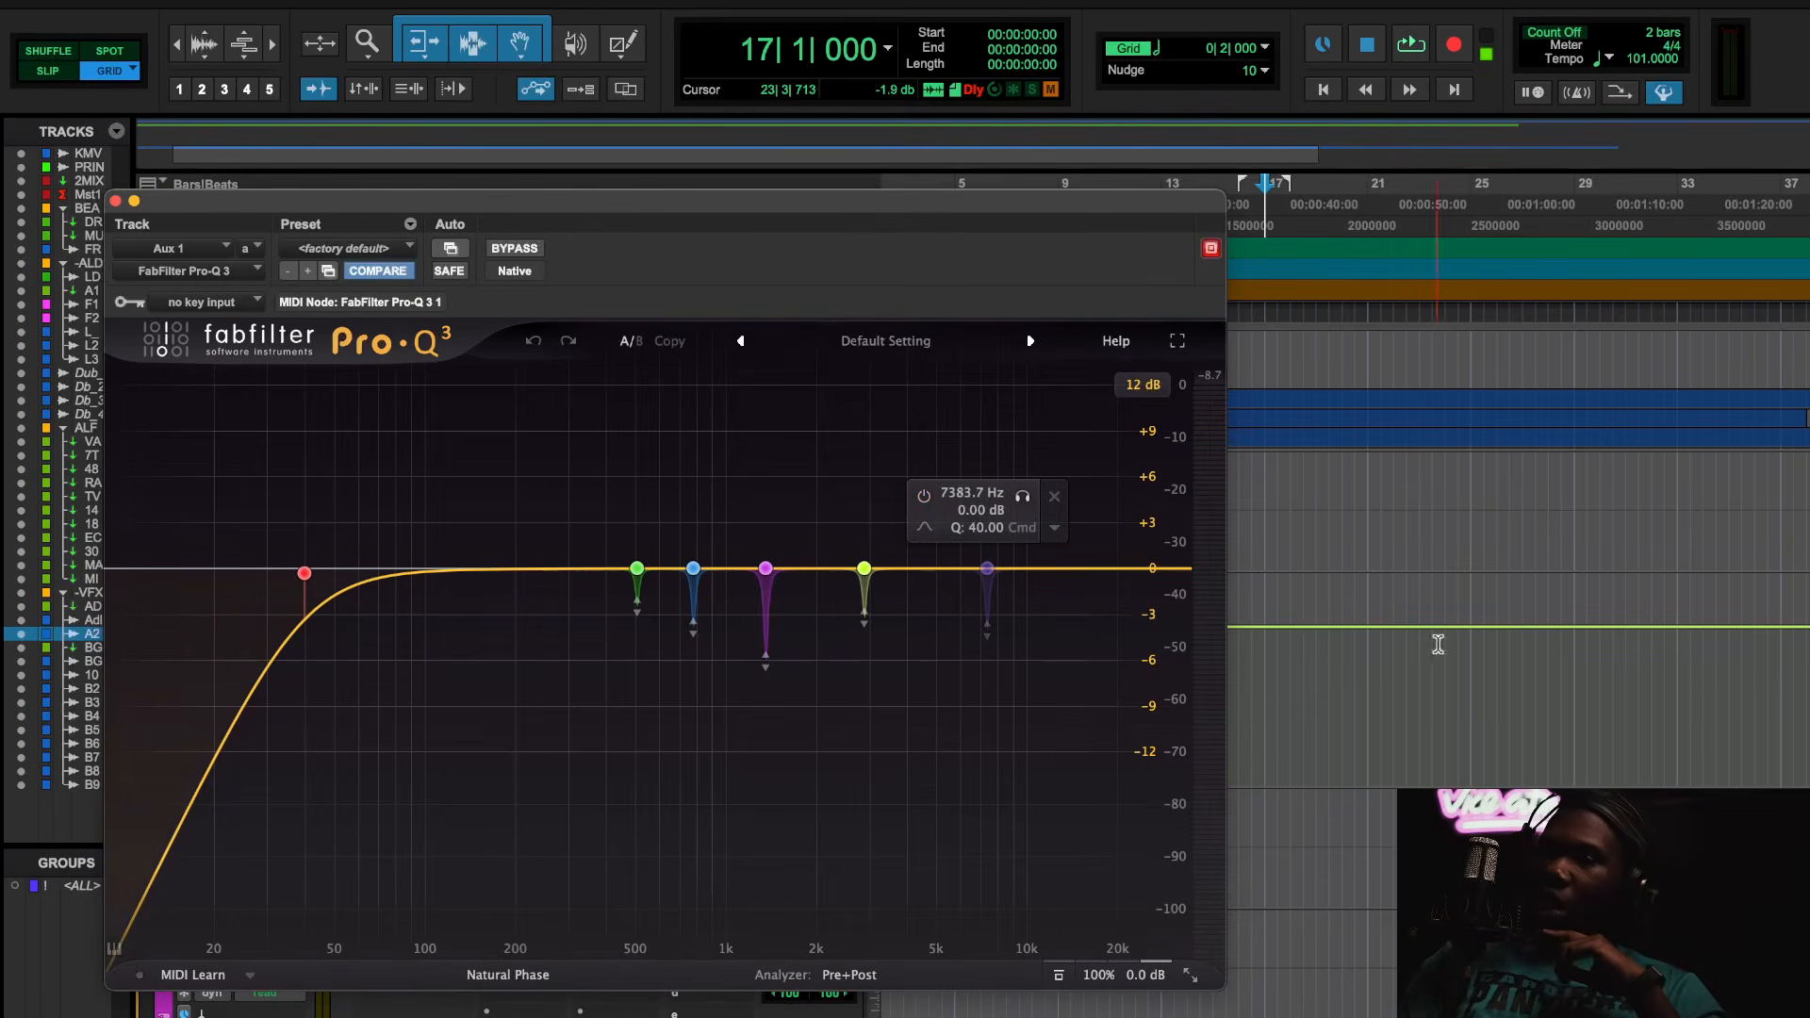
{"action": "key", "text": "space"}
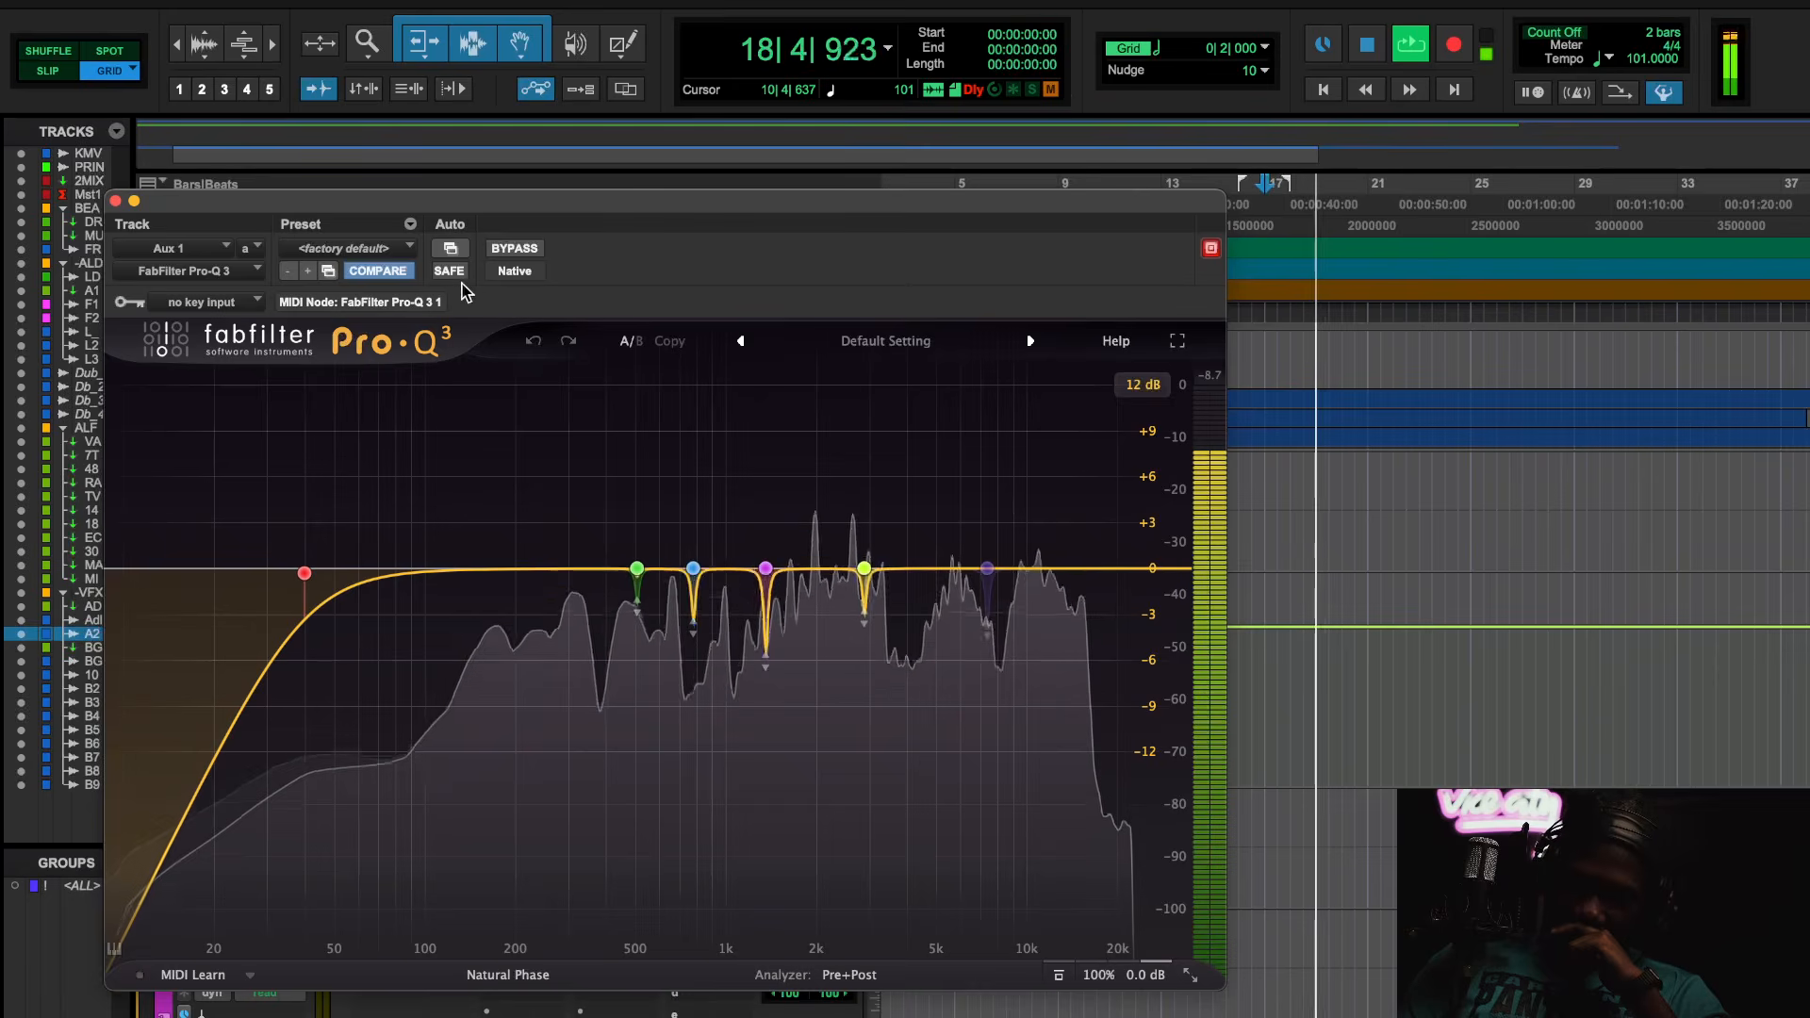
{"action": "left_click", "coordinate": [500, 249]}
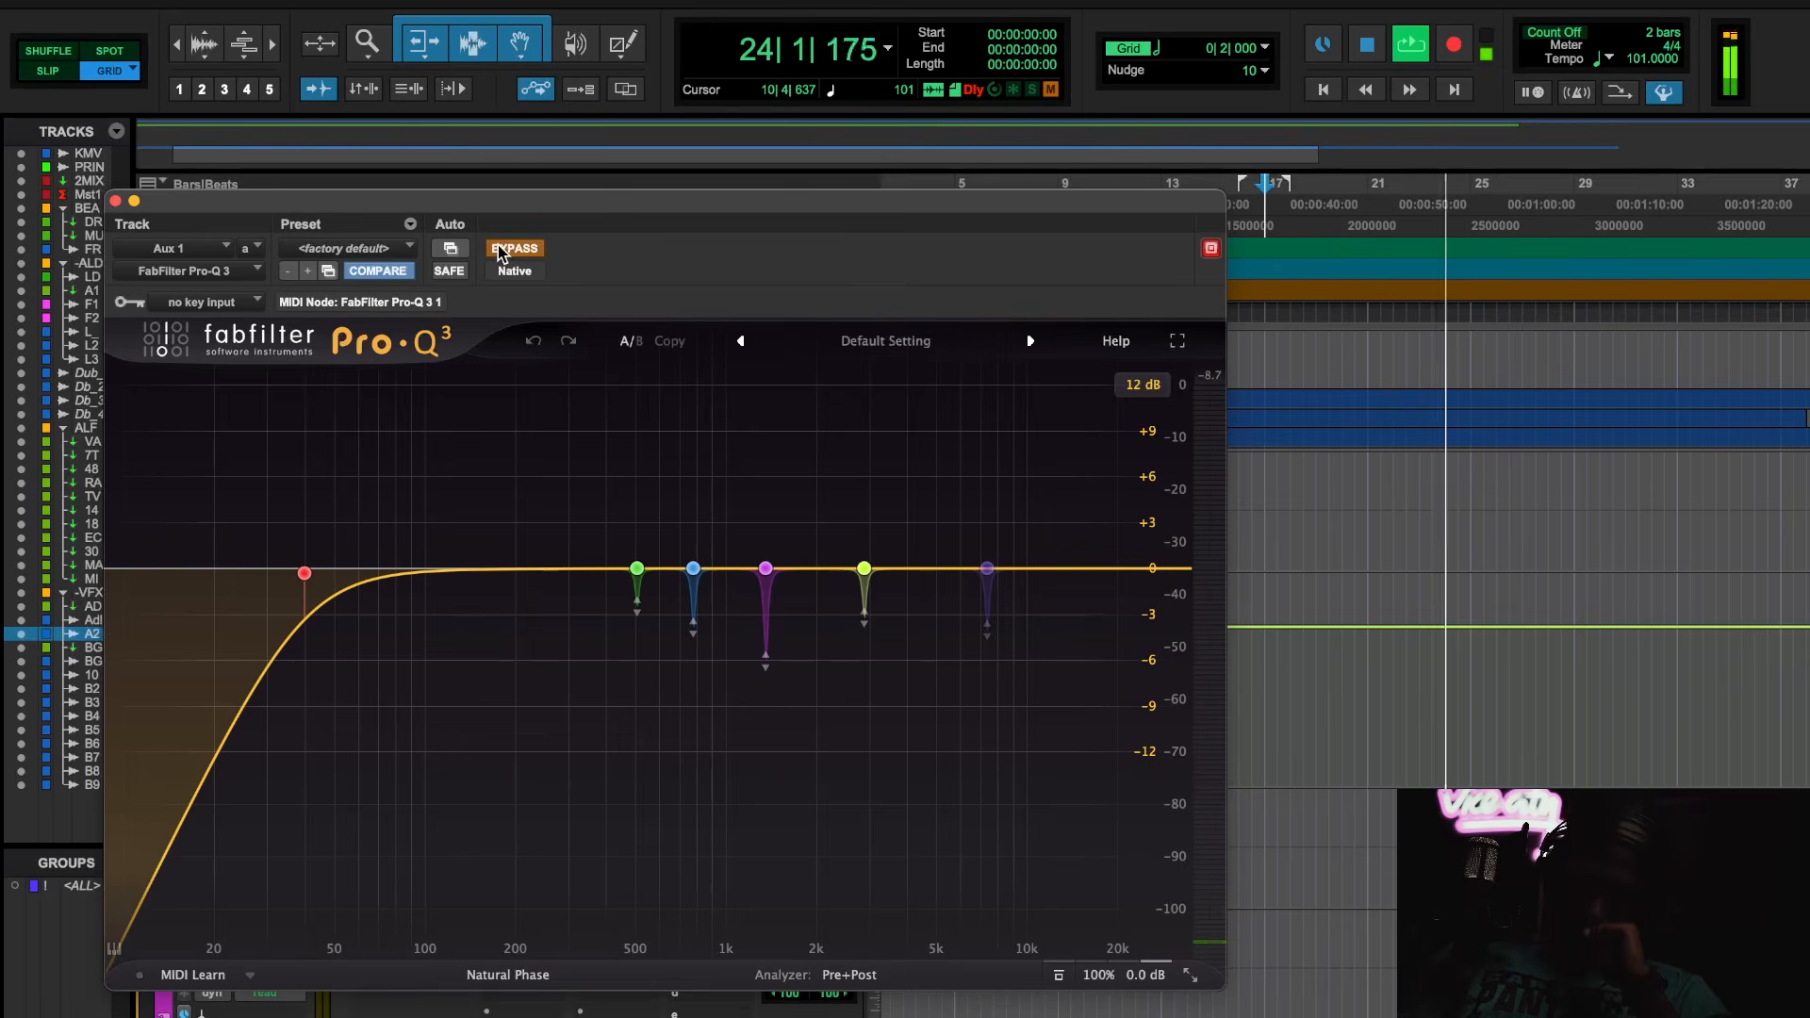
{"action": "left_click", "coordinate": [497, 250]}
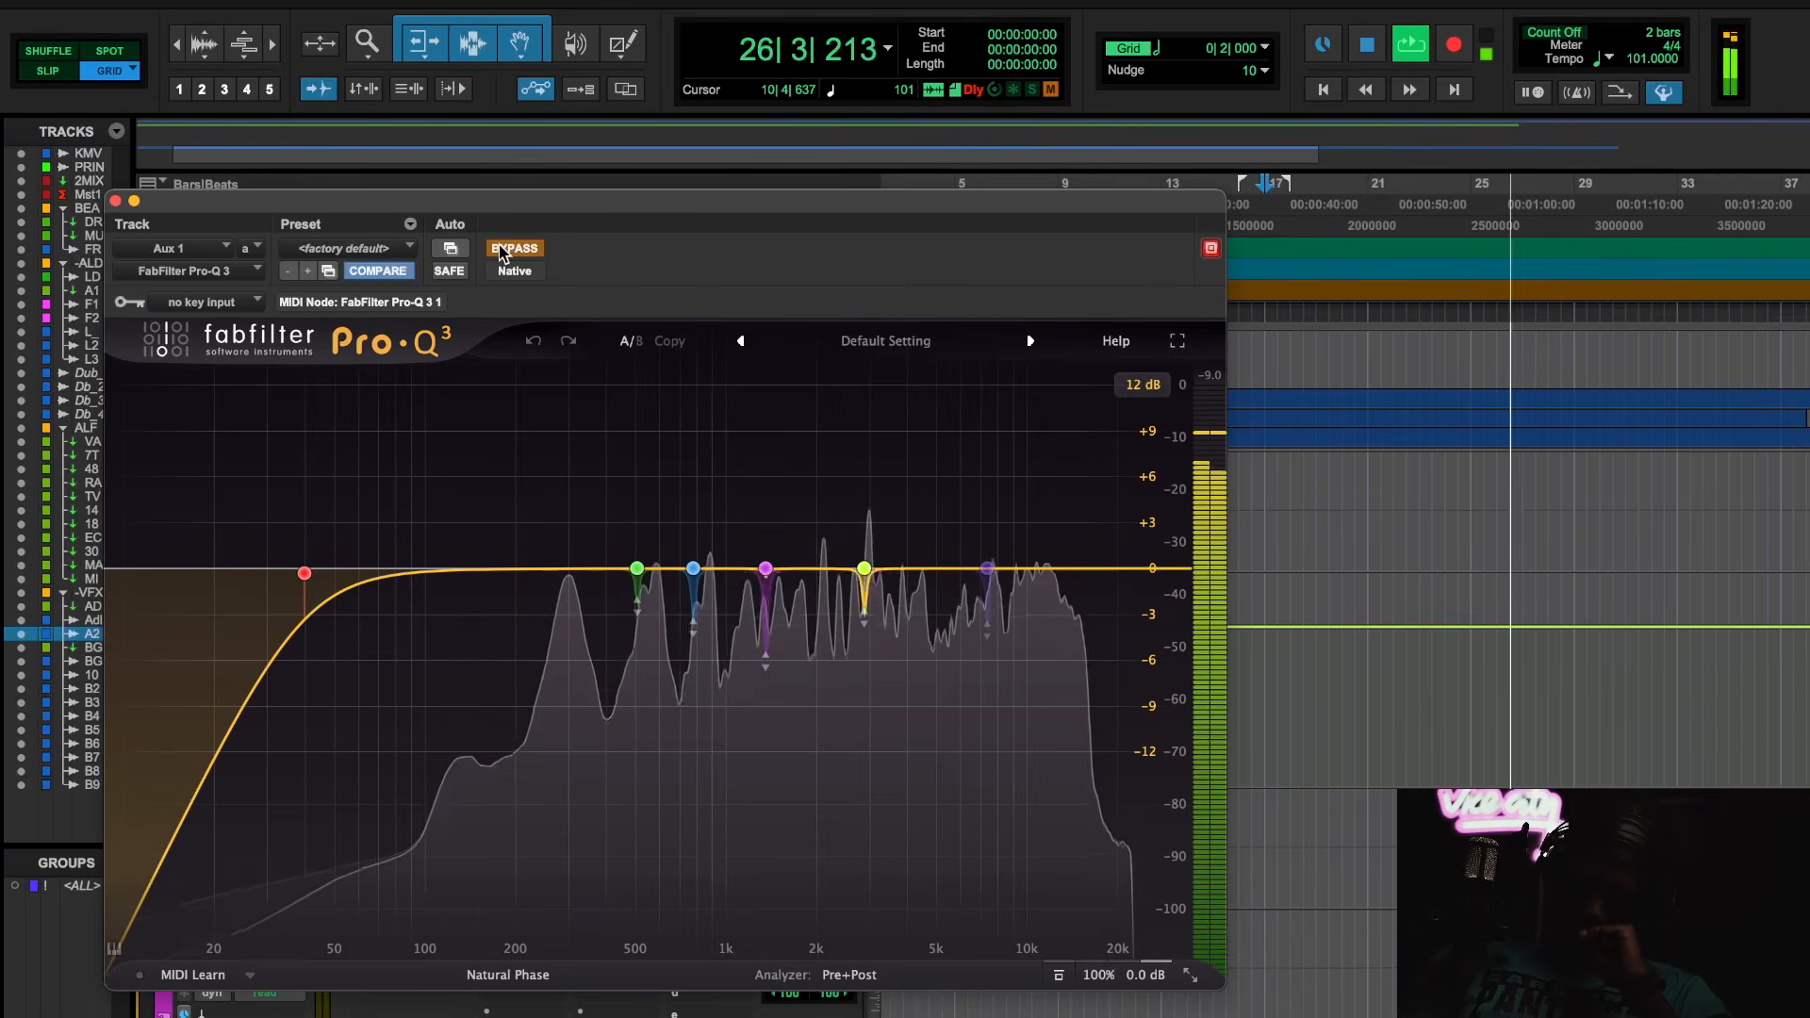
{"action": "left_click", "coordinate": [509, 249]}
{"action": "left_click", "coordinate": [115, 202]}
{"action": "key", "text": "space"}
- Move Ozone 11, soothe2 and WMM1MM up one insert slot on the 2 MIX track and insert L2 in the freed last slot
{"action": "left_click", "coordinate": [639, 637]}
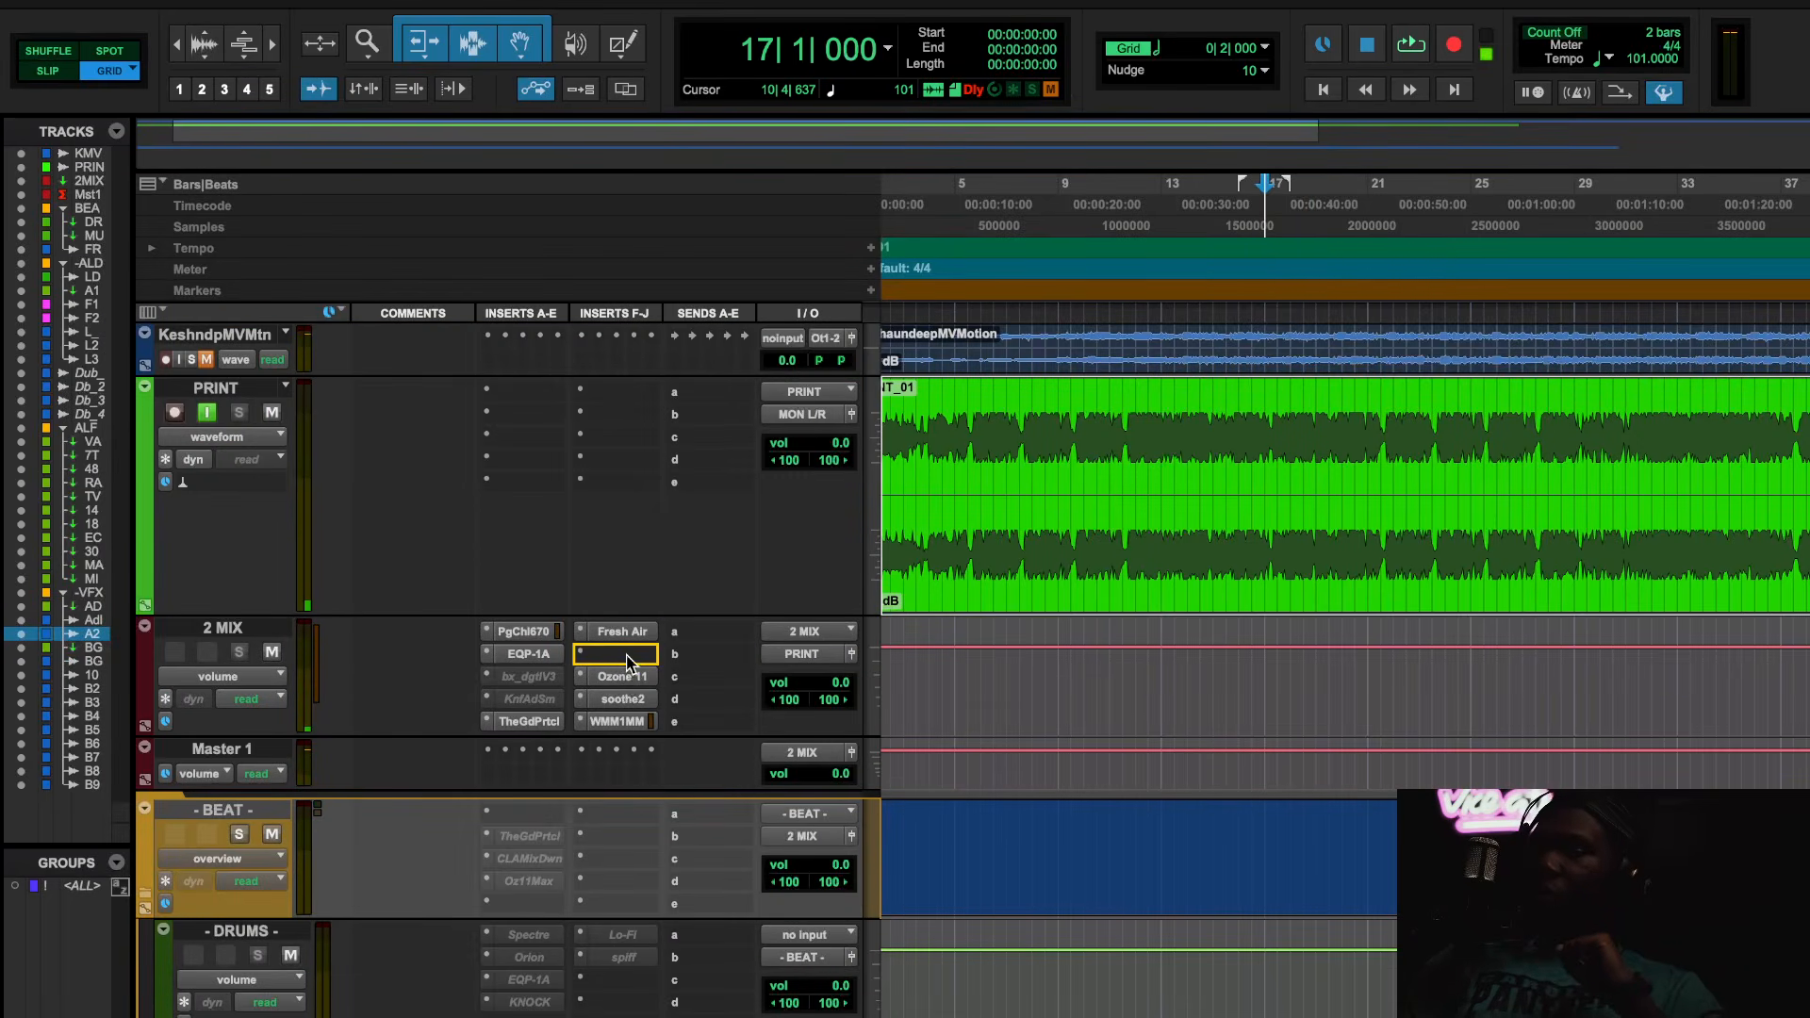
{"action": "mouse_move", "coordinate": [625, 699]}
{"action": "left_mouse_down"}
{"action": "mouse_move", "coordinate": [626, 680]}
{"action": "mouse_move", "coordinate": [626, 701]}
{"action": "left_mouse_up"}
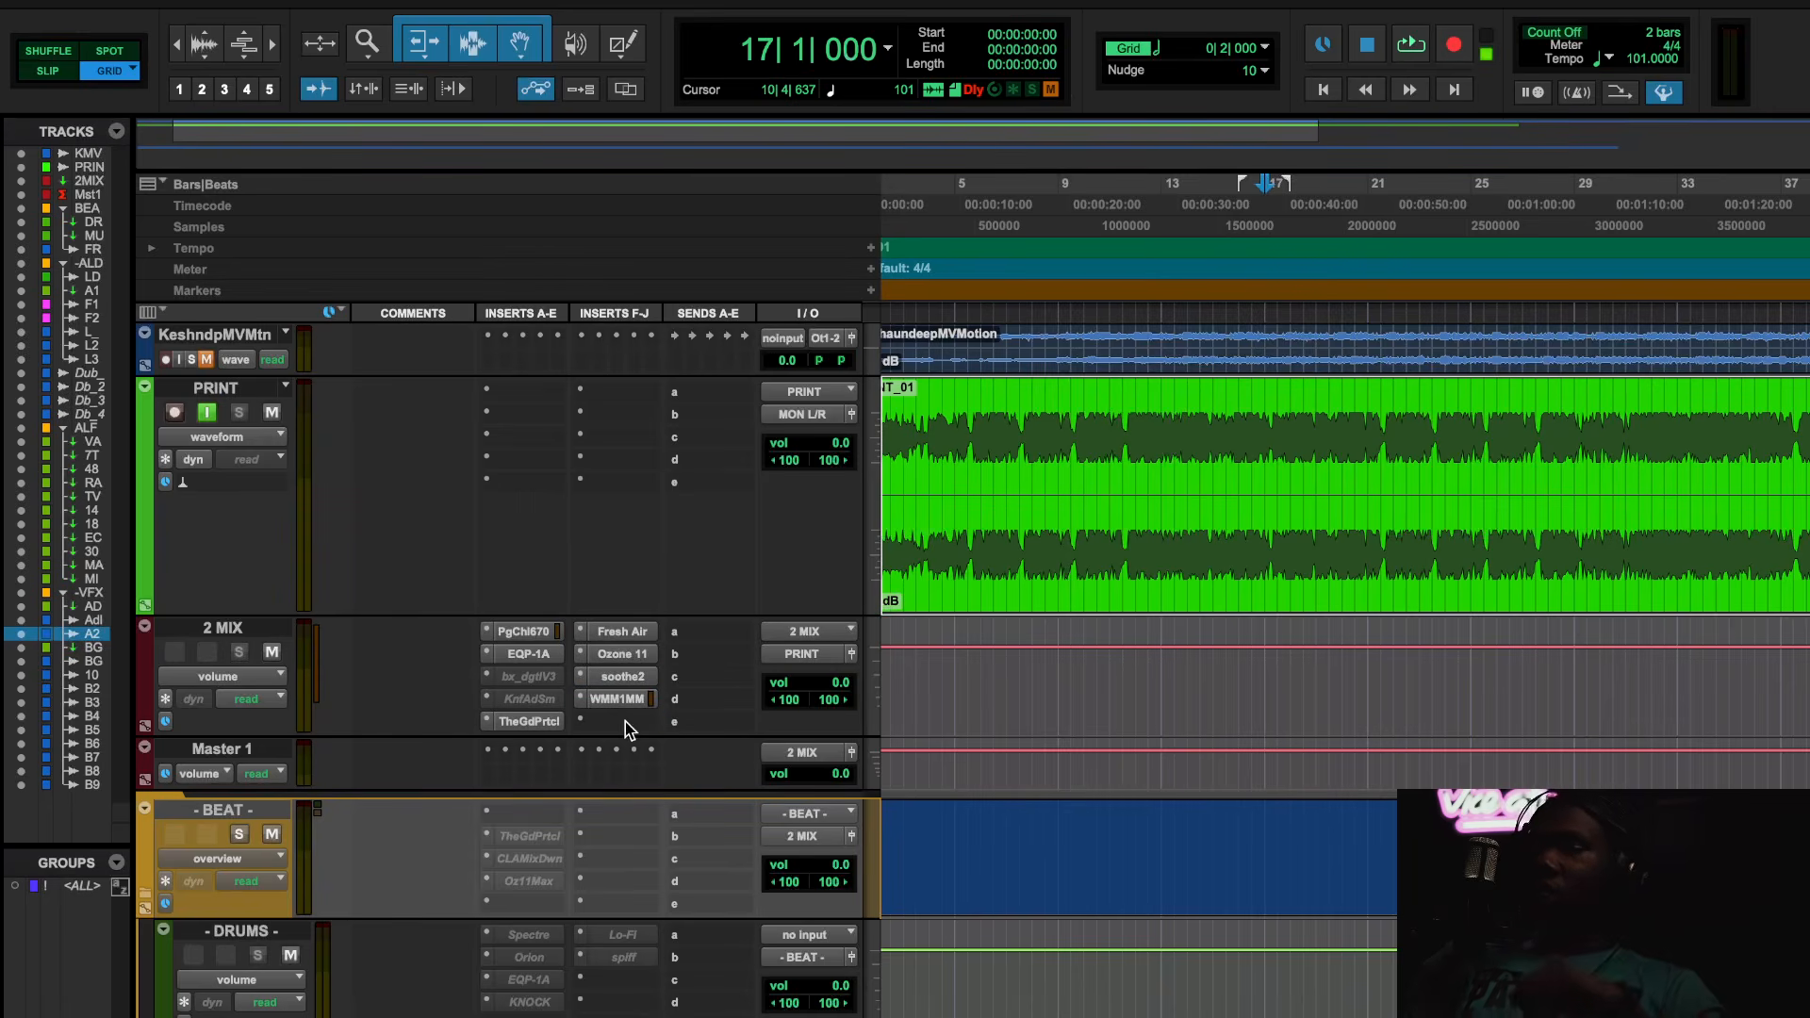
{"action": "left_click", "coordinate": [627, 724]}
{"action": "left_click", "coordinate": [653, 637]}
{"action": "type", "text": "L2"}
{"action": "key", "text": "Return"}
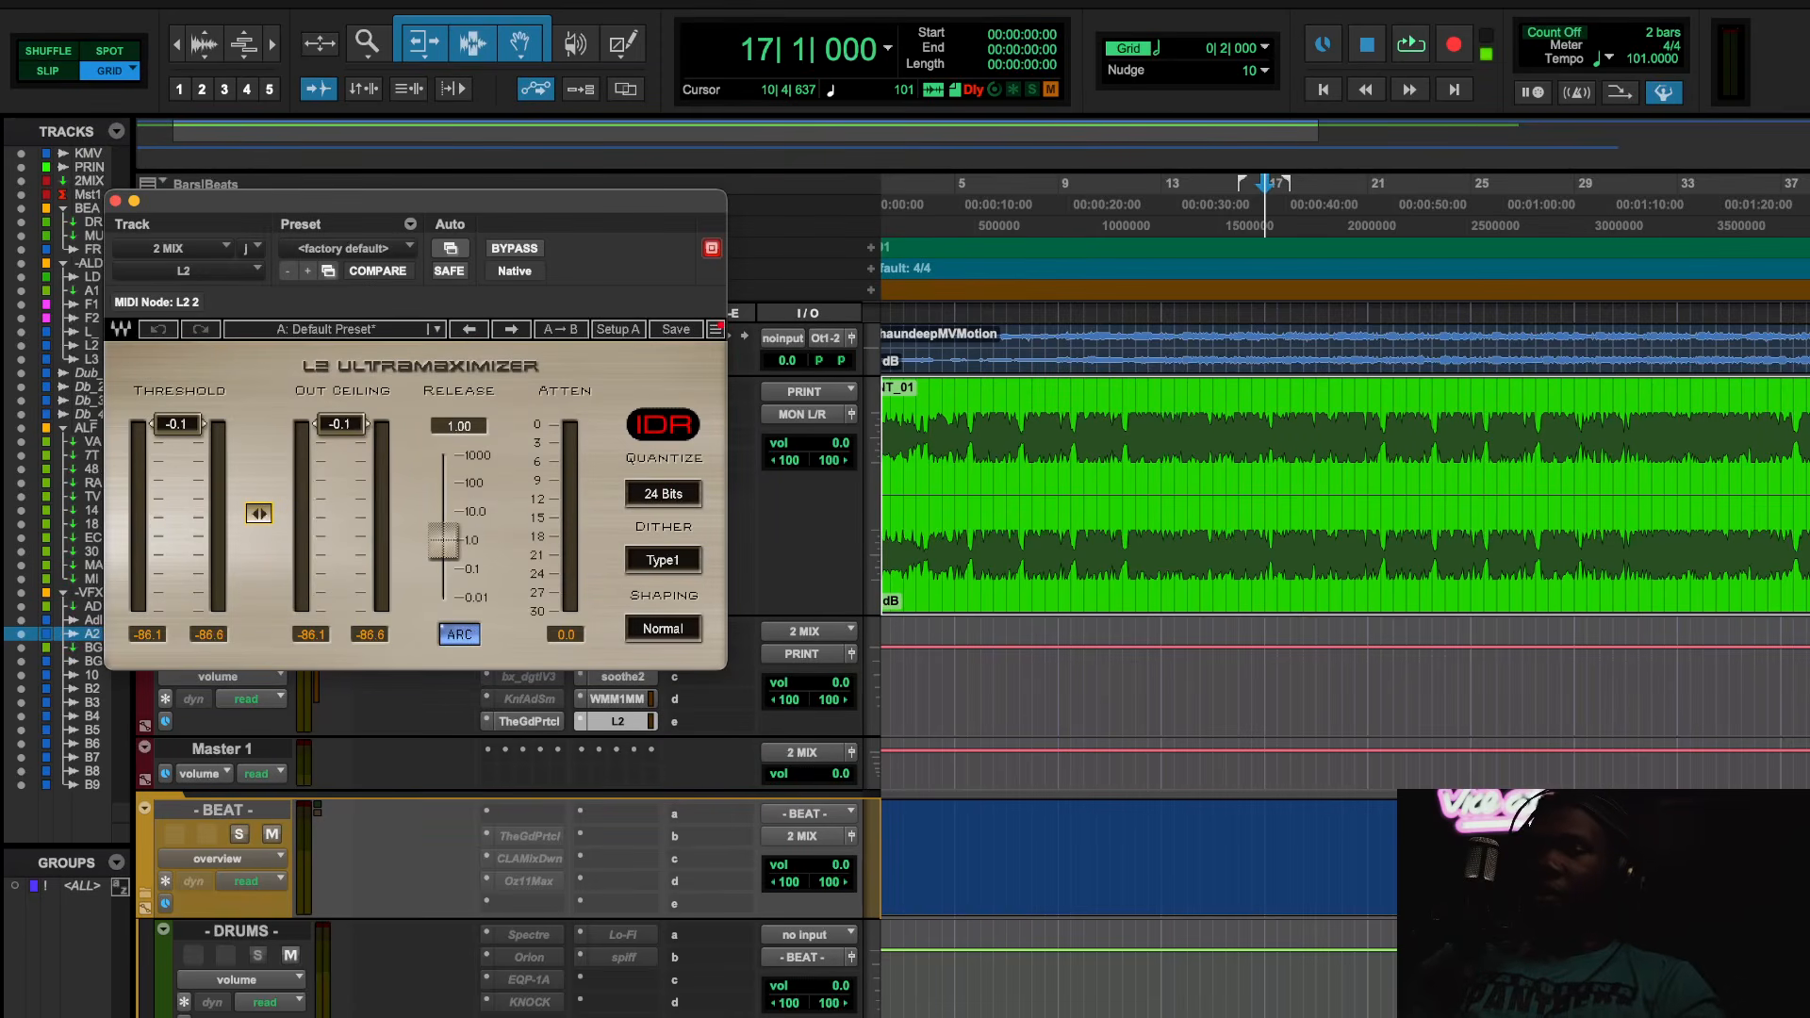
{"action": "left_click", "coordinate": [115, 201]}
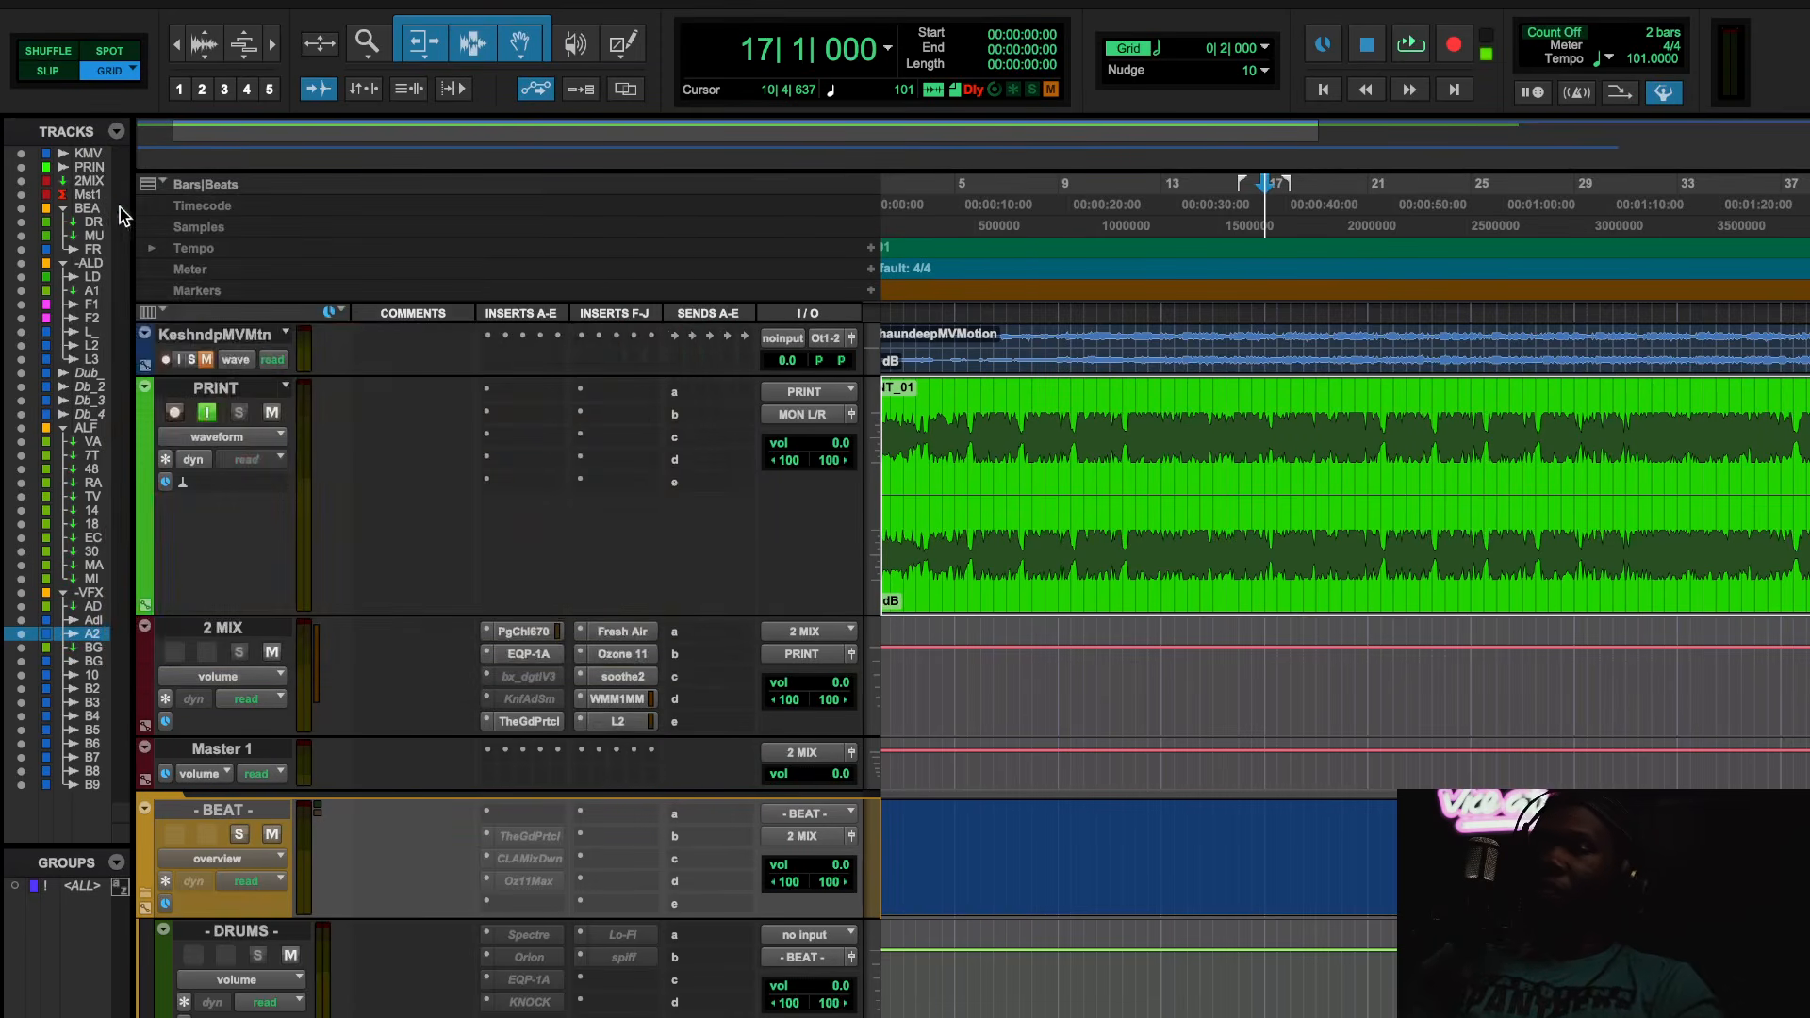
- Audition Pro-Q 3's bypass on Aux 1 again during playback, and view its 1355.9 Hz band before closing the plug-in
{"action": "scroll", "coordinate": [643, 824], "scroll_direction": "down", "scroll_amount": 6}
{"action": "scroll", "coordinate": [643, 824], "scroll_direction": "up", "scroll_amount": 6}
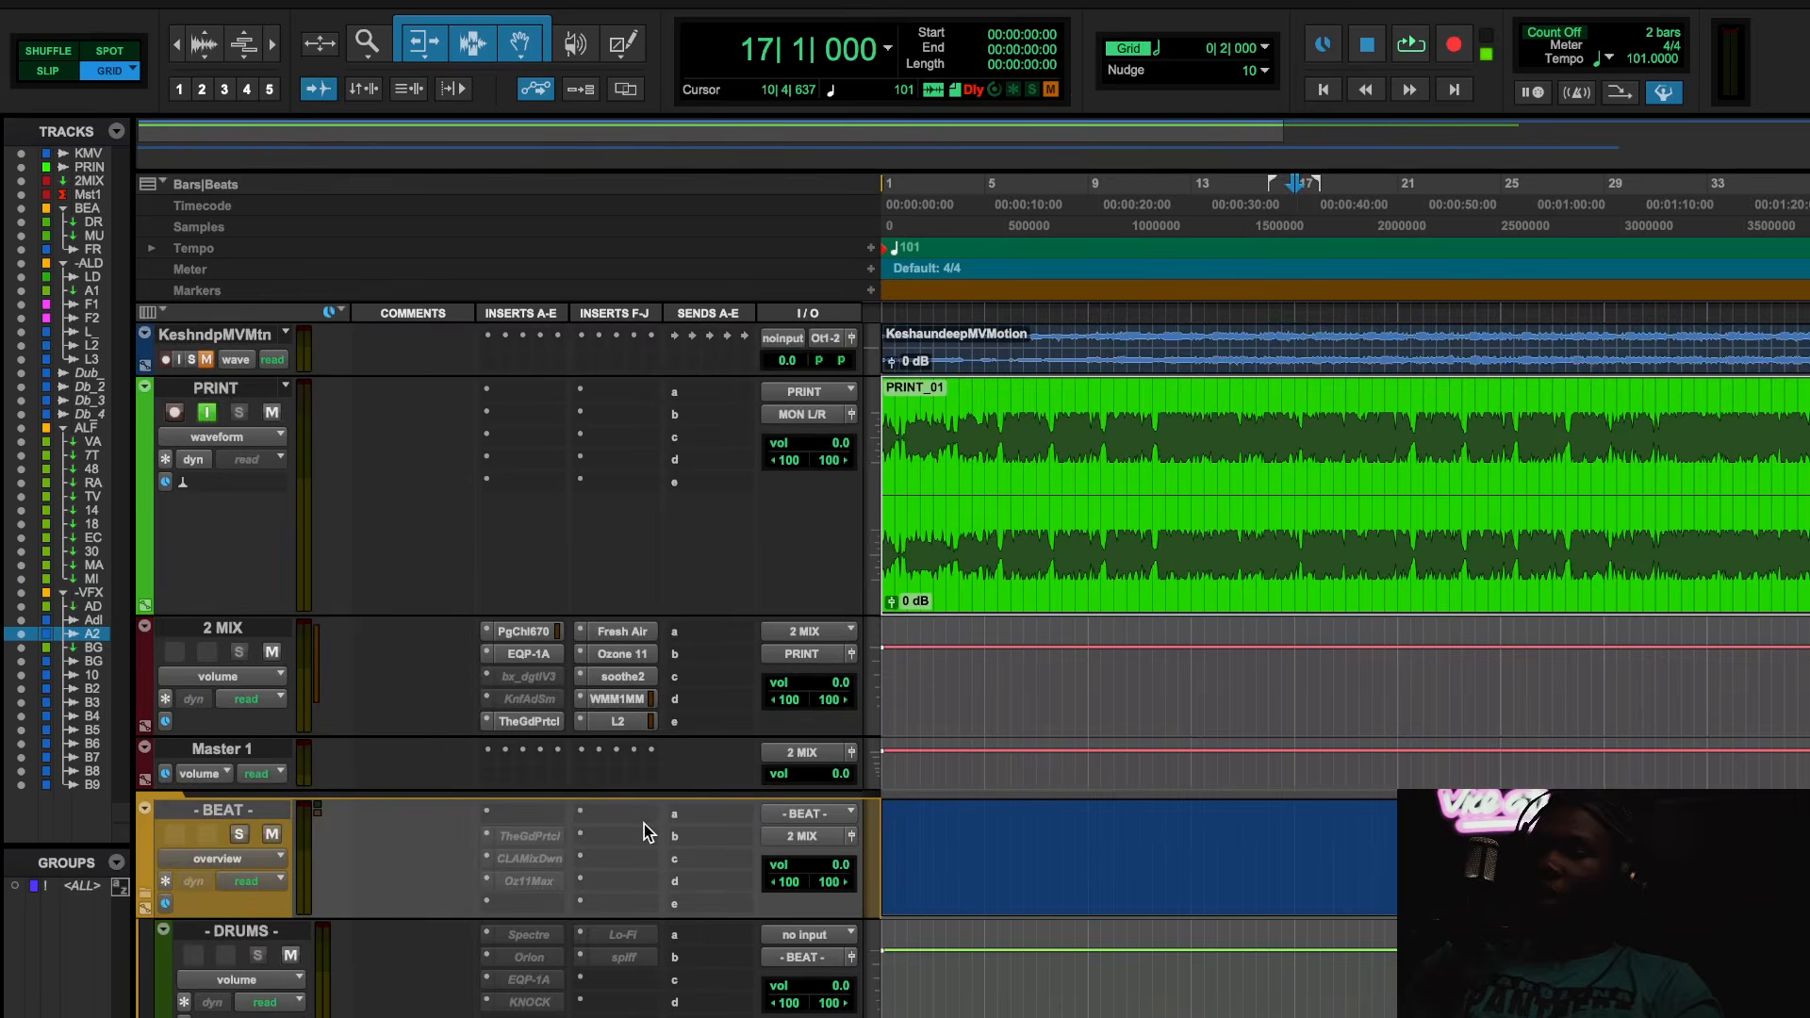
{"action": "key", "text": "space"}
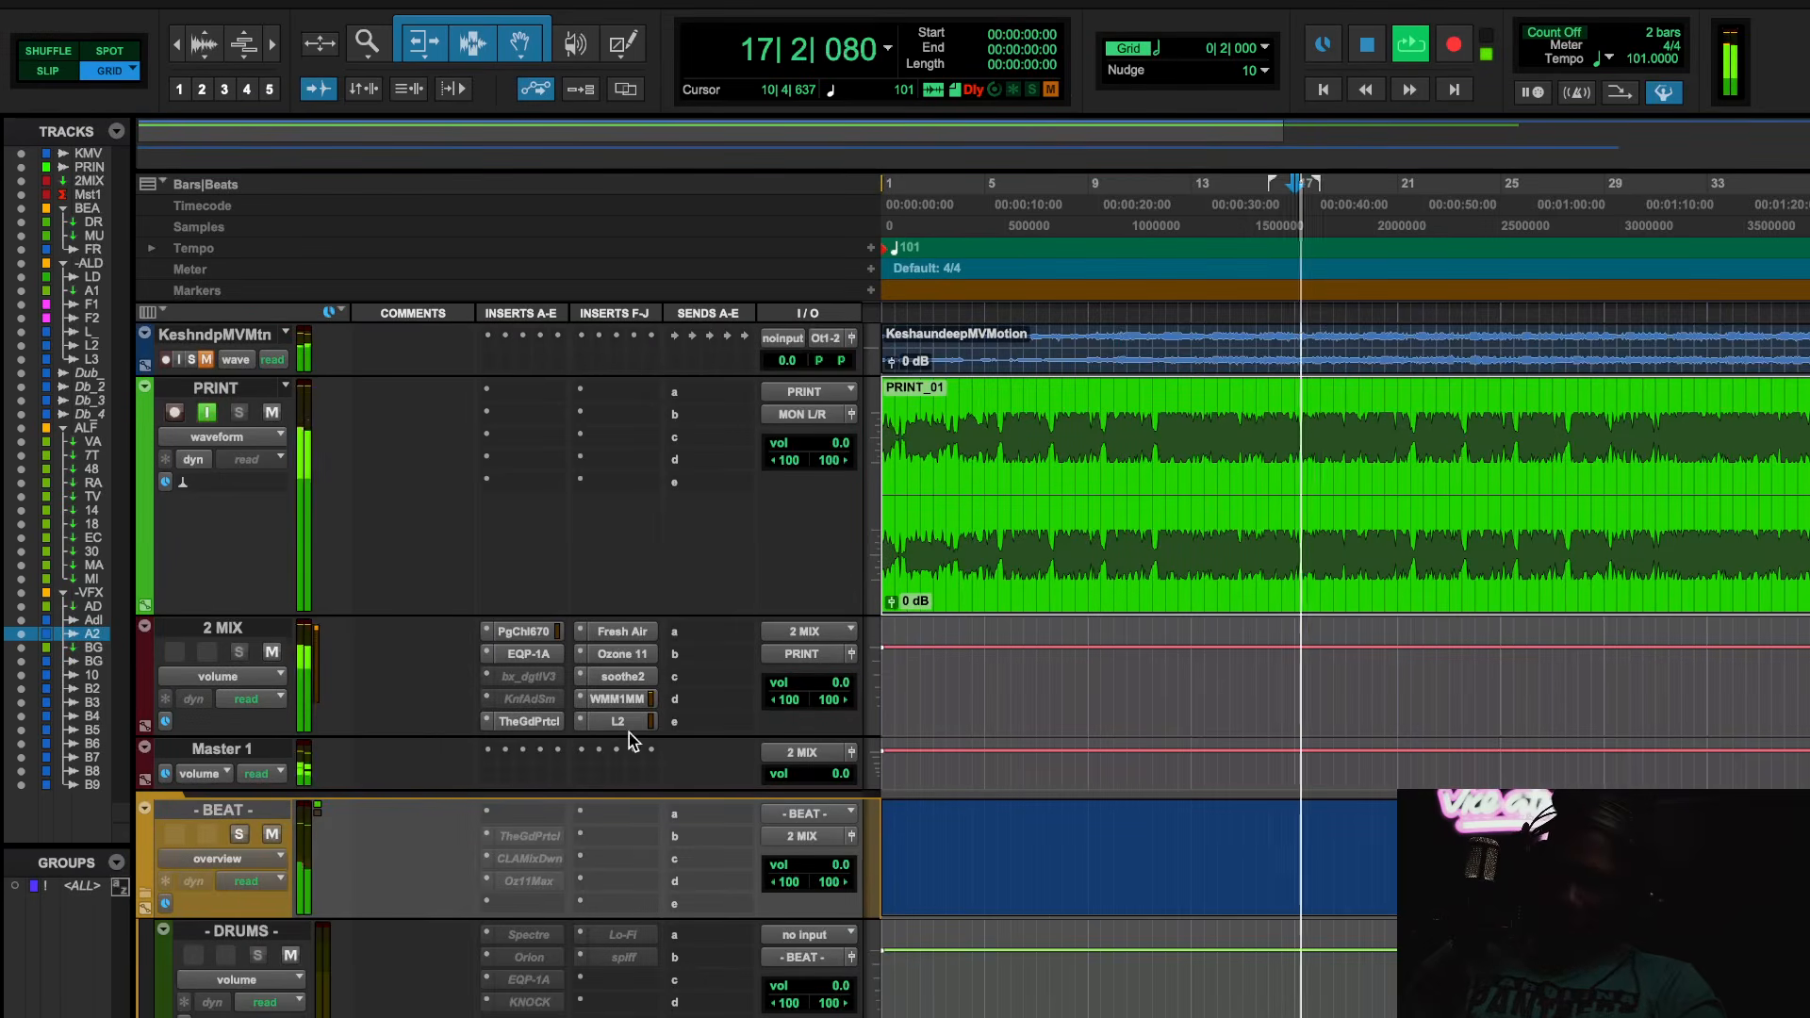
{"action": "scroll", "coordinate": [630, 732], "scroll_direction": "down", "scroll_amount": 10}
{"action": "scroll", "coordinate": [630, 733], "scroll_direction": "down", "scroll_amount": 5}
{"action": "scroll", "coordinate": [629, 733], "scroll_direction": "up", "scroll_amount": 5}
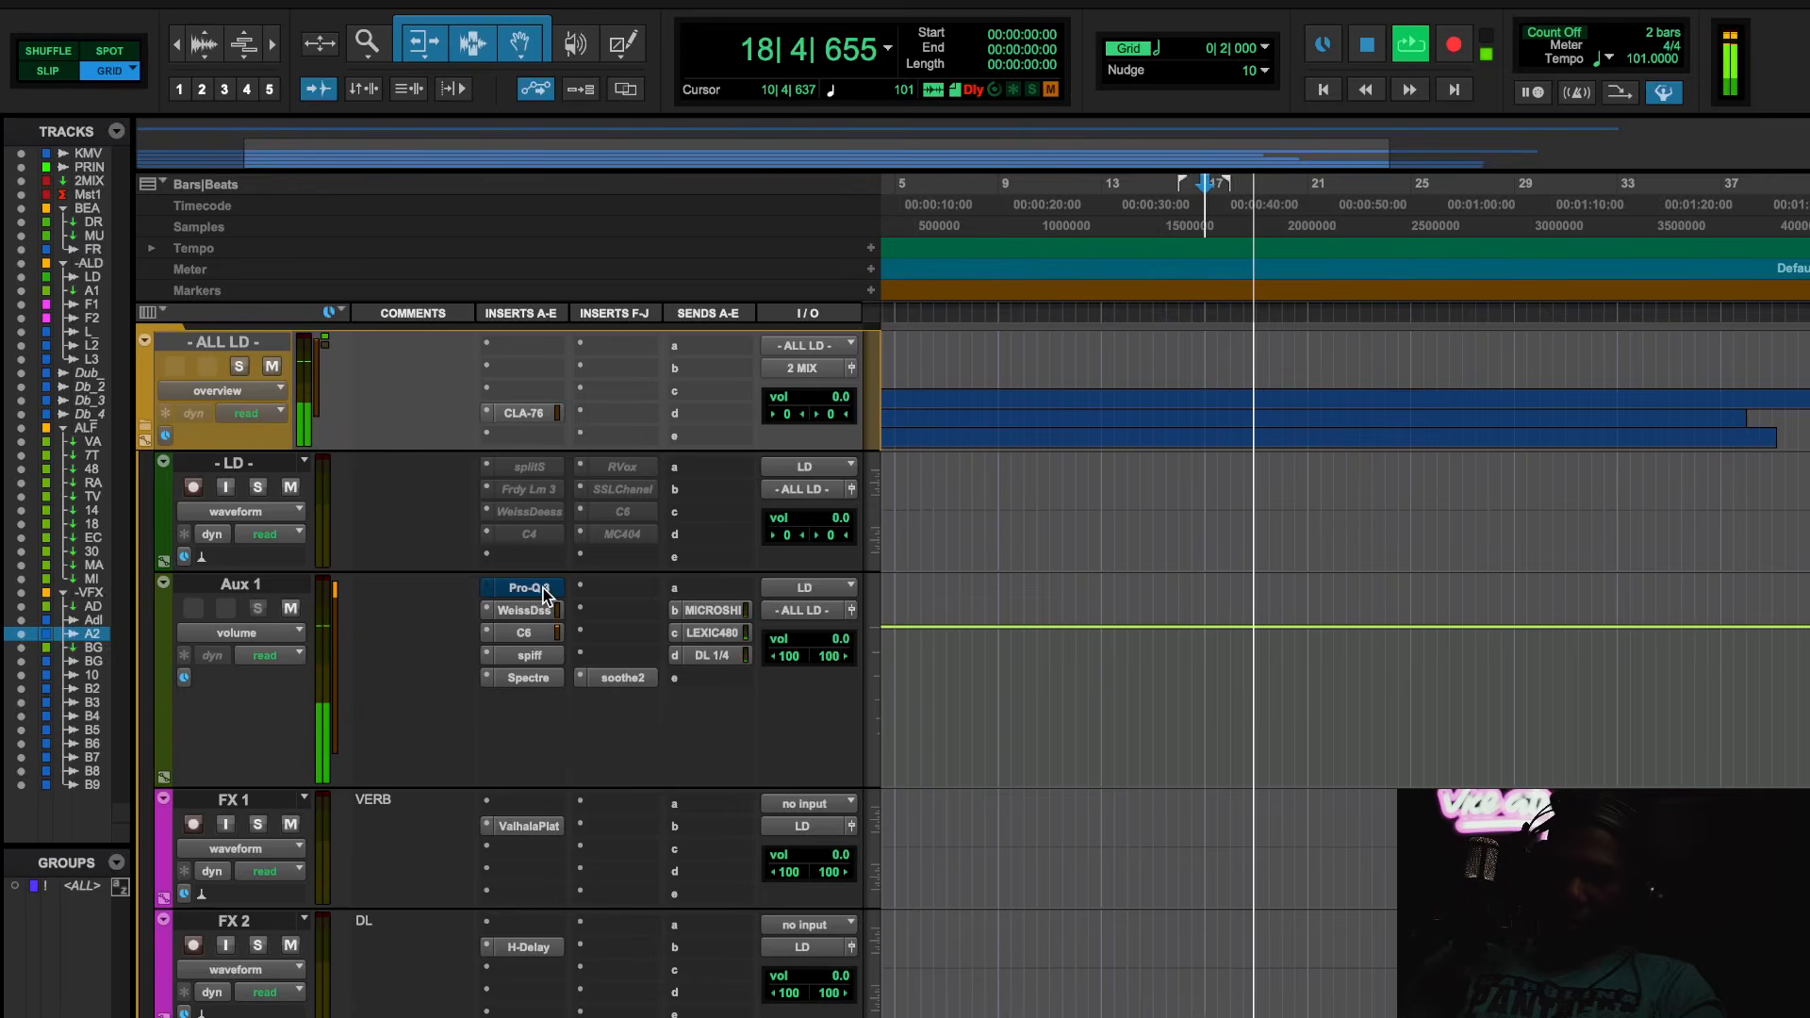
{"action": "left_click", "coordinate": [528, 587]}
{"action": "left_click", "coordinate": [517, 248]}
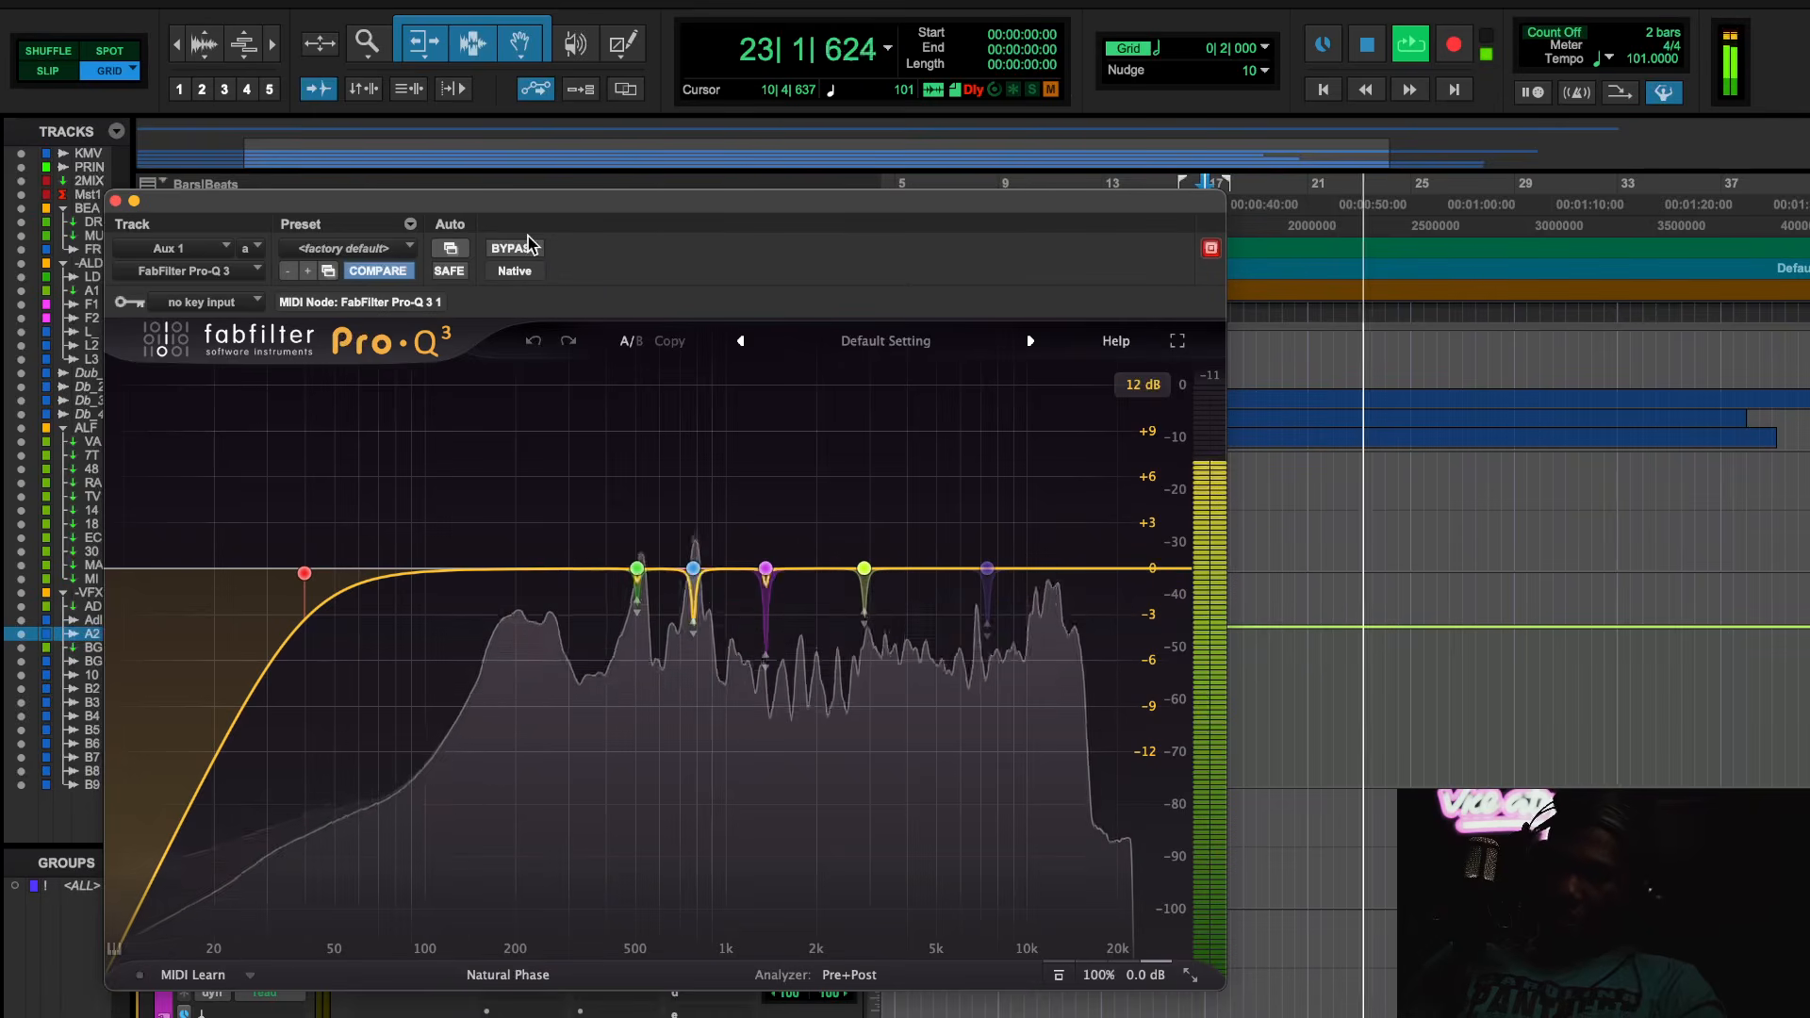
{"action": "key", "text": "space"}
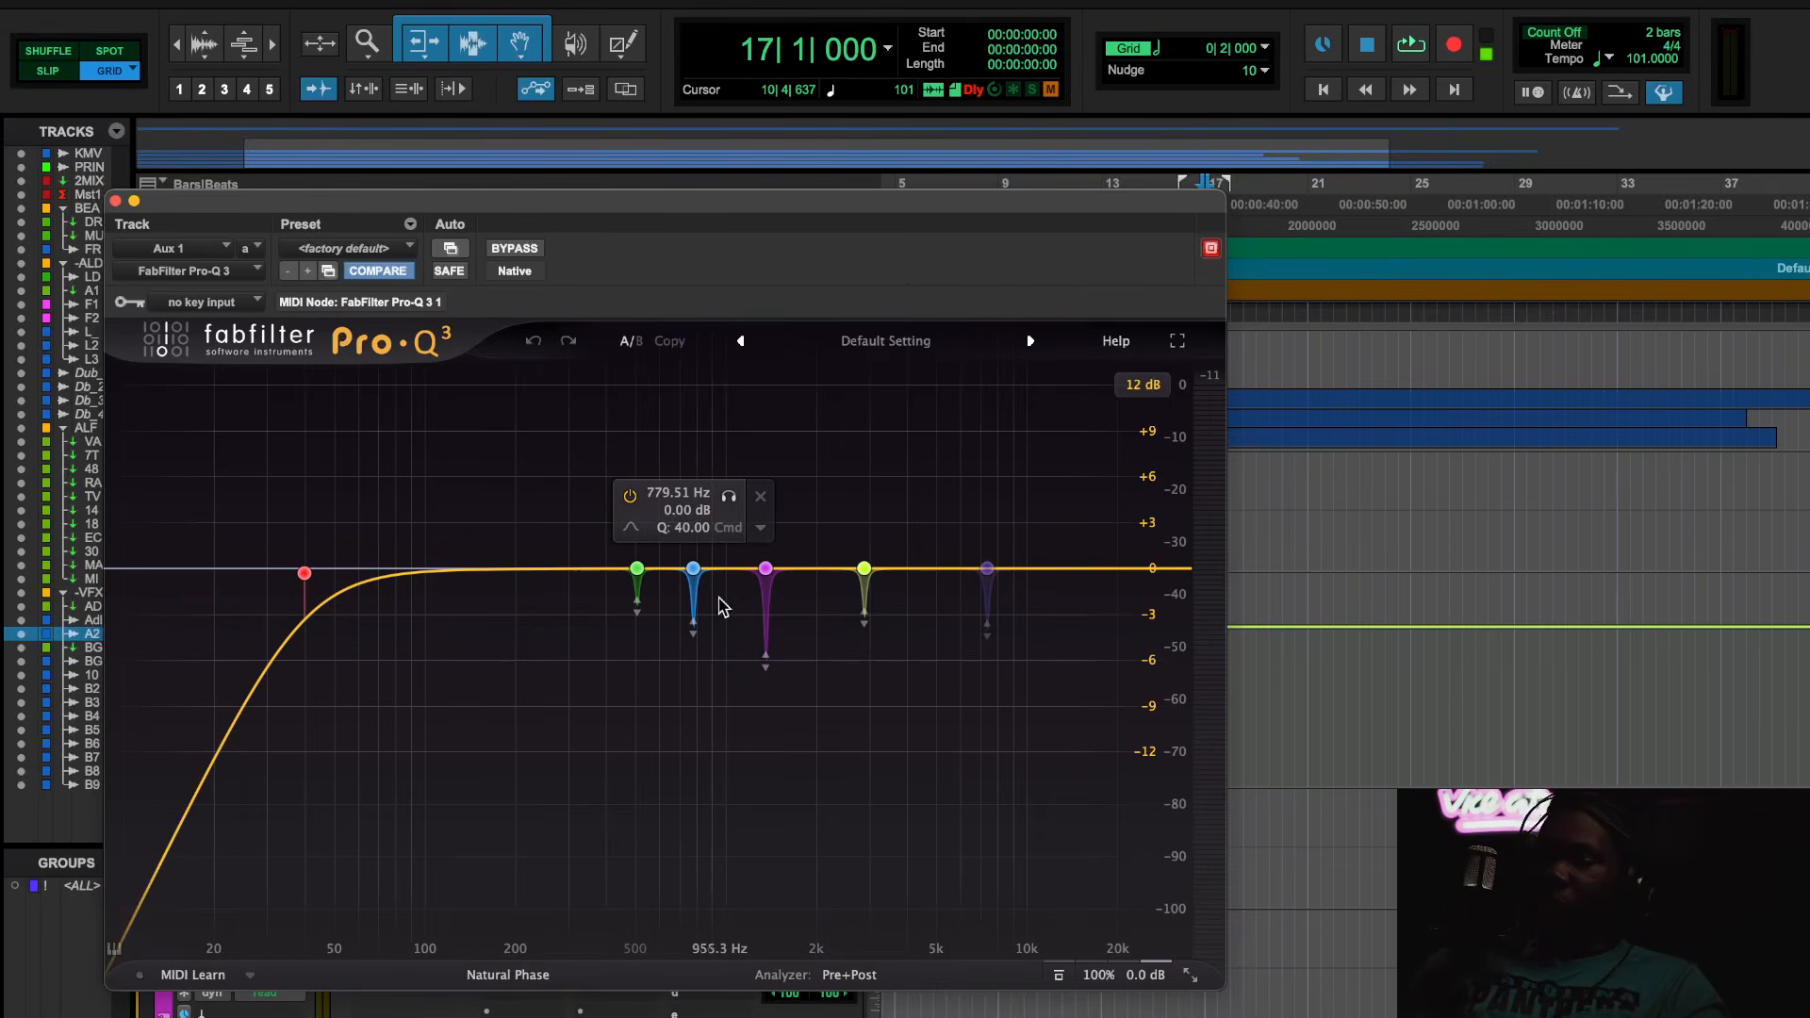
{"action": "left_click", "coordinate": [768, 604]}
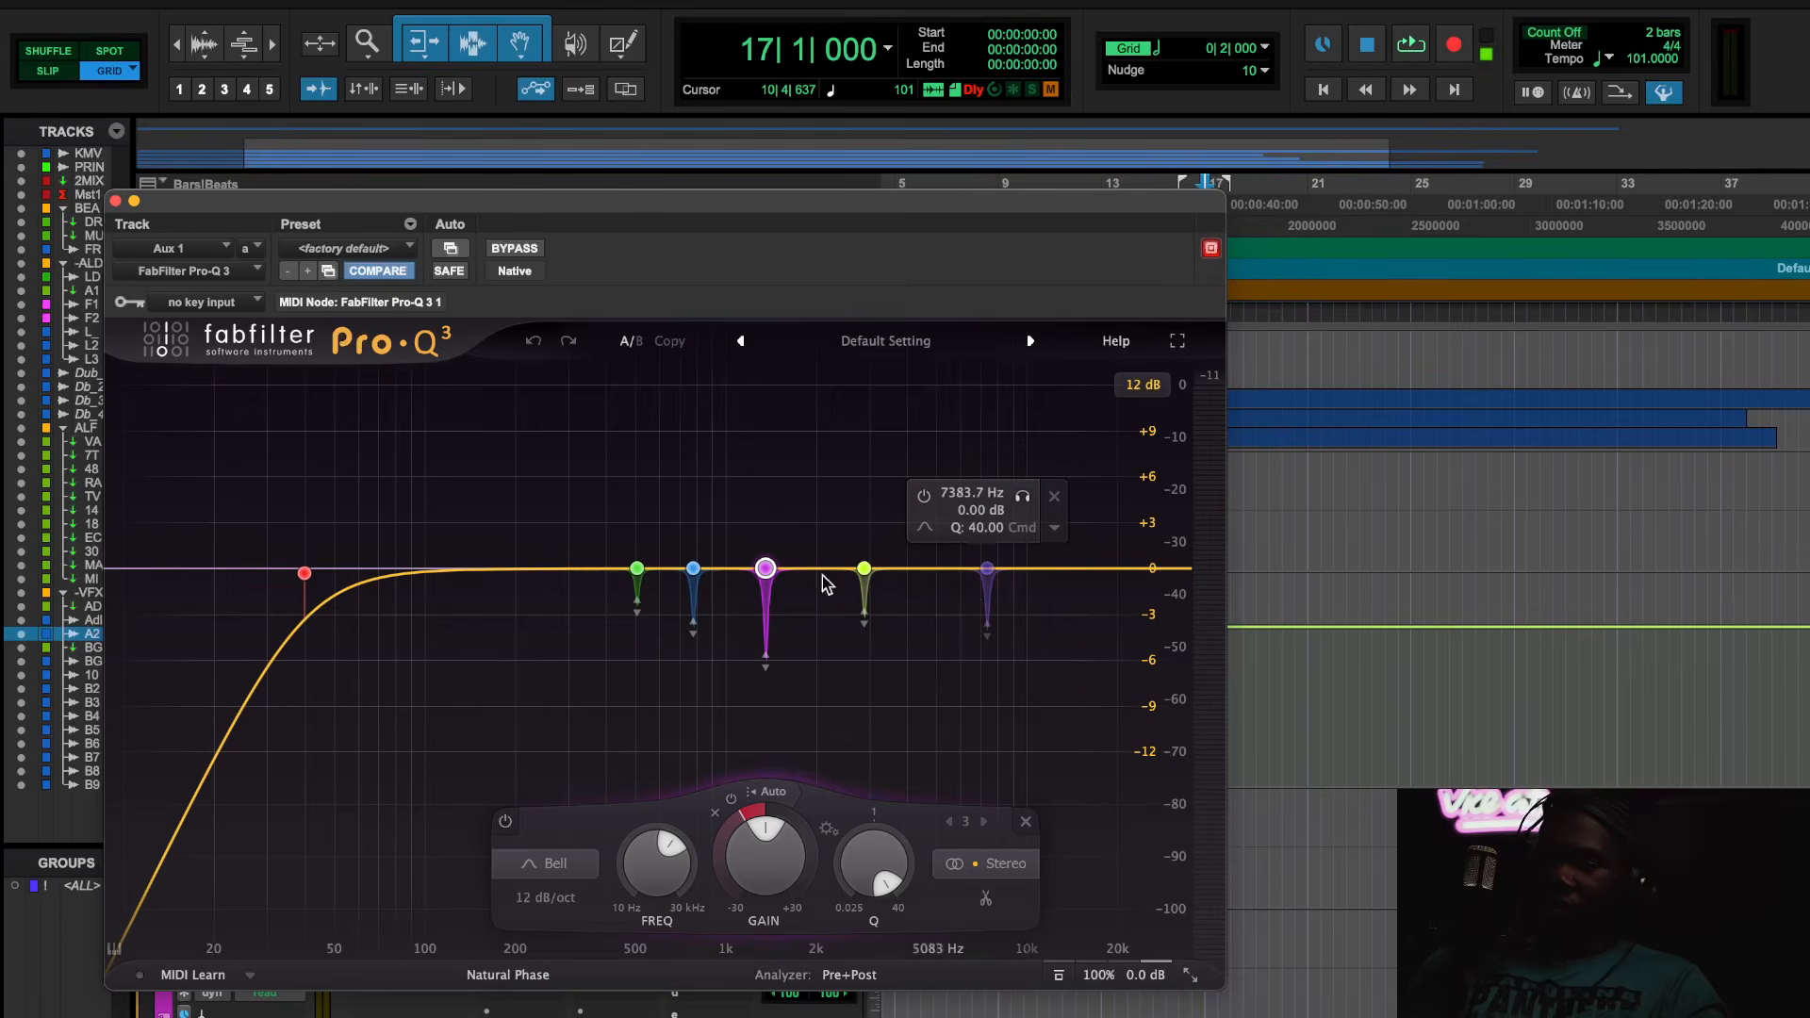
{"action": "left_click", "coordinate": [114, 201]}
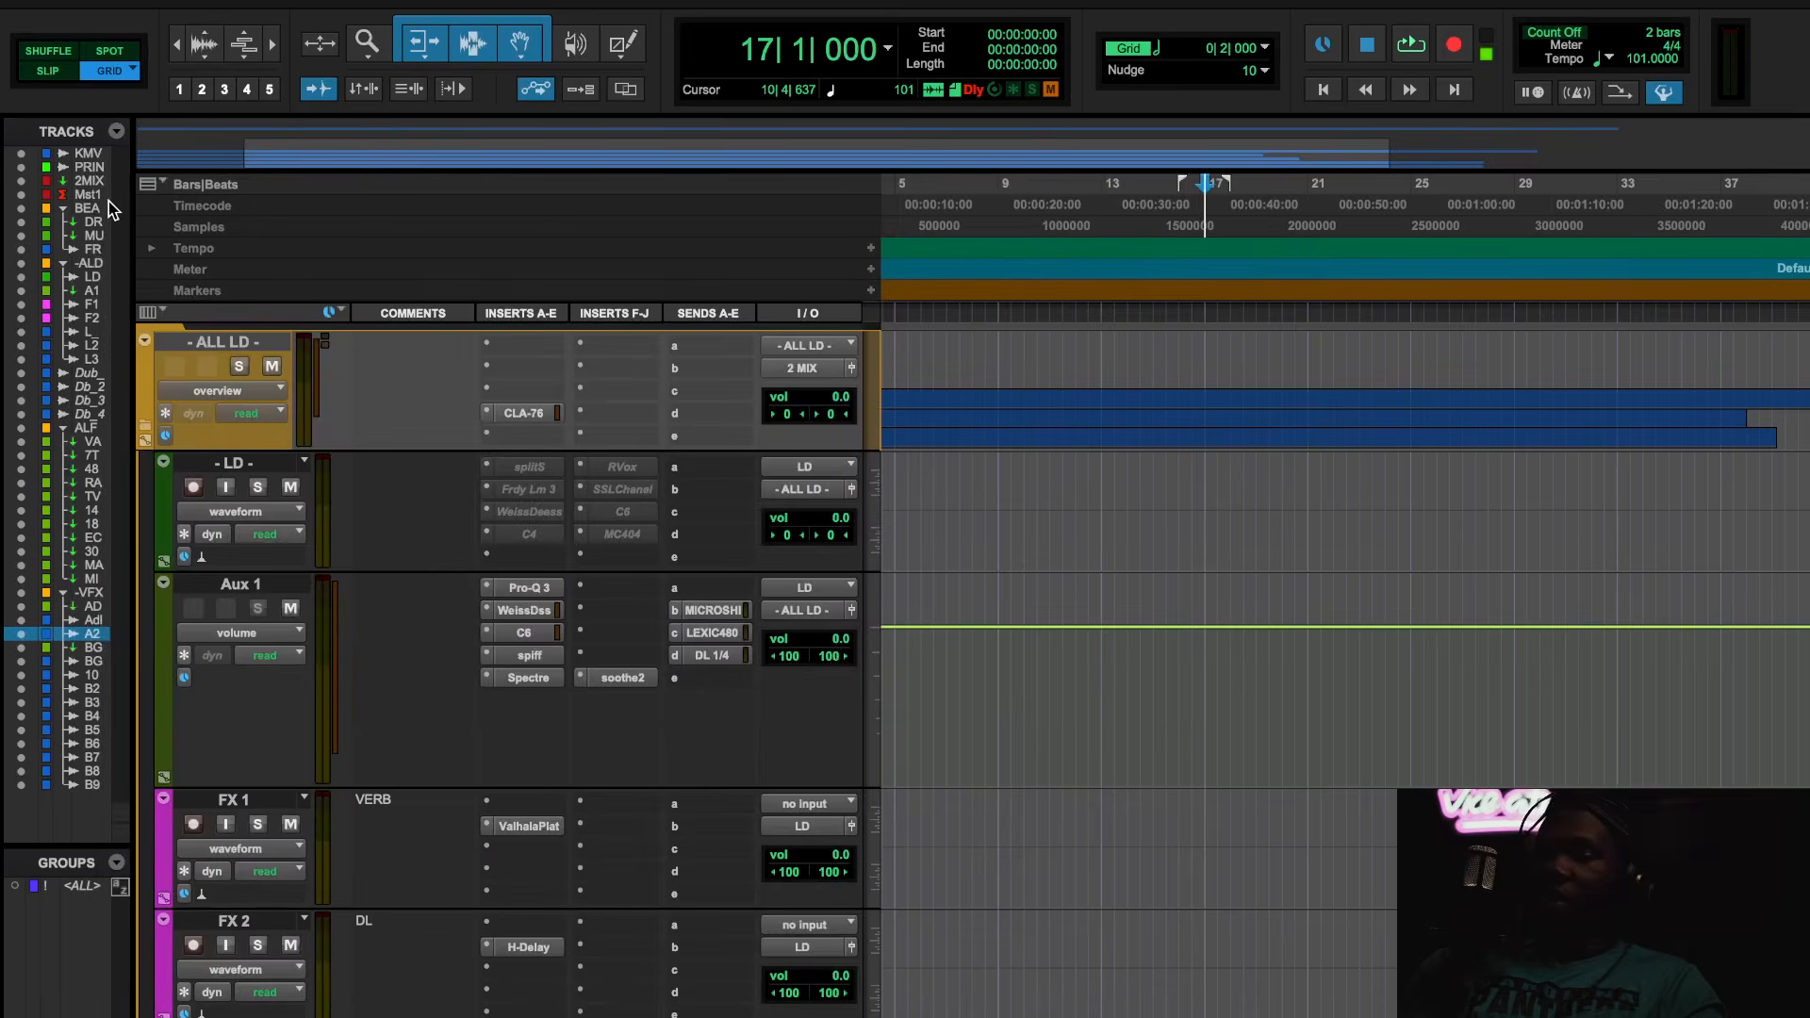
- Open the Spectre insert on the Aux 1 track to view its frequency, gain and saturation settings
{"action": "left_click", "coordinate": [528, 678]}
{"action": "scroll", "coordinate": [1109, 523], "scroll_direction": "down", "scroll_amount": 10}
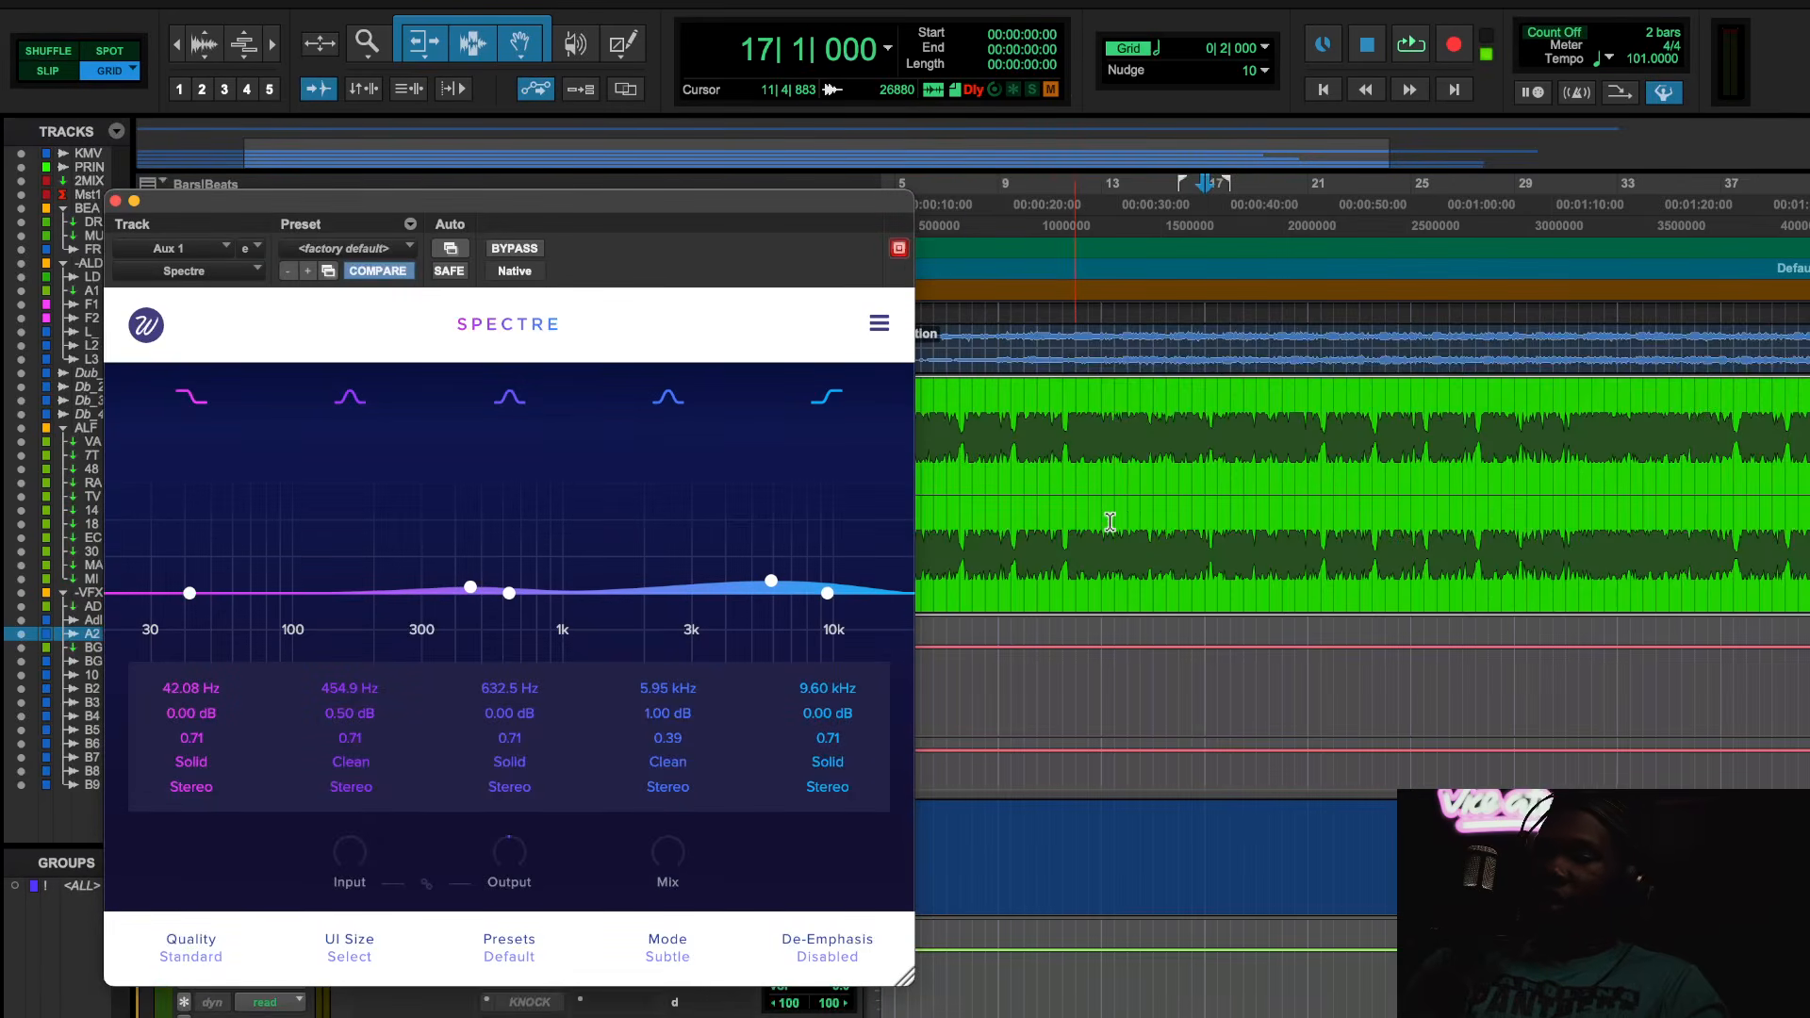
{"action": "scroll", "coordinate": [1110, 523], "scroll_direction": "down", "scroll_amount": 5}
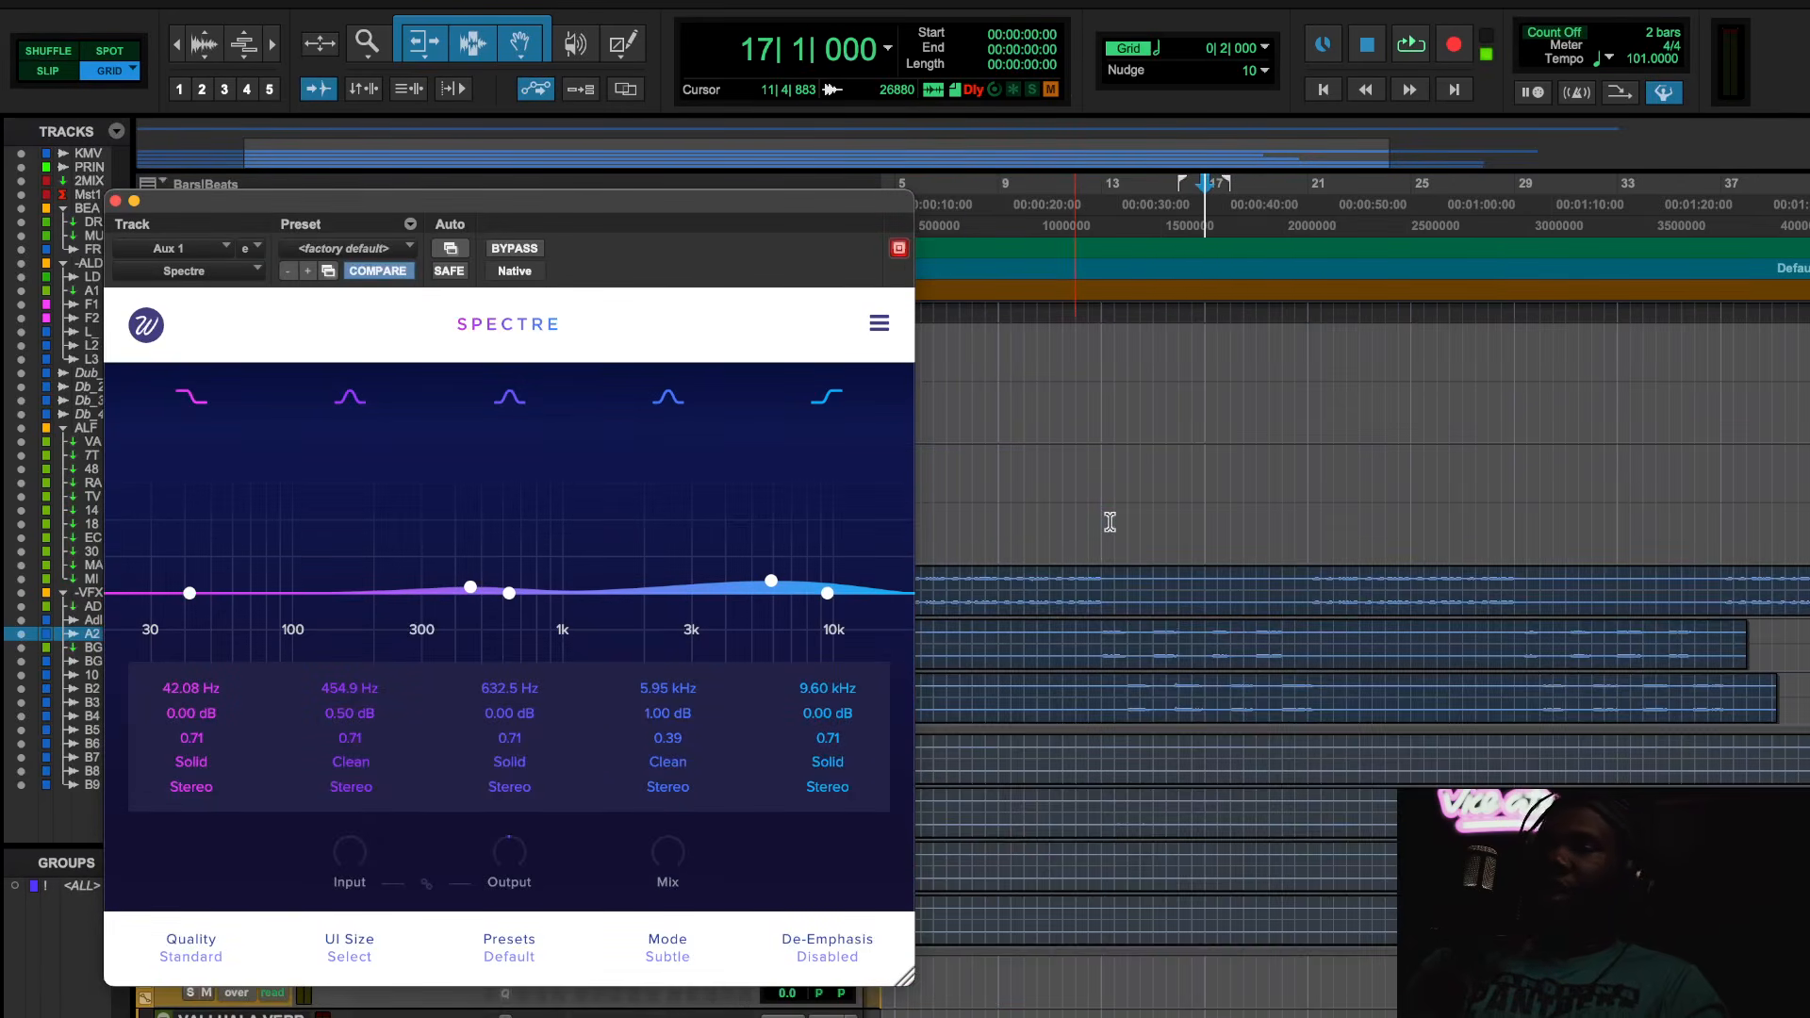
{"action": "scroll", "coordinate": [1110, 522], "scroll_direction": "up", "scroll_amount": 15}
{"action": "scroll", "coordinate": [1110, 523], "scroll_direction": "down", "scroll_amount": 15}
{"action": "scroll", "coordinate": [1110, 522], "scroll_direction": "up", "scroll_amount": 6}
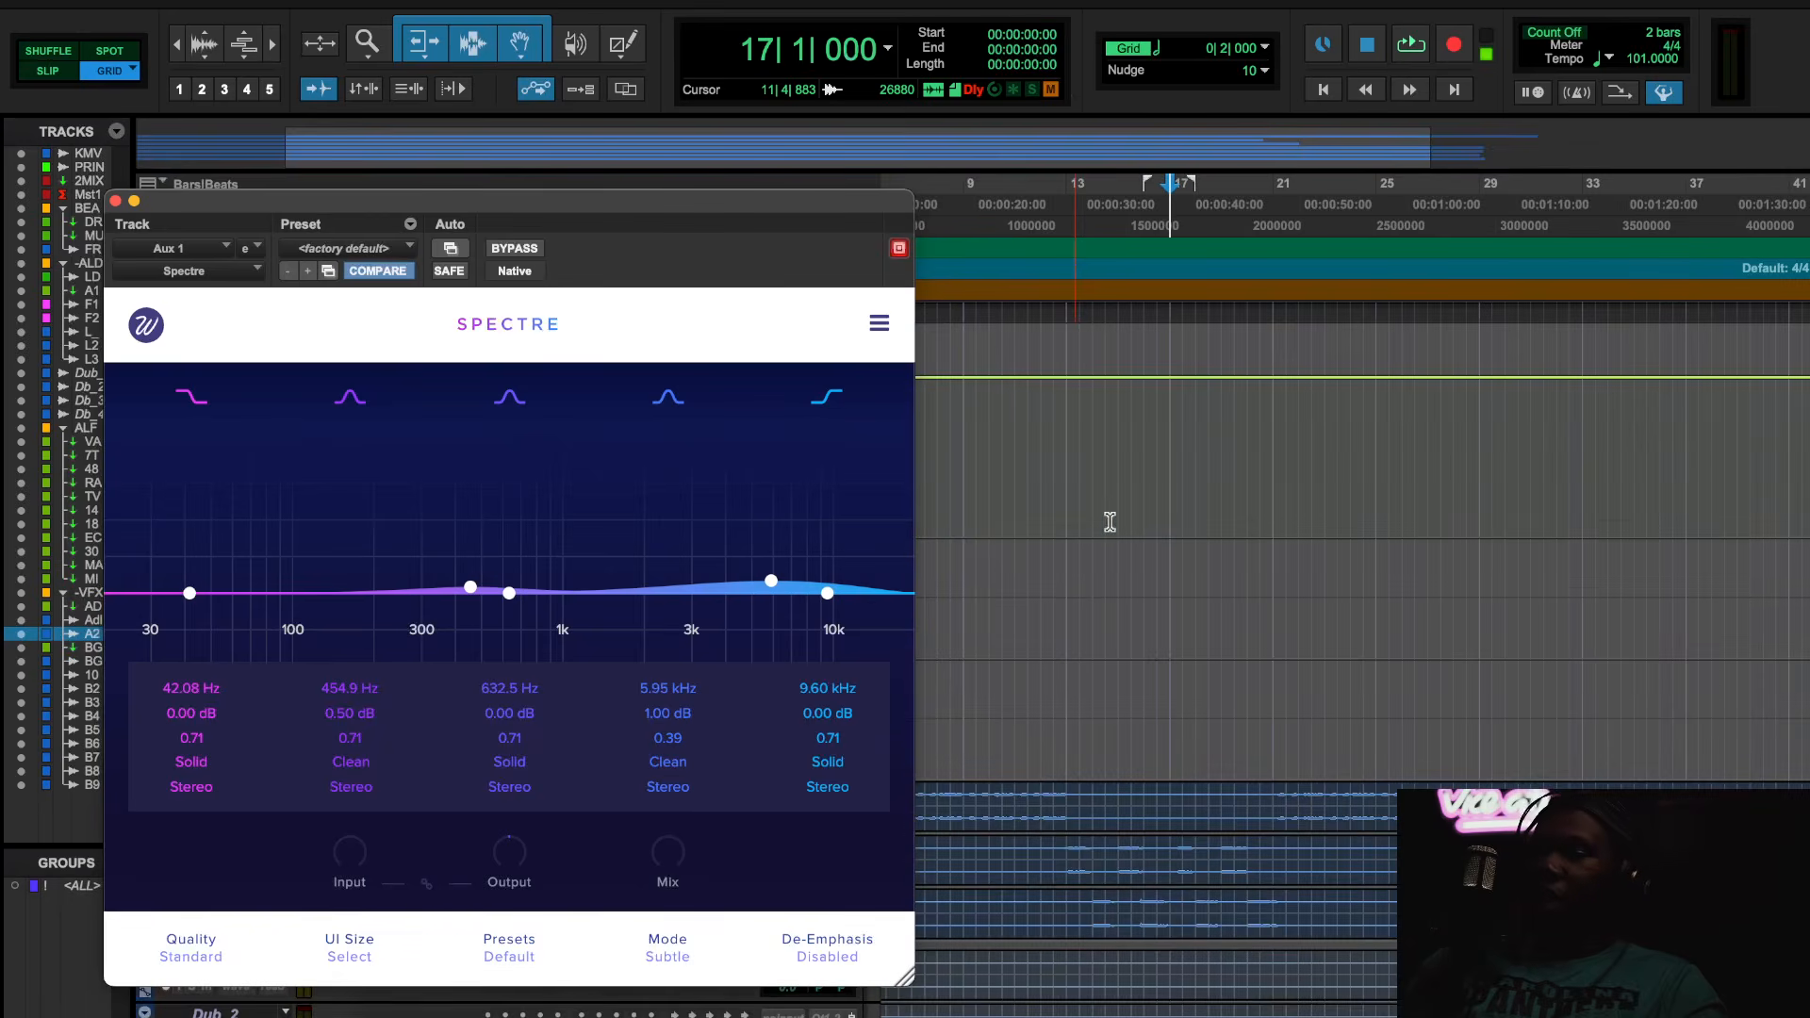
{"action": "scroll", "coordinate": [1110, 524], "scroll_direction": "up", "scroll_amount": 5}
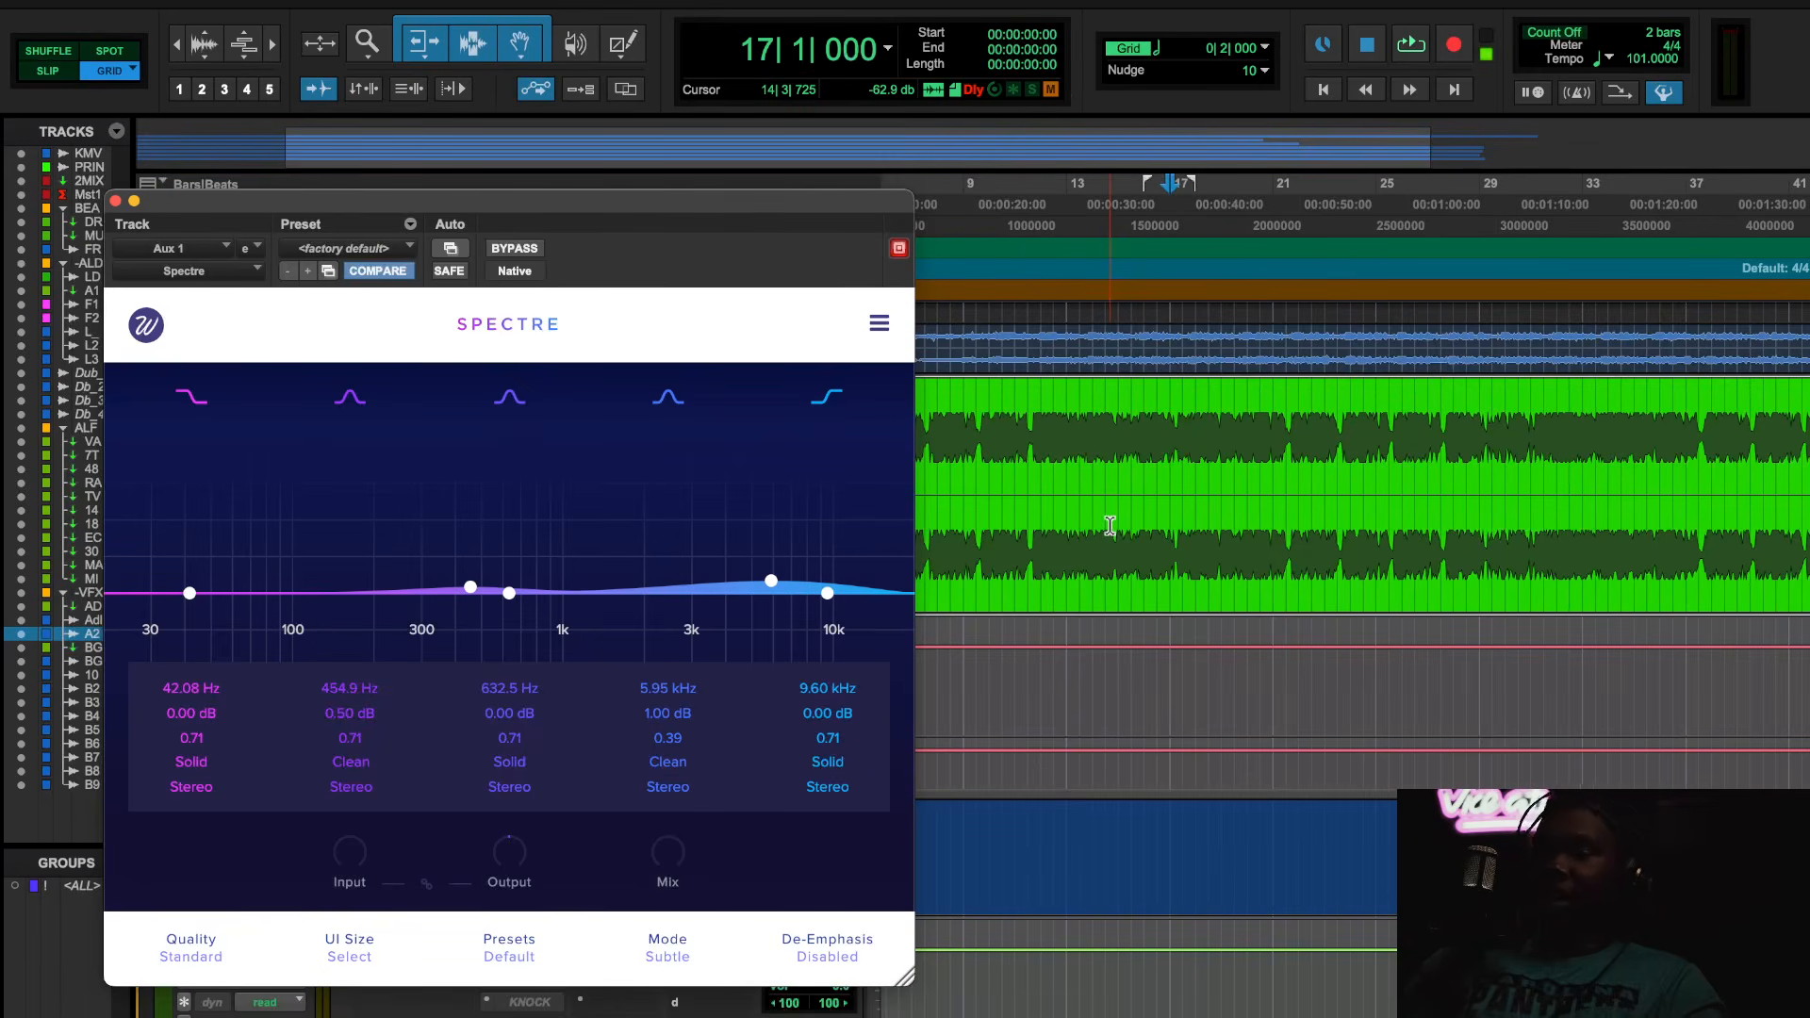
{"action": "scroll", "coordinate": [1110, 524], "scroll_direction": "down", "scroll_amount": 5}
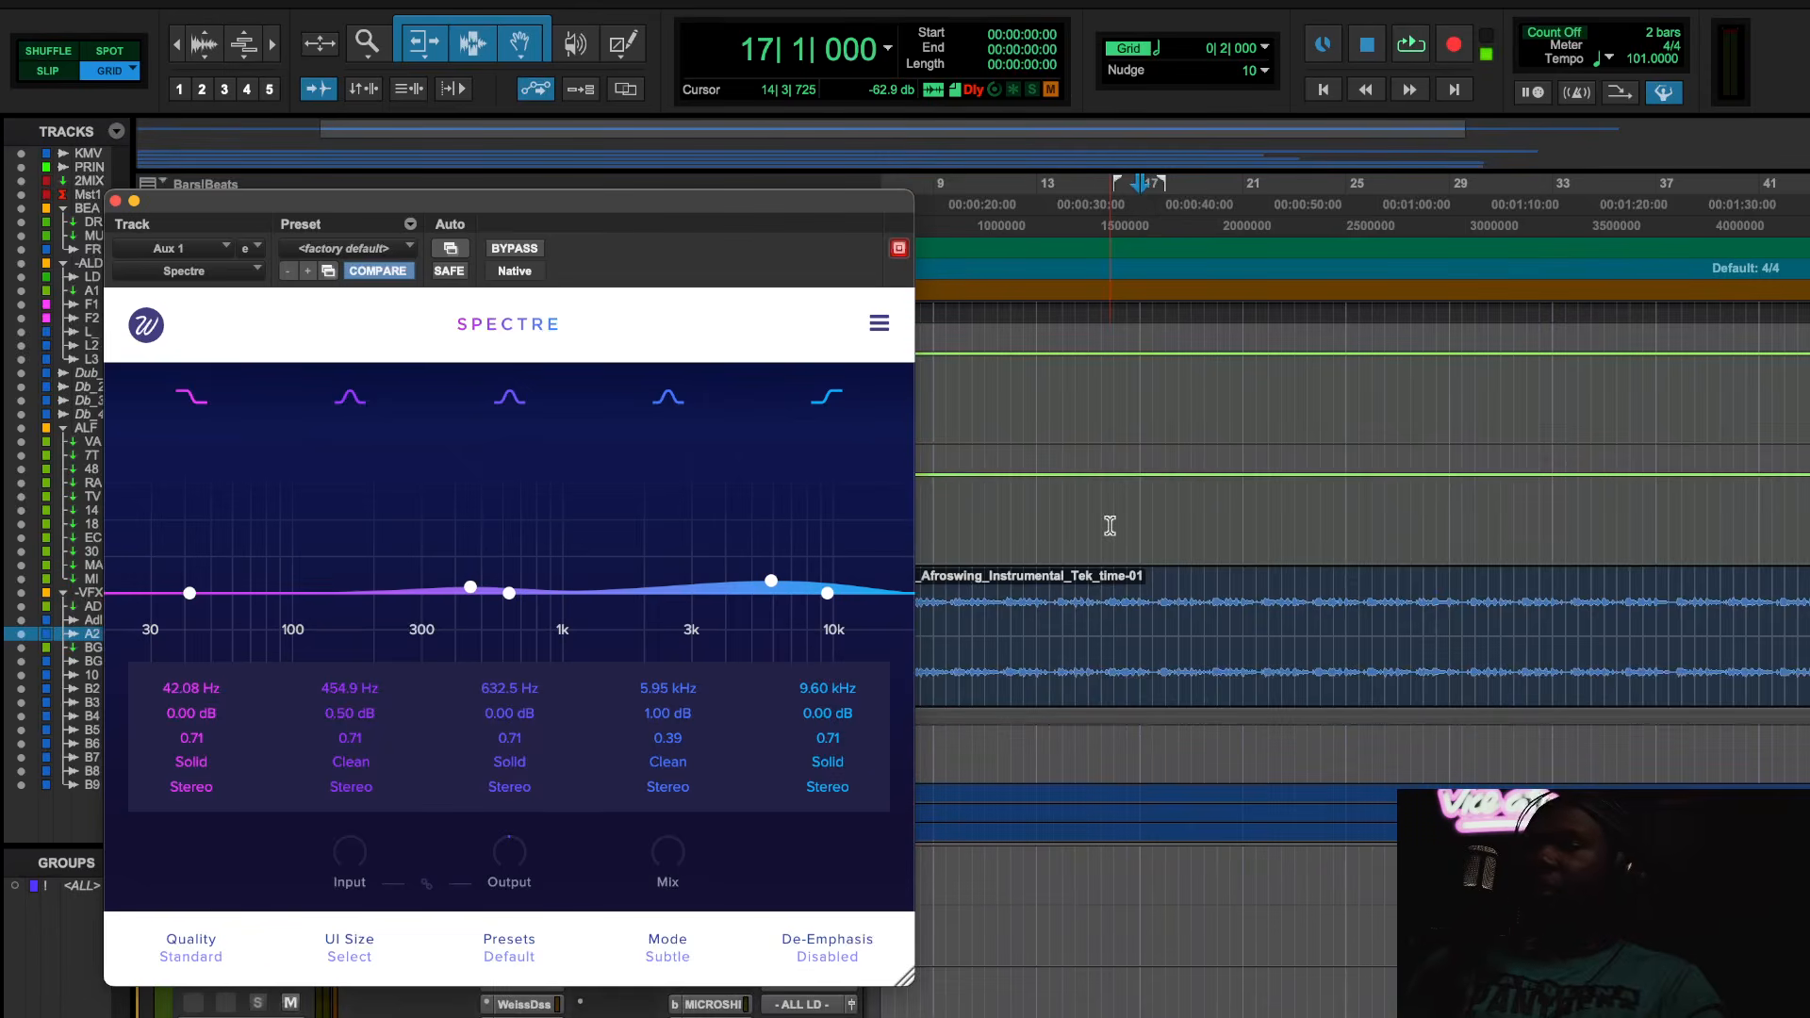
{"action": "scroll", "coordinate": [1110, 525], "scroll_direction": "down", "scroll_amount": 5}
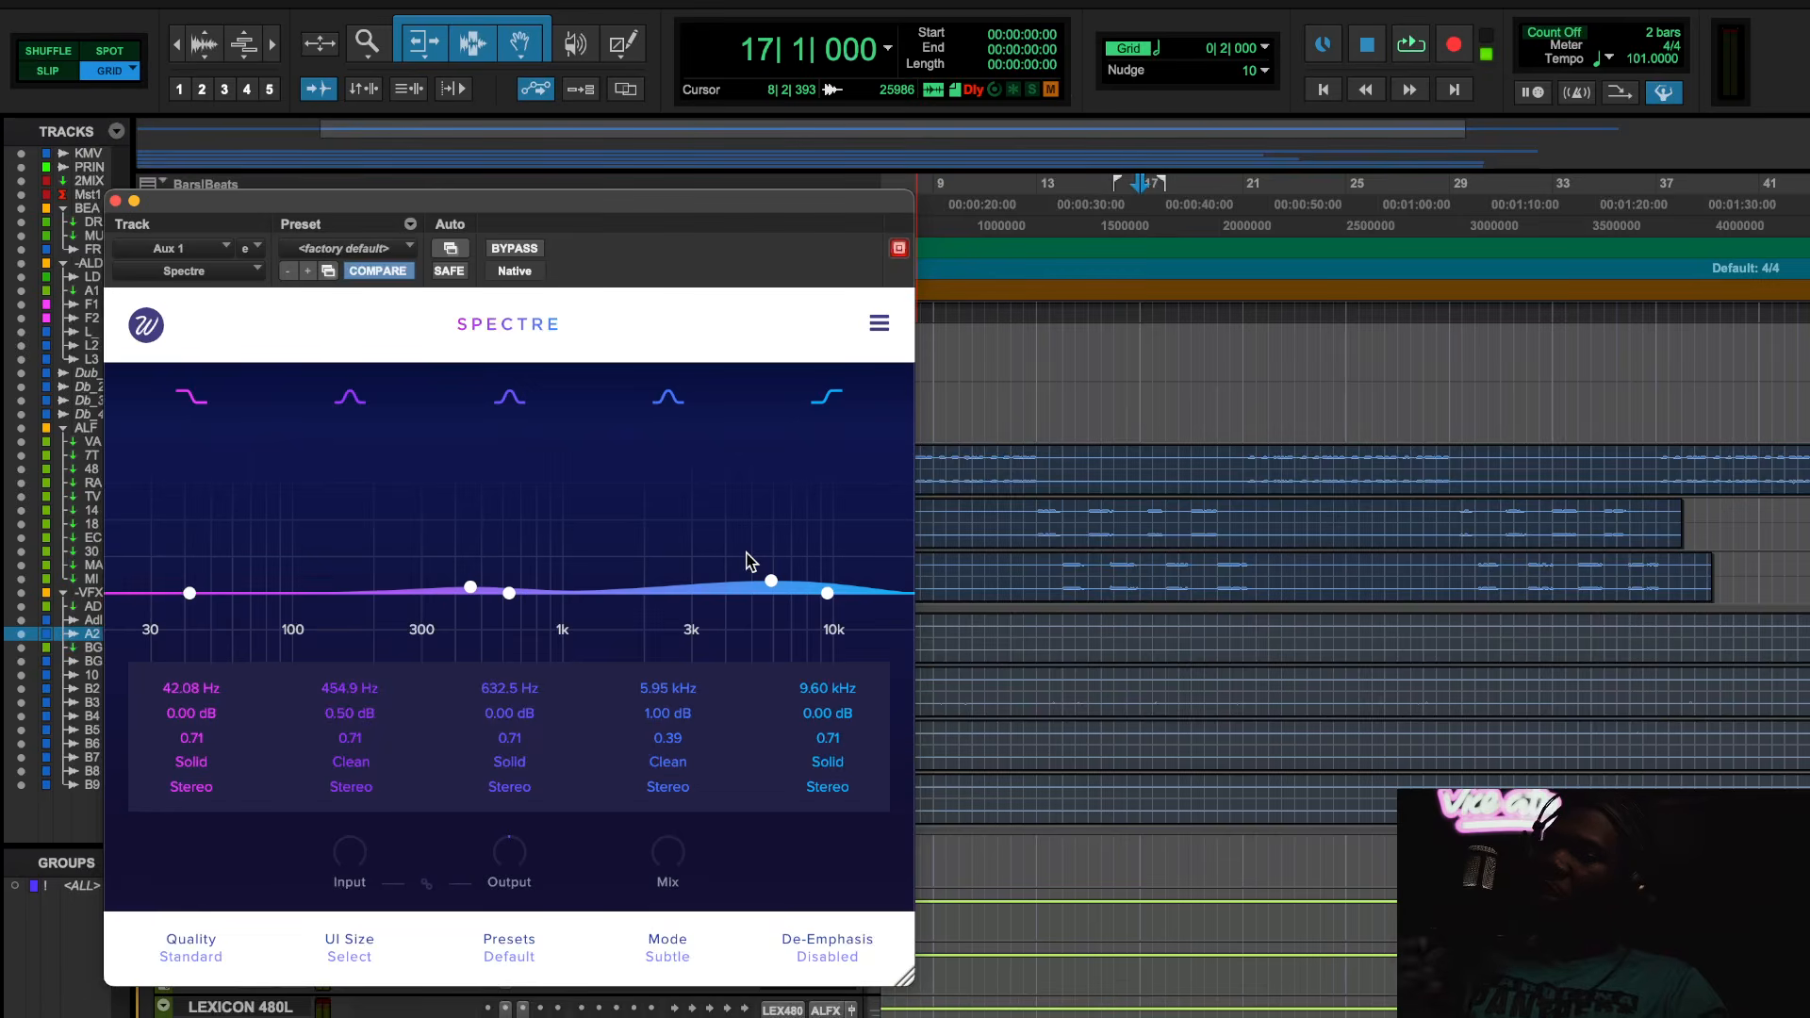
- Play the song from around bar 4 and compare Spectre bypassed and engaged on Aux 1, closing the plug-in at the end
{"action": "key", "text": "space"}
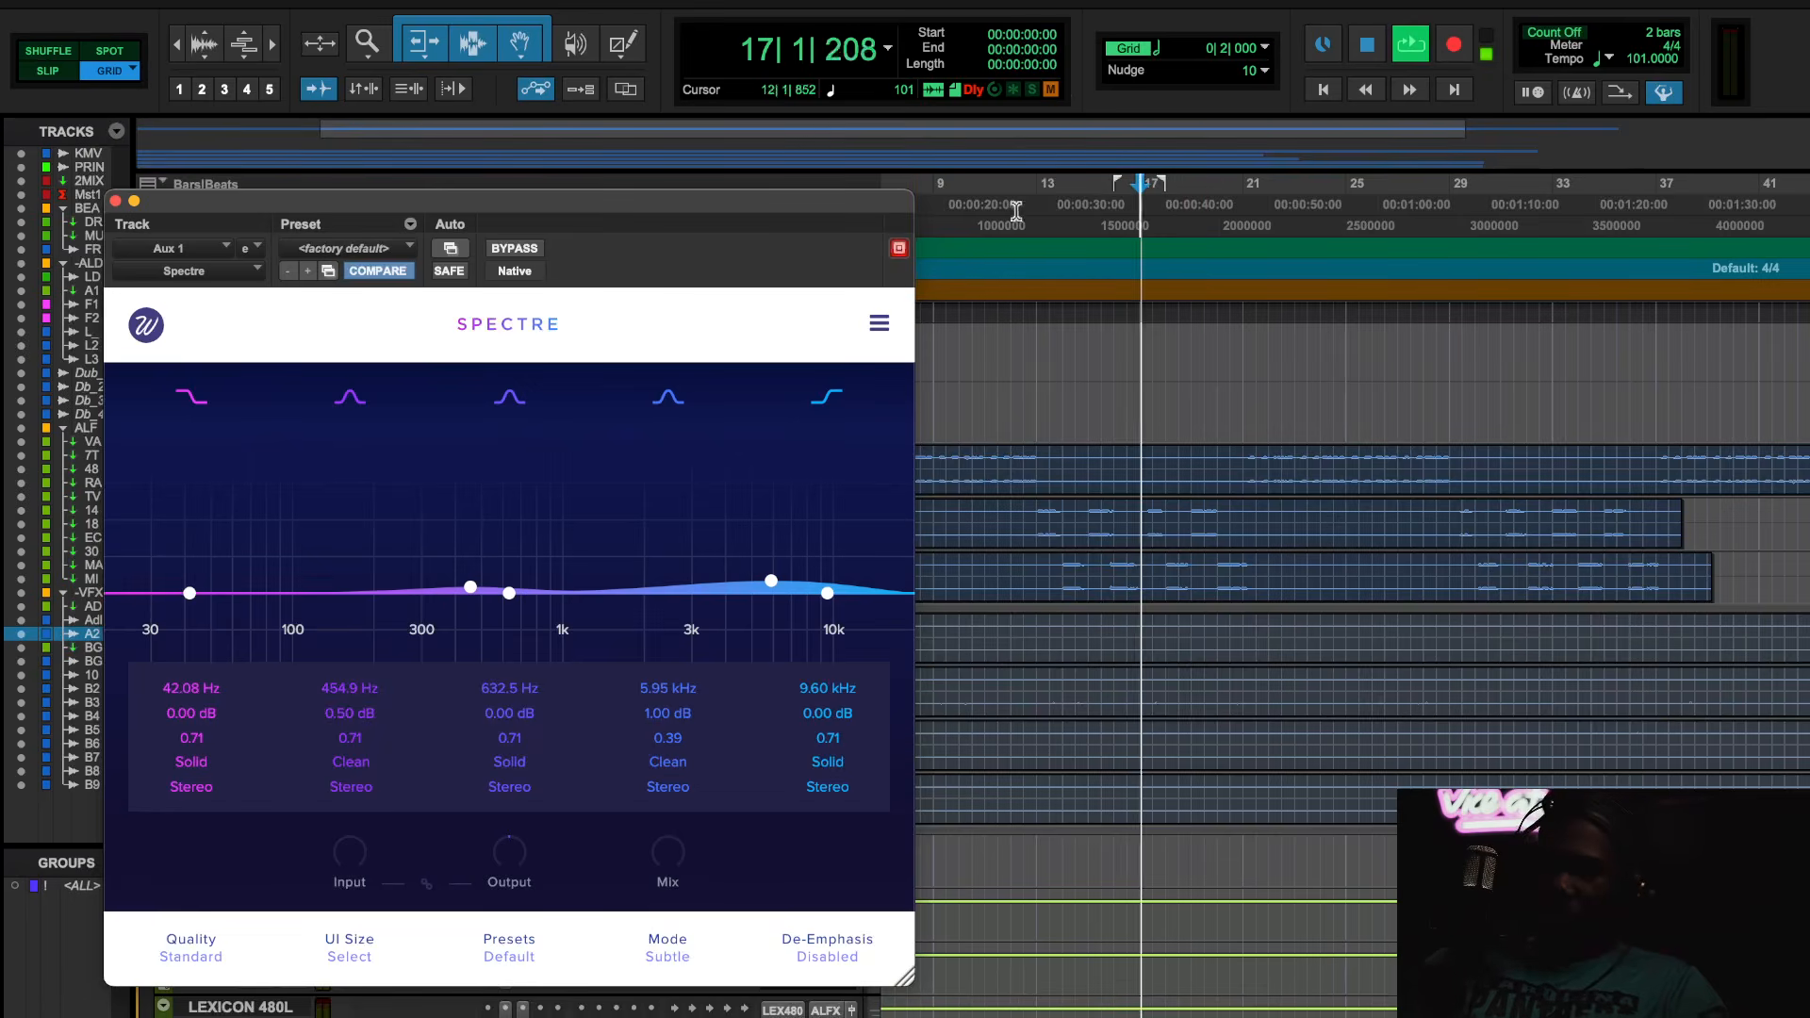
{"action": "left_click", "coordinate": [924, 186]}
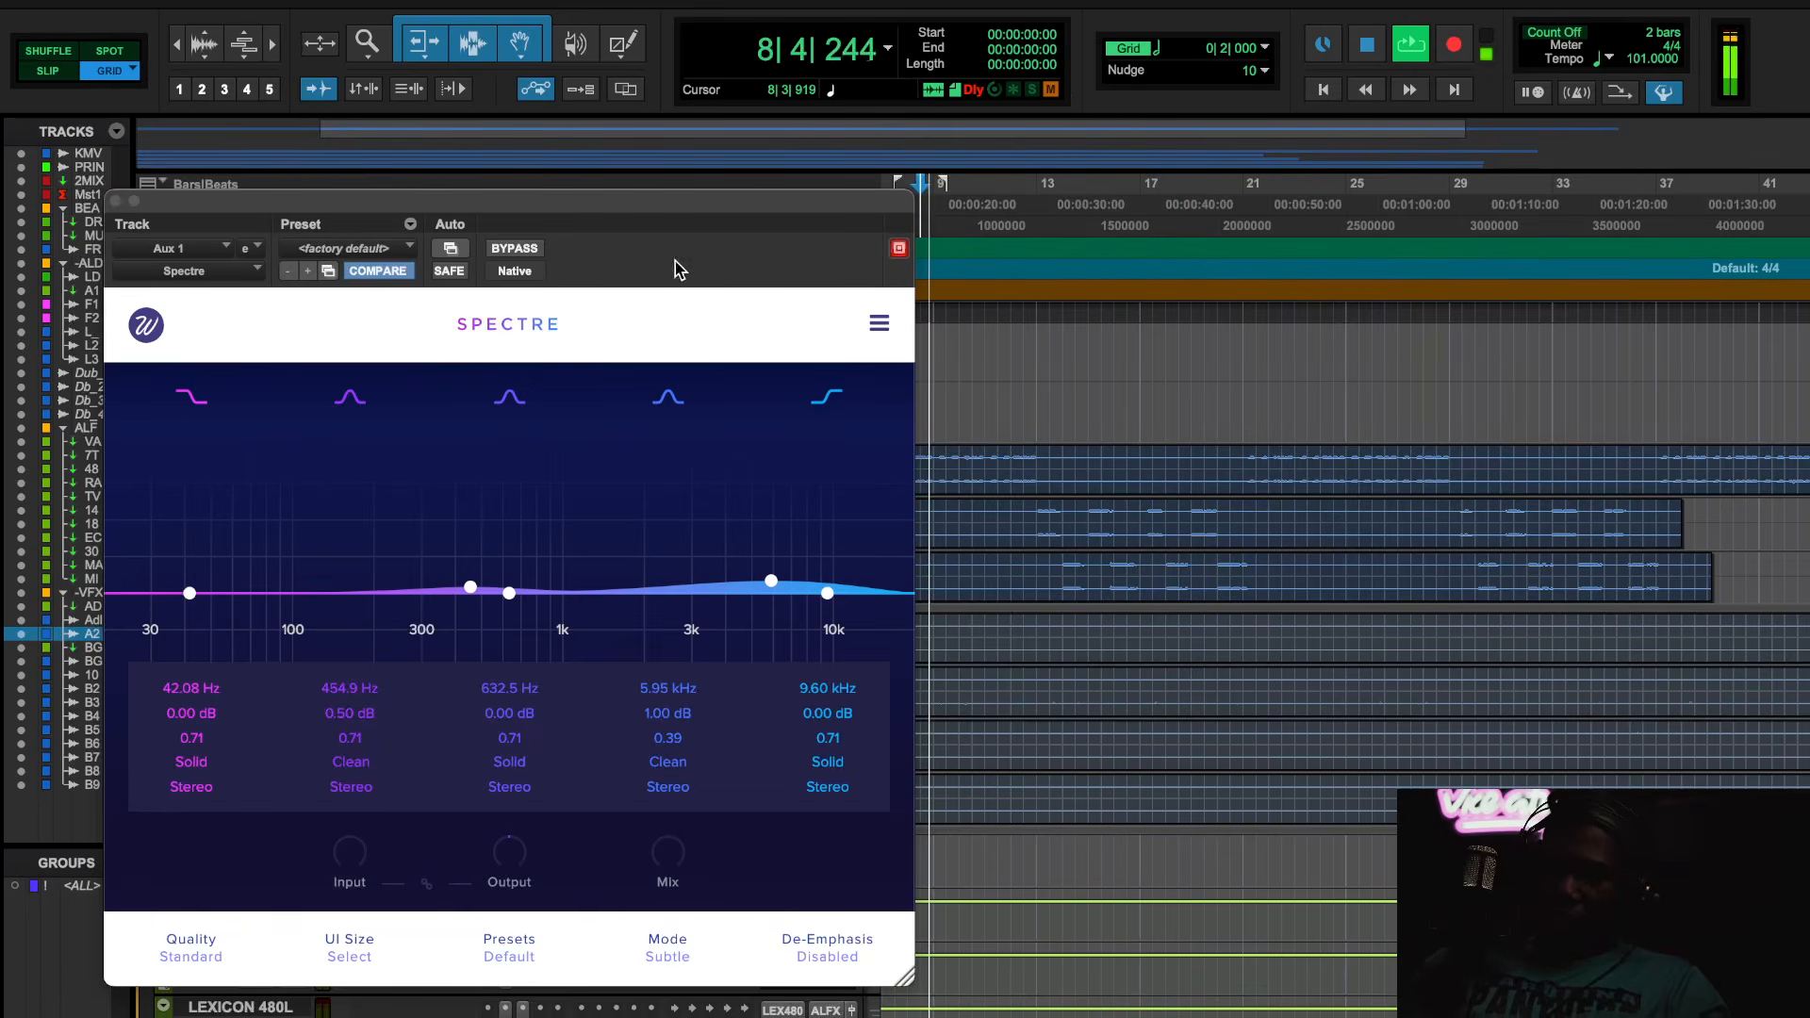
{"action": "scroll", "coordinate": [945, 437], "scroll_direction": "left", "scroll_amount": 3}
{"action": "left_click", "coordinate": [977, 187]}
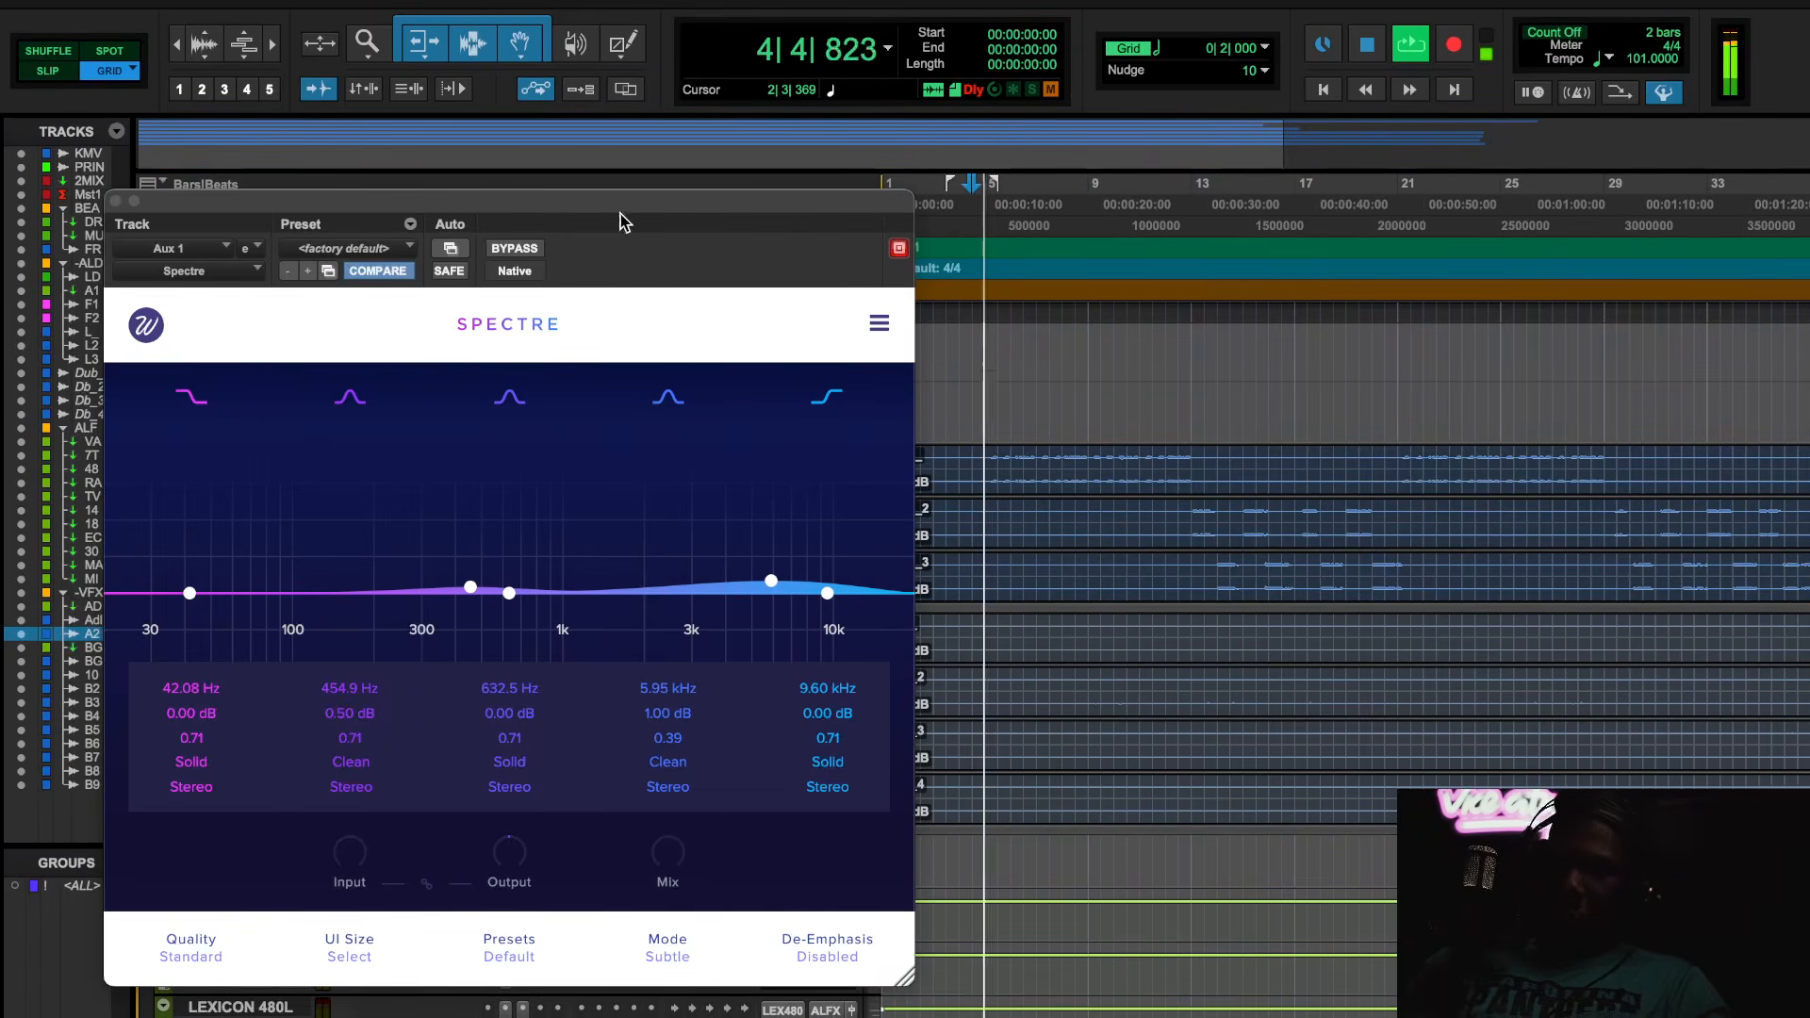
{"action": "left_click", "coordinate": [514, 247]}
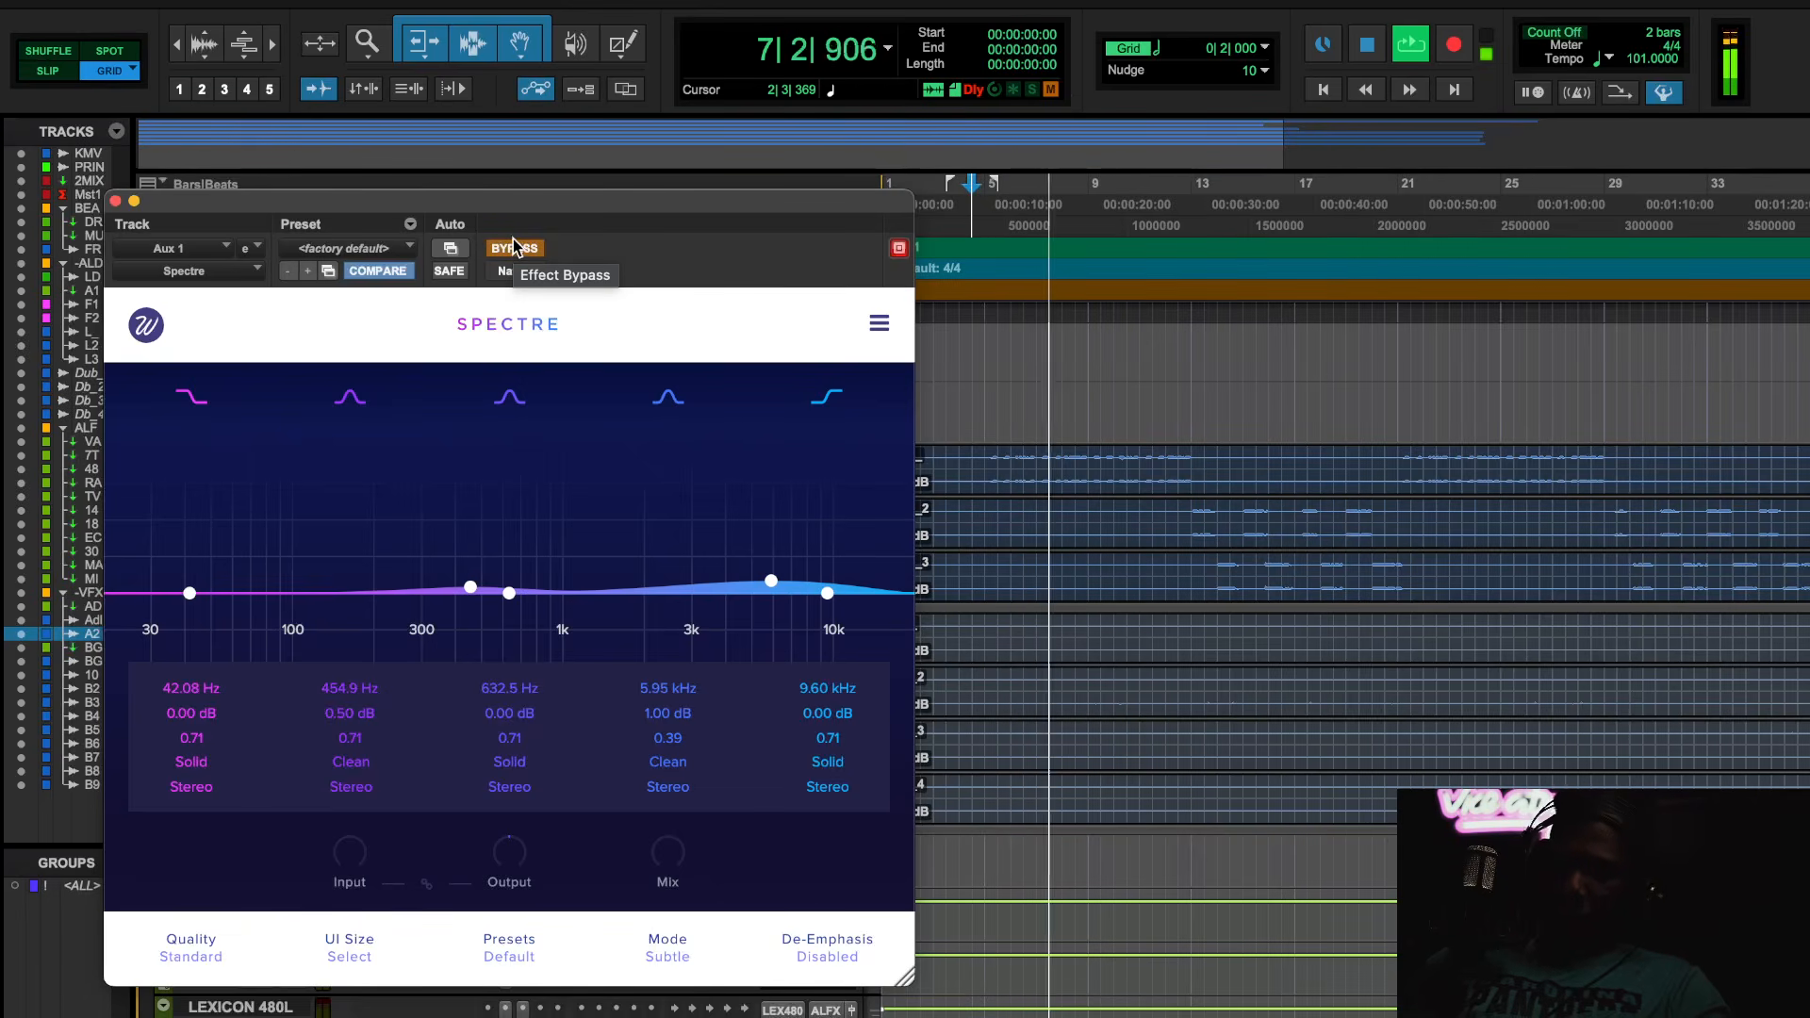
{"action": "left_click", "coordinate": [514, 247]}
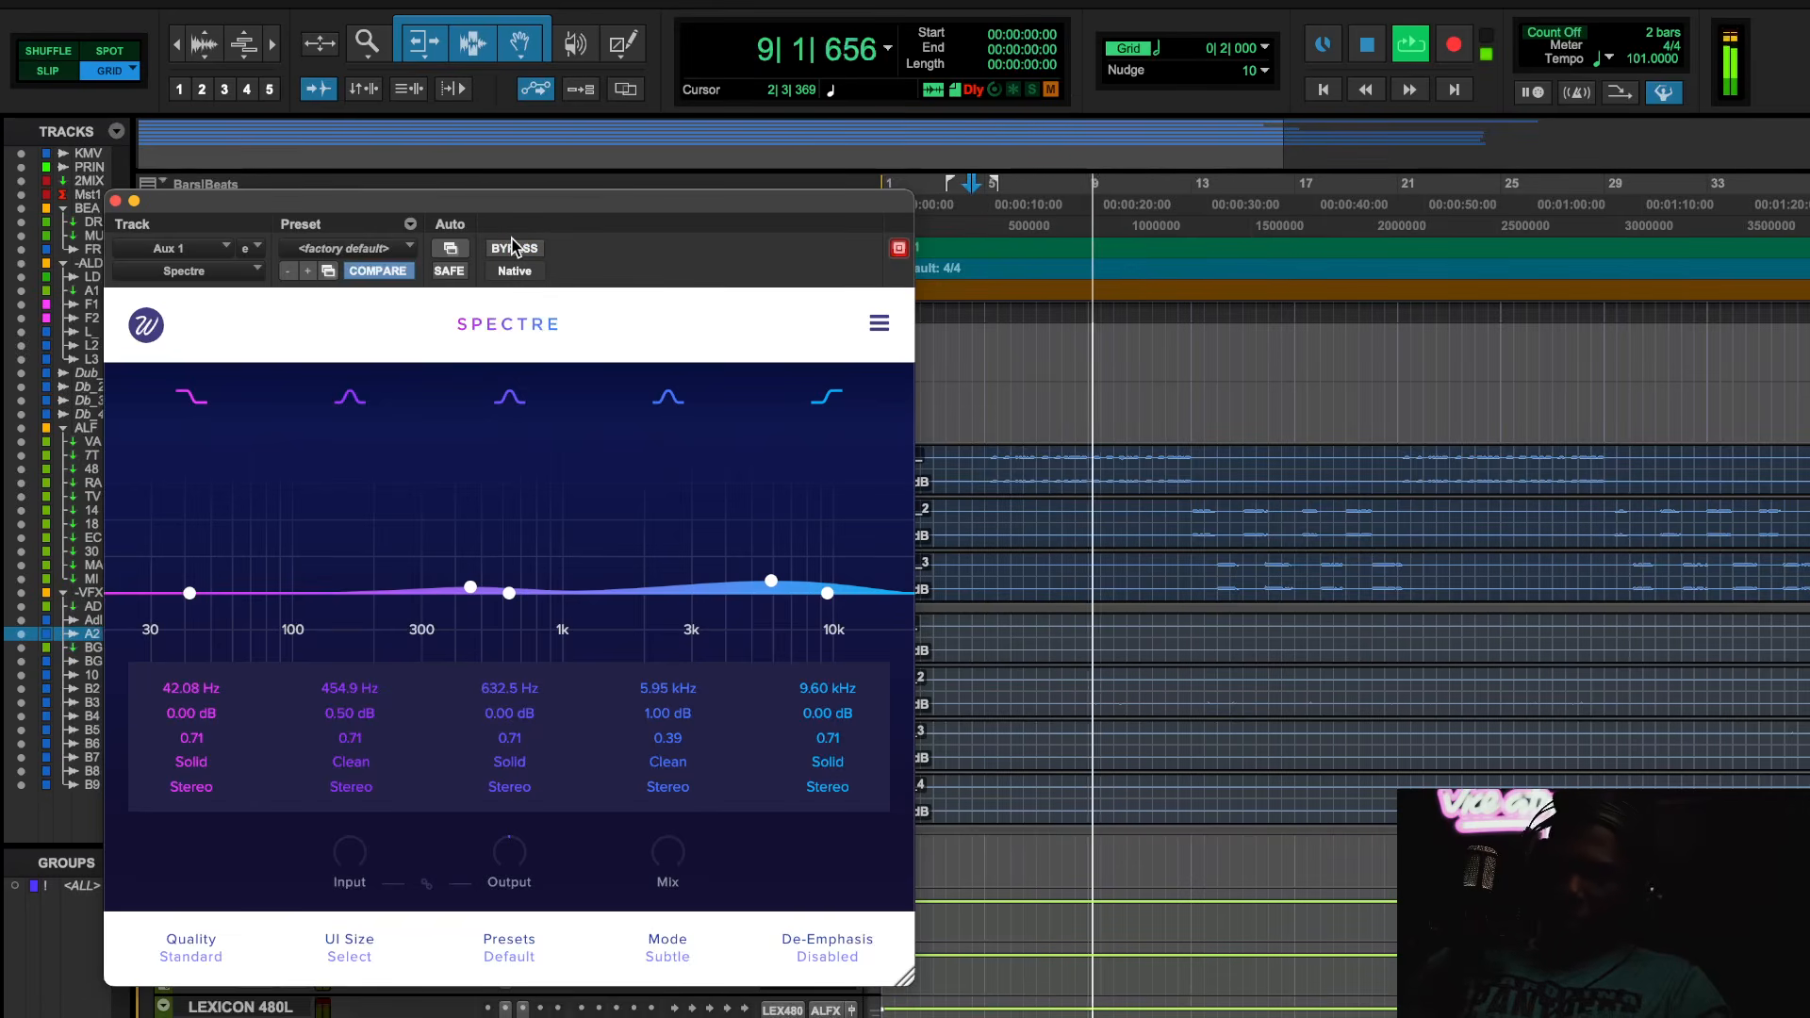
{"action": "left_click", "coordinate": [514, 247]}
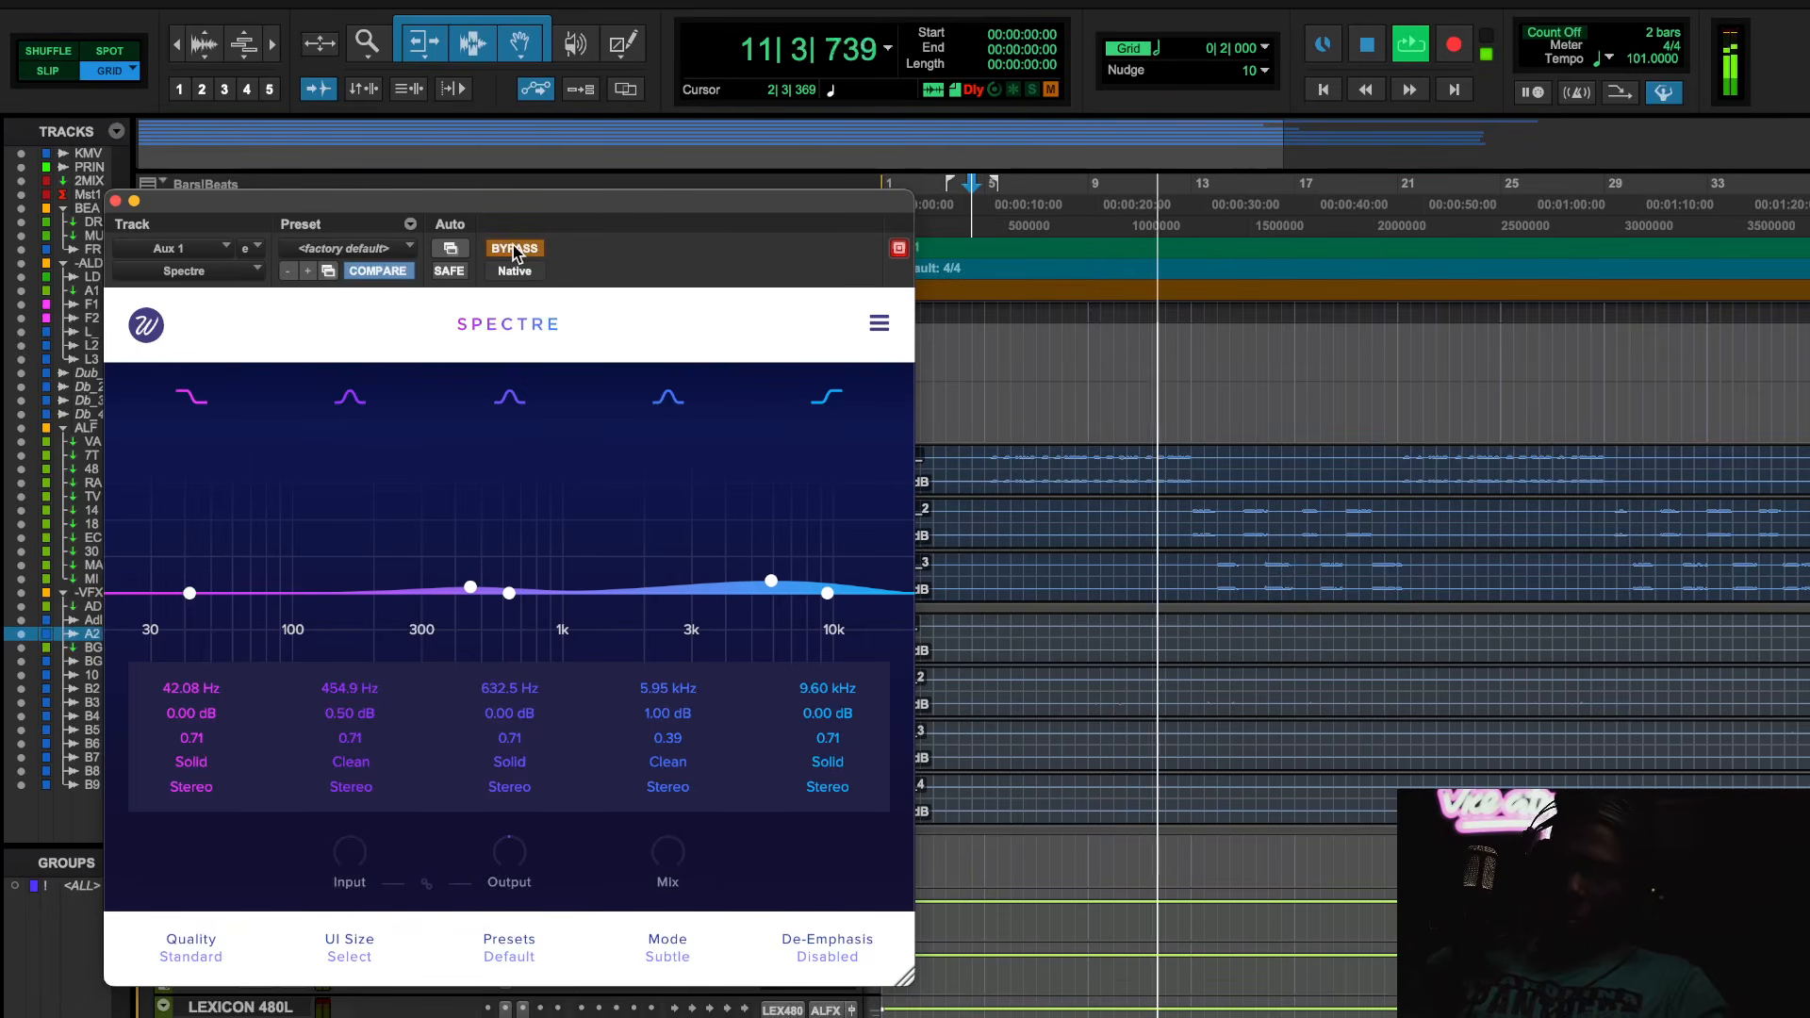
{"action": "left_click", "coordinate": [515, 249]}
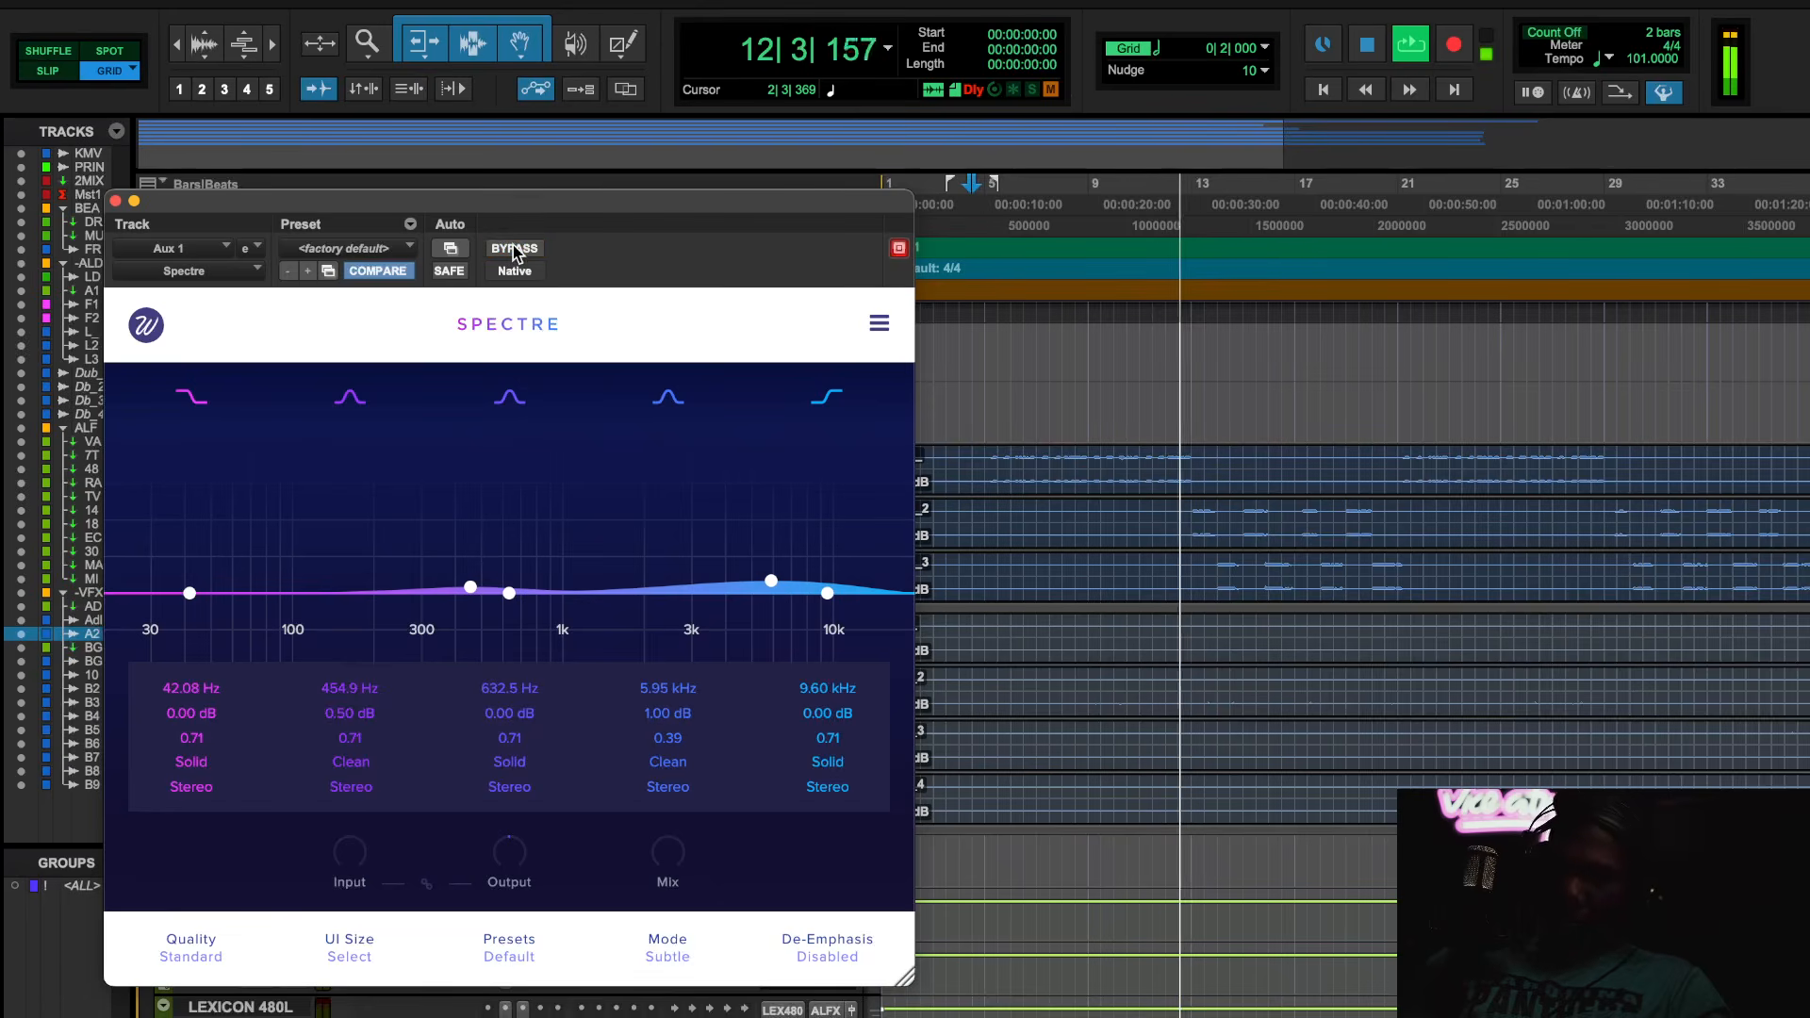
{"action": "key", "text": "space"}
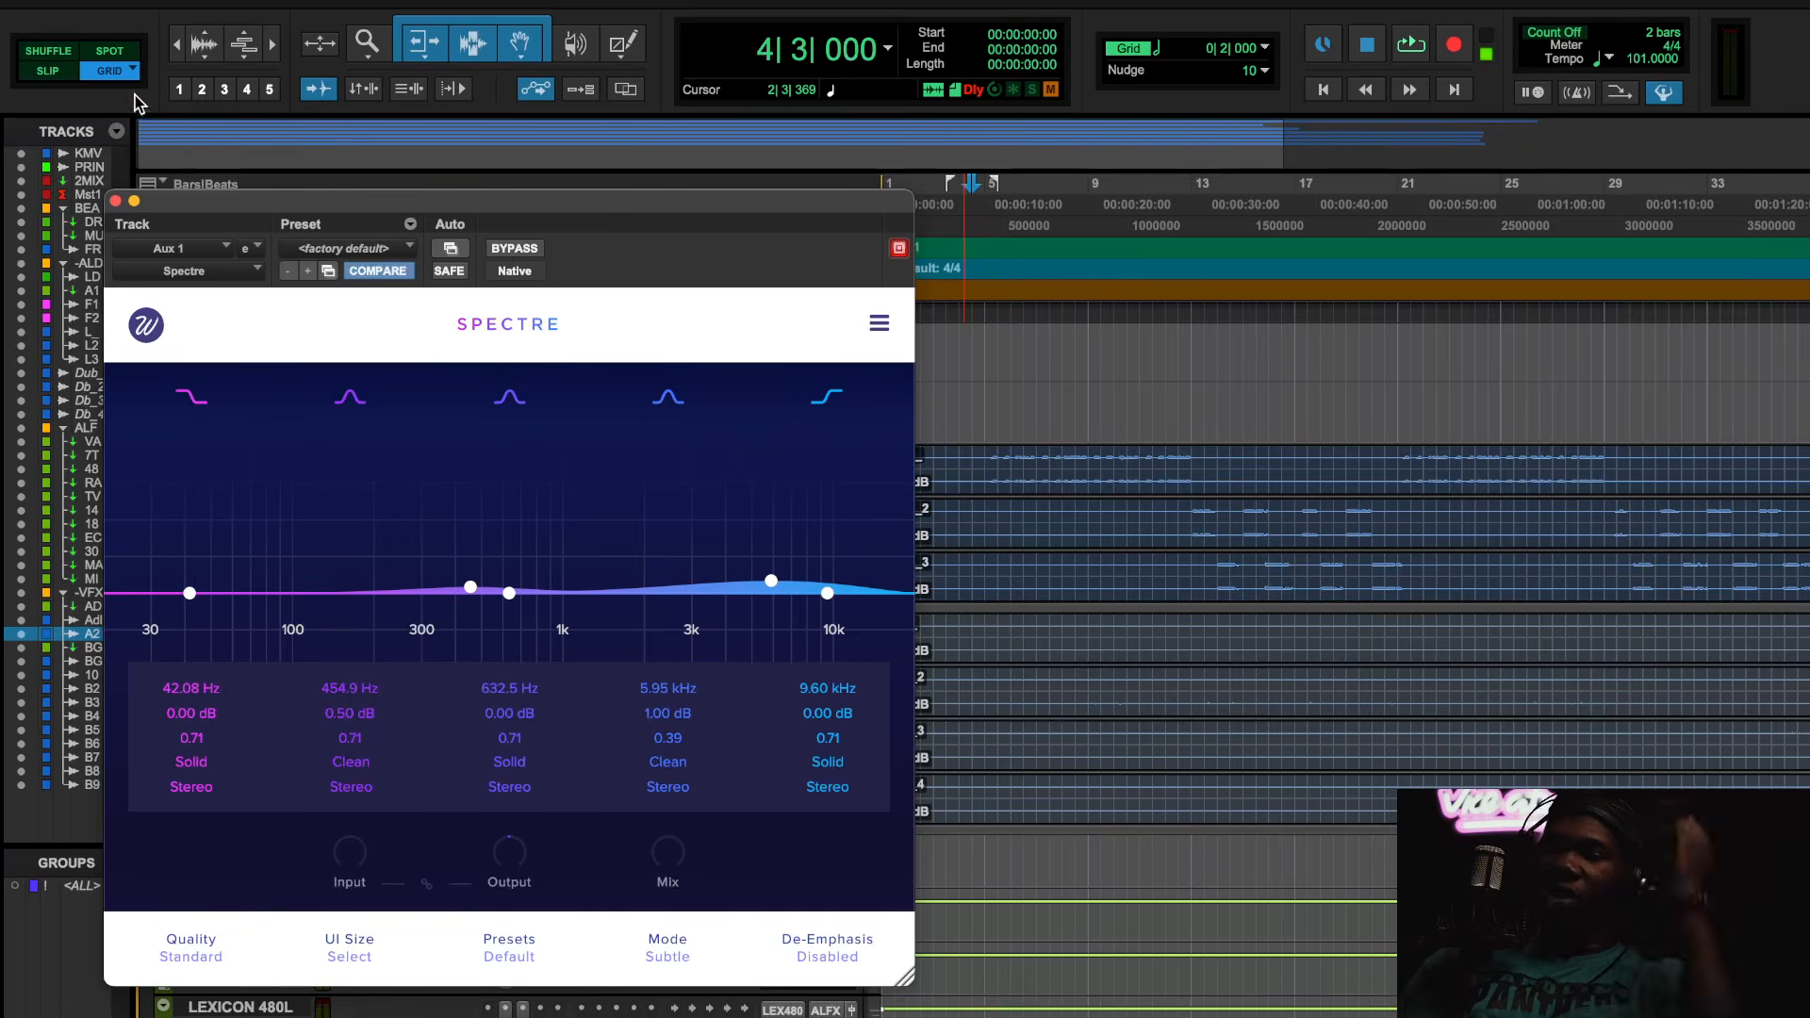
{"action": "left_click", "coordinate": [116, 202]}
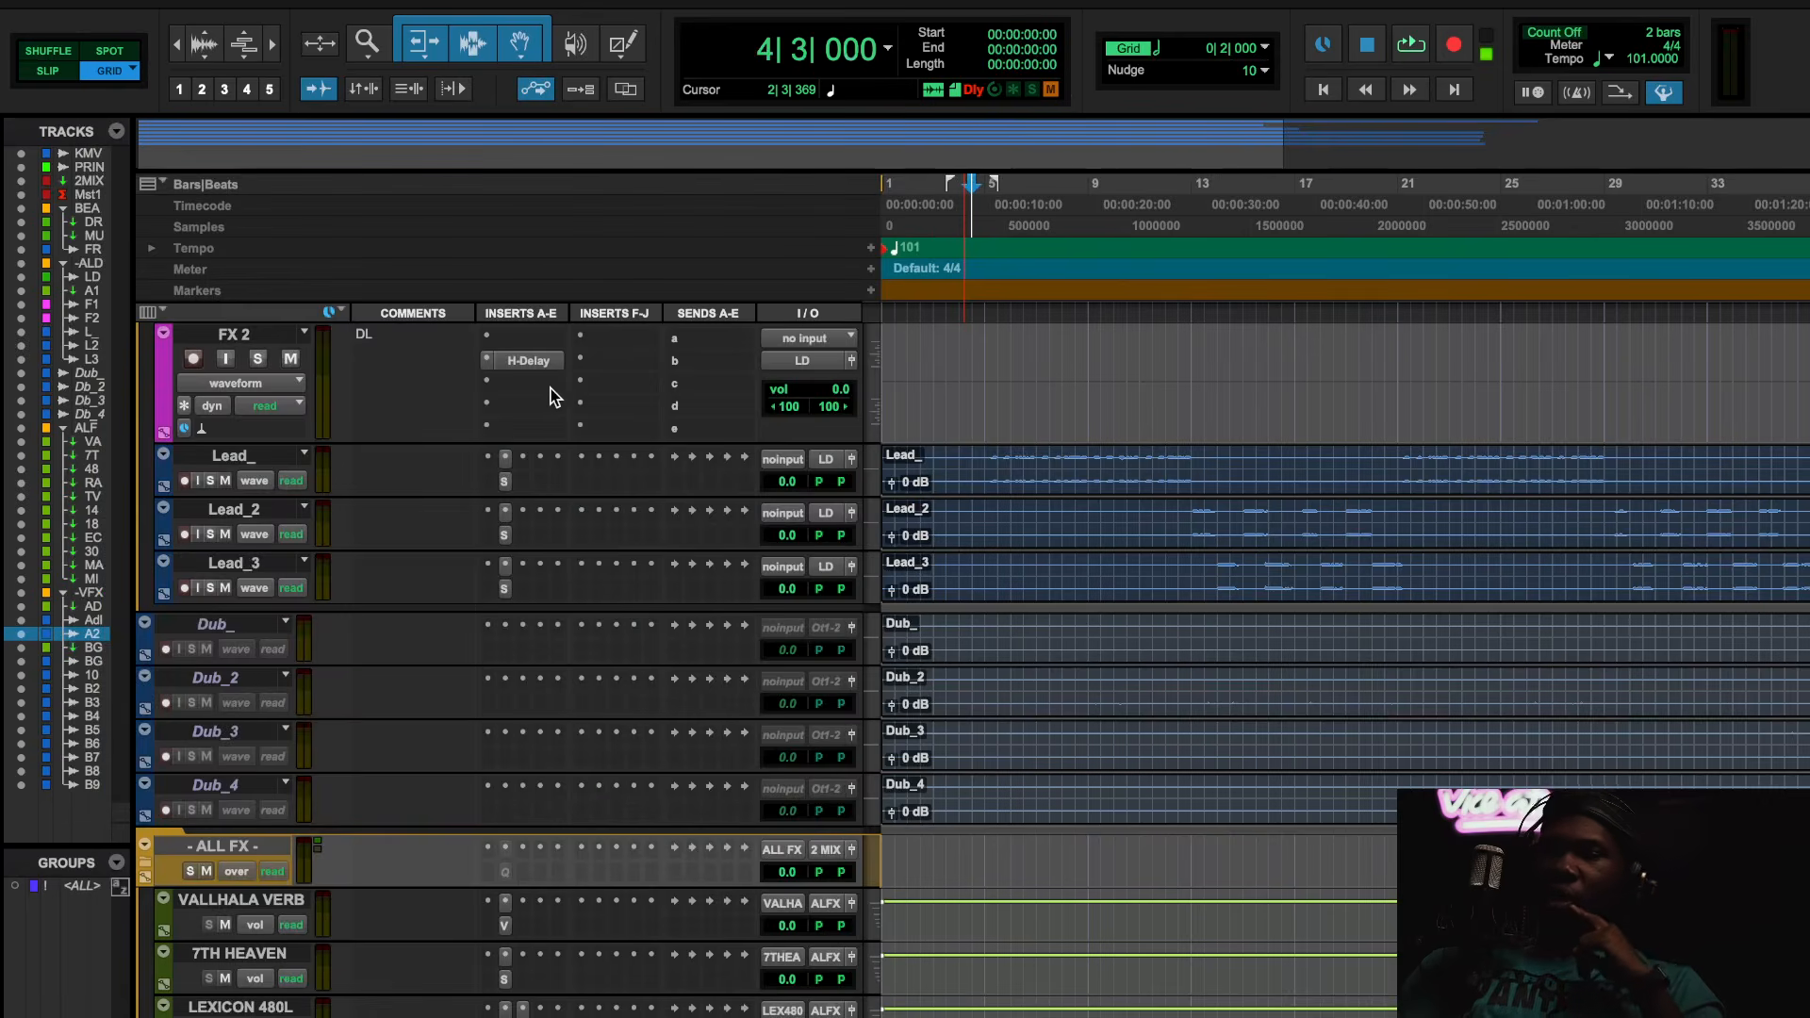
- Reopen Spectre on Aux 1 and view the saturation type choices for the 5.95 kHz band, leaving it on Clean
{"action": "scroll", "coordinate": [551, 389], "scroll_direction": "up", "scroll_amount": 5}
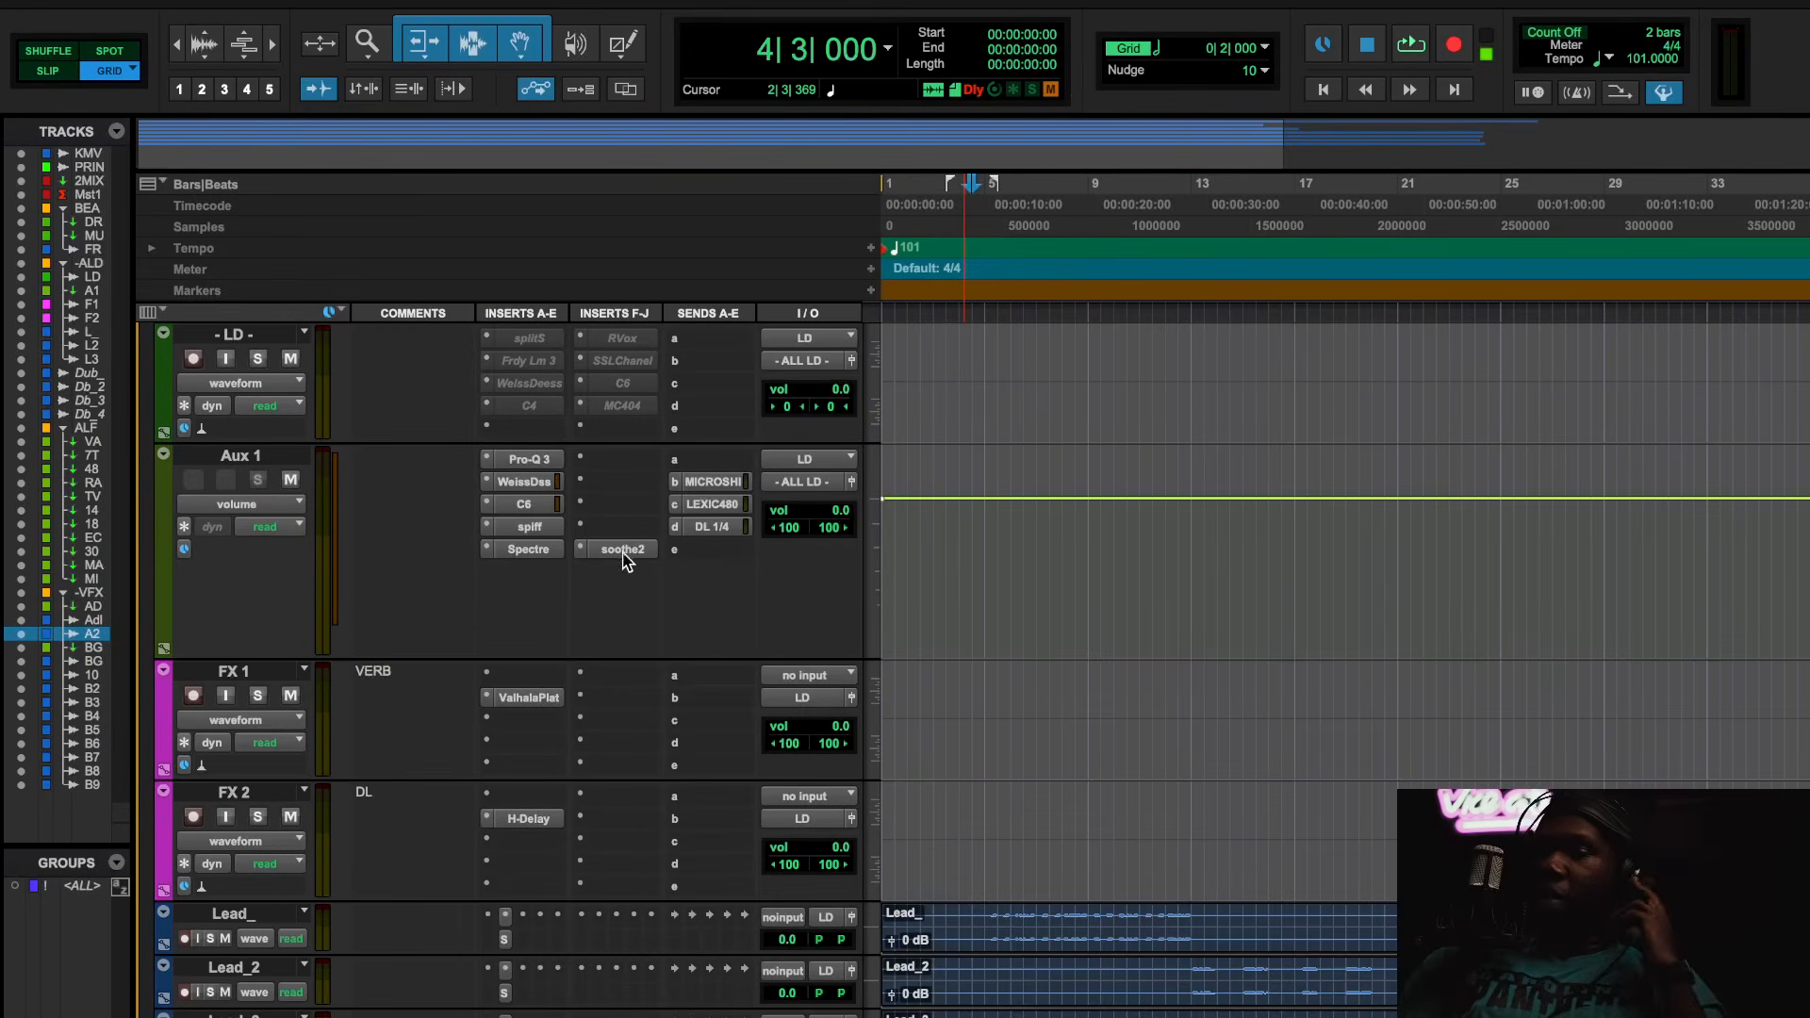
{"action": "left_click", "coordinate": [543, 554]}
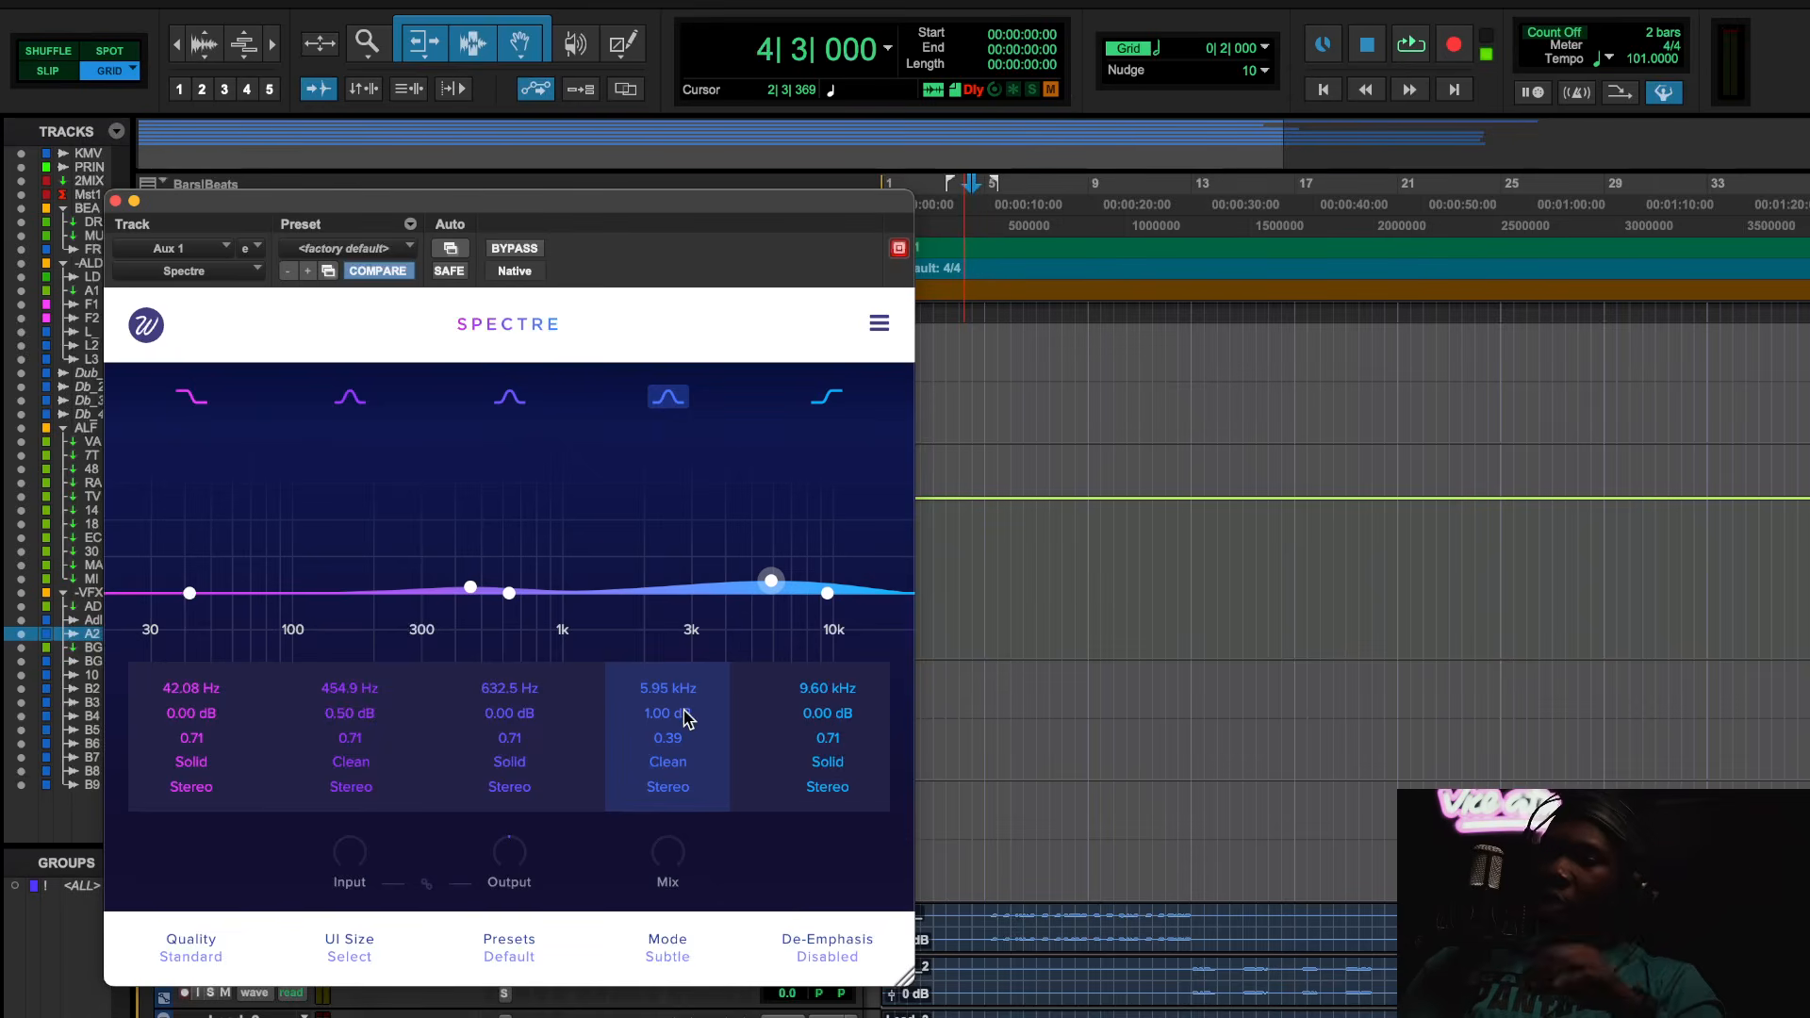
{"action": "left_click", "coordinate": [676, 762]}
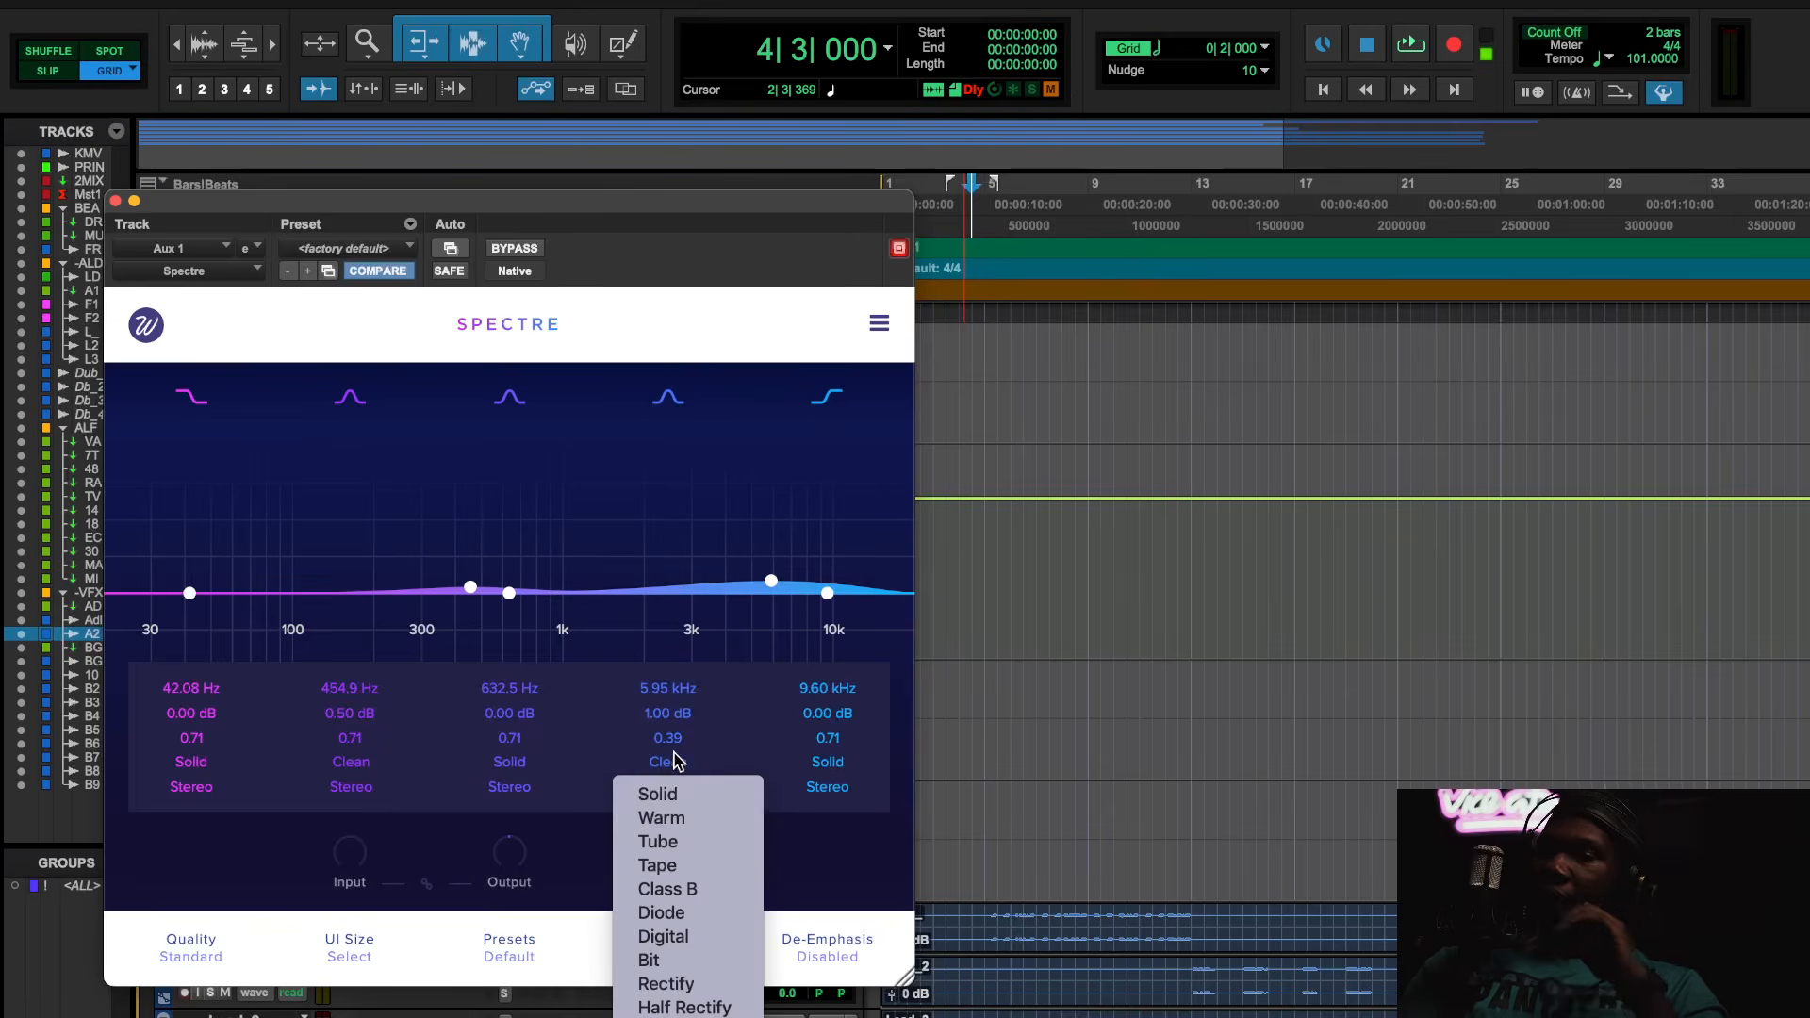
{"action": "left_click", "coordinate": [676, 762]}
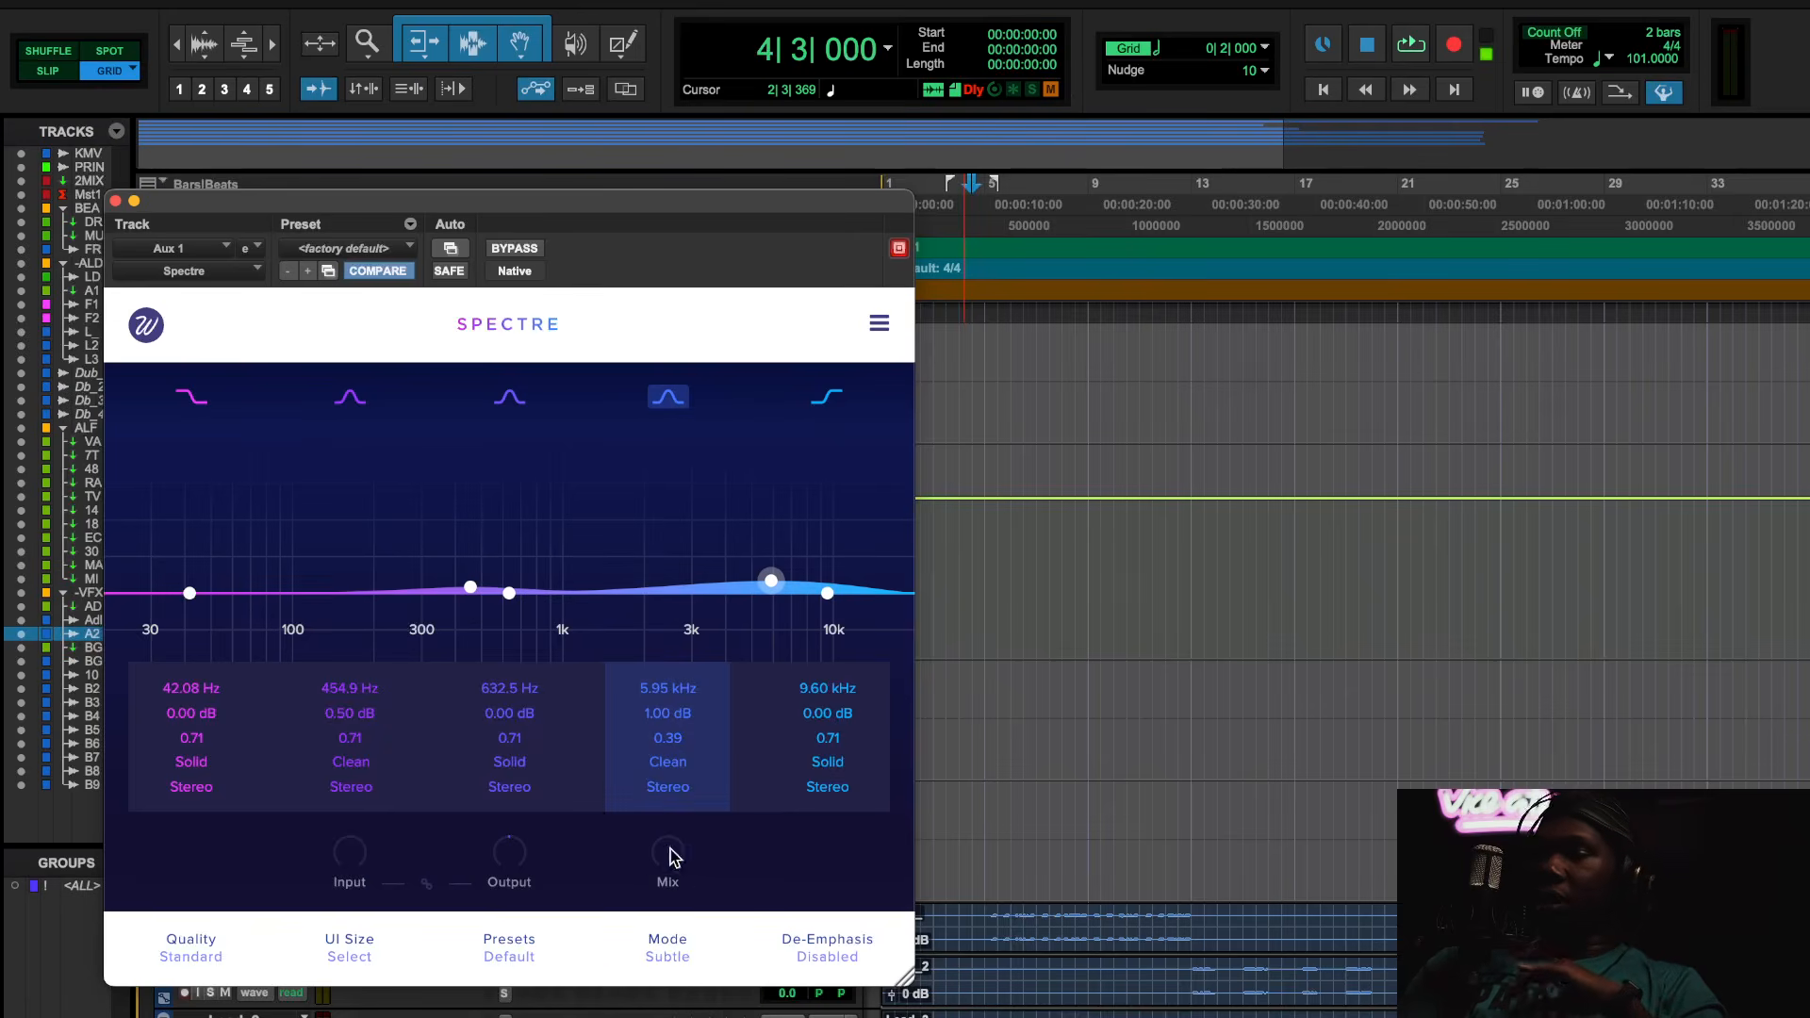
- View the saturation type choices for Spectre's 5.95 kHz band again without changing the type, and close the plug-in
{"action": "left_click", "coordinate": [670, 764]}
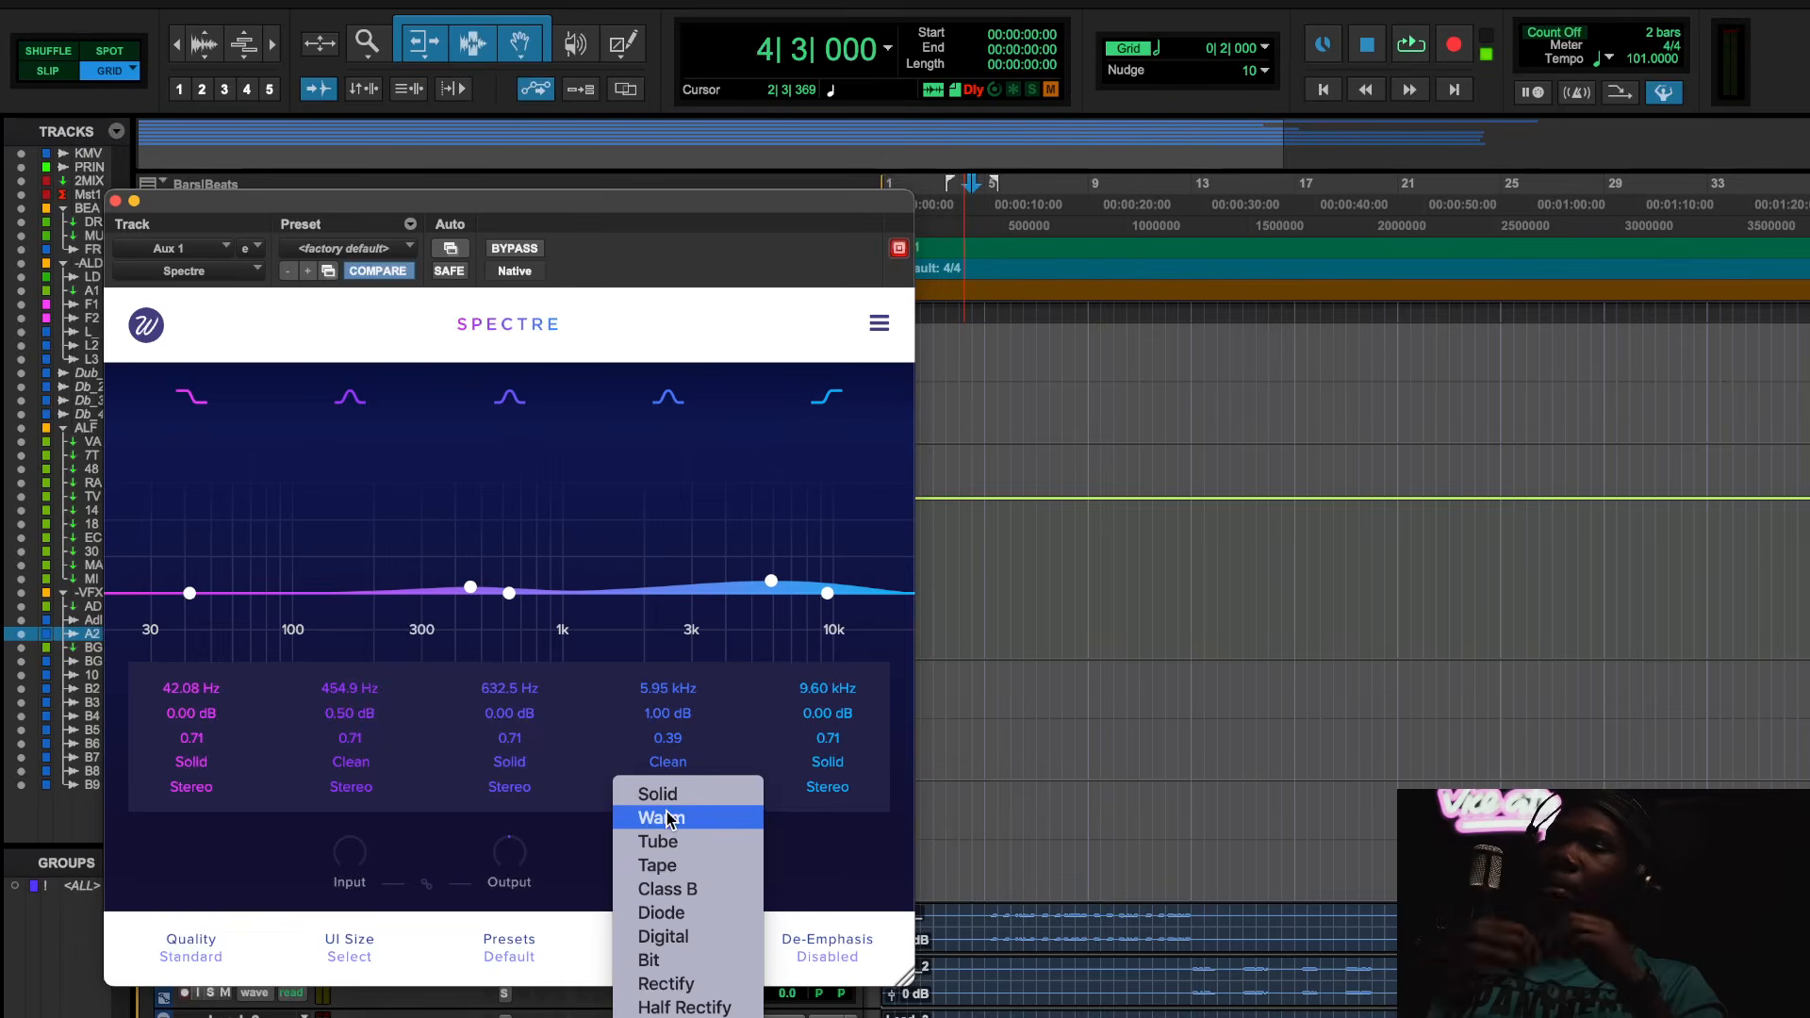
{"action": "left_click", "coordinate": [752, 693]}
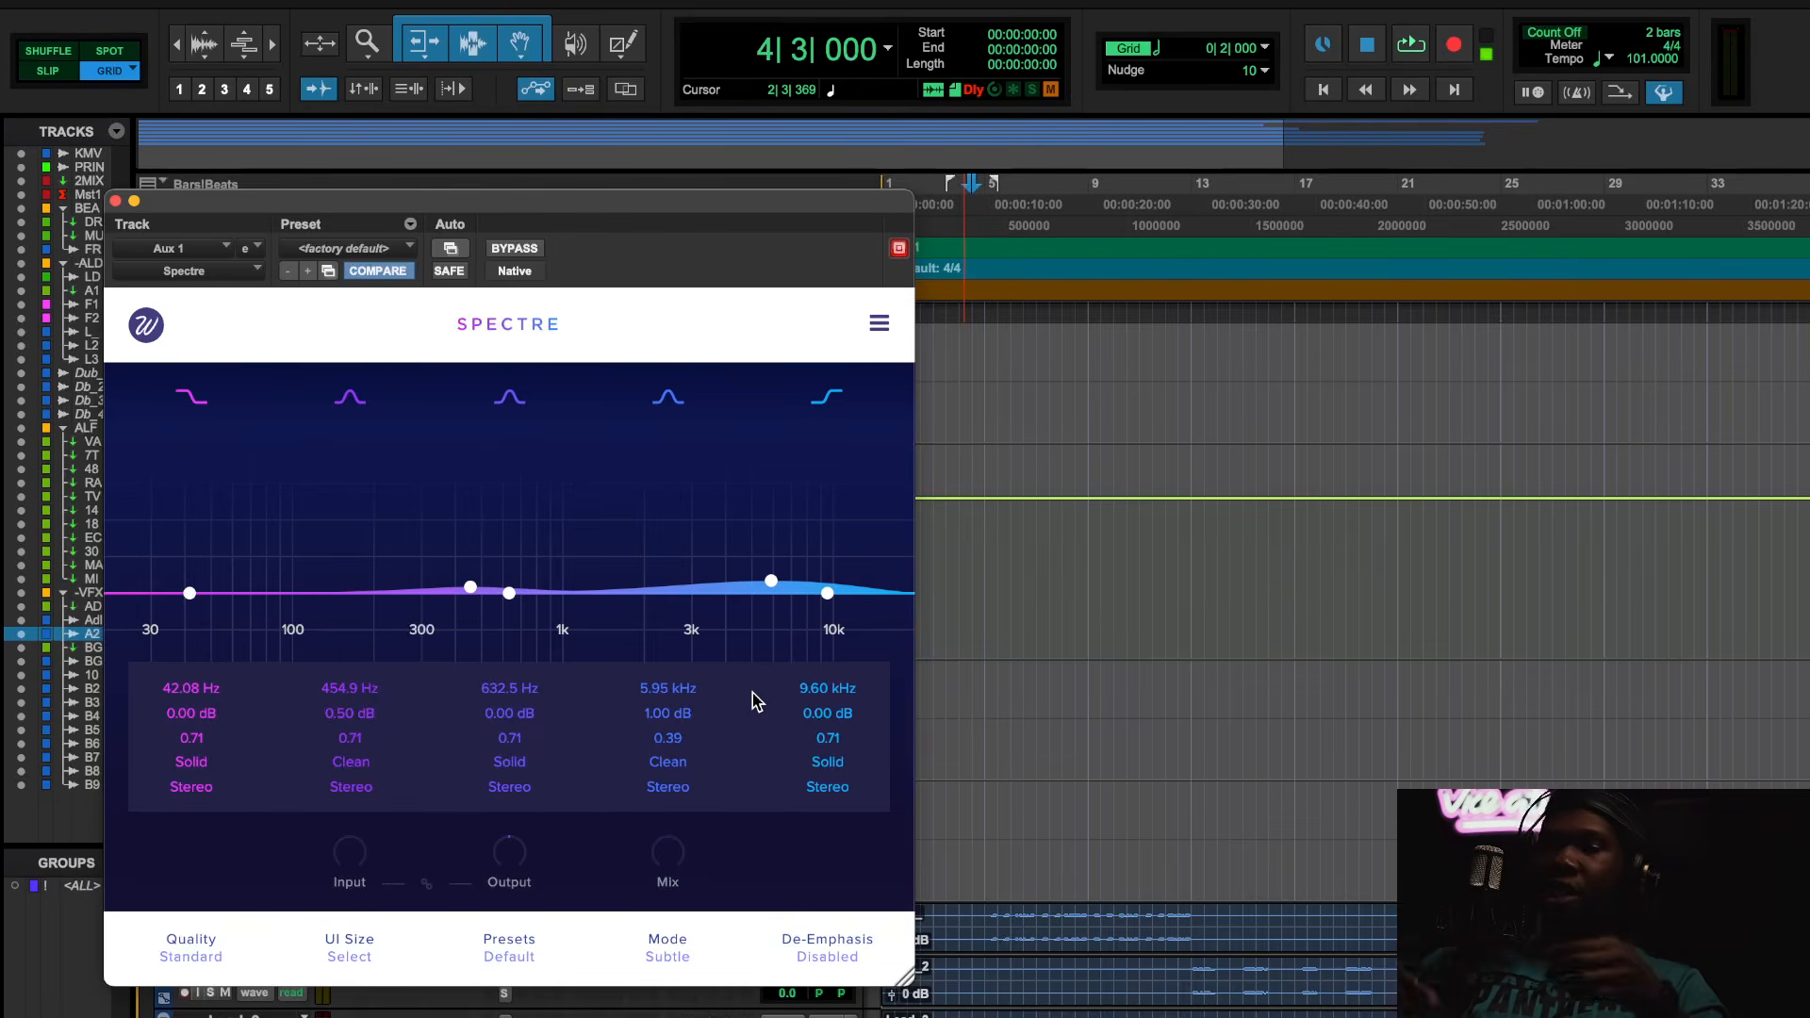
{"action": "left_click", "coordinate": [674, 764]}
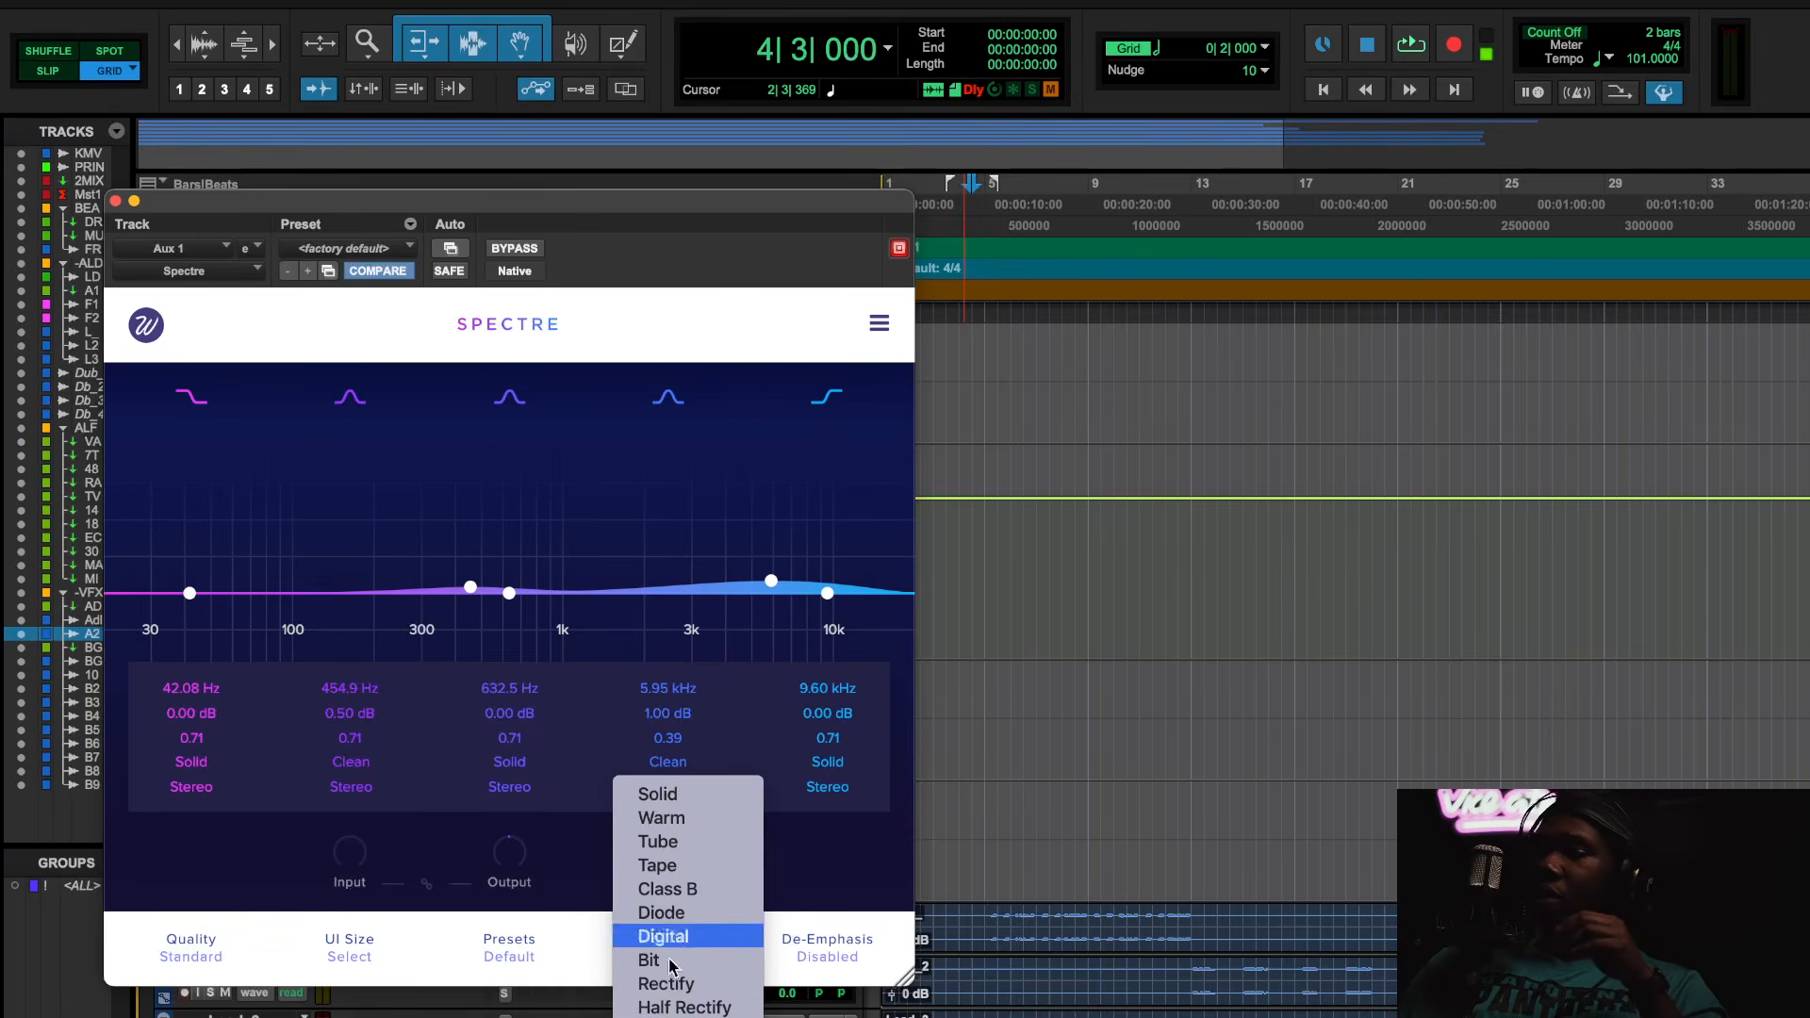
{"action": "left_click", "coordinate": [115, 201]}
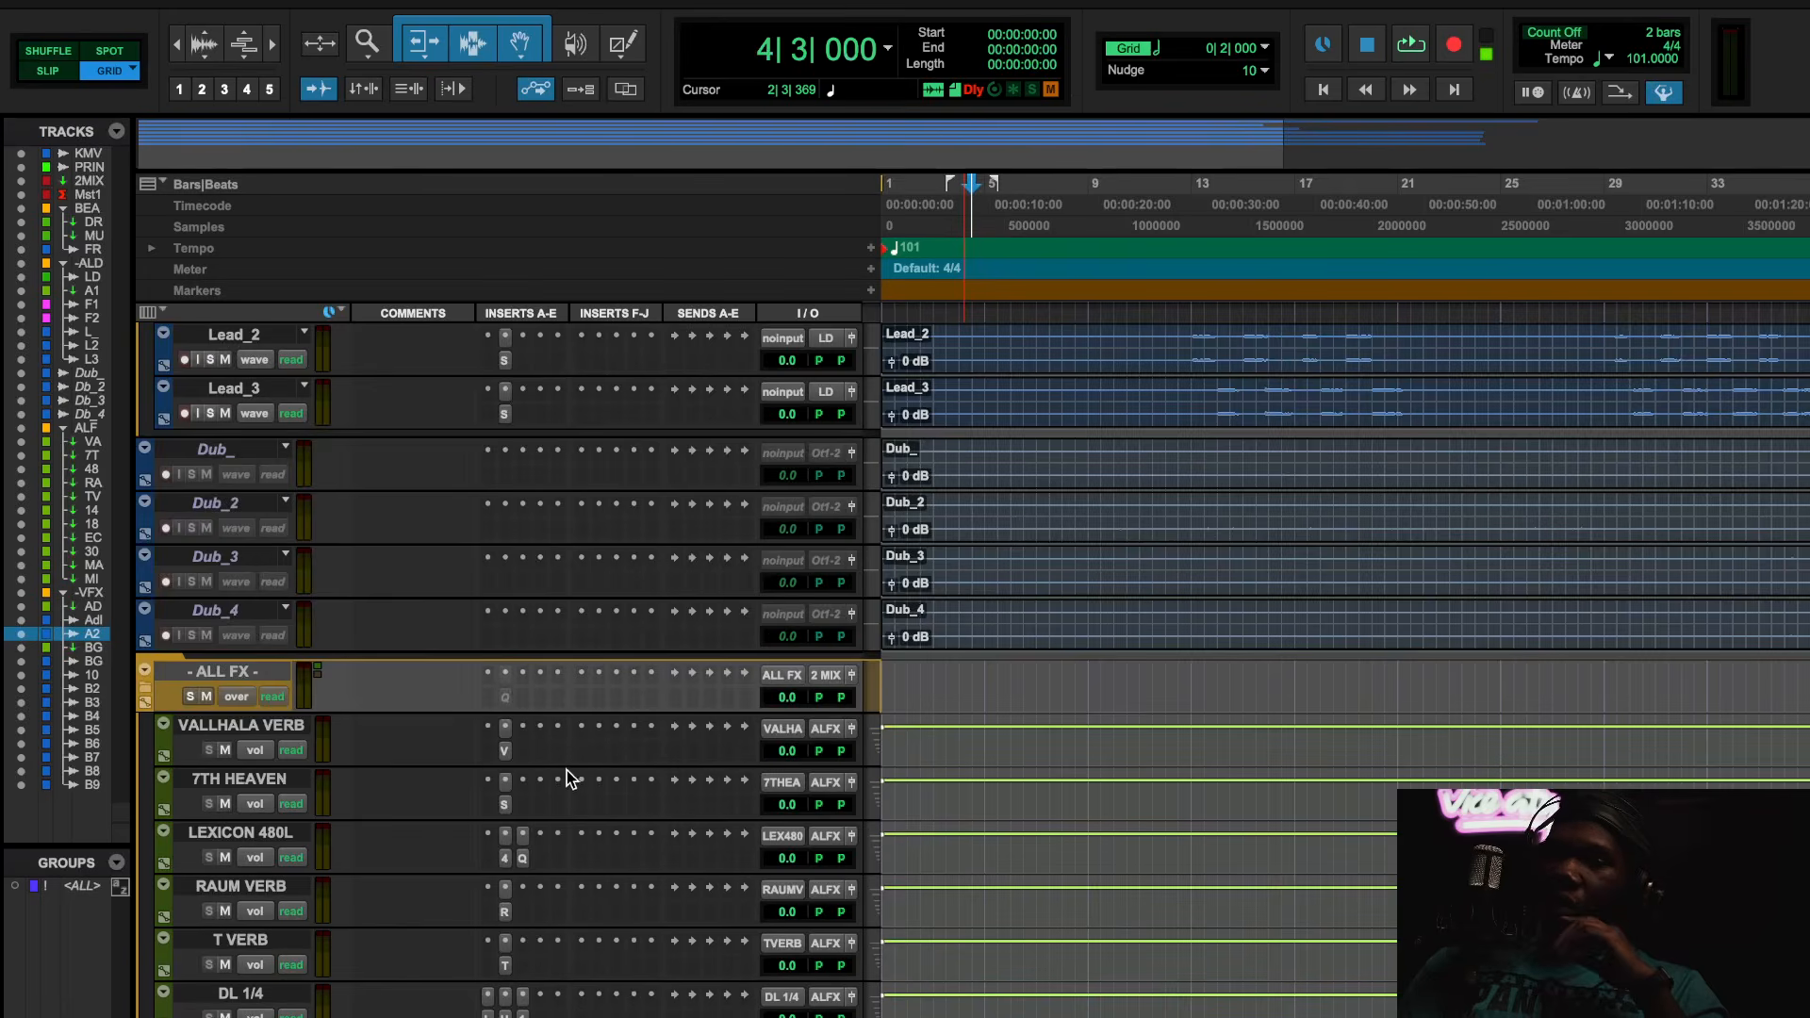
- Open the Sie-Q insert on the AD LIBS track and view its EQ and drive settings
{"action": "scroll", "coordinate": [568, 771], "scroll_direction": "down", "scroll_amount": 4}
{"action": "scroll", "coordinate": [575, 693], "scroll_direction": "down", "scroll_amount": 8}
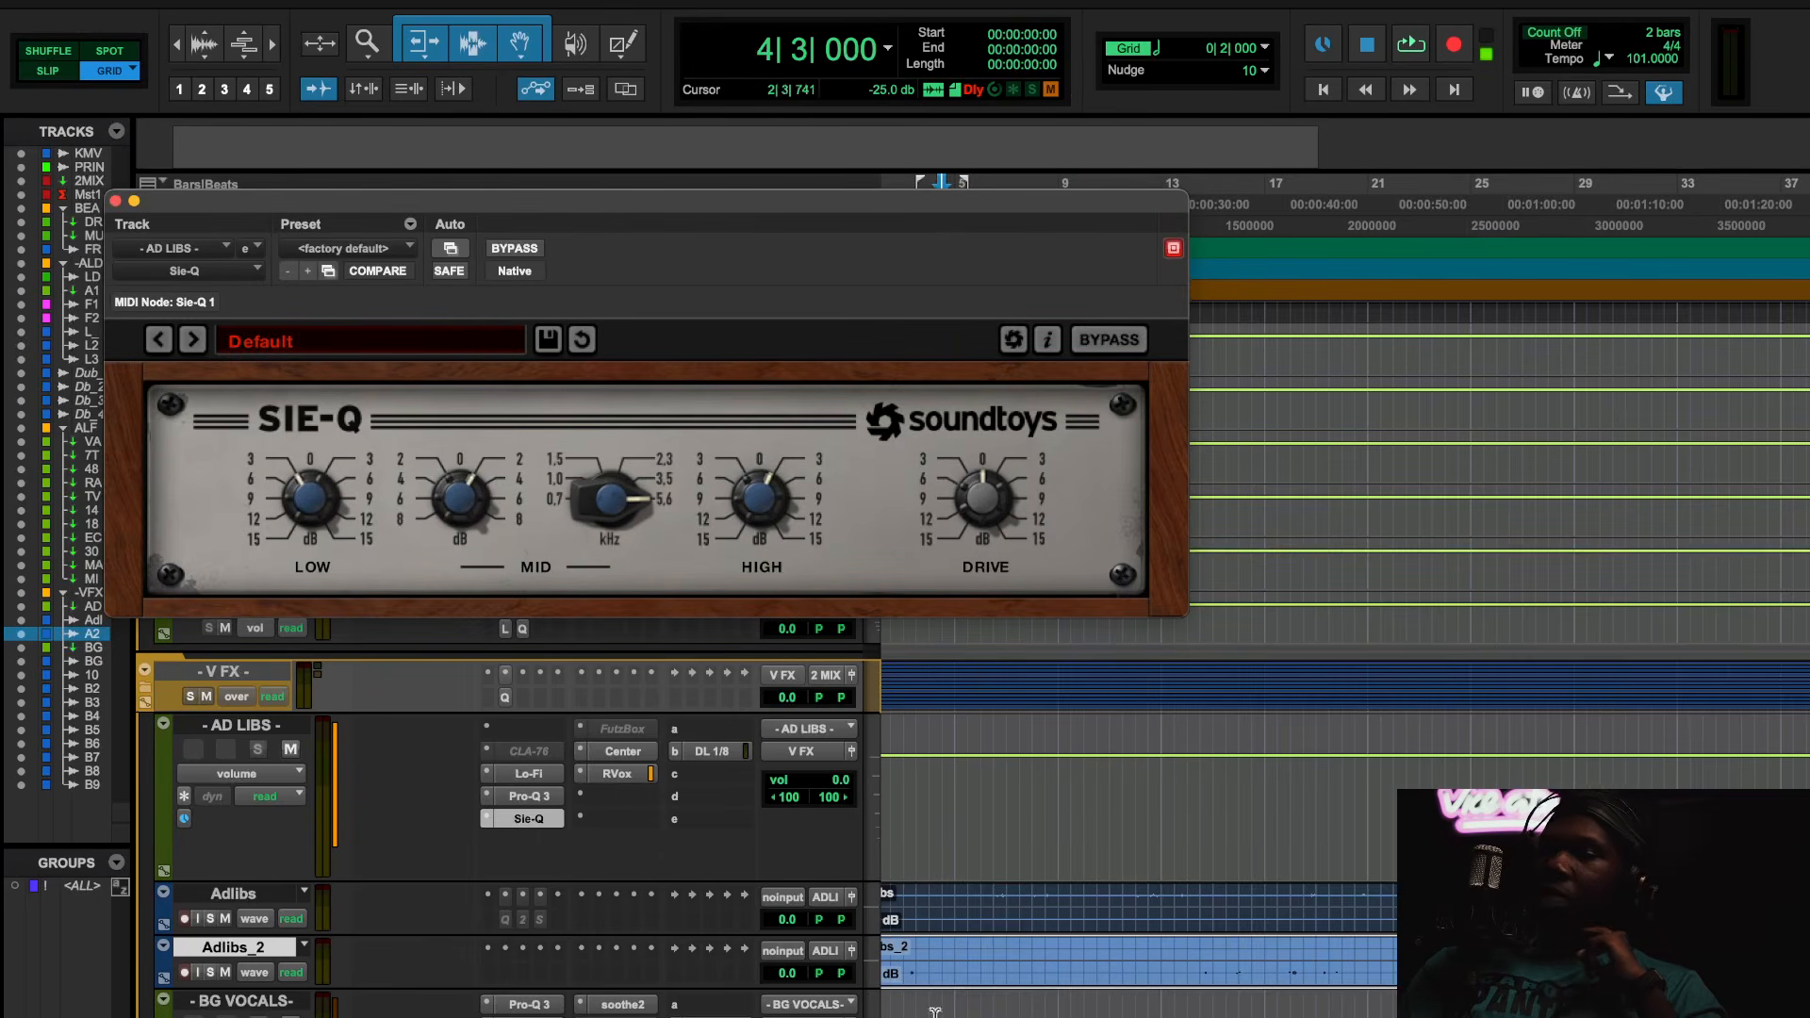
{"action": "left_click_drag", "start_coordinate": [960, 212], "coordinate": [1071, 501]}
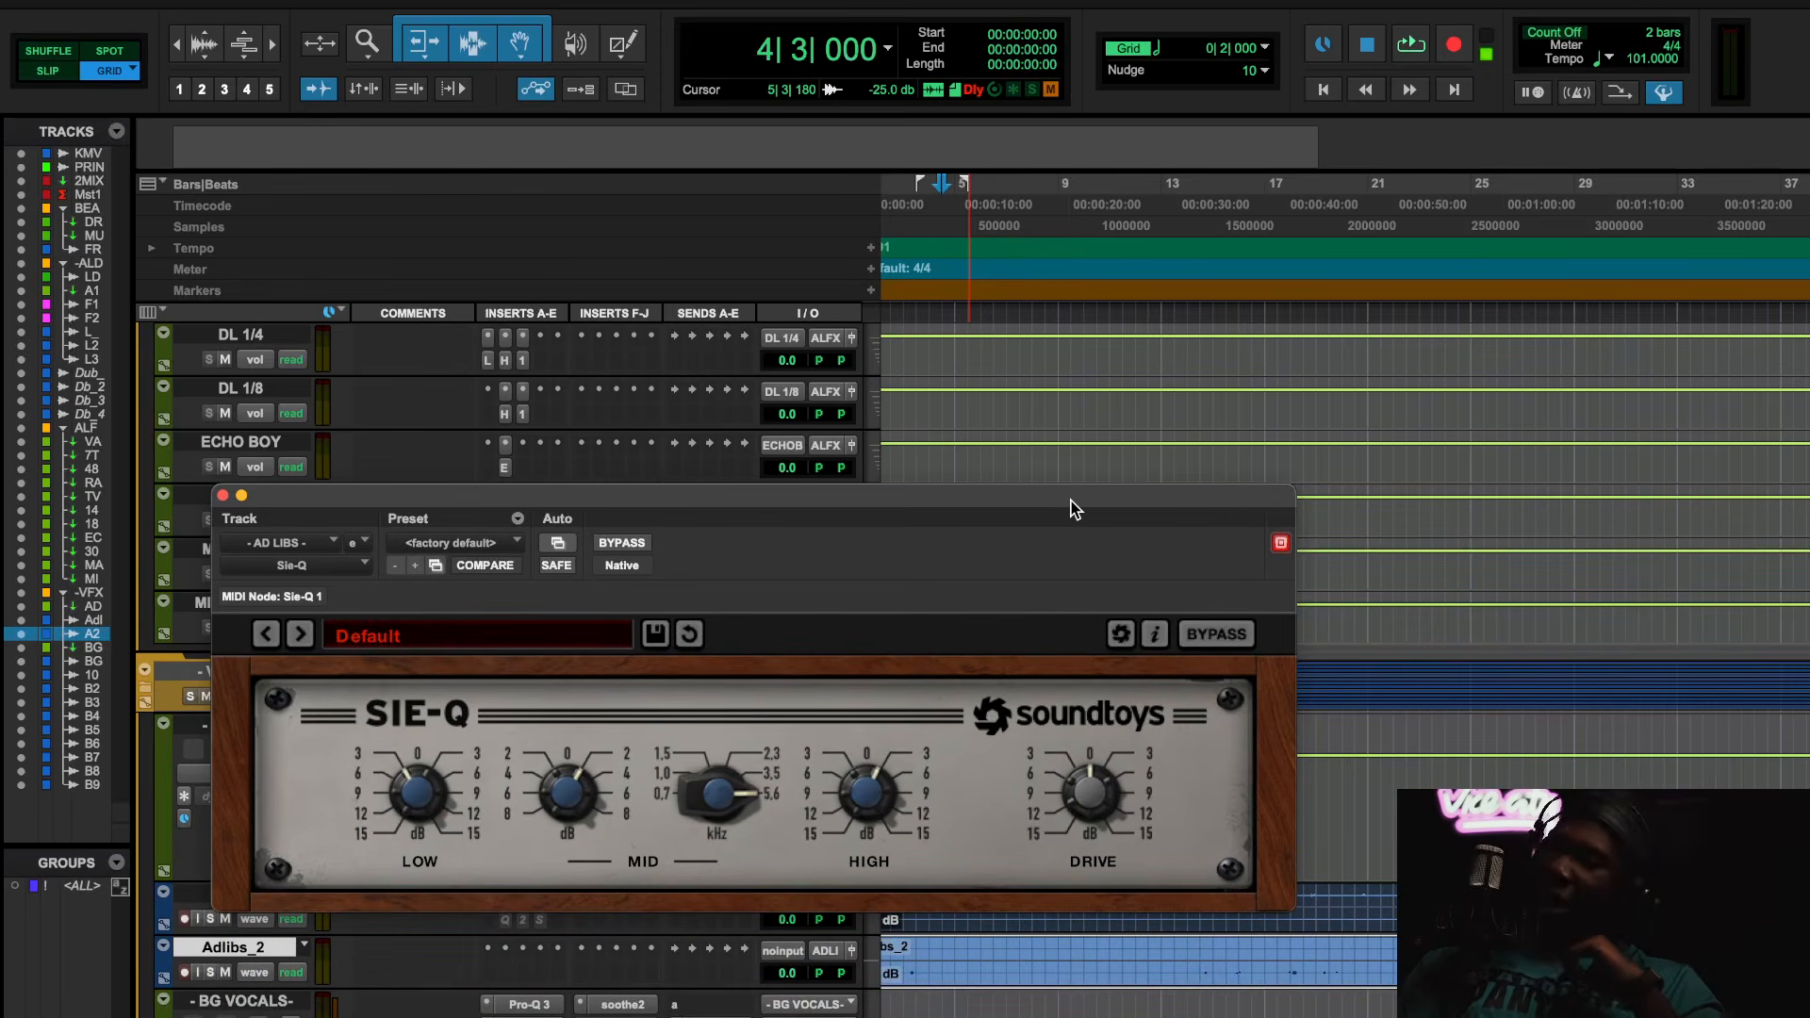
{"action": "left_click_drag", "start_coordinate": [1072, 501], "coordinate": [1056, 421]}
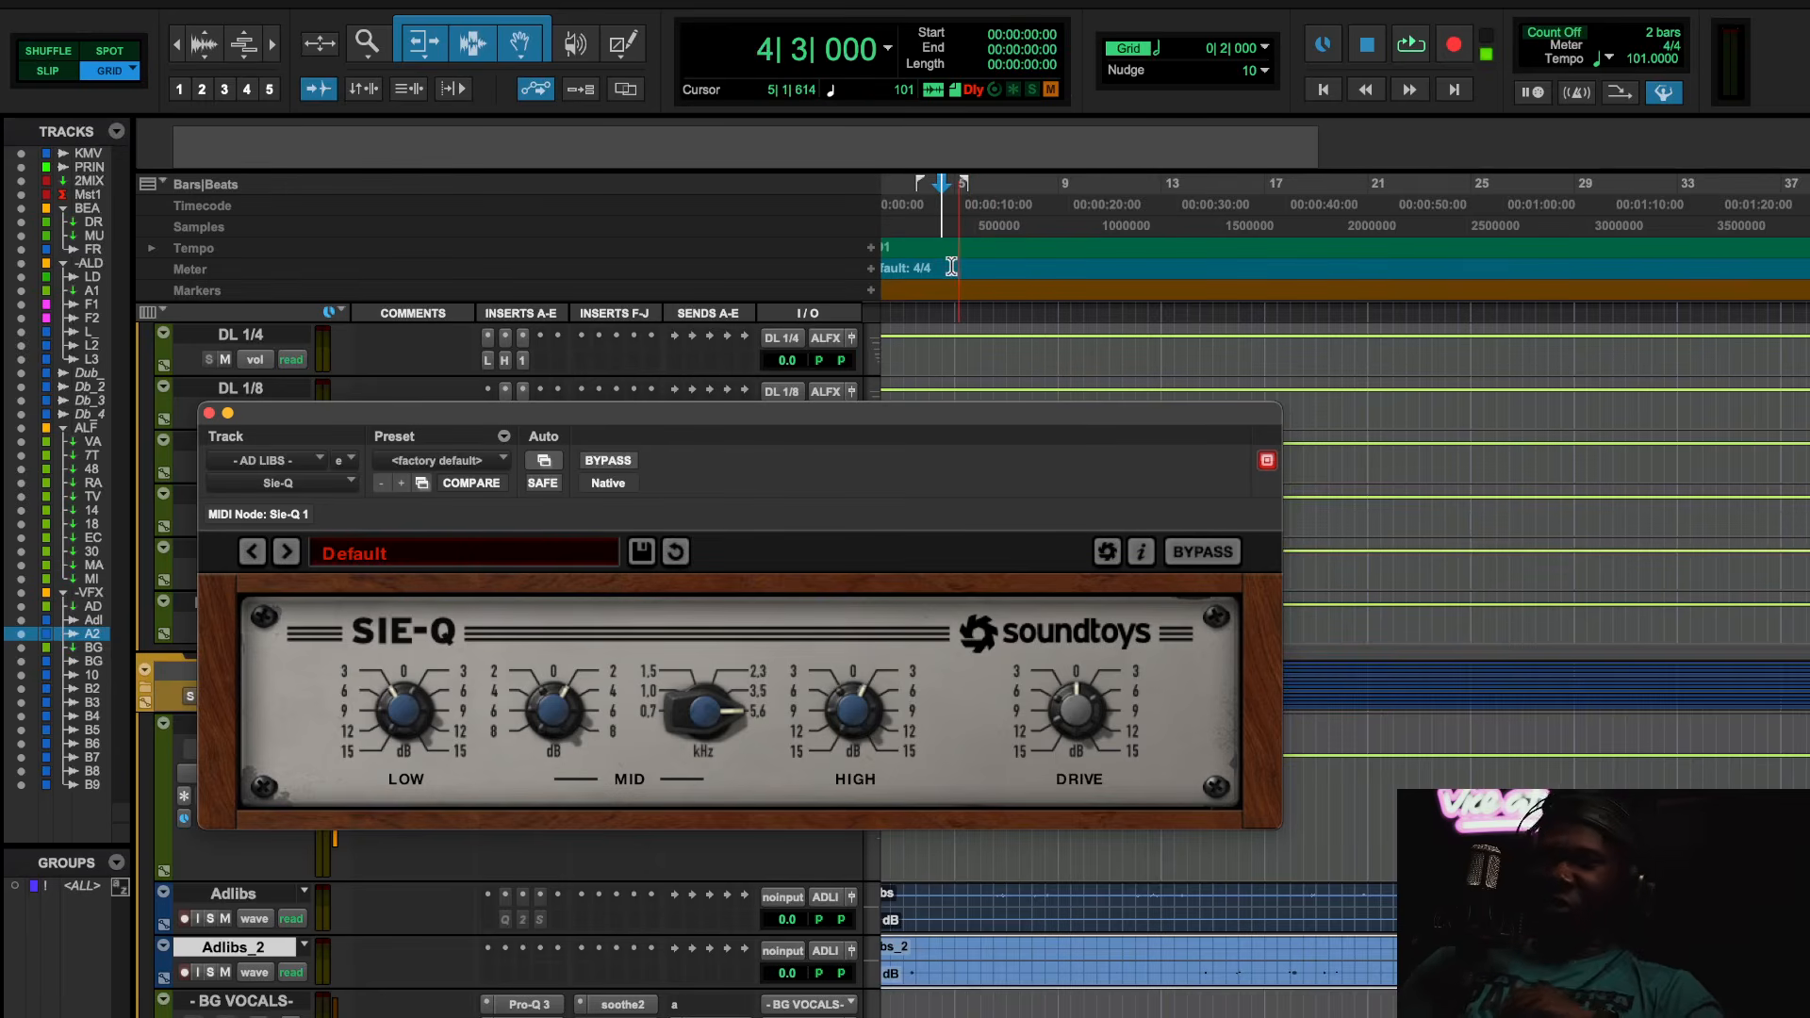
- Show more of the timeline and enlarge the audio waveforms of the background vocal clips, closing the AD LIBS Sie-Q
{"action": "scroll", "coordinate": [1415, 718], "scroll_direction": "down", "scroll_amount": 10}
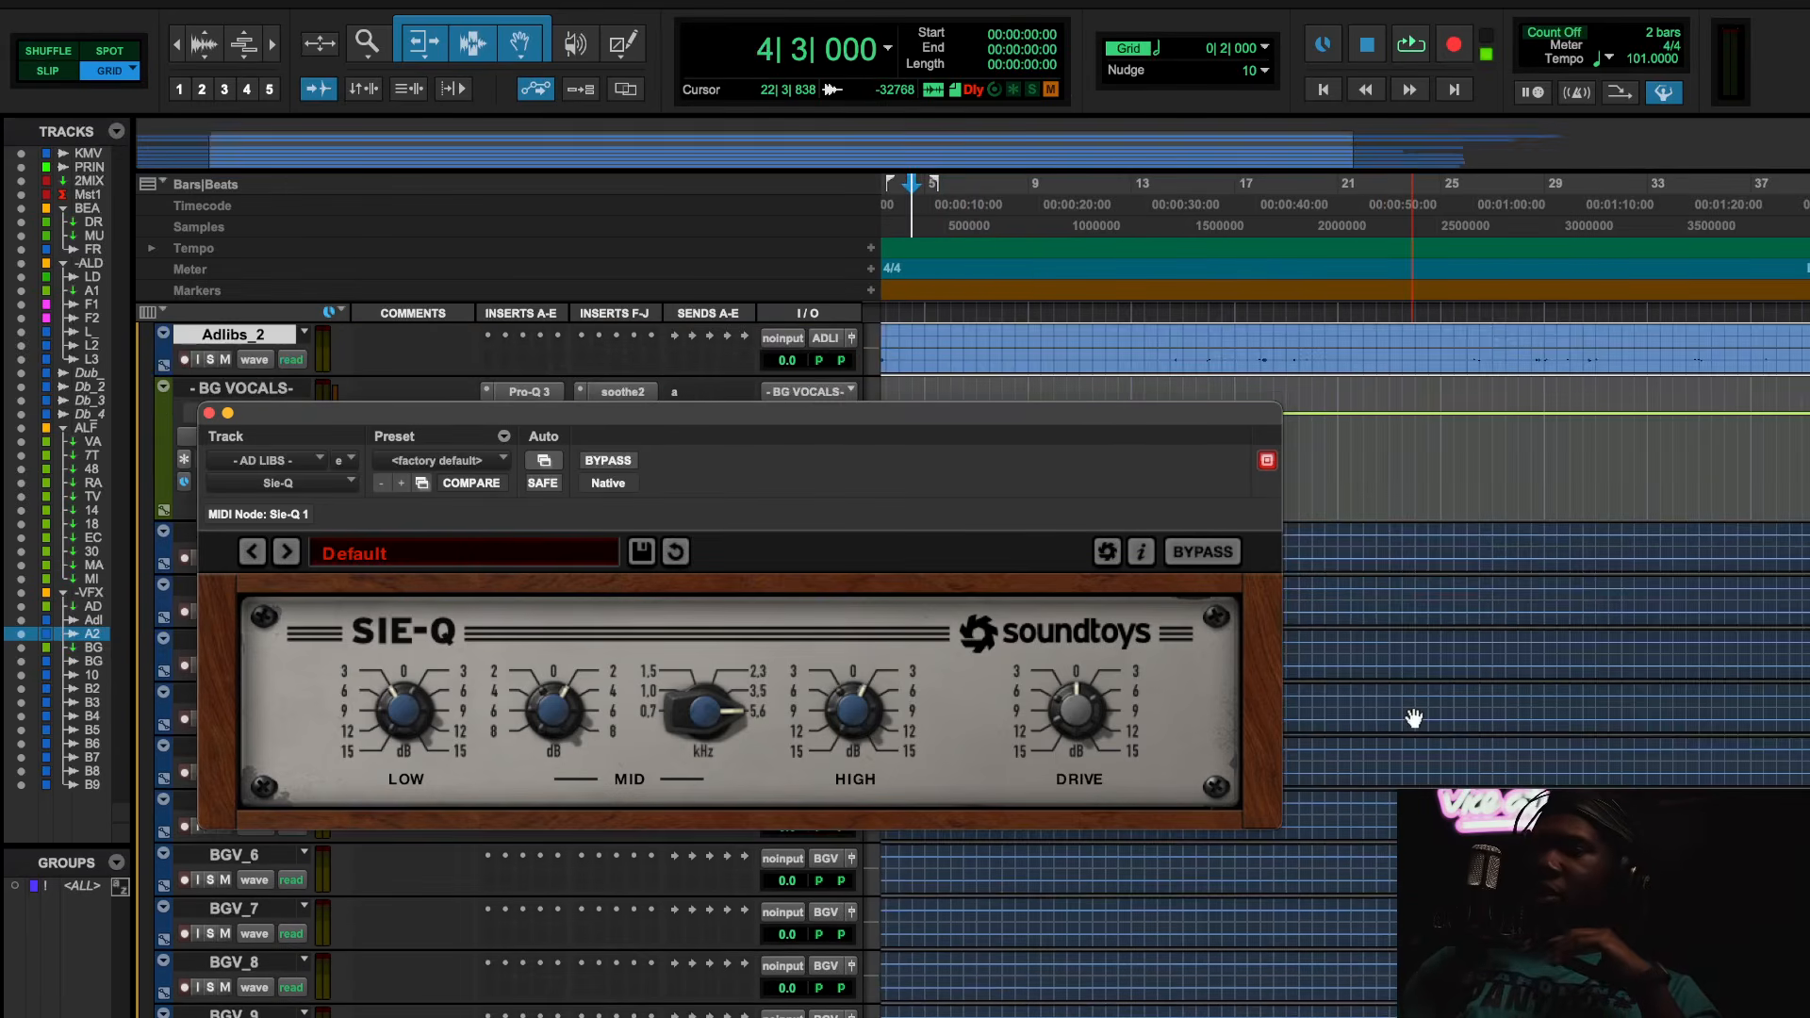
{"action": "scroll", "coordinate": [1414, 719], "scroll_direction": "right", "scroll_amount": 4}
{"action": "scroll", "coordinate": [1414, 719], "scroll_direction": "down", "scroll_amount": 2}
{"action": "scroll", "coordinate": [1414, 718], "scroll_direction": "left", "scroll_amount": 5}
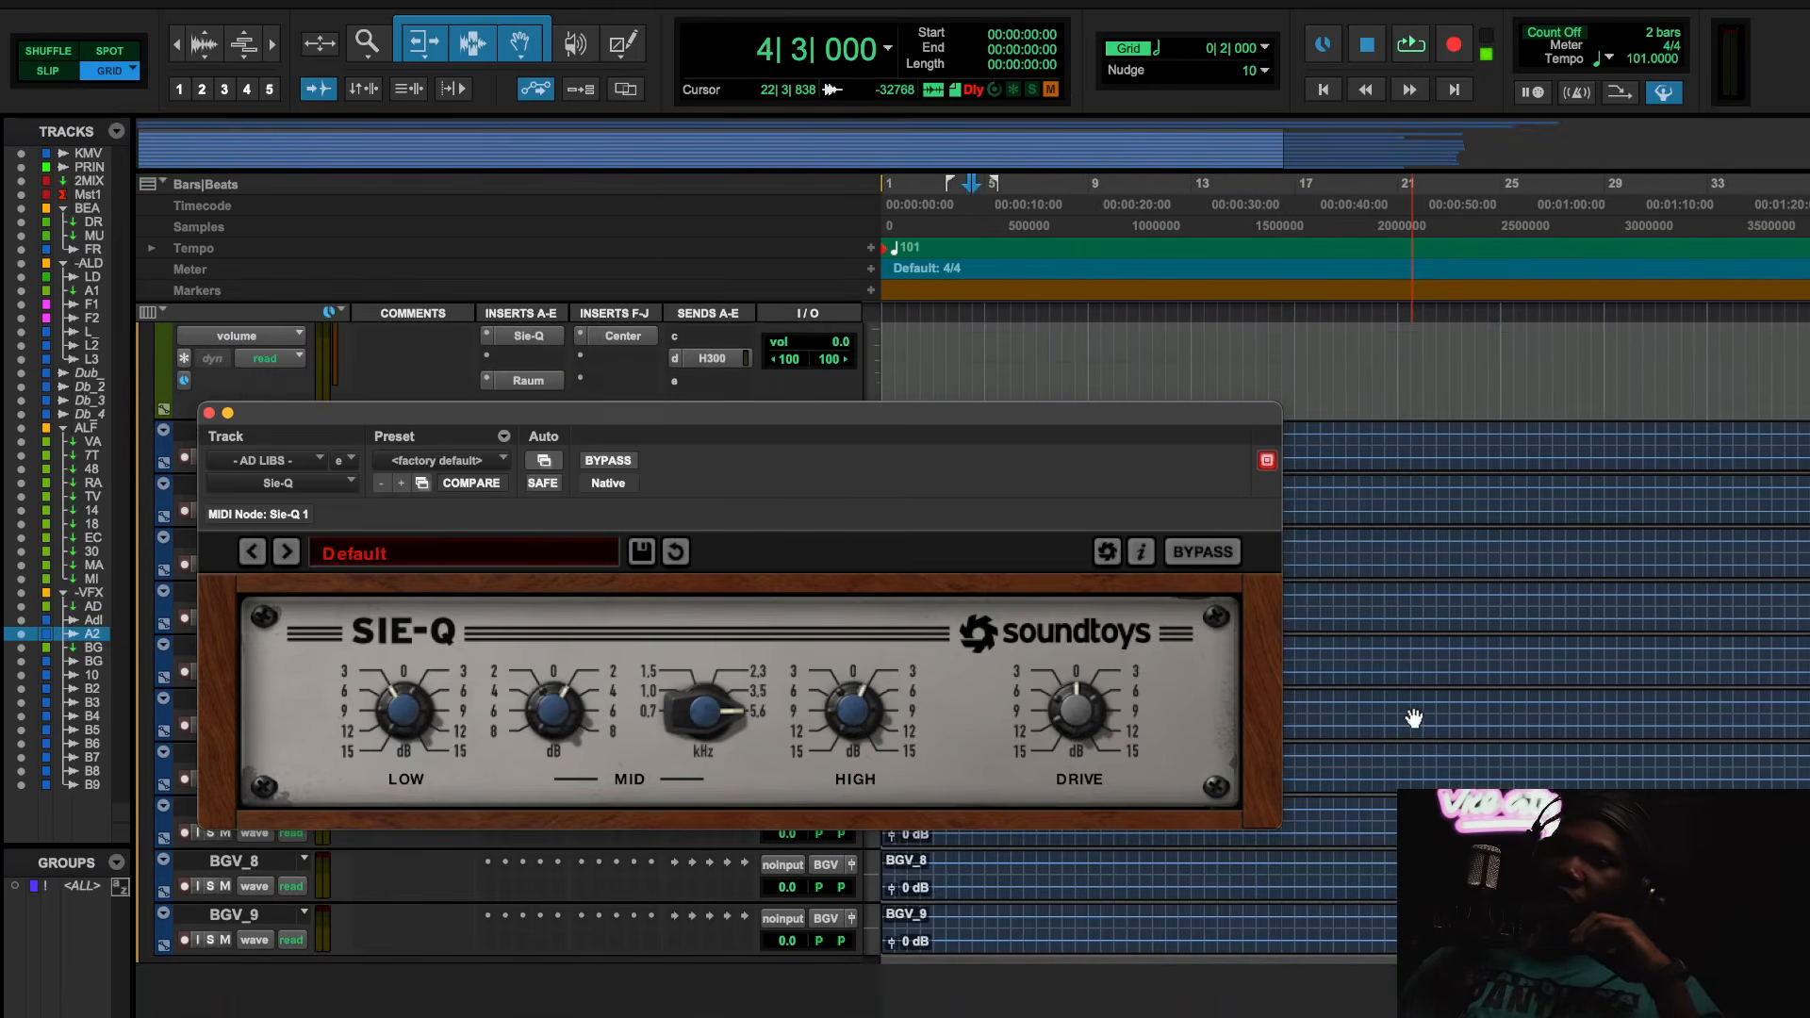
{"action": "scroll", "coordinate": [1414, 718], "scroll_direction": "up", "scroll_amount": 1}
{"action": "left_click", "coordinate": [185, 28]}
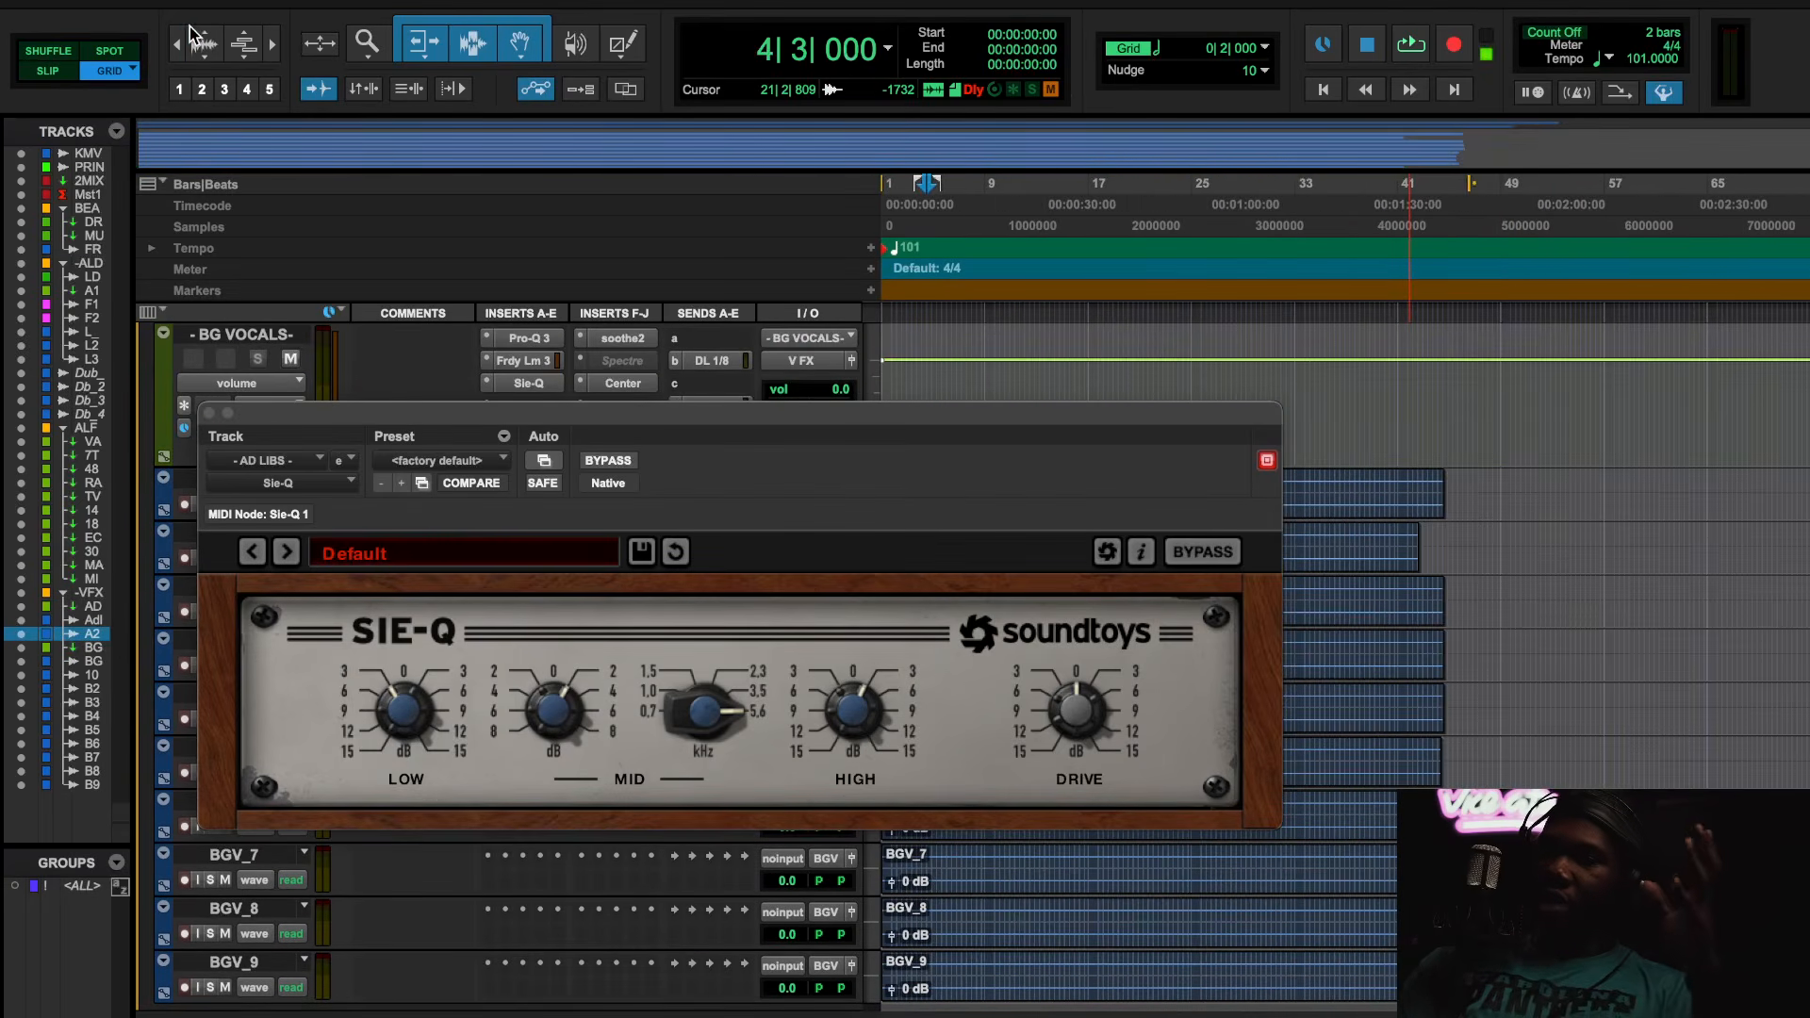
{"action": "left_click", "coordinate": [192, 37]}
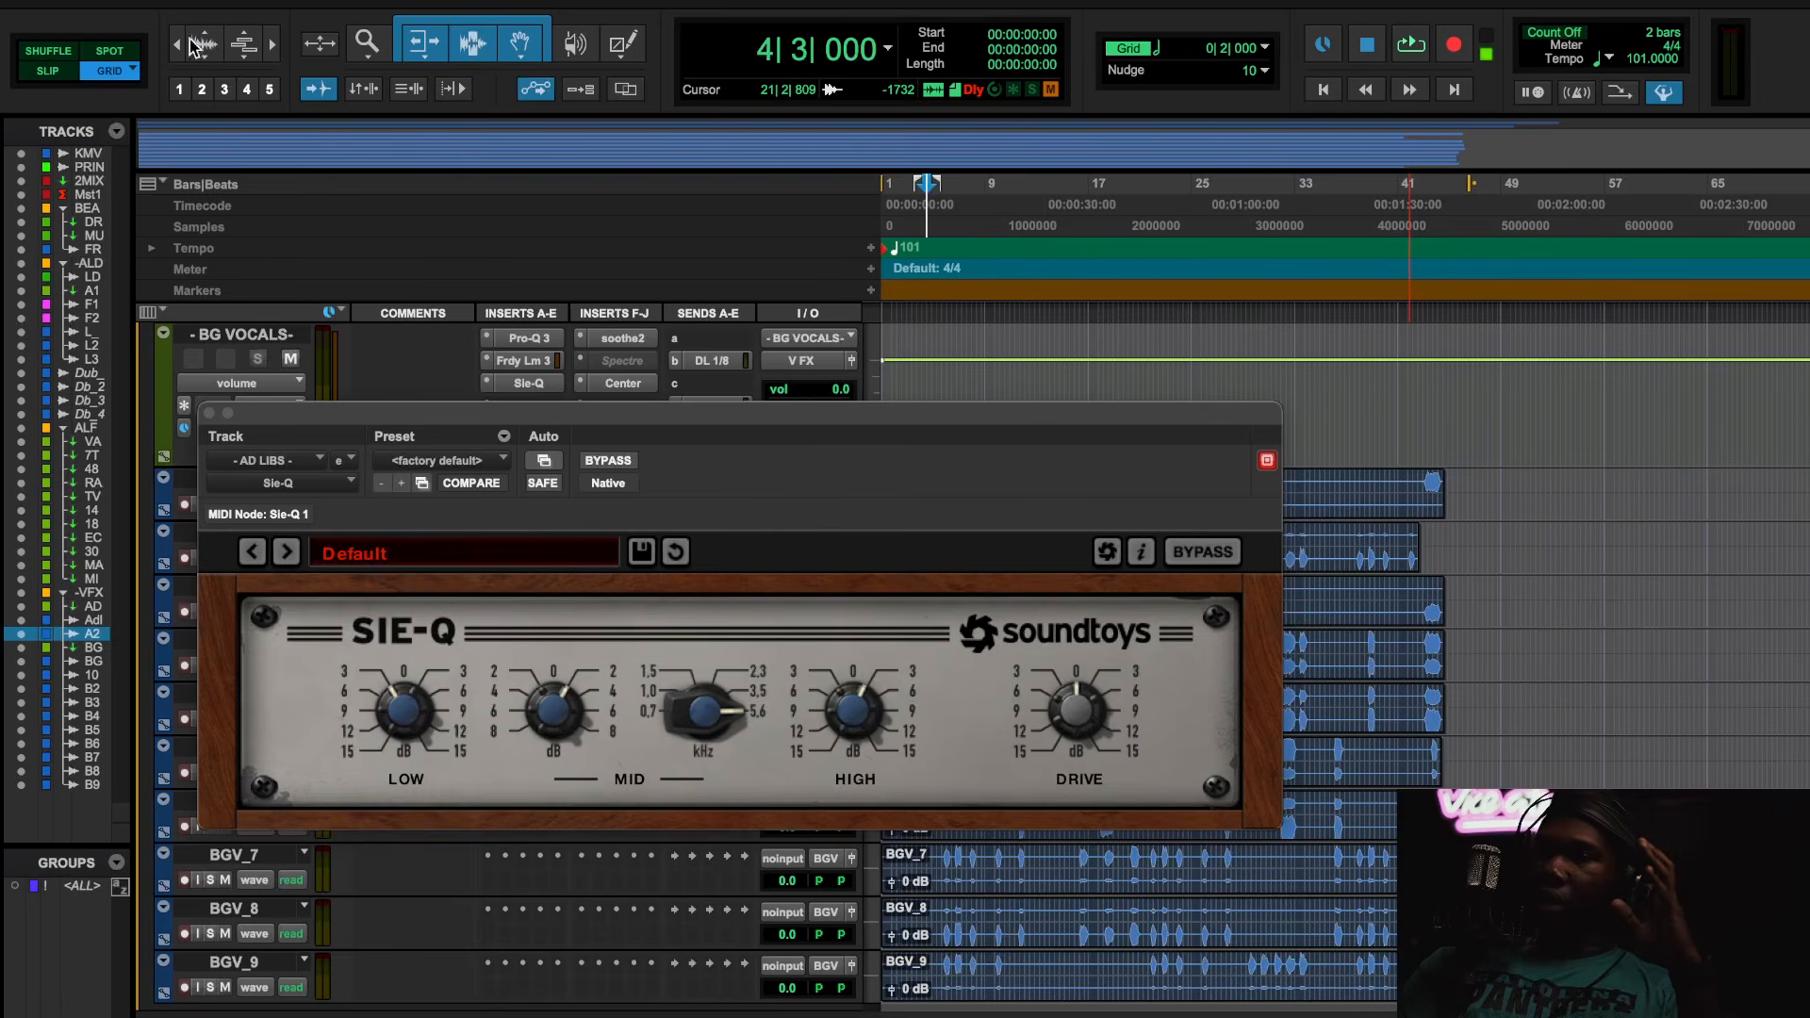
{"action": "left_click", "coordinate": [209, 413]}
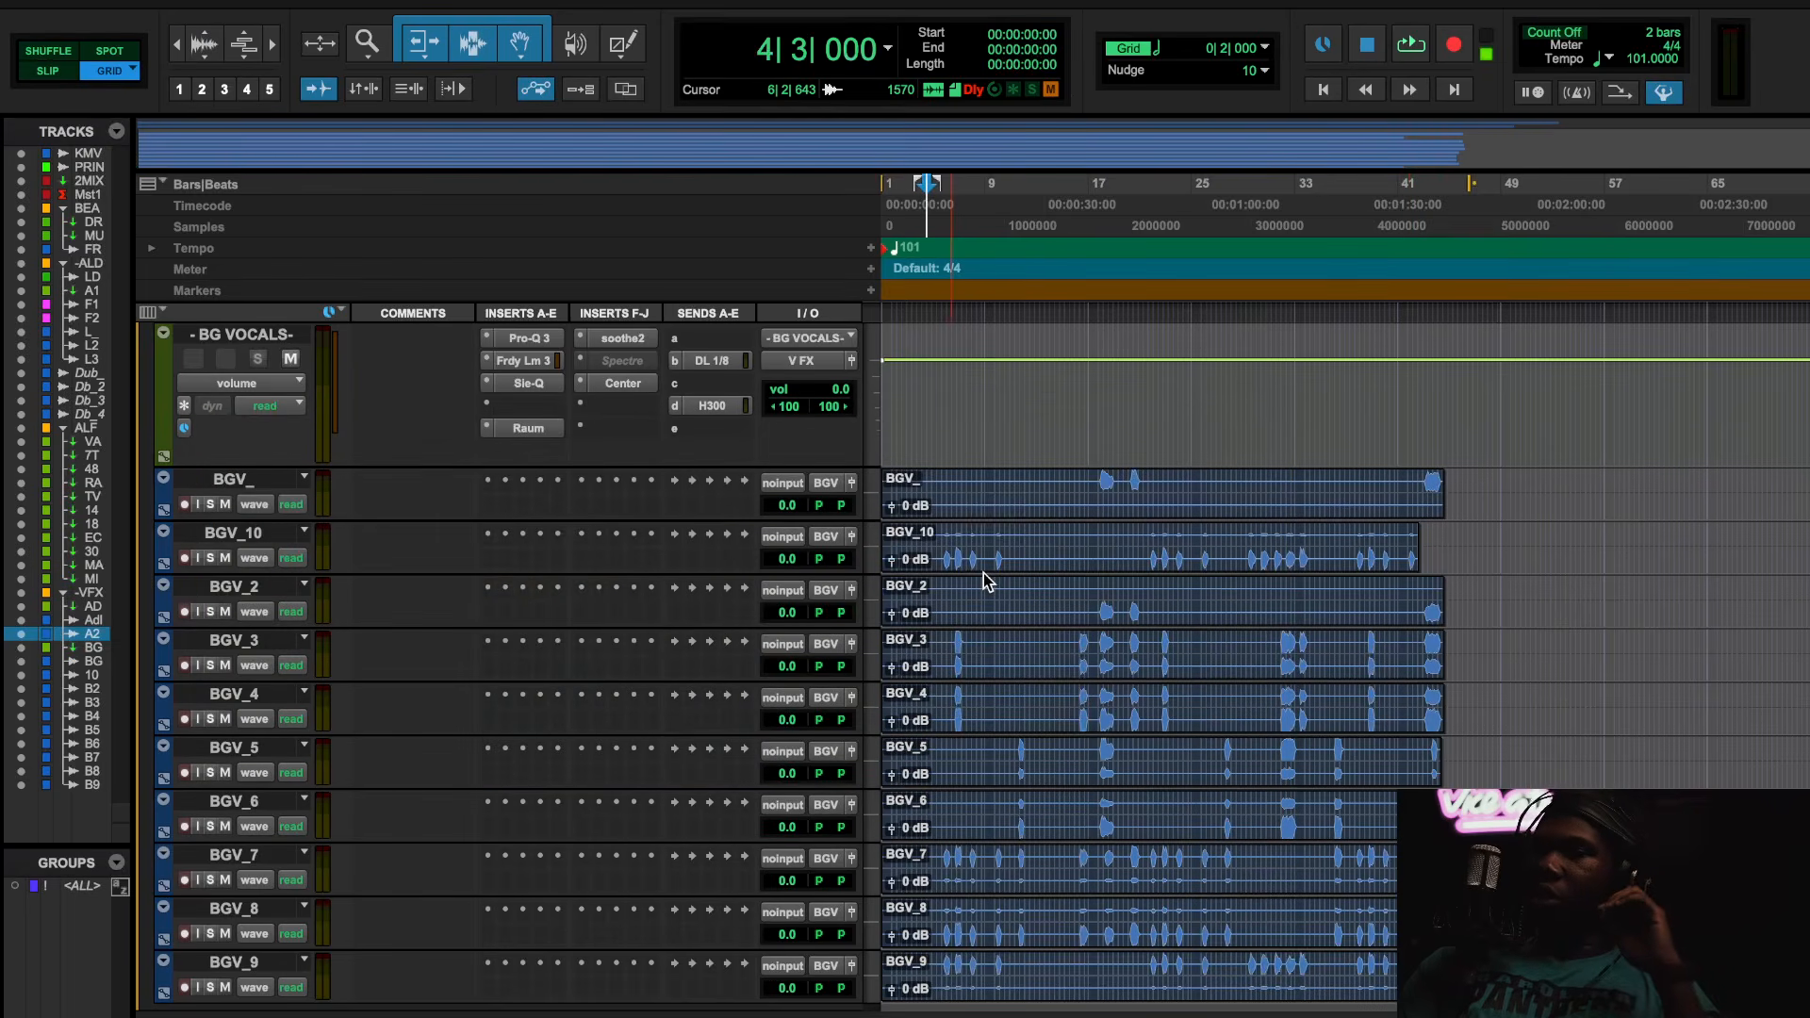
{"action": "scroll", "coordinate": [980, 577], "scroll_direction": "up", "scroll_amount": 1}
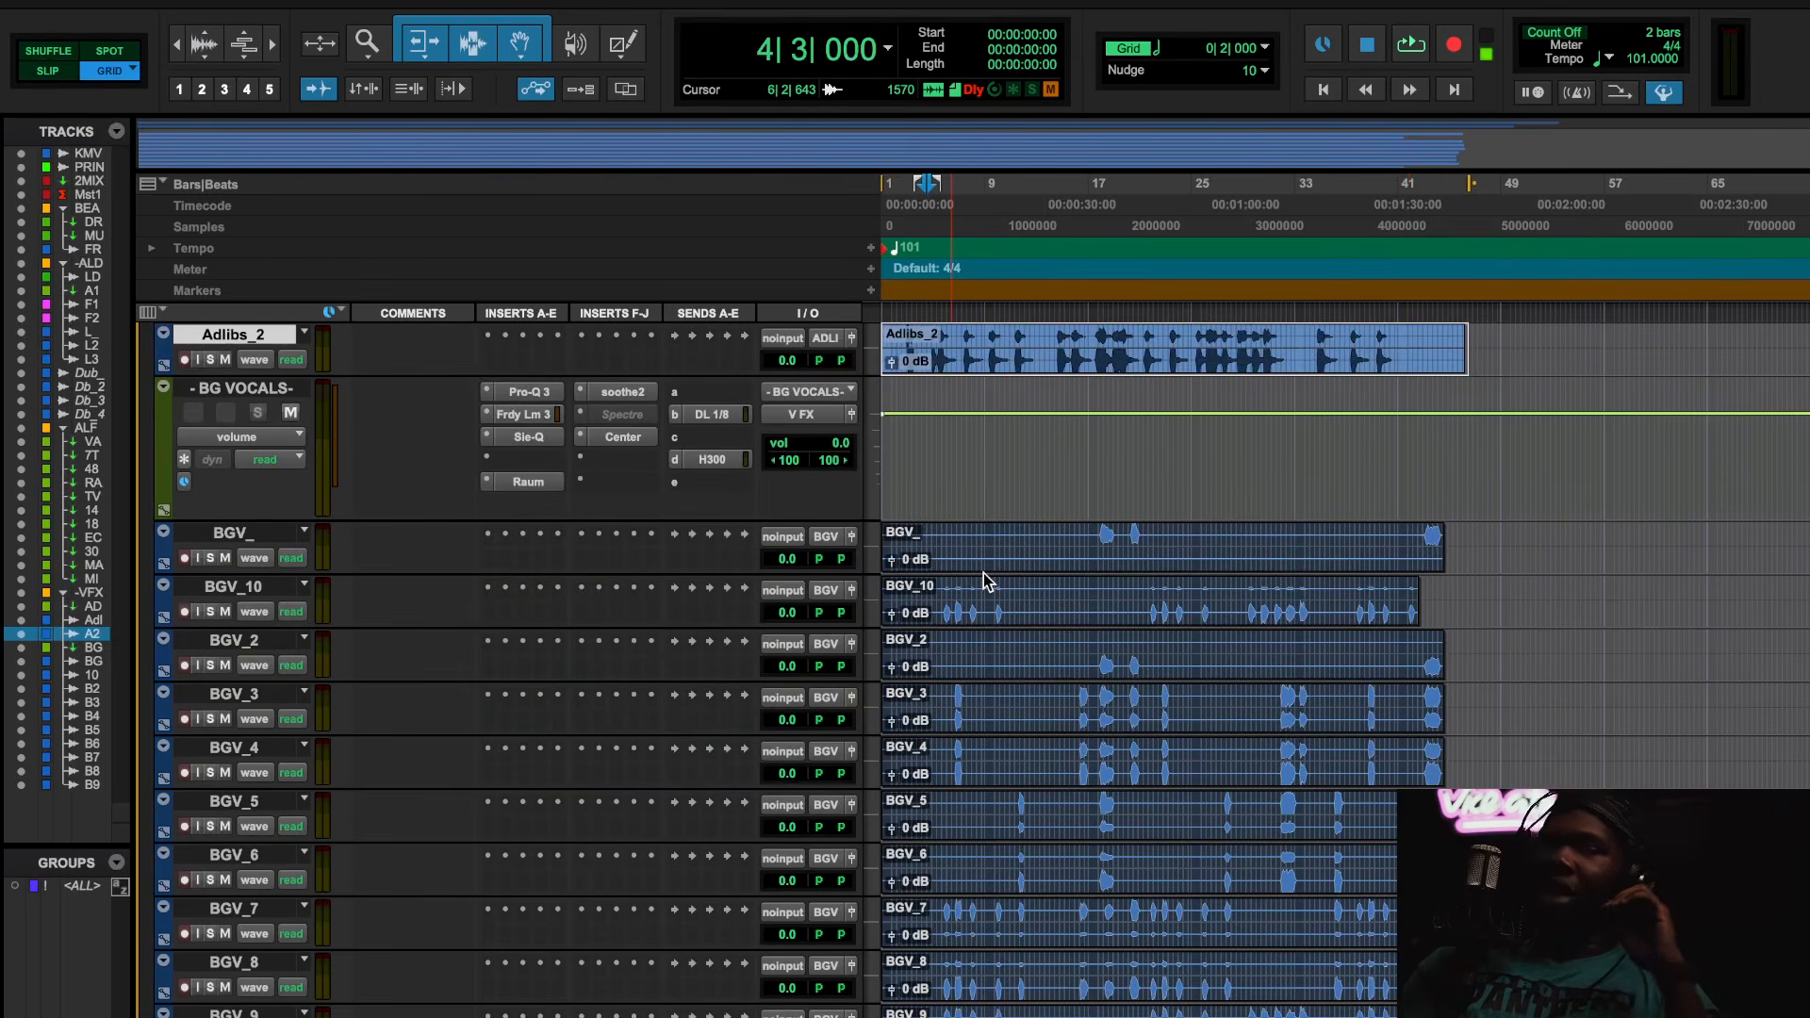
- Open the Sie-Q insert on the BG VOCALS track and place its window clear of the timeline rulers
{"action": "left_click", "coordinate": [529, 439]}
{"action": "left_click_drag", "start_coordinate": [701, 413], "coordinate": [707, 189]}
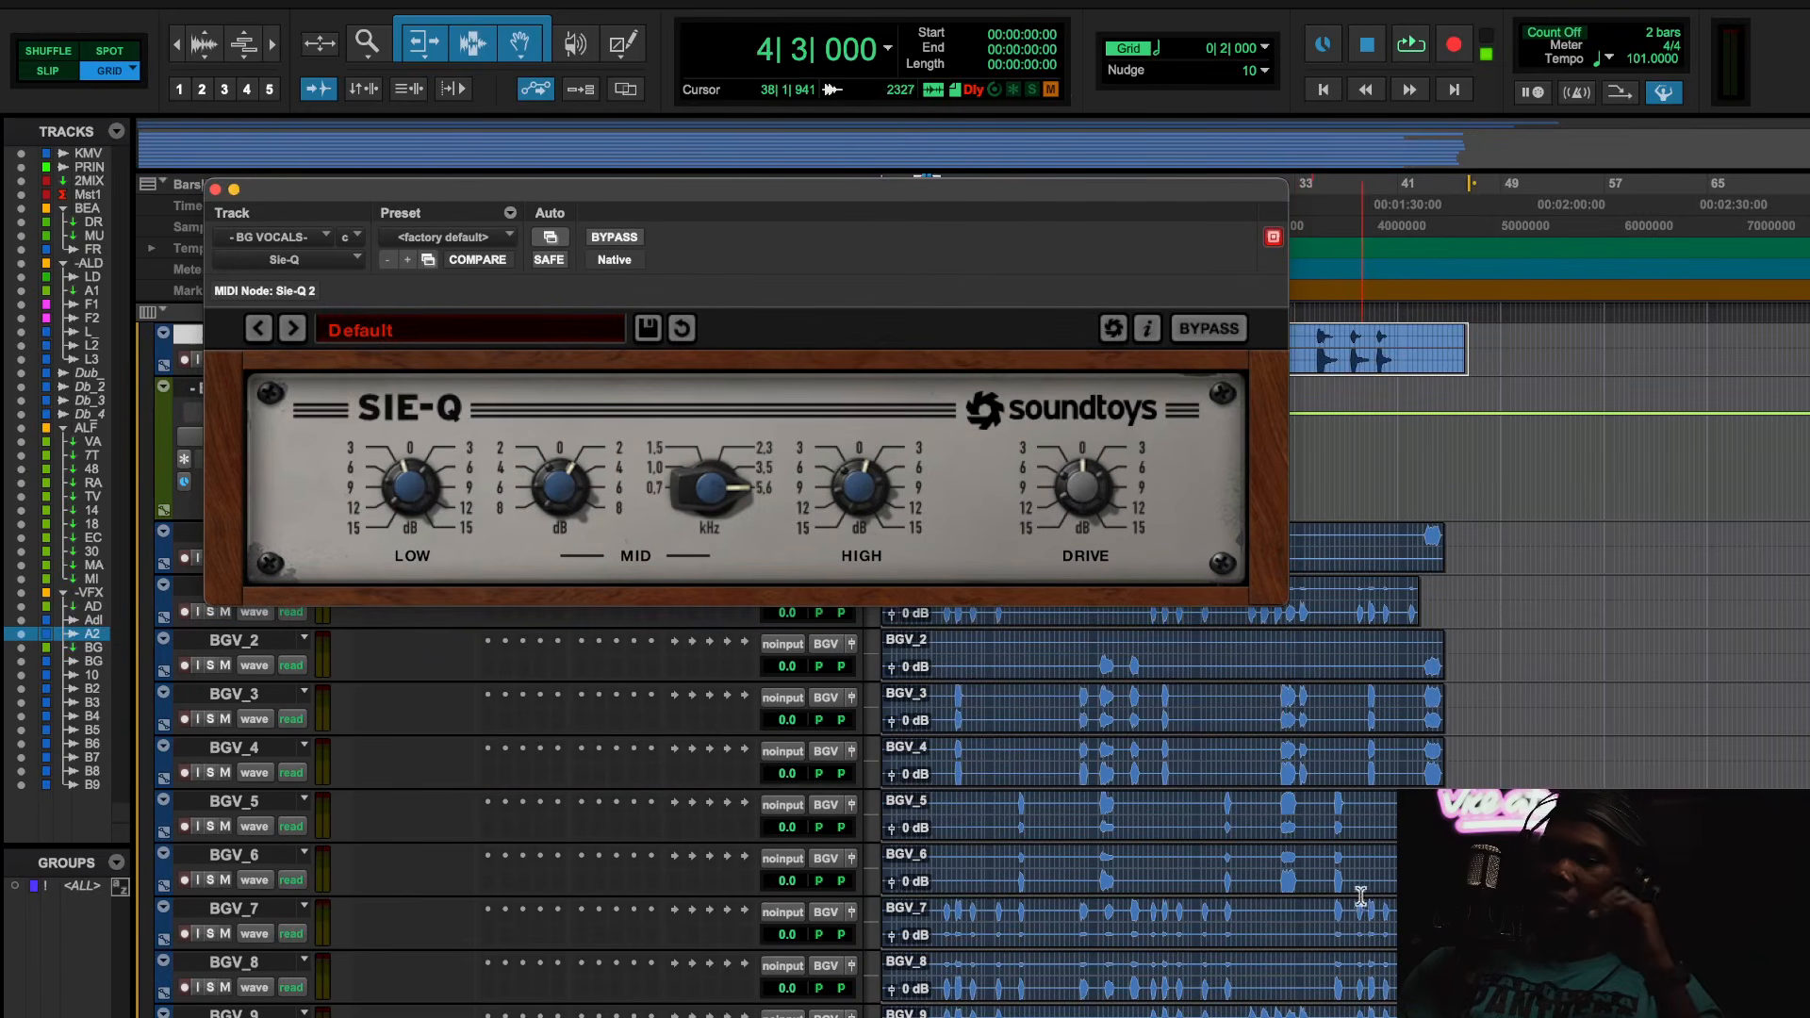
{"action": "scroll", "coordinate": [1361, 897], "scroll_direction": "up", "scroll_amount": 3}
{"action": "left_click_drag", "start_coordinate": [1070, 185], "coordinate": [1037, 393]}
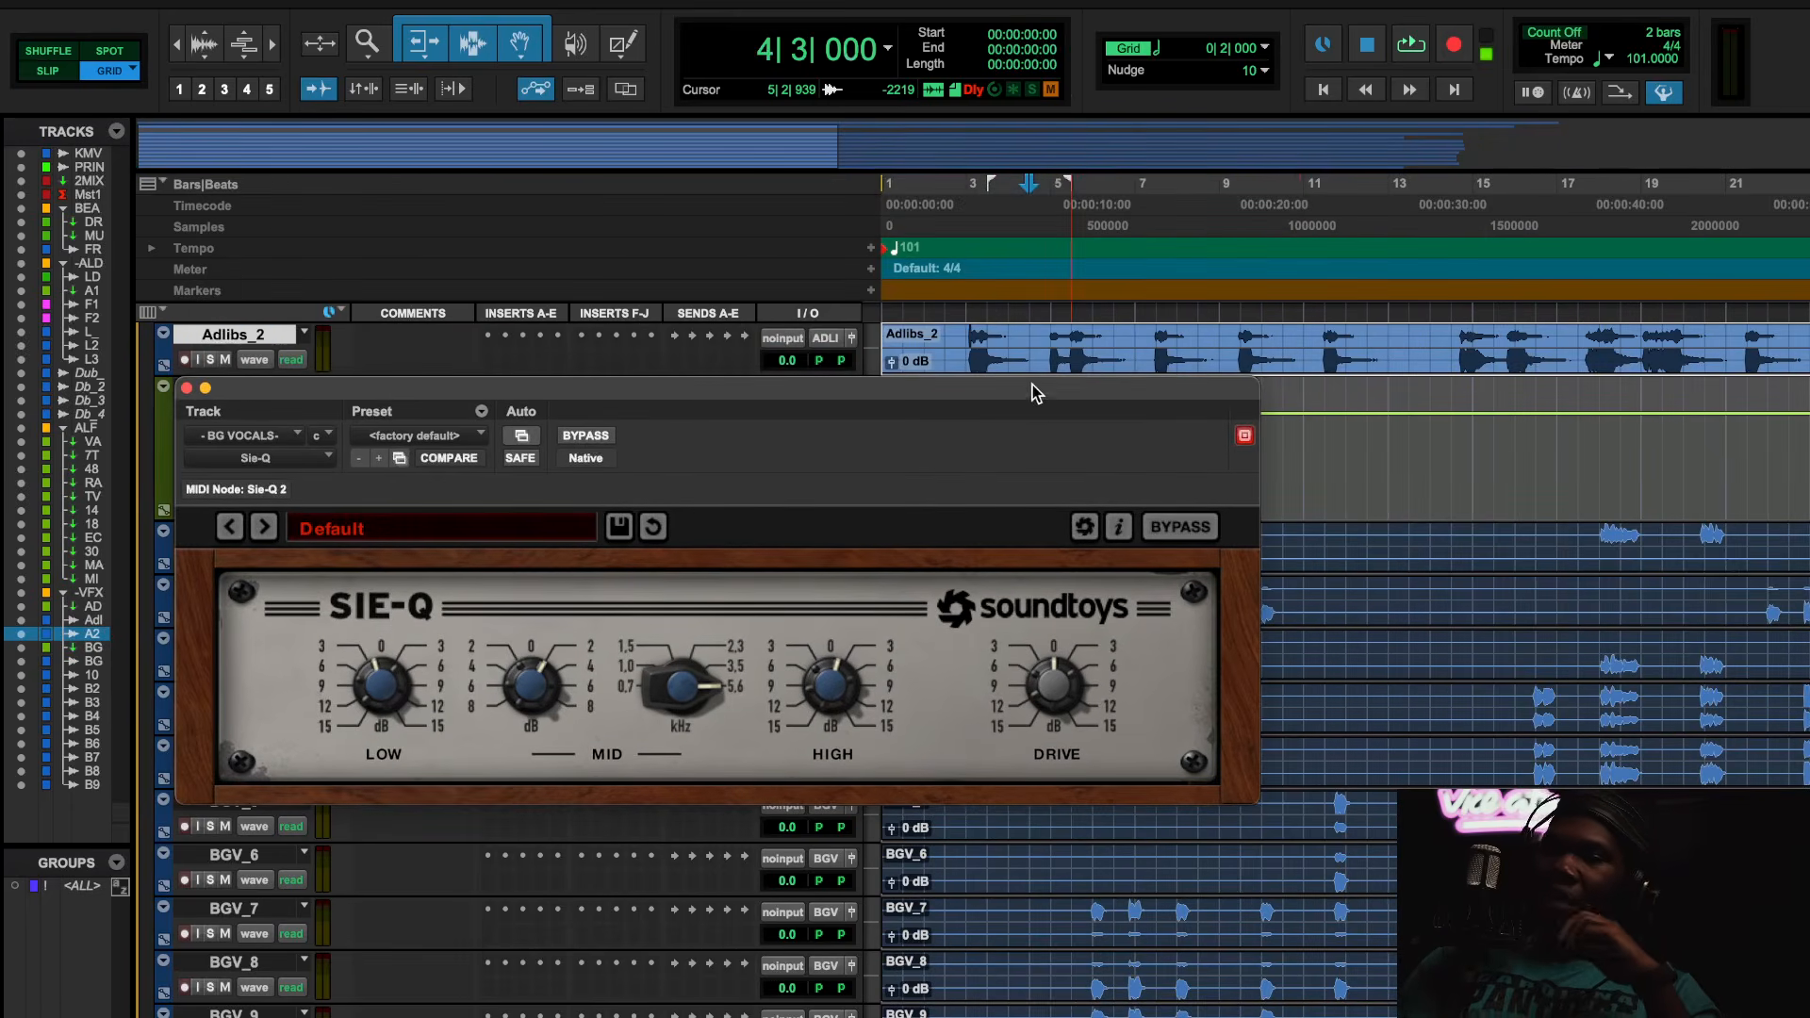
- Play the song from bar 4 and compare Sie-Q bypassed and engaged on BG VOCALS, closing the plug-in at the end
{"action": "left_click", "coordinate": [1049, 209]}
{"action": "left_click", "coordinate": [1019, 217]}
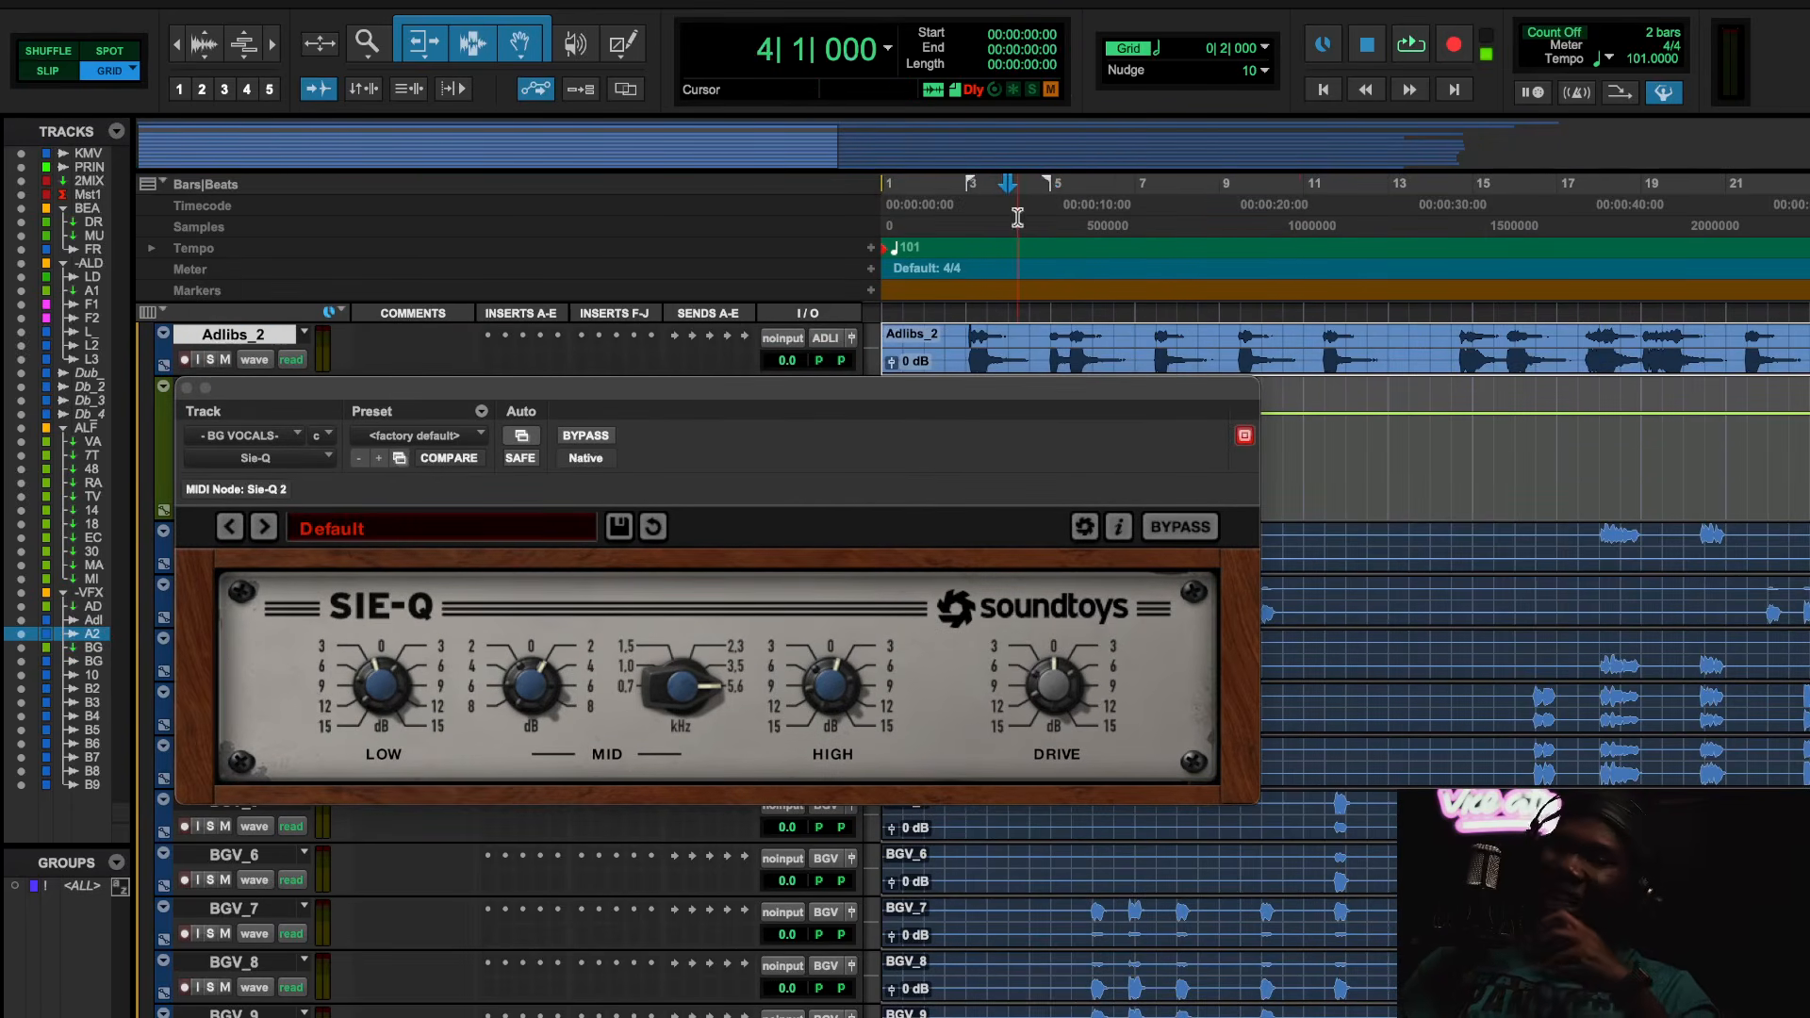
{"action": "key", "text": "space"}
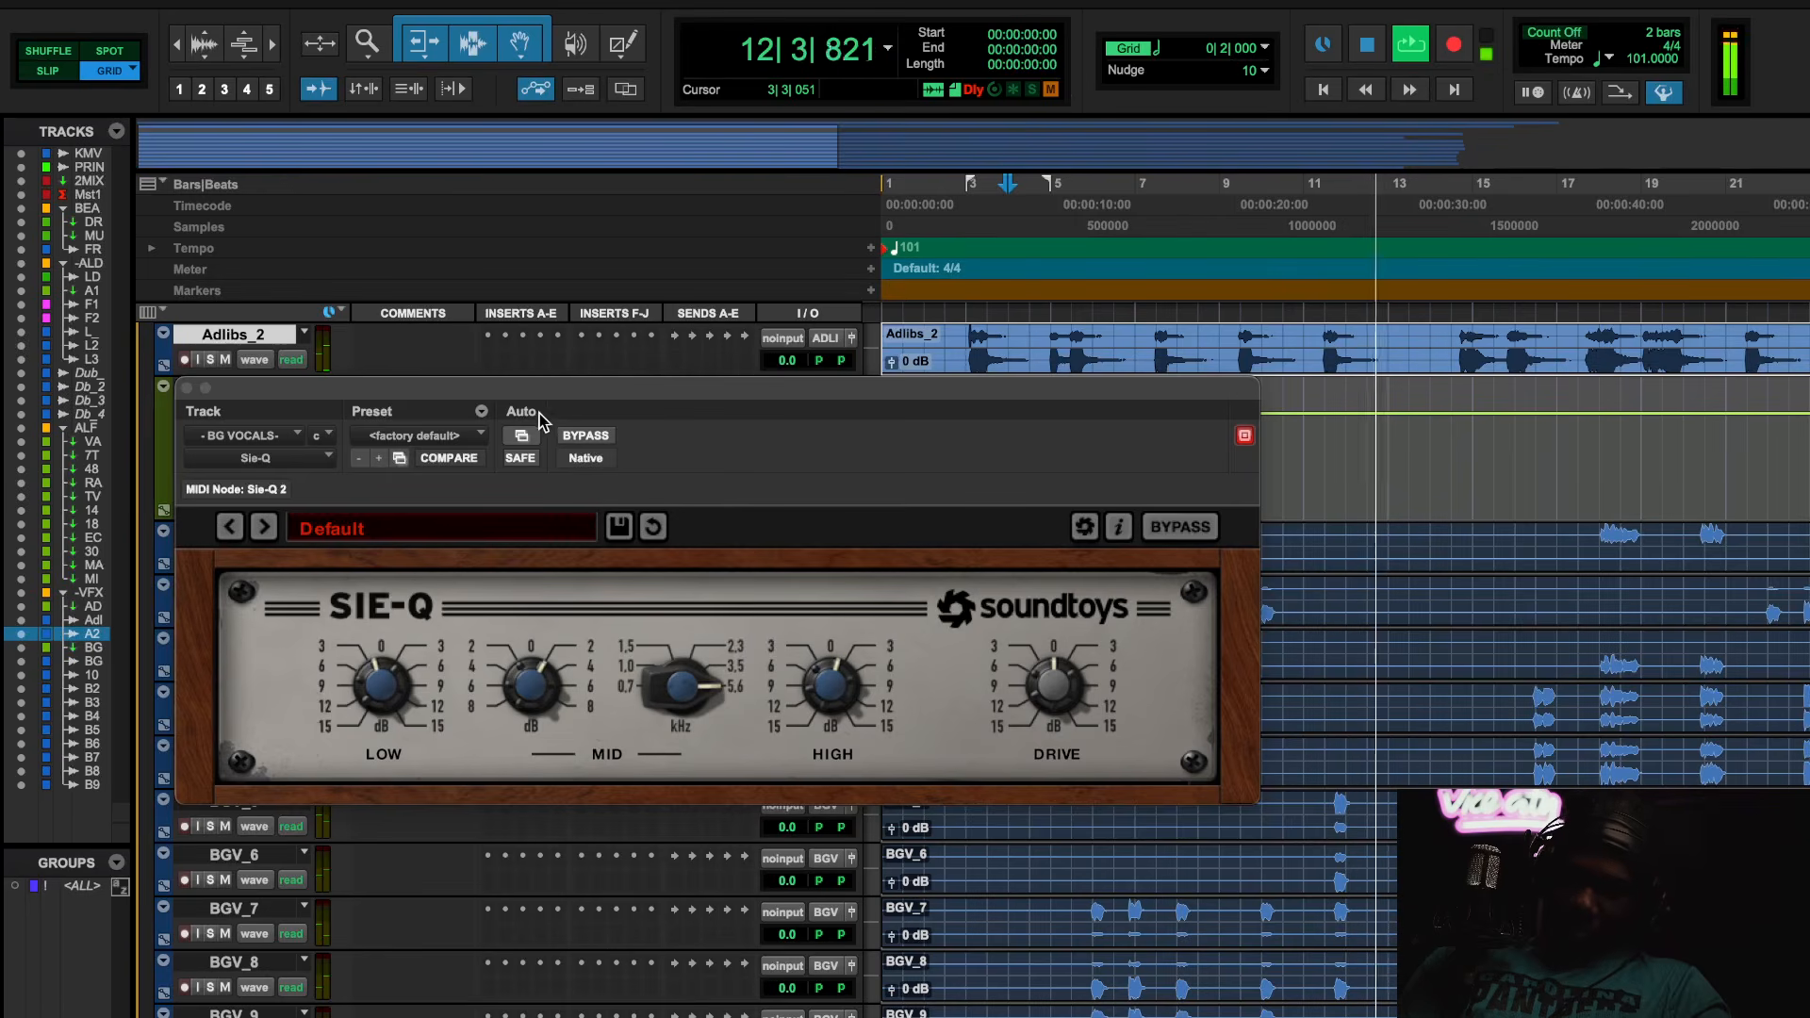
{"action": "left_click", "coordinate": [586, 436]}
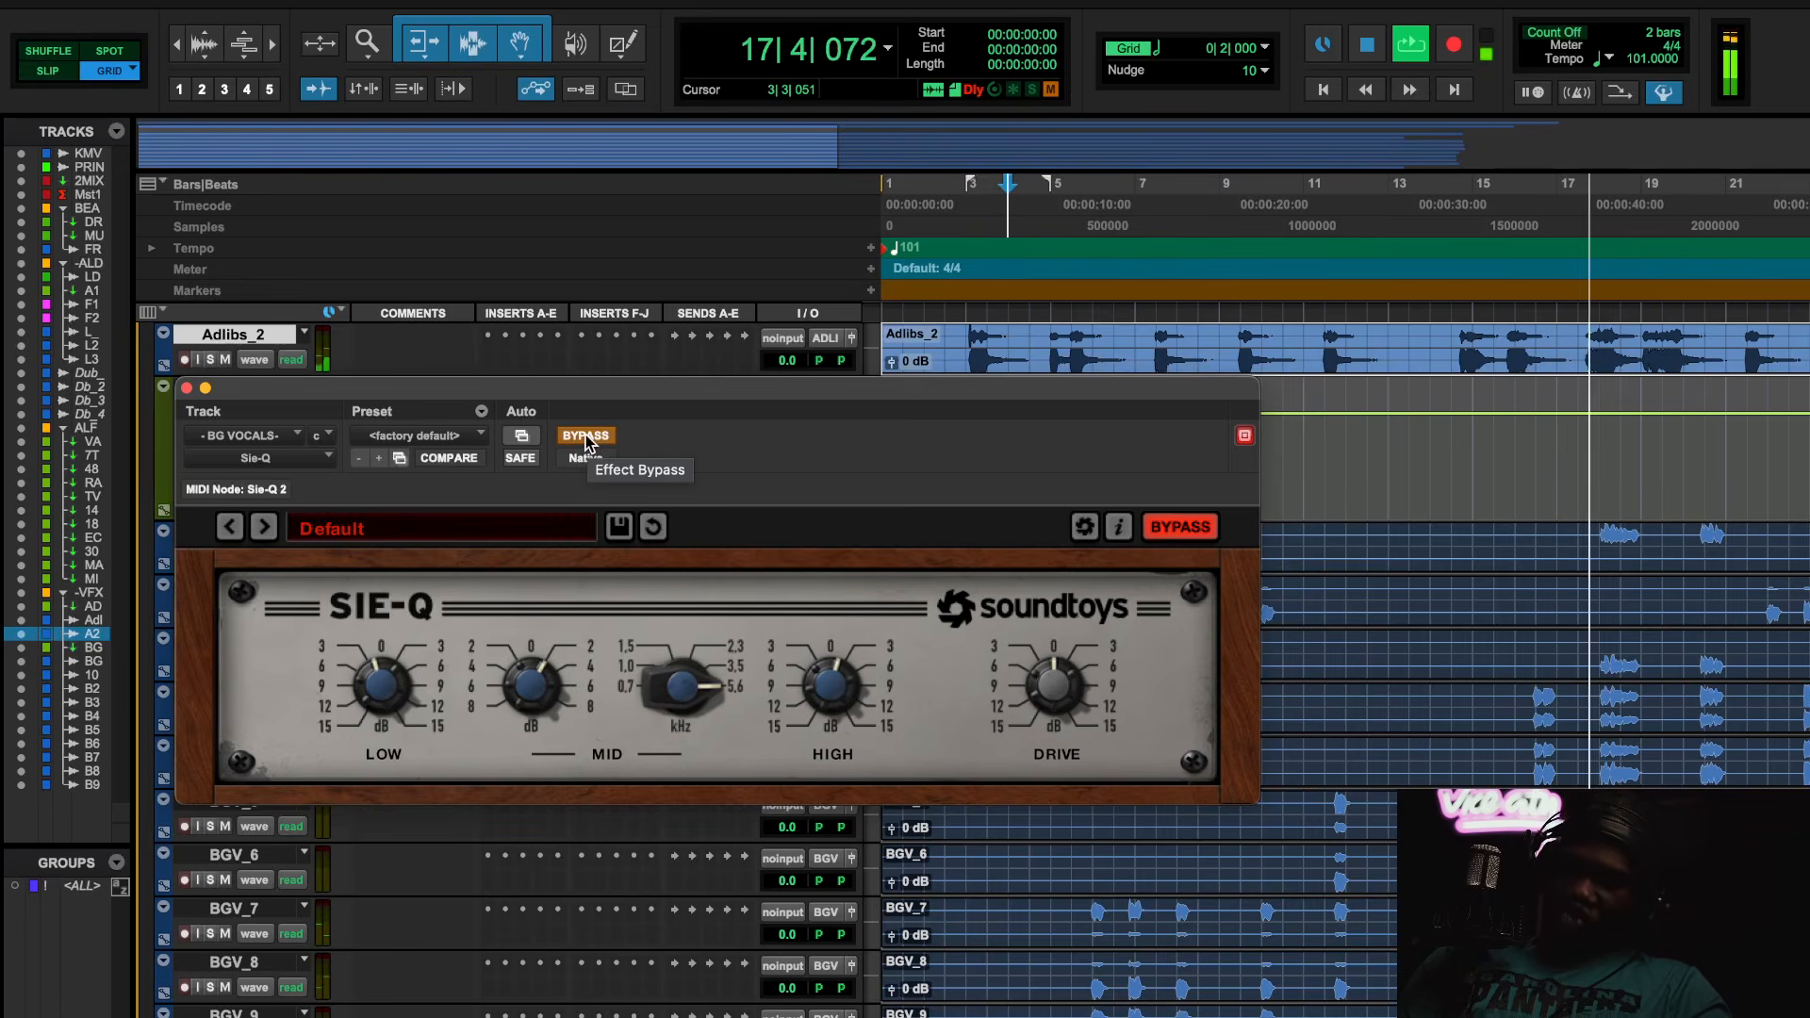
{"action": "left_click", "coordinate": [586, 436]}
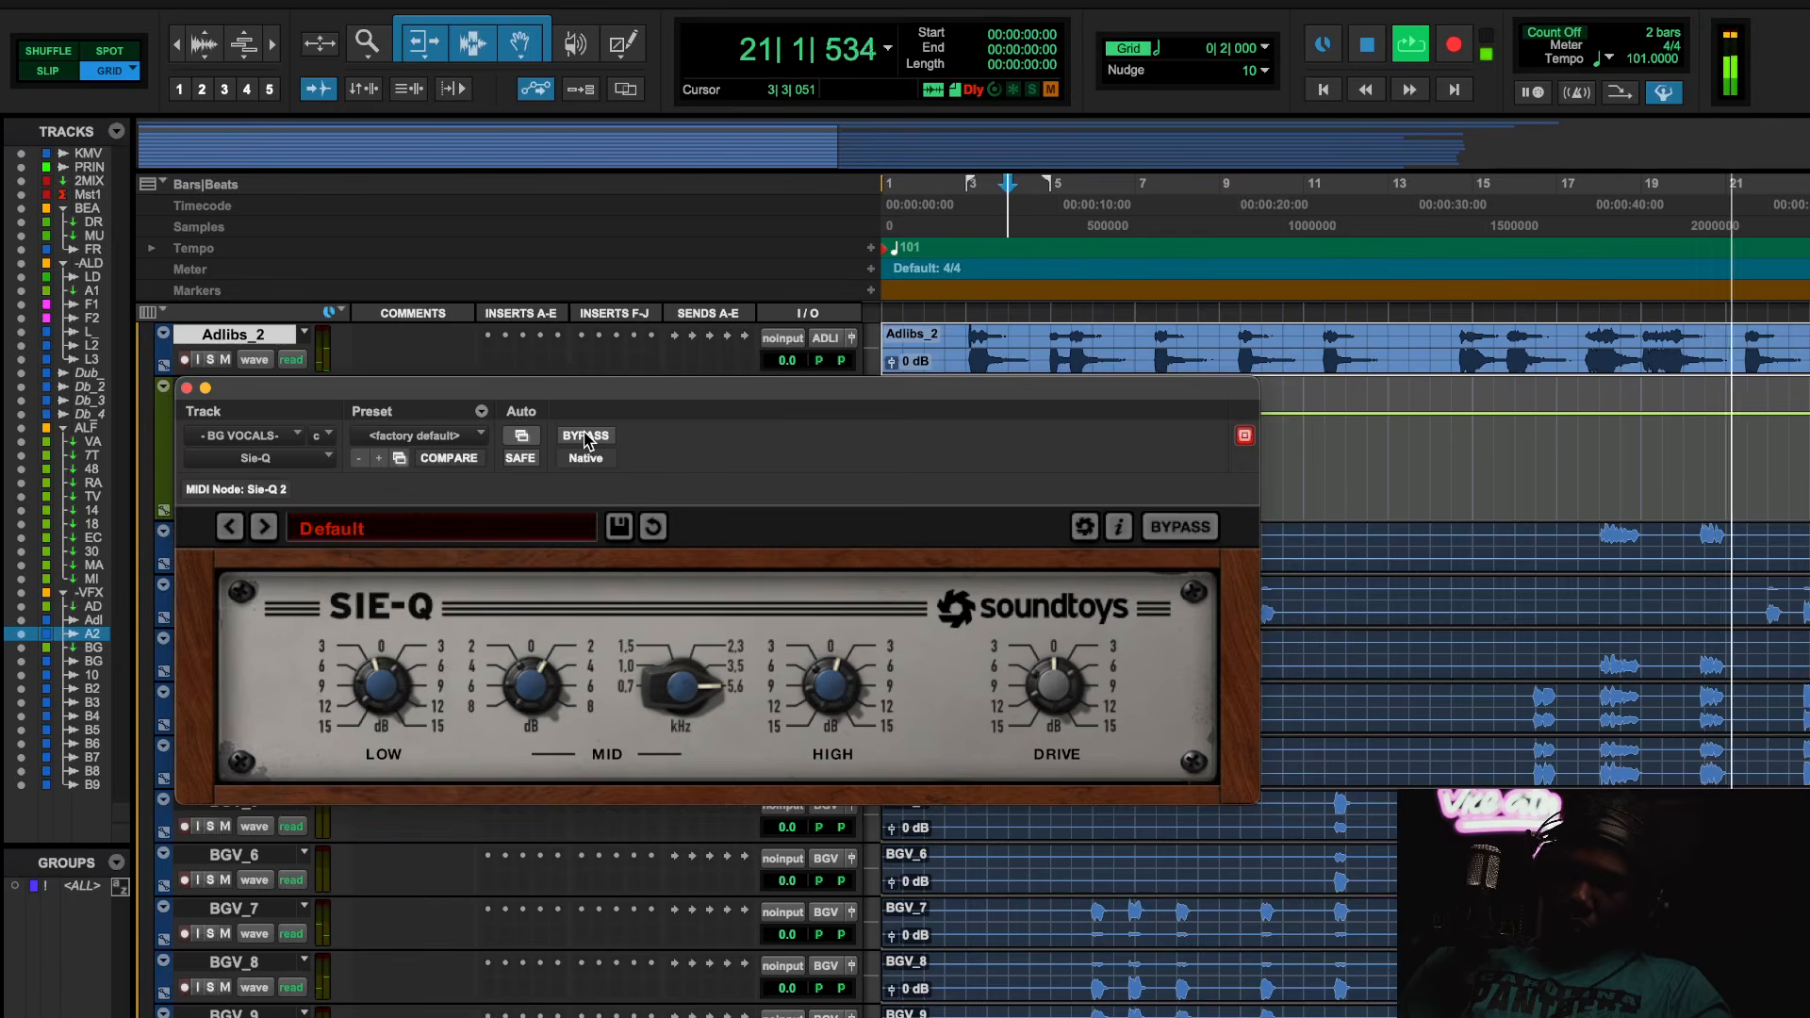
{"action": "left_click", "coordinate": [585, 436]}
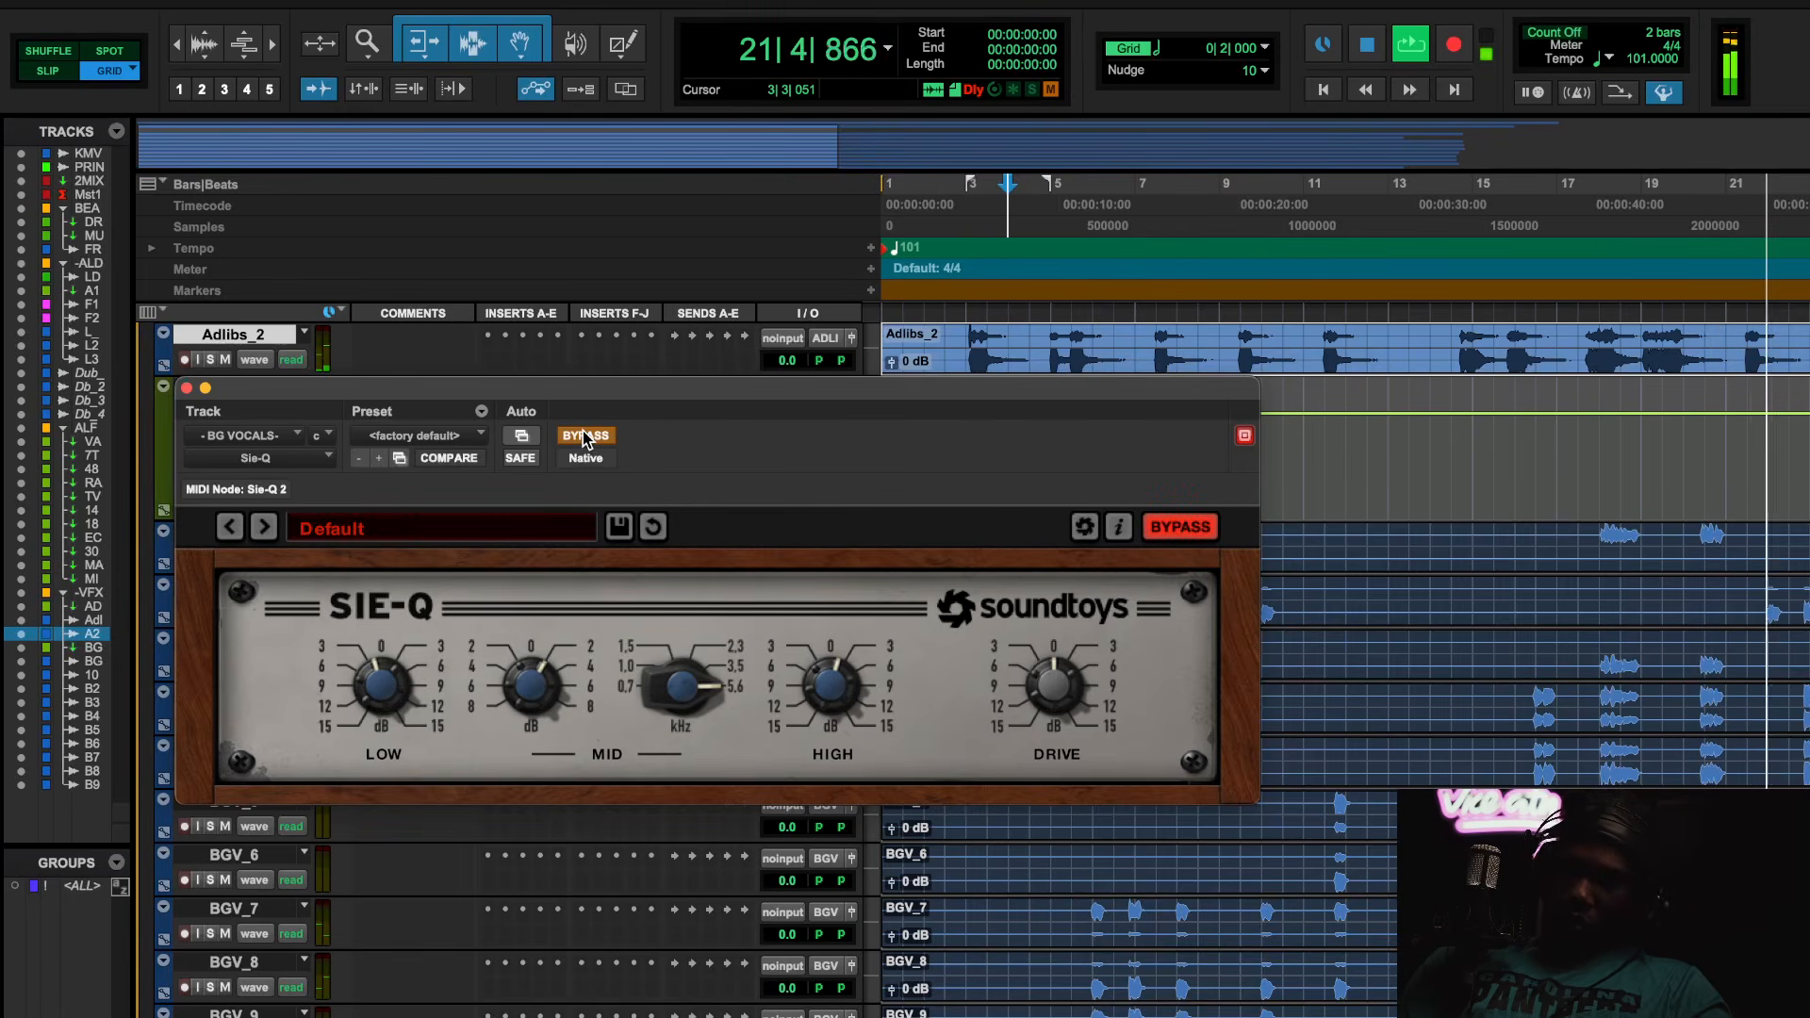
{"action": "left_click", "coordinate": [585, 437]}
{"action": "key", "text": "space"}
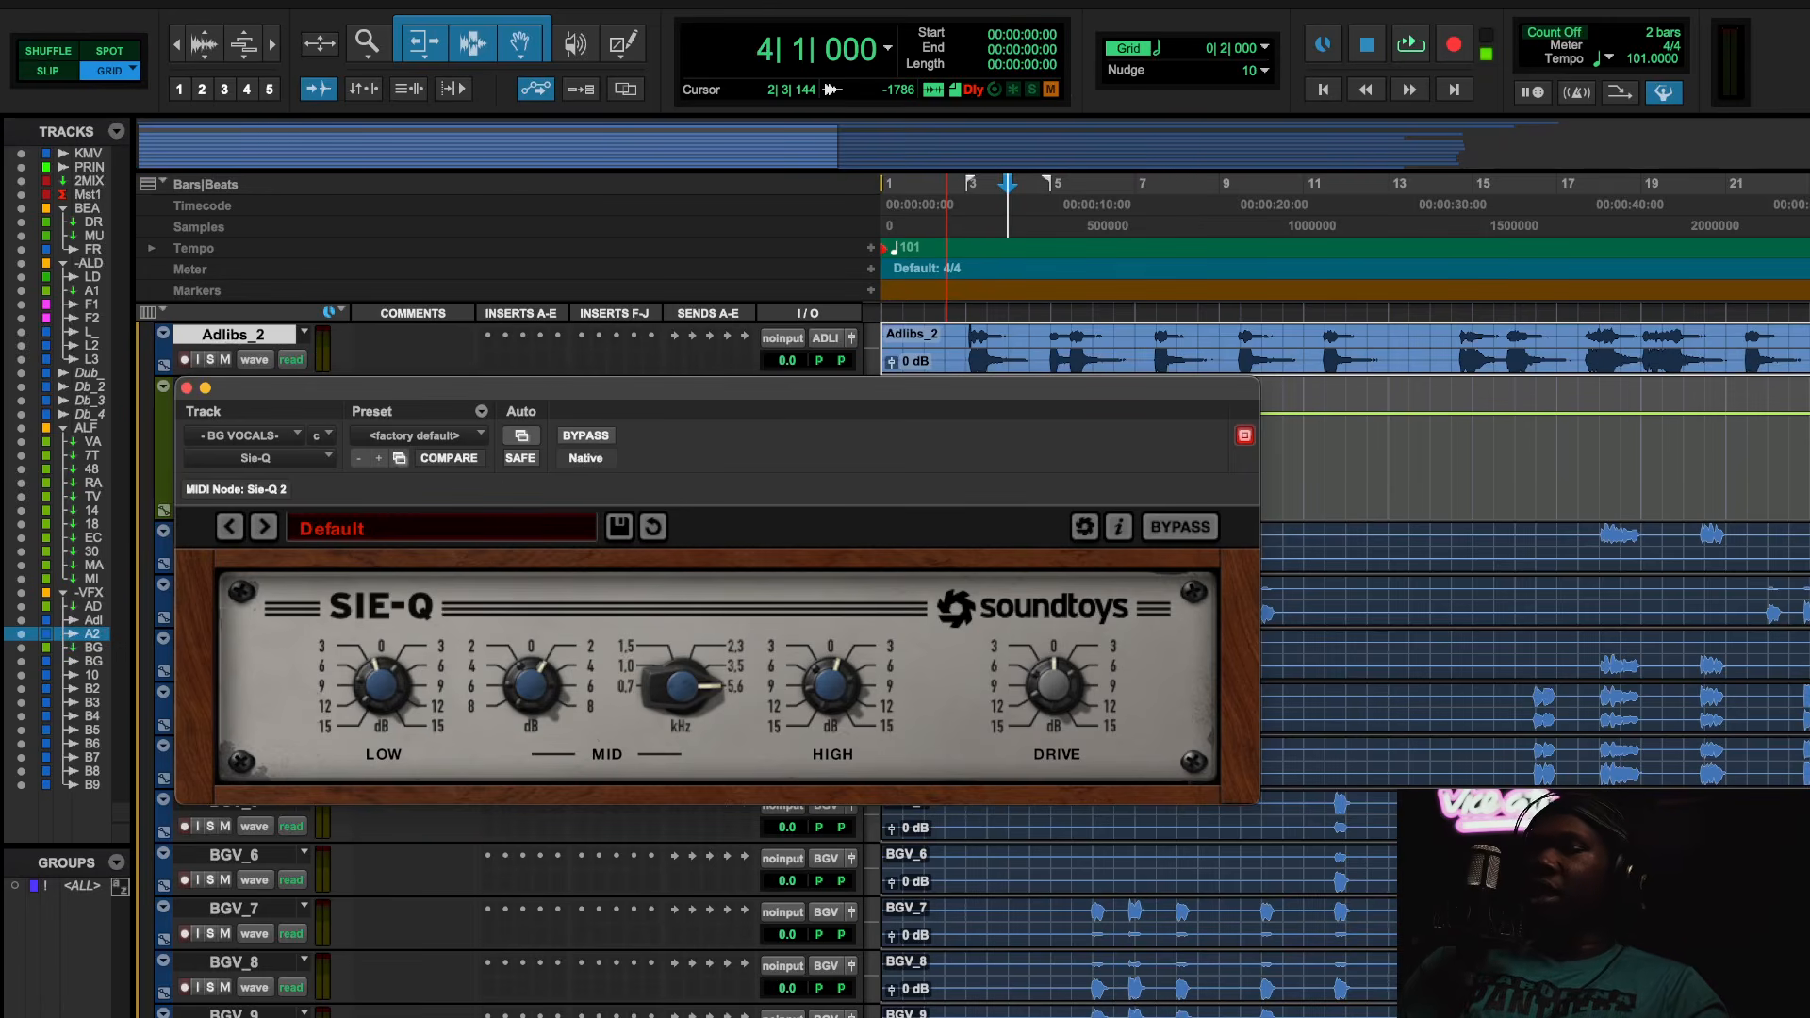
{"action": "left_click", "coordinate": [186, 389]}
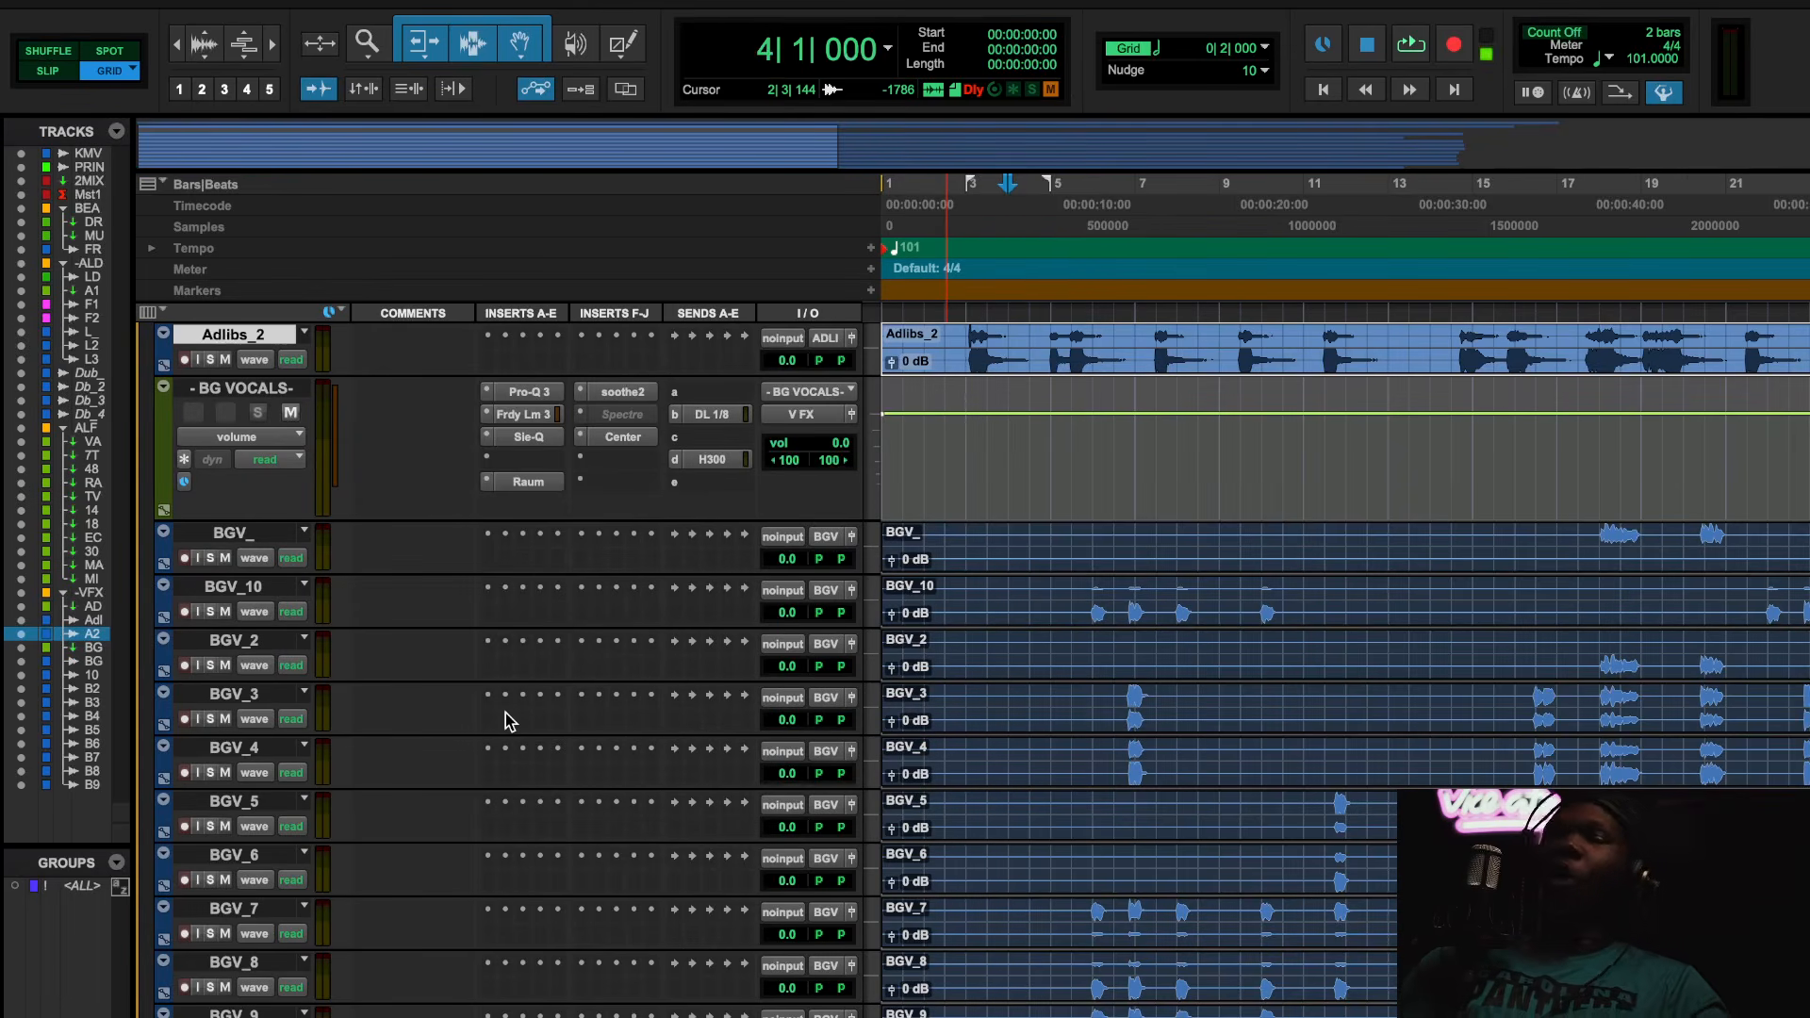
- Reopen Sie-Q on BG VOCALS for another look at its knob settings, closing it again
{"action": "scroll", "coordinate": [823, 817], "scroll_direction": "up", "scroll_amount": 5}
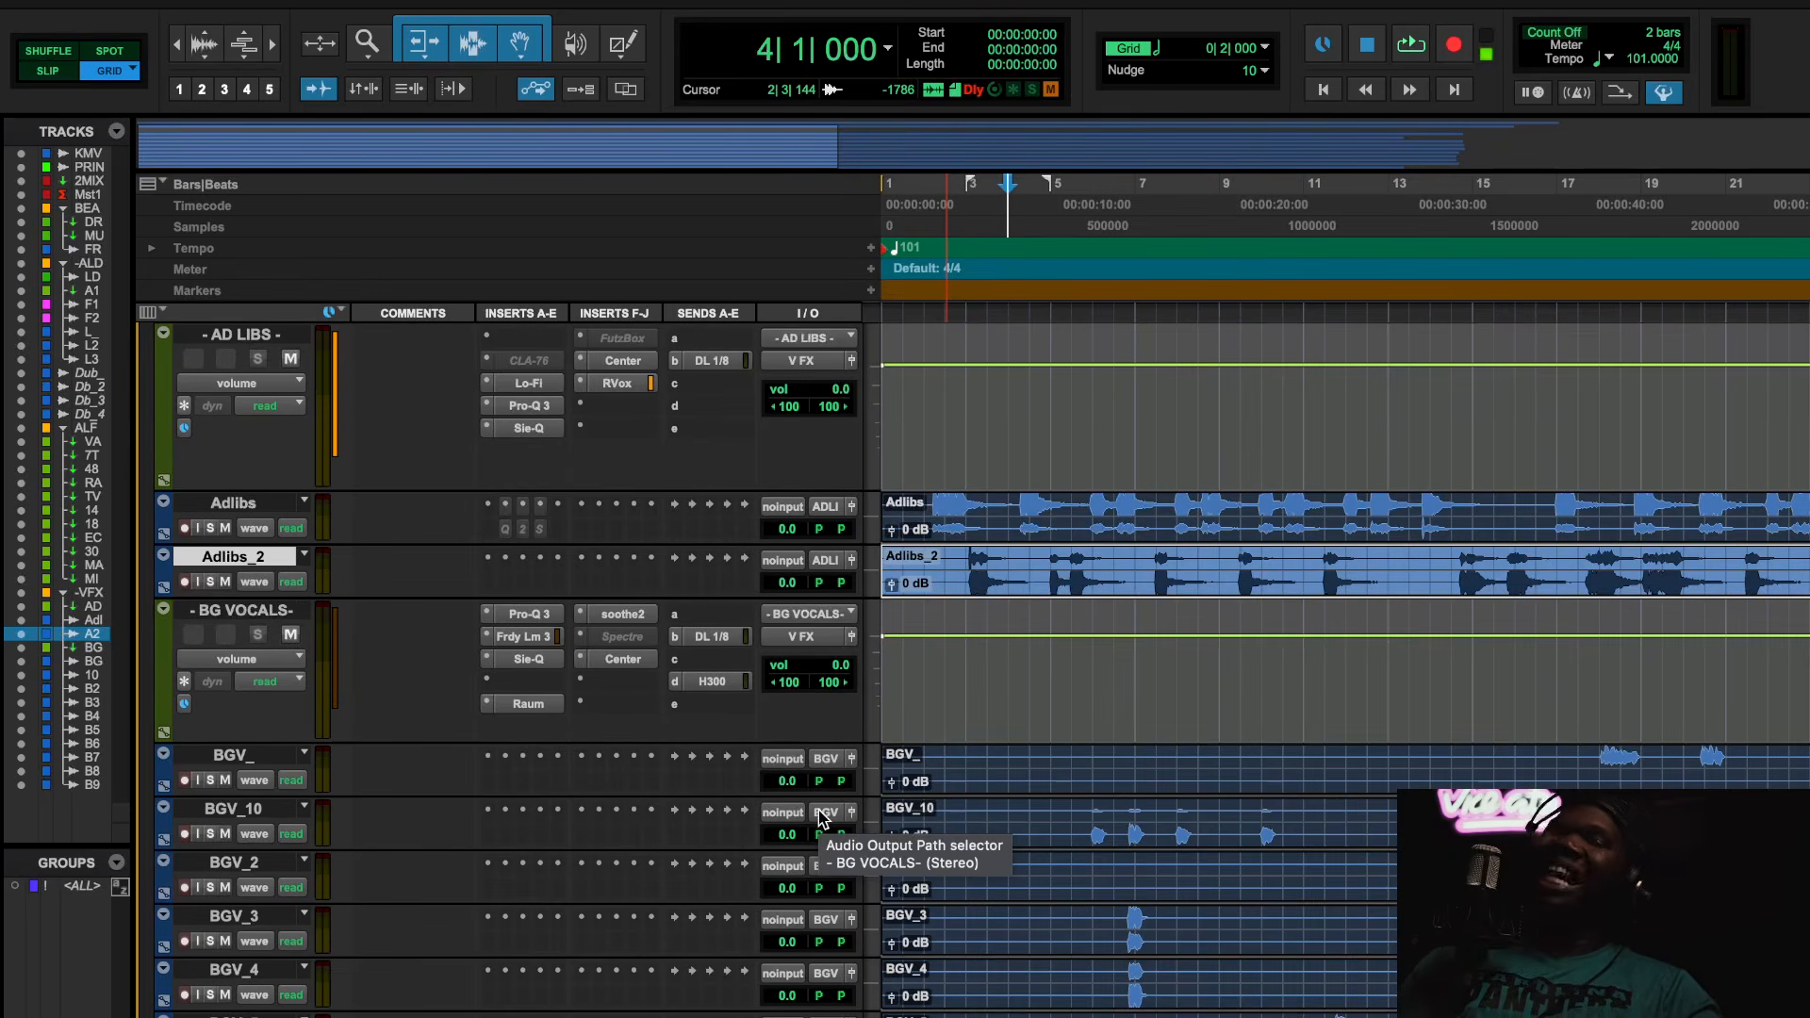
{"action": "scroll", "coordinate": [823, 816], "scroll_direction": "up", "scroll_amount": 4}
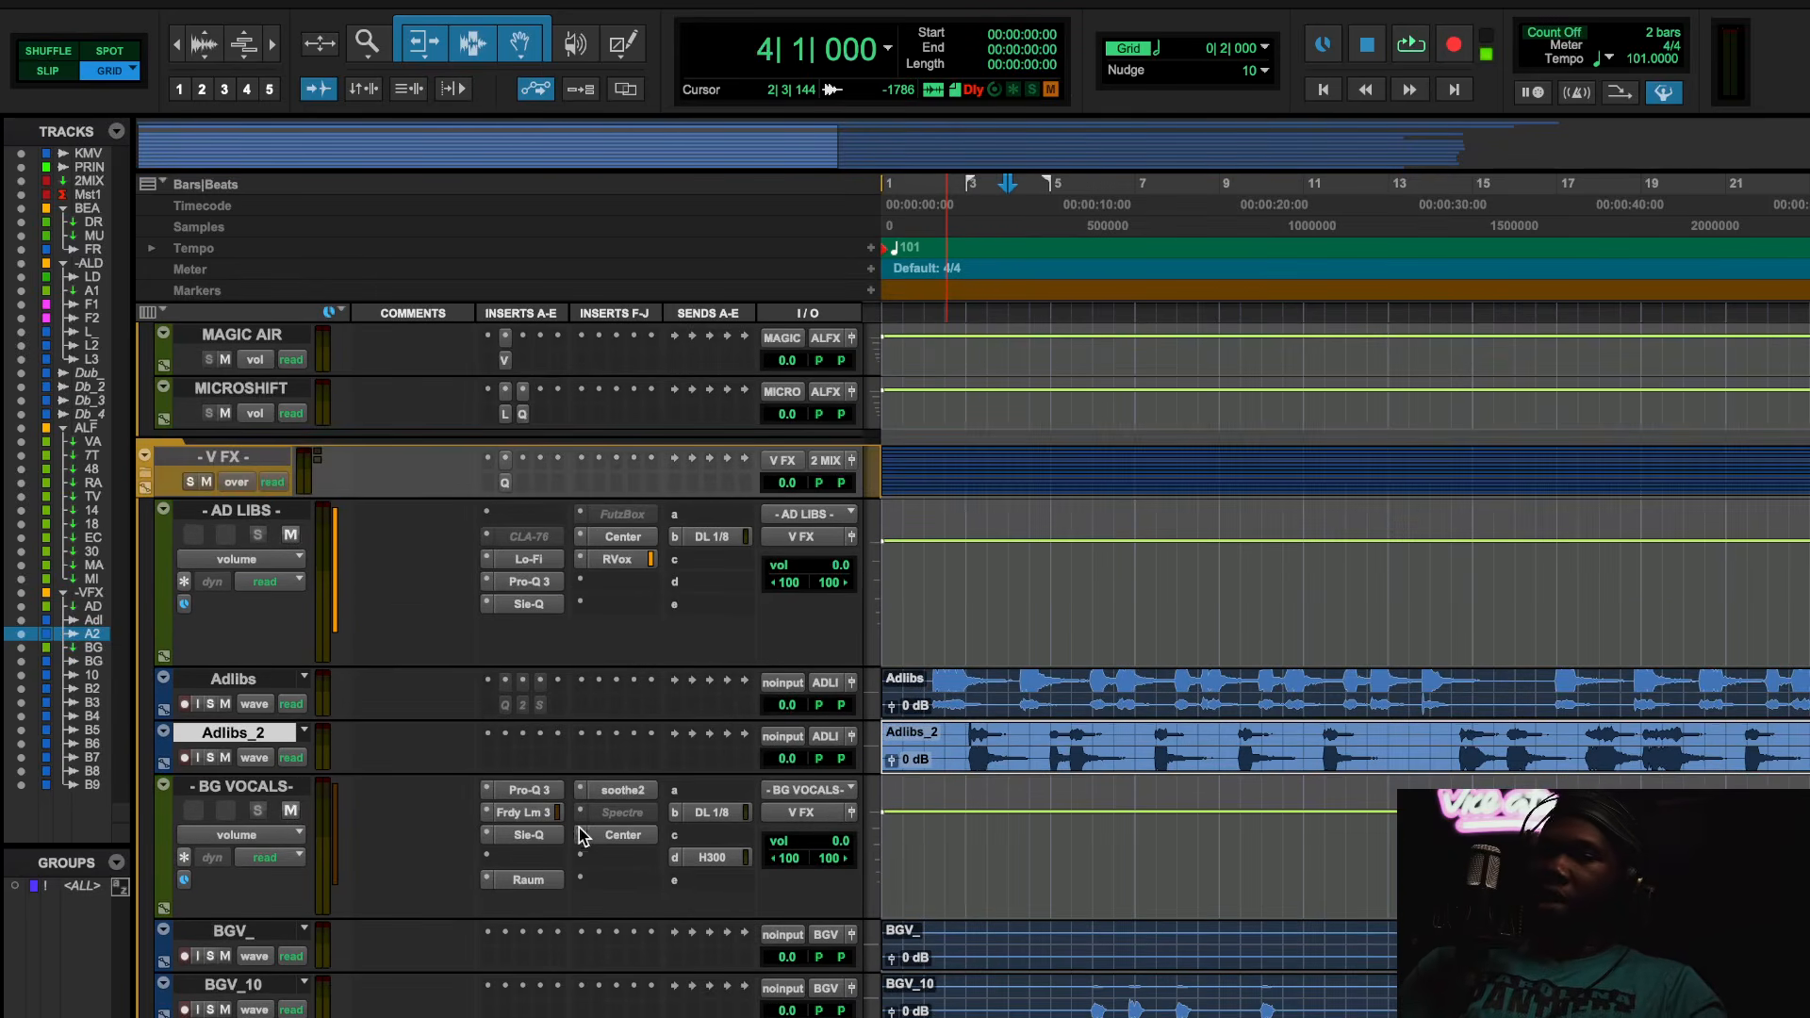
{"action": "left_click", "coordinate": [528, 835]}
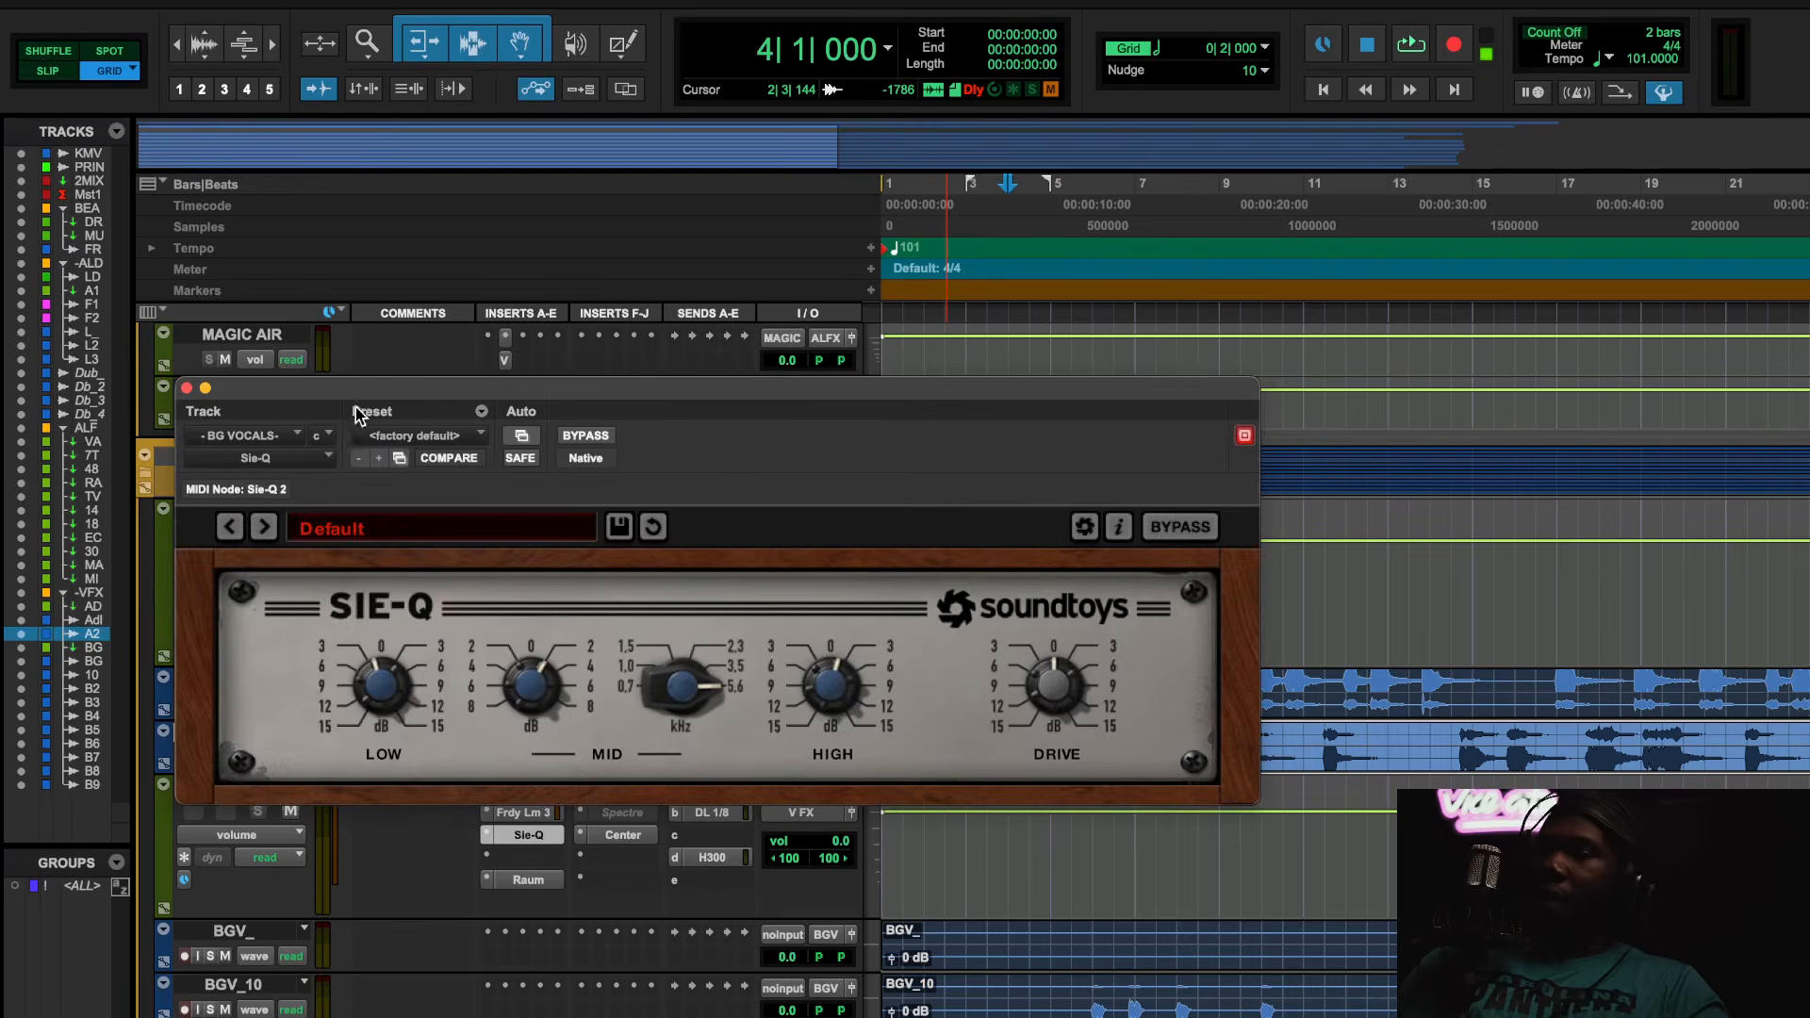
{"action": "left_click", "coordinate": [187, 388]}
{"action": "scroll", "coordinate": [734, 878], "scroll_direction": "down", "scroll_amount": 5}
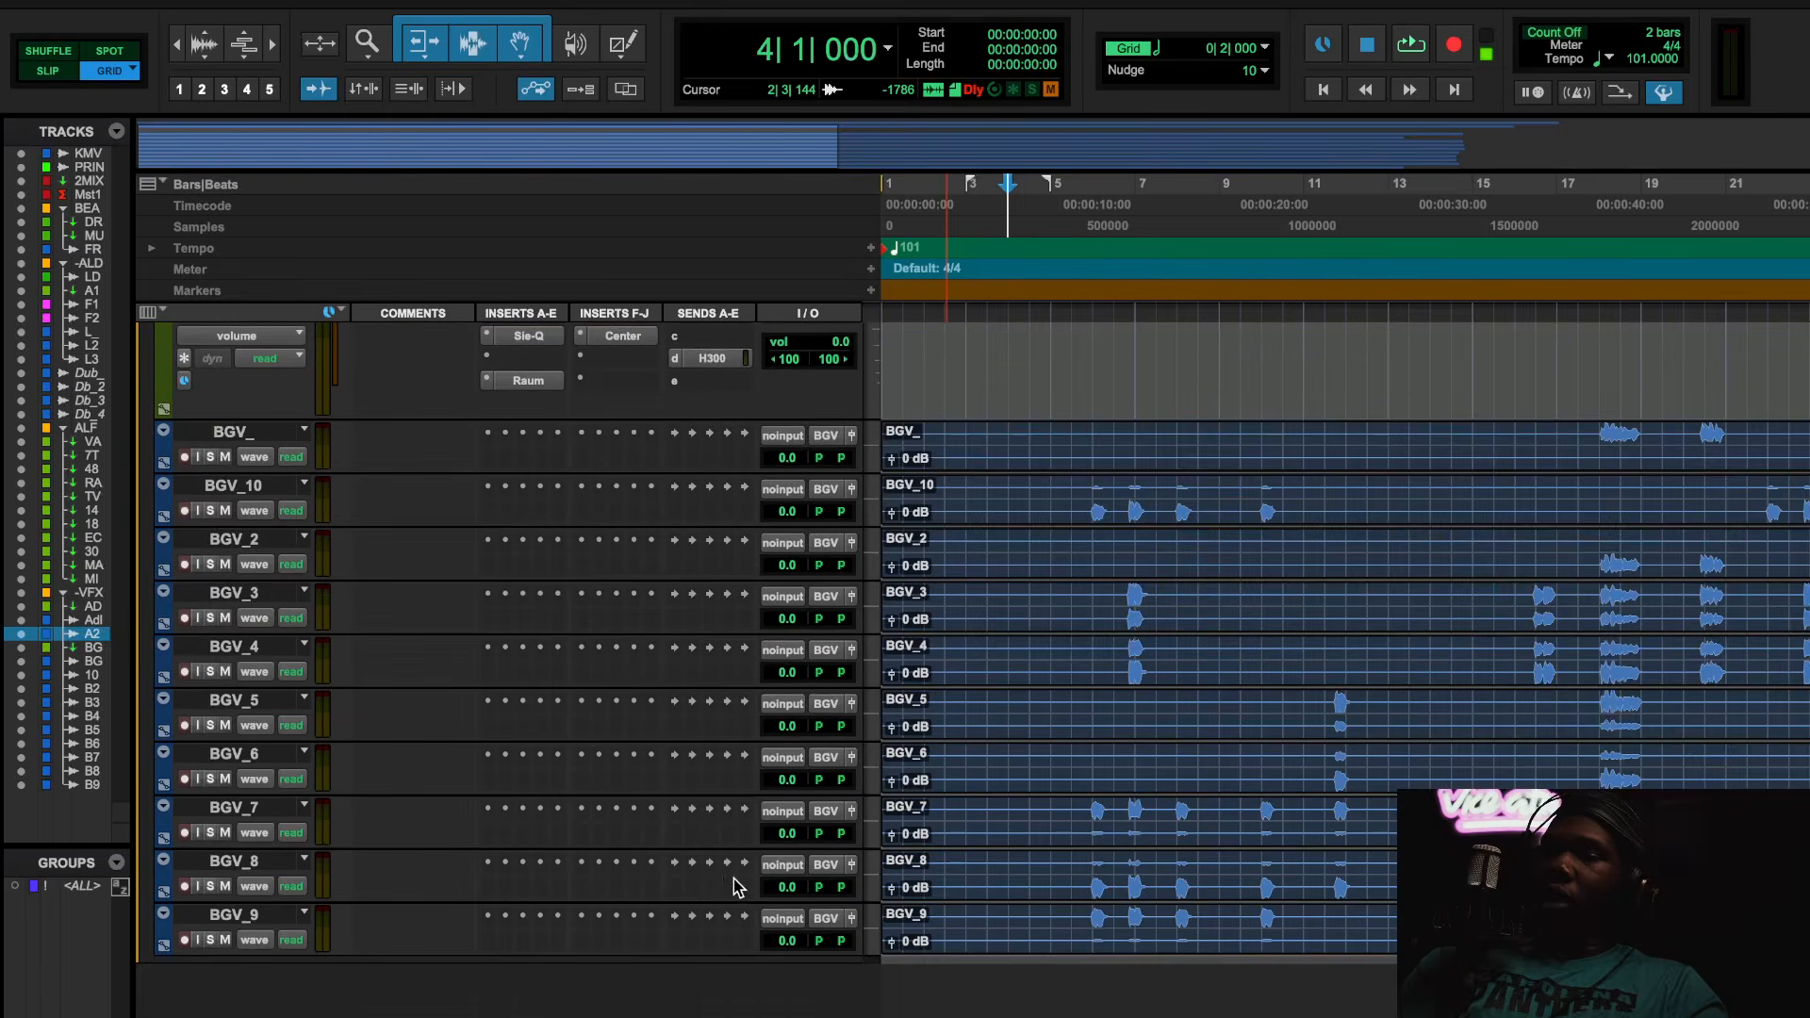
- Return to the Aux 1 track and view the band settings of its Spectre insert once more, closing it again
{"action": "scroll", "coordinate": [733, 878], "scroll_direction": "up", "scroll_amount": 15}
{"action": "scroll", "coordinate": [733, 878], "scroll_direction": "up", "scroll_amount": 3}
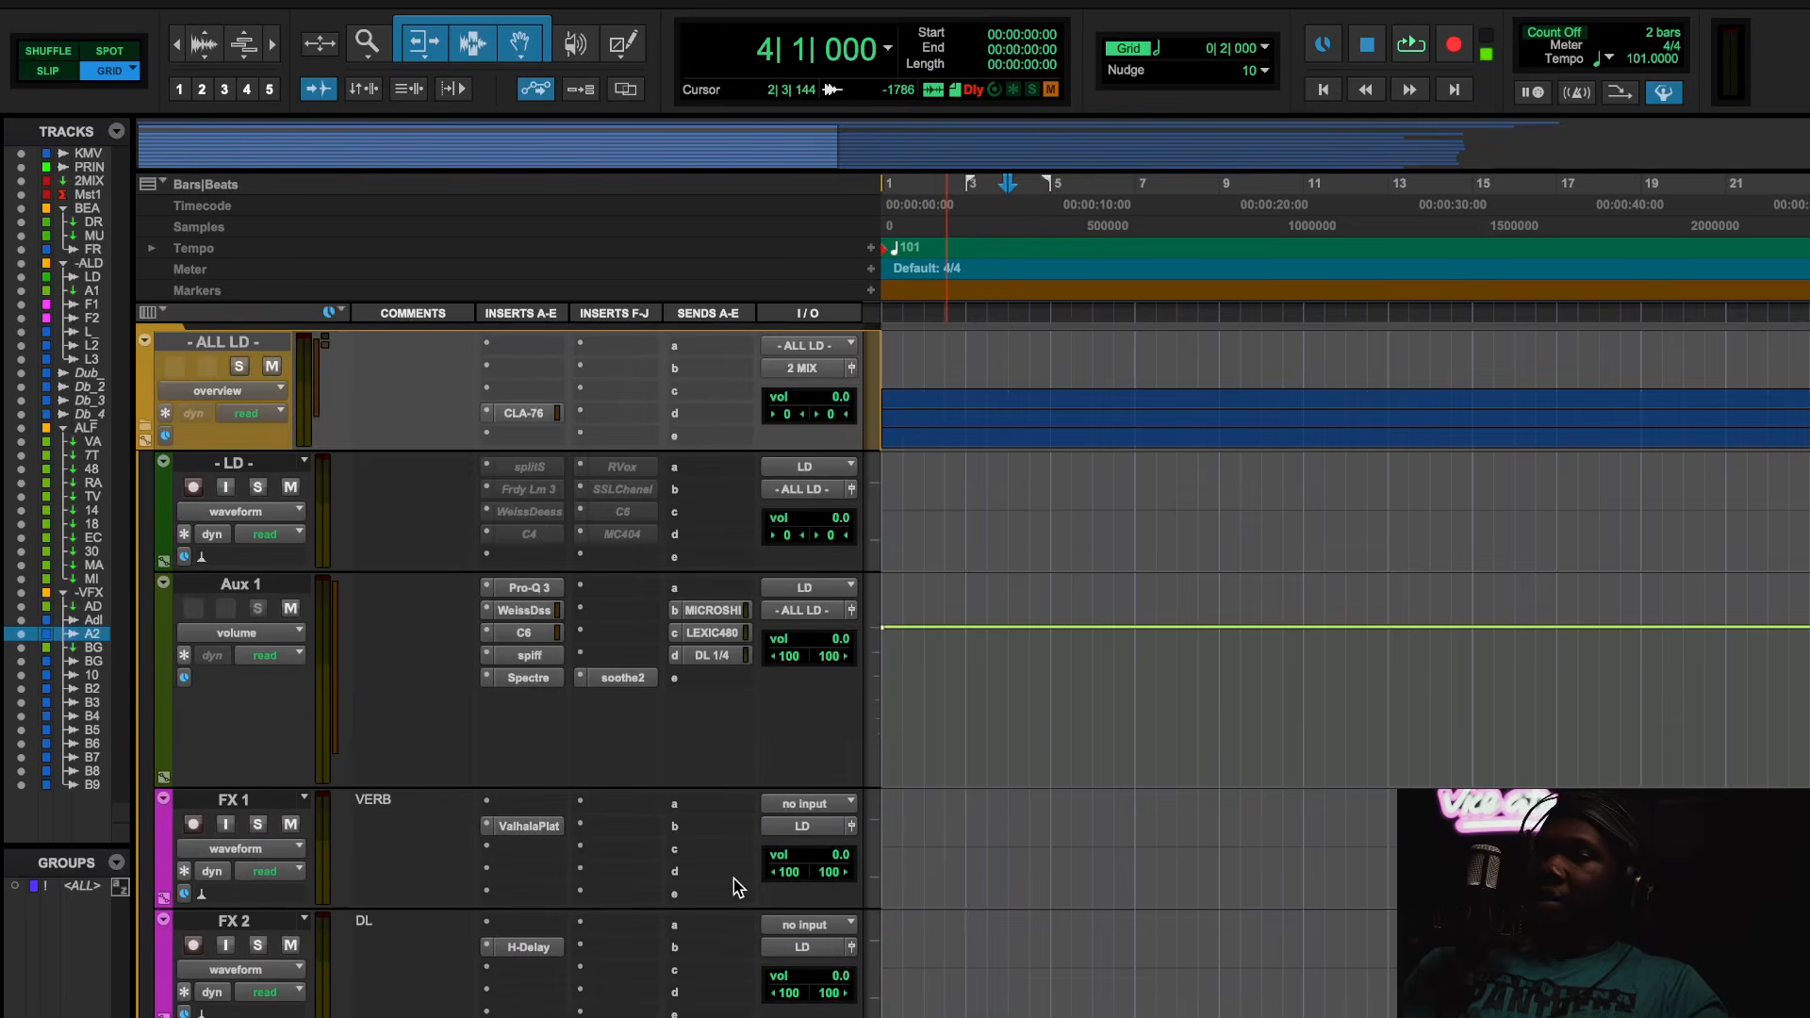
{"action": "left_click", "coordinate": [530, 679]}
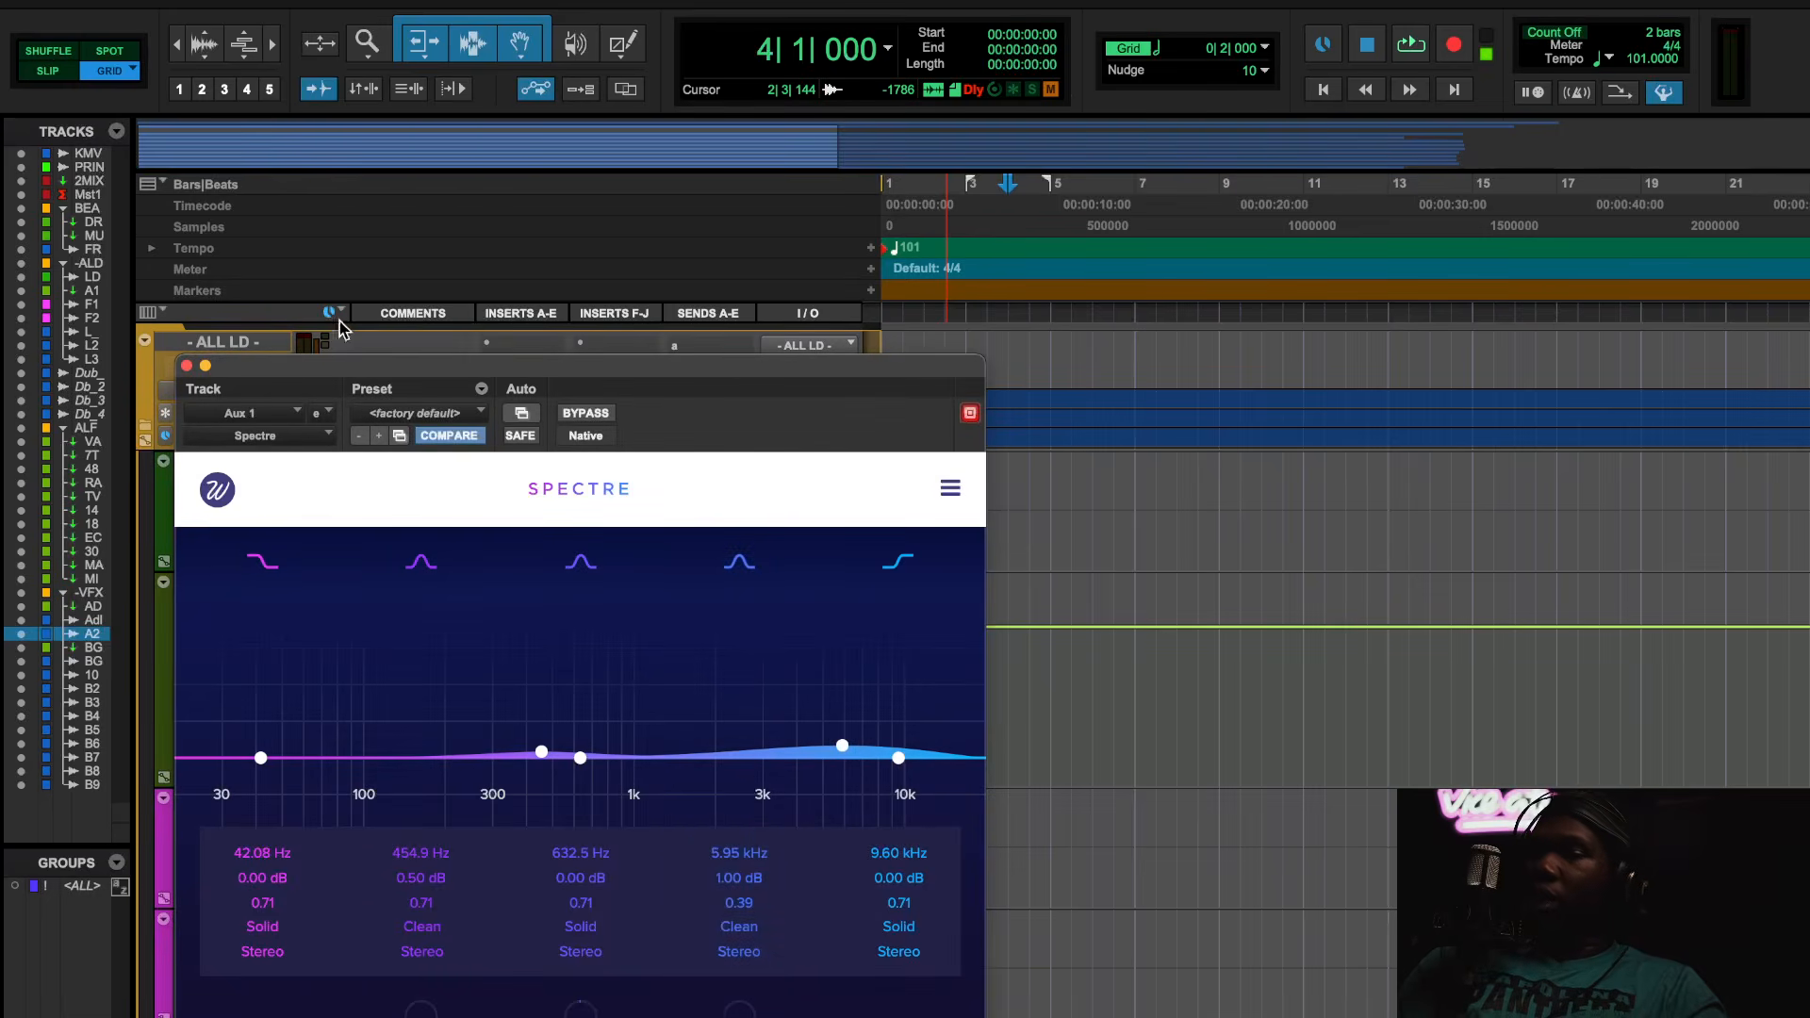
{"action": "left_click", "coordinate": [186, 366]}
- Open the Center insert on the BG VOCALS track and move its window up so that its controls can be read
{"action": "scroll", "coordinate": [523, 735], "scroll_direction": "down", "scroll_amount": 5}
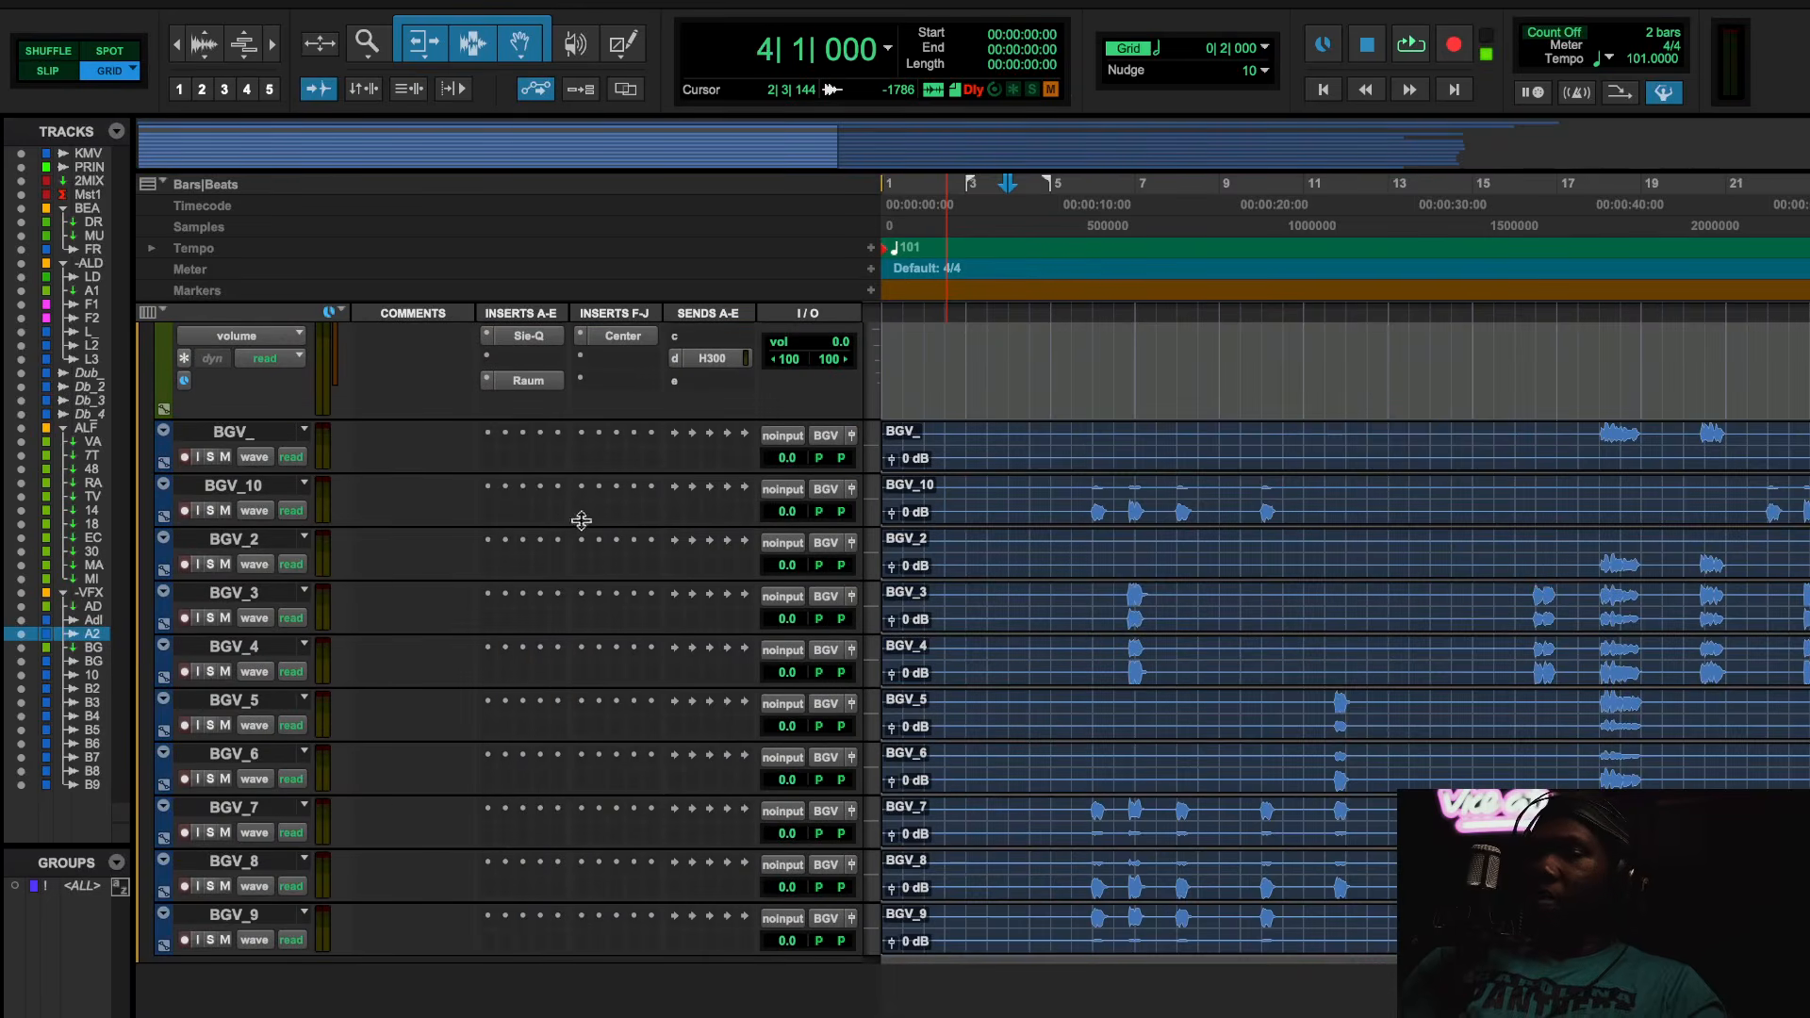
{"action": "scroll", "coordinate": [507, 389], "scroll_direction": "up", "scroll_amount": 3}
{"action": "scroll", "coordinate": [506, 467], "scroll_direction": "up", "scroll_amount": 6}
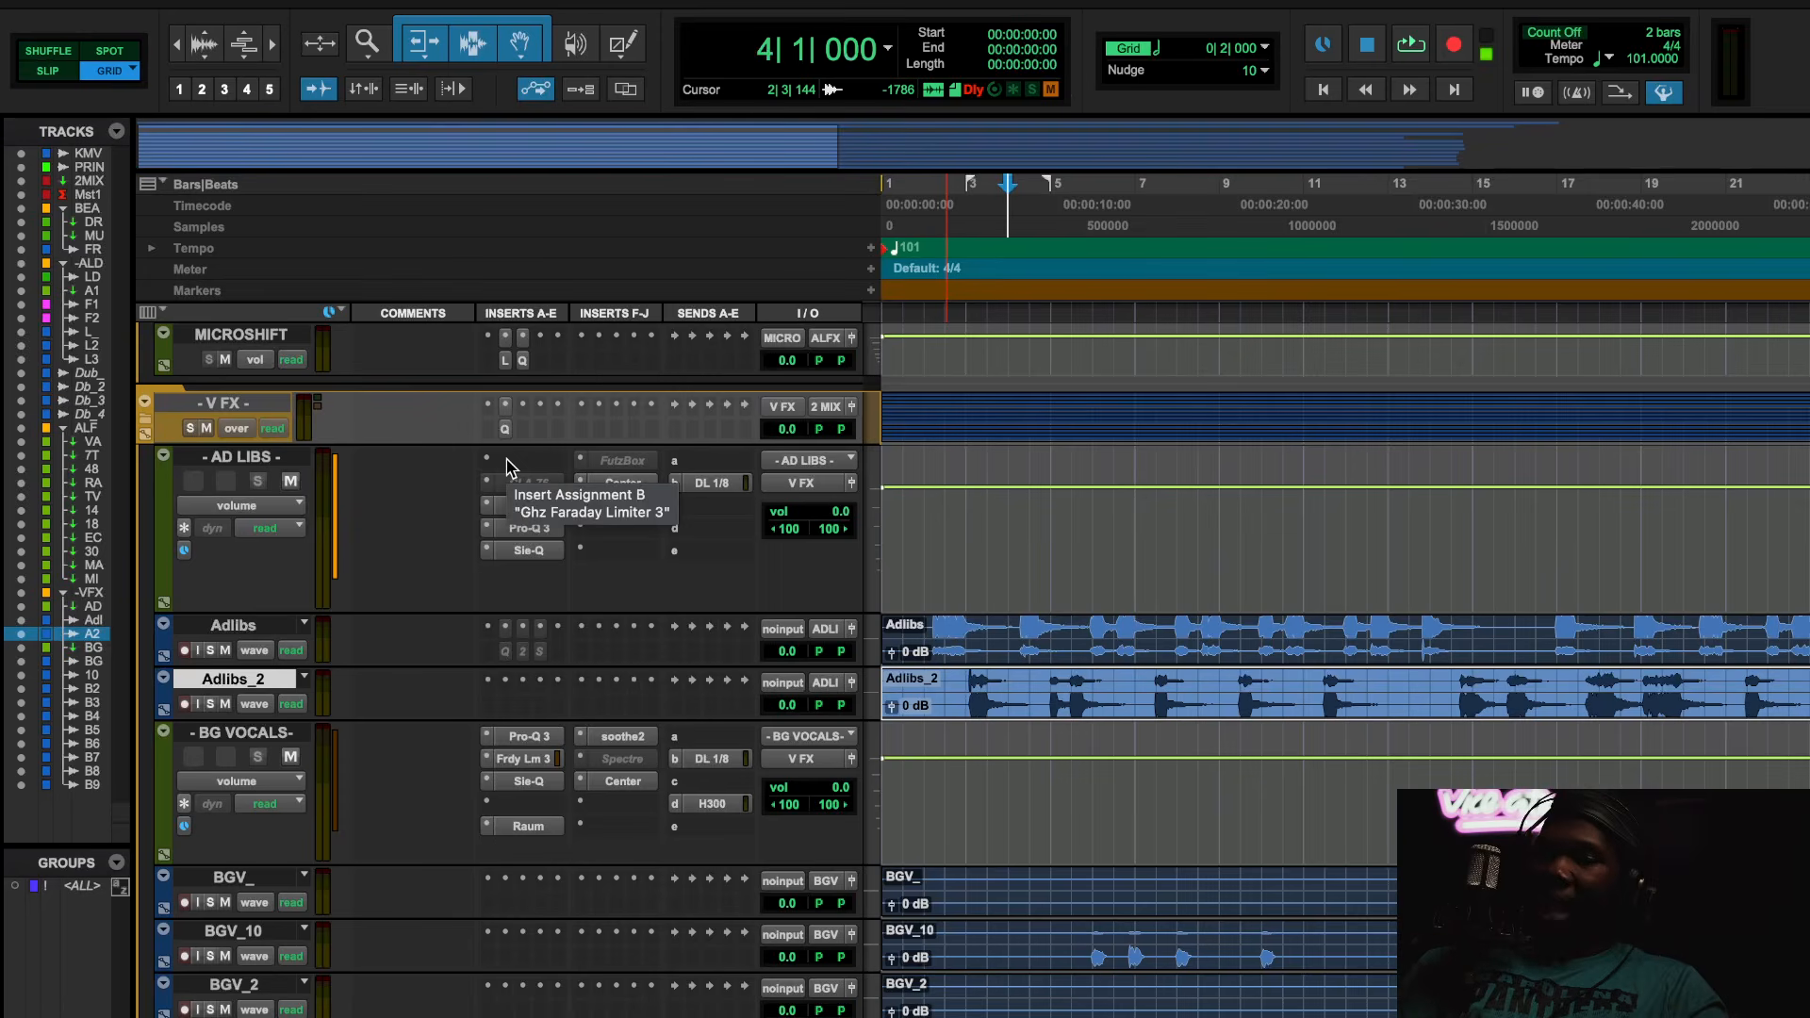
{"action": "left_click", "coordinate": [613, 785]}
{"action": "left_click_drag", "start_coordinate": [623, 288], "coordinate": [892, 186]}
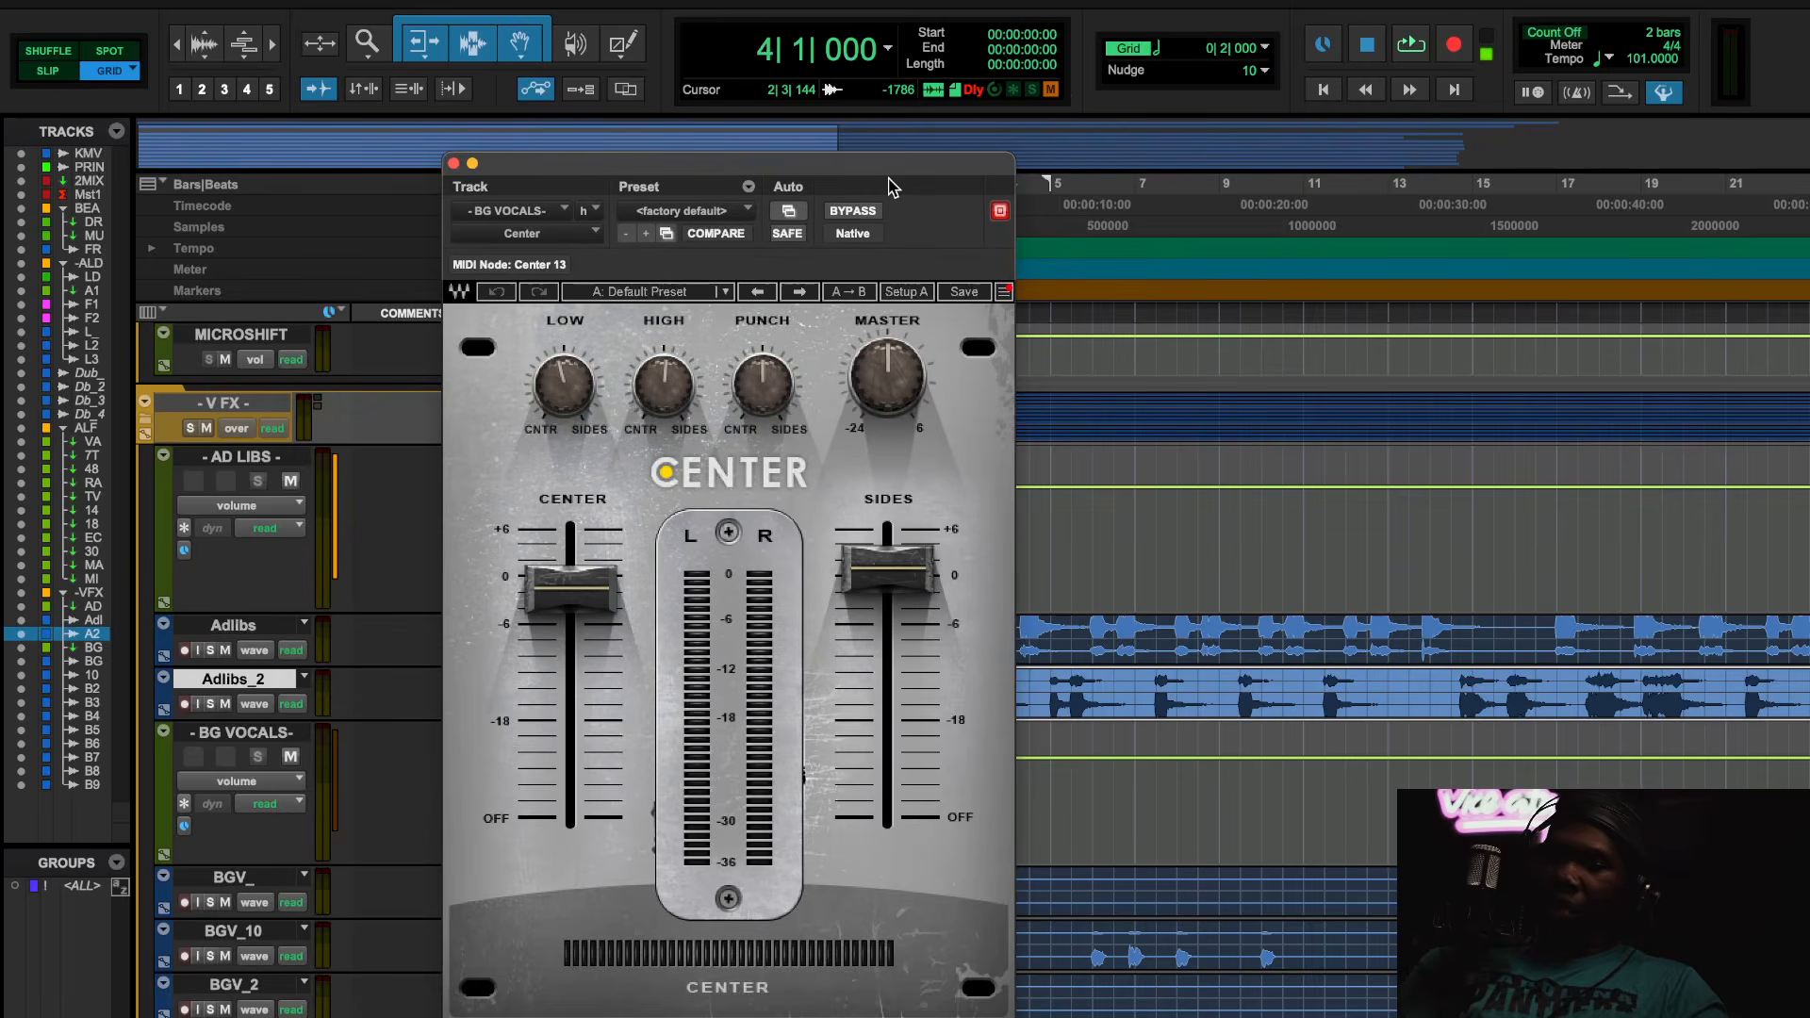
- Check the levels of the Center and Sides faders in the BG VOCALS Center plug-in, leaving both unchanged
{"action": "left_click", "coordinate": [598, 609]}
{"action": "left_click", "coordinate": [701, 623]}
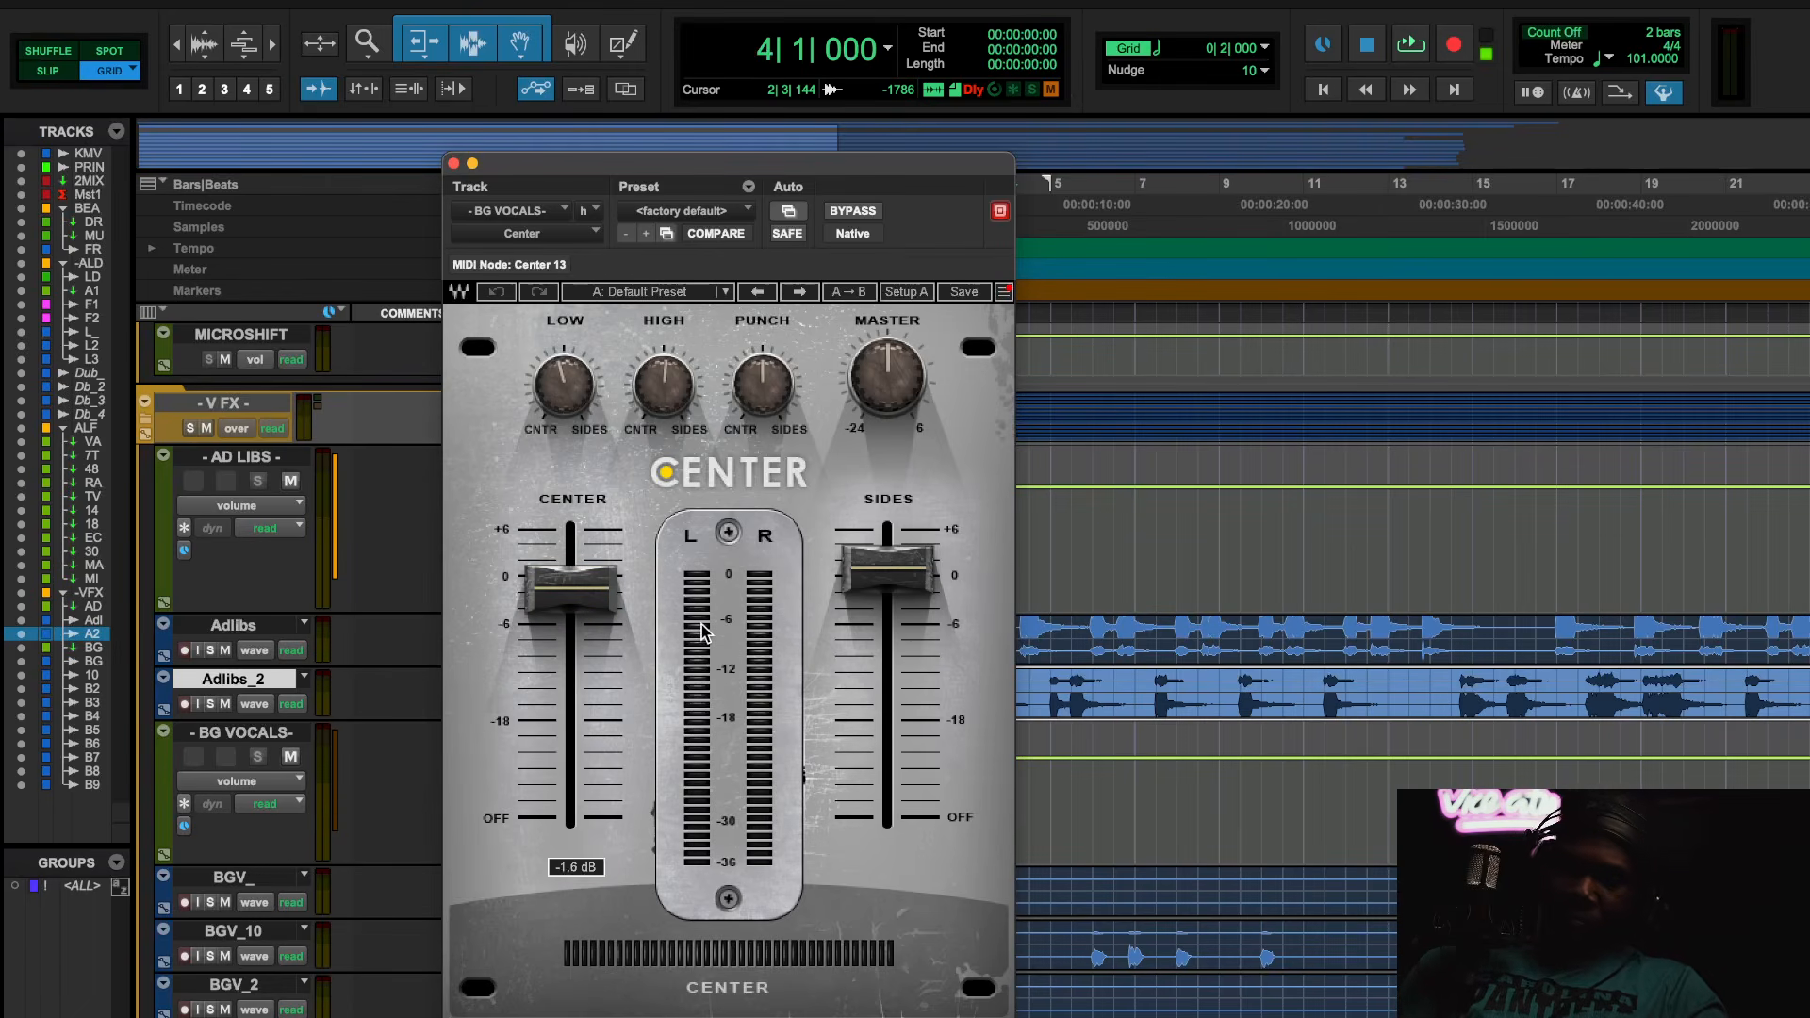
{"action": "left_click", "coordinate": [569, 591]}
{"action": "left_click", "coordinate": [910, 582]}
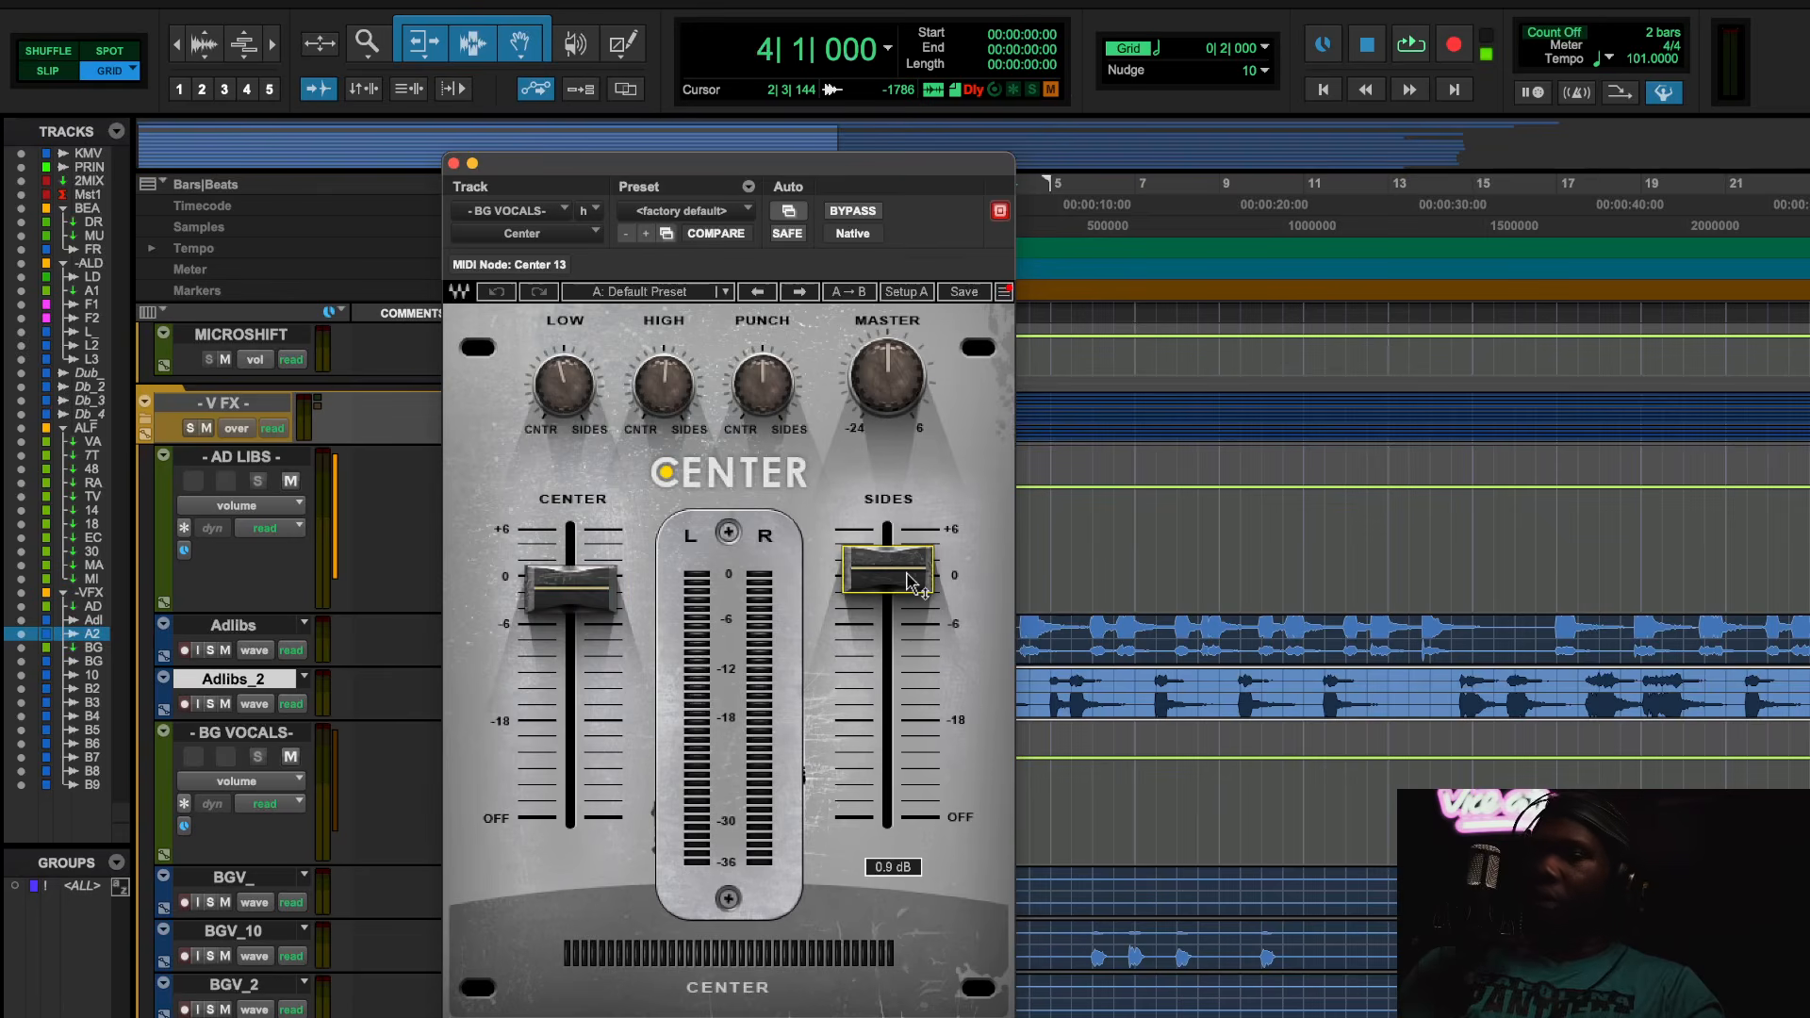
{"action": "scroll", "coordinate": [1381, 834], "scroll_direction": "down", "scroll_amount": 5}
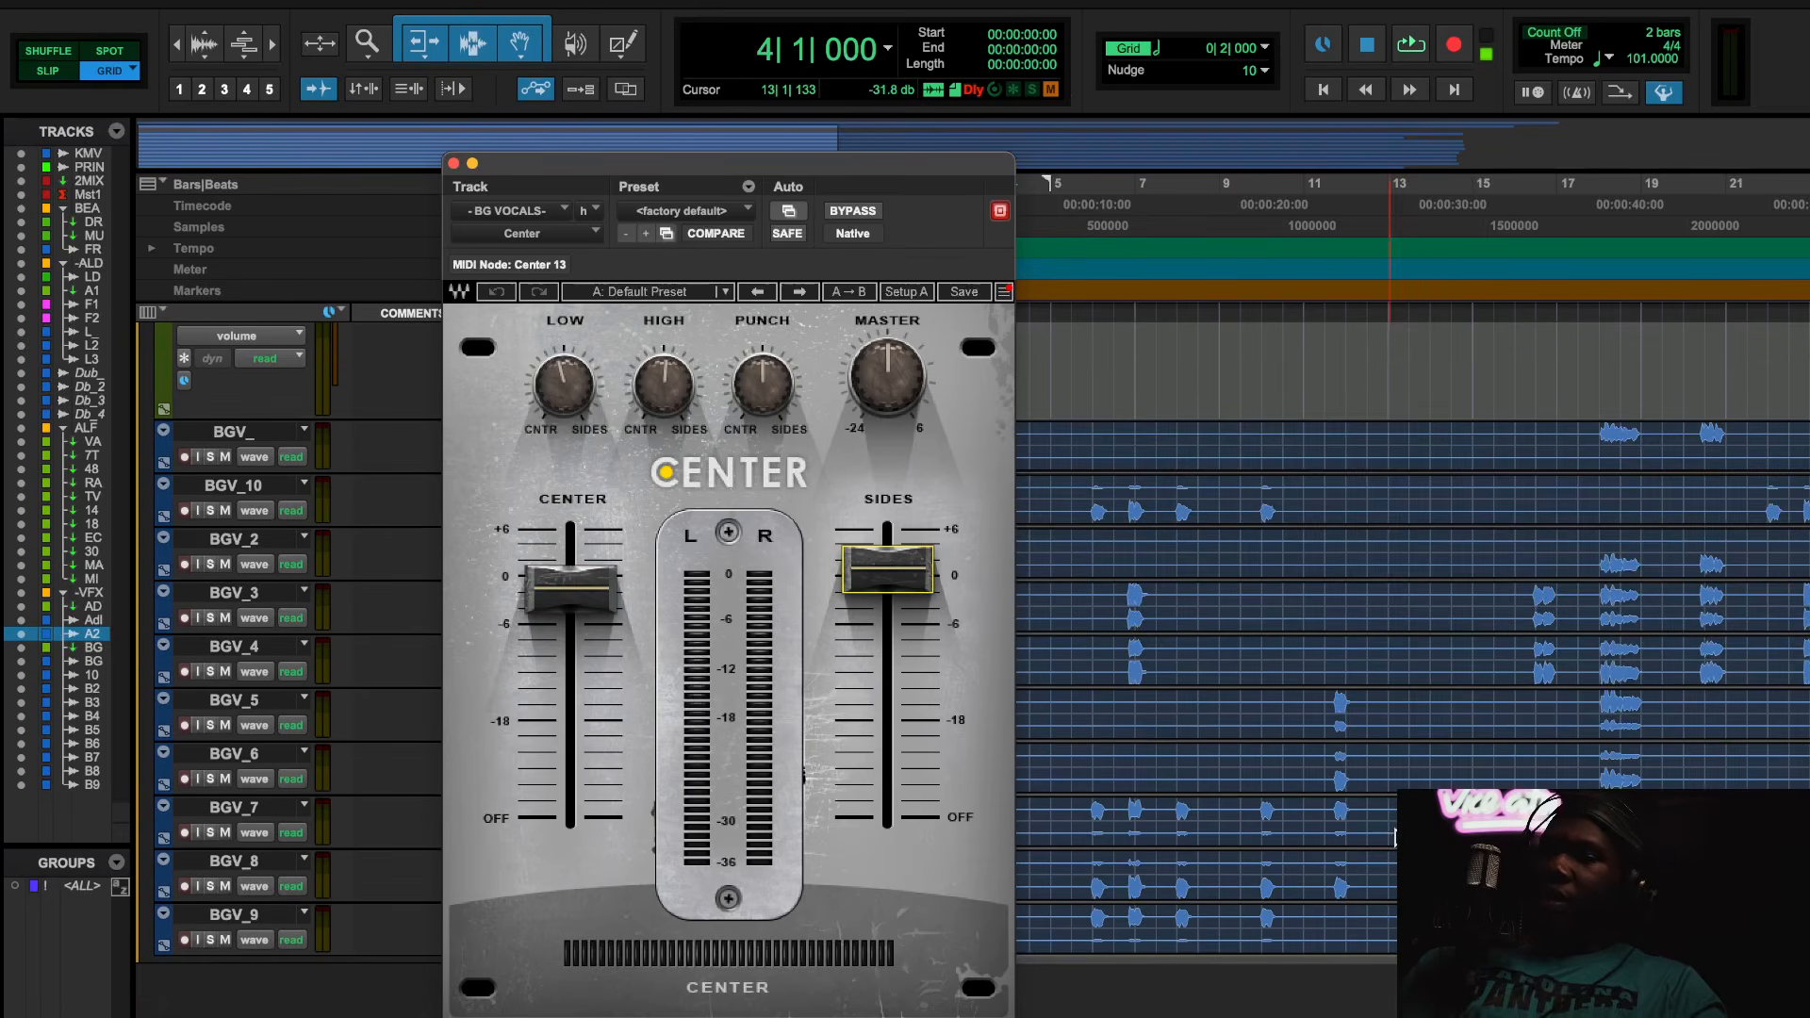
{"action": "scroll", "coordinate": [1329, 727], "scroll_direction": "up", "scroll_amount": 3}
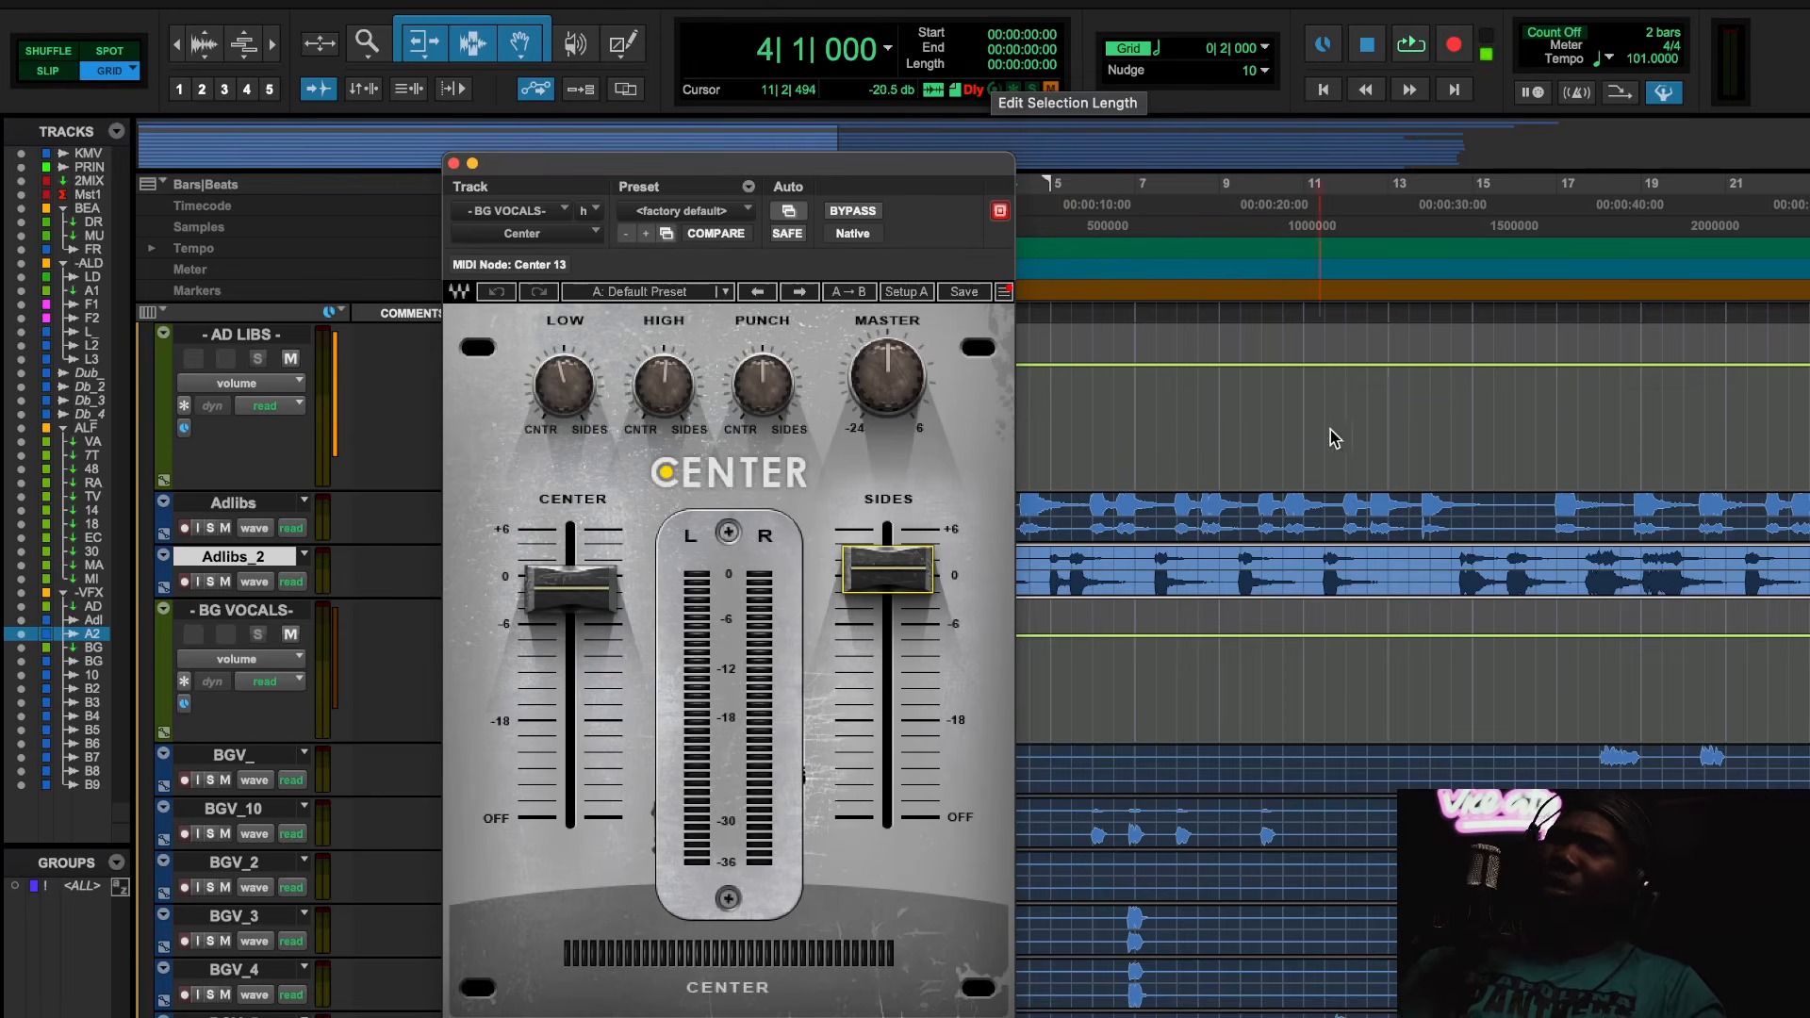
- Check the Center fader's level once more in the BG VOCALS Center plug-in
{"action": "scroll", "coordinate": [1339, 462], "scroll_direction": "up", "scroll_amount": 3}
{"action": "left_click", "coordinate": [528, 585]}
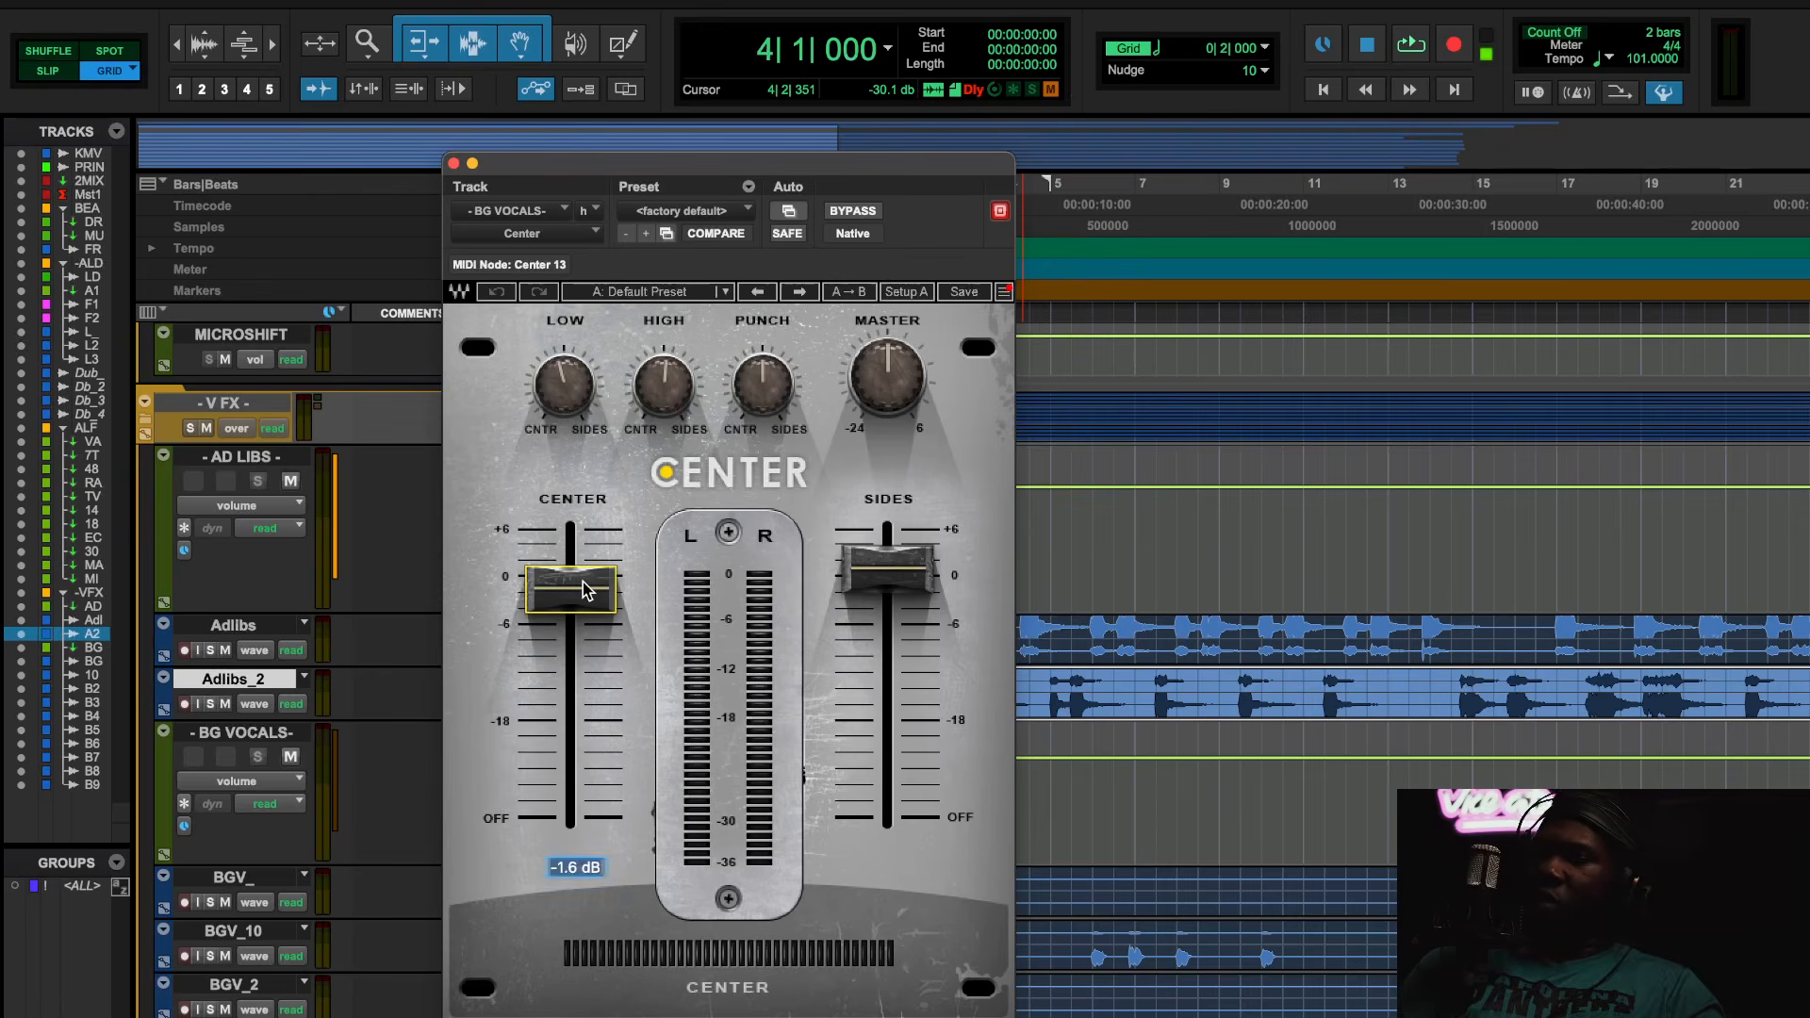
{"action": "scroll", "coordinate": [1314, 676], "scroll_direction": "down", "scroll_amount": 3}
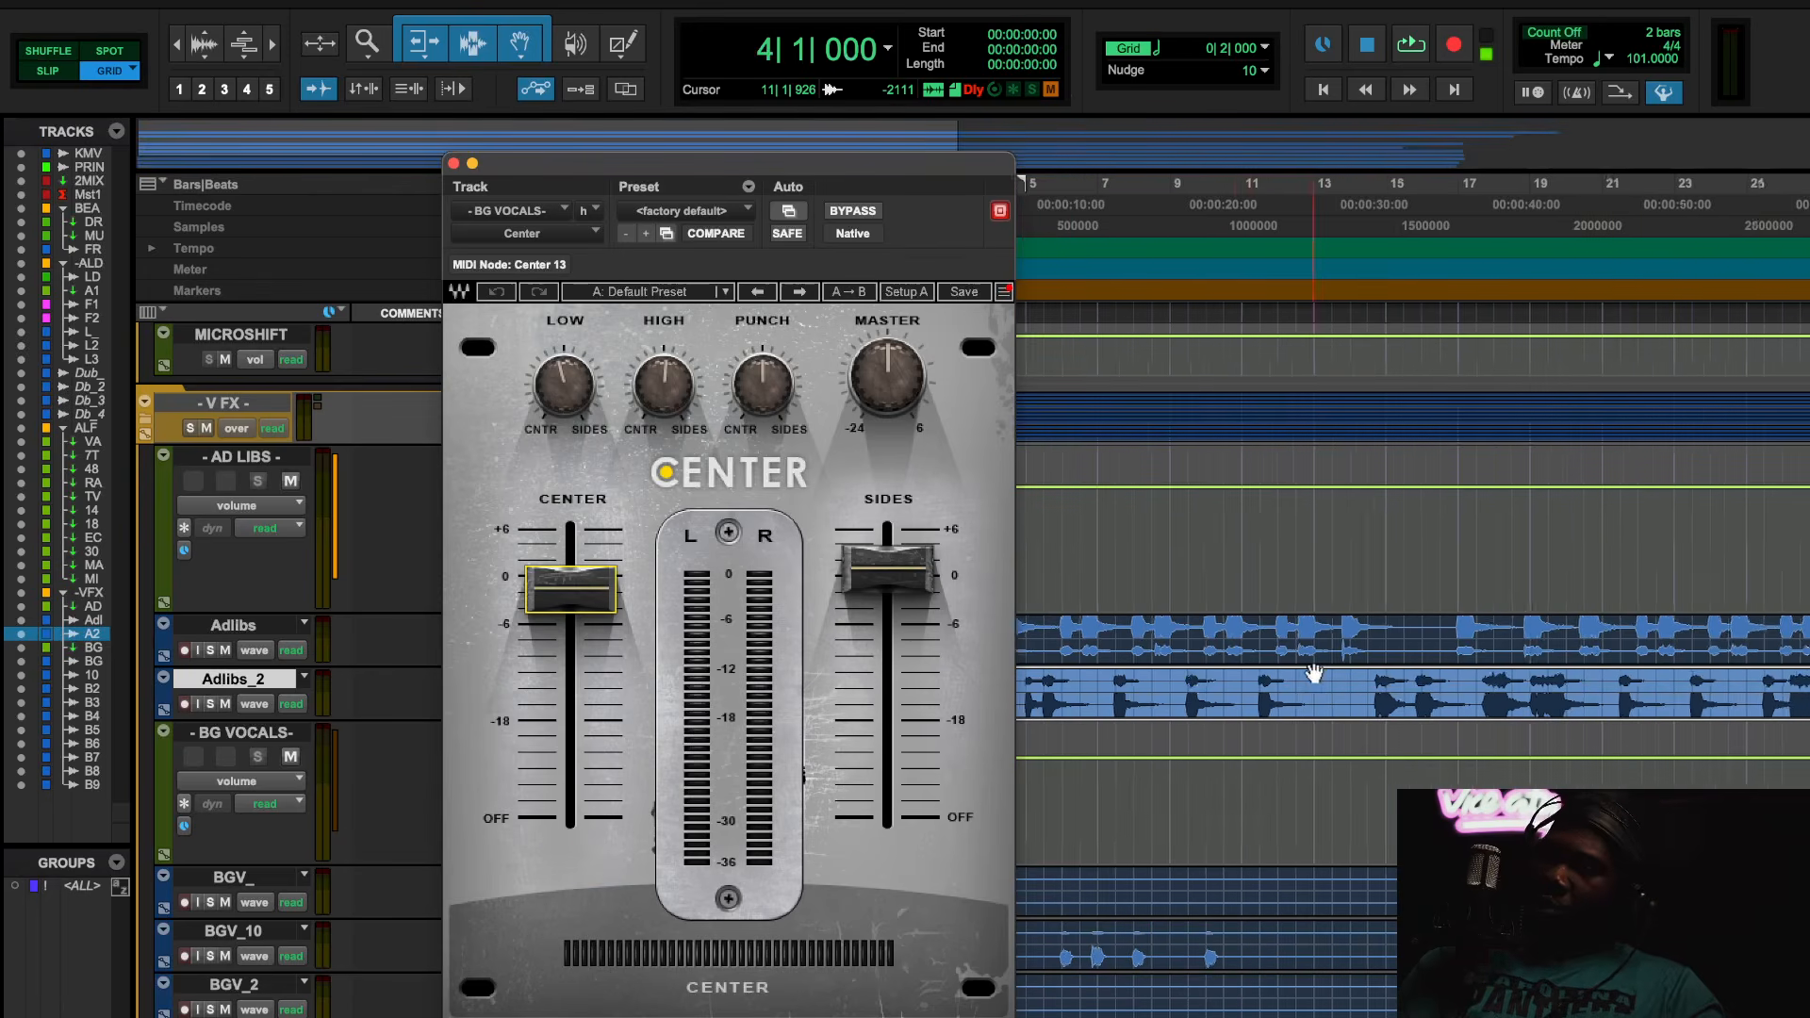
{"action": "scroll", "coordinate": [1315, 675], "scroll_direction": "down", "scroll_amount": 2}
- Start loop playback with the Center plug-in closed and mute the BG VOCALS track
{"action": "key", "text": "space"}
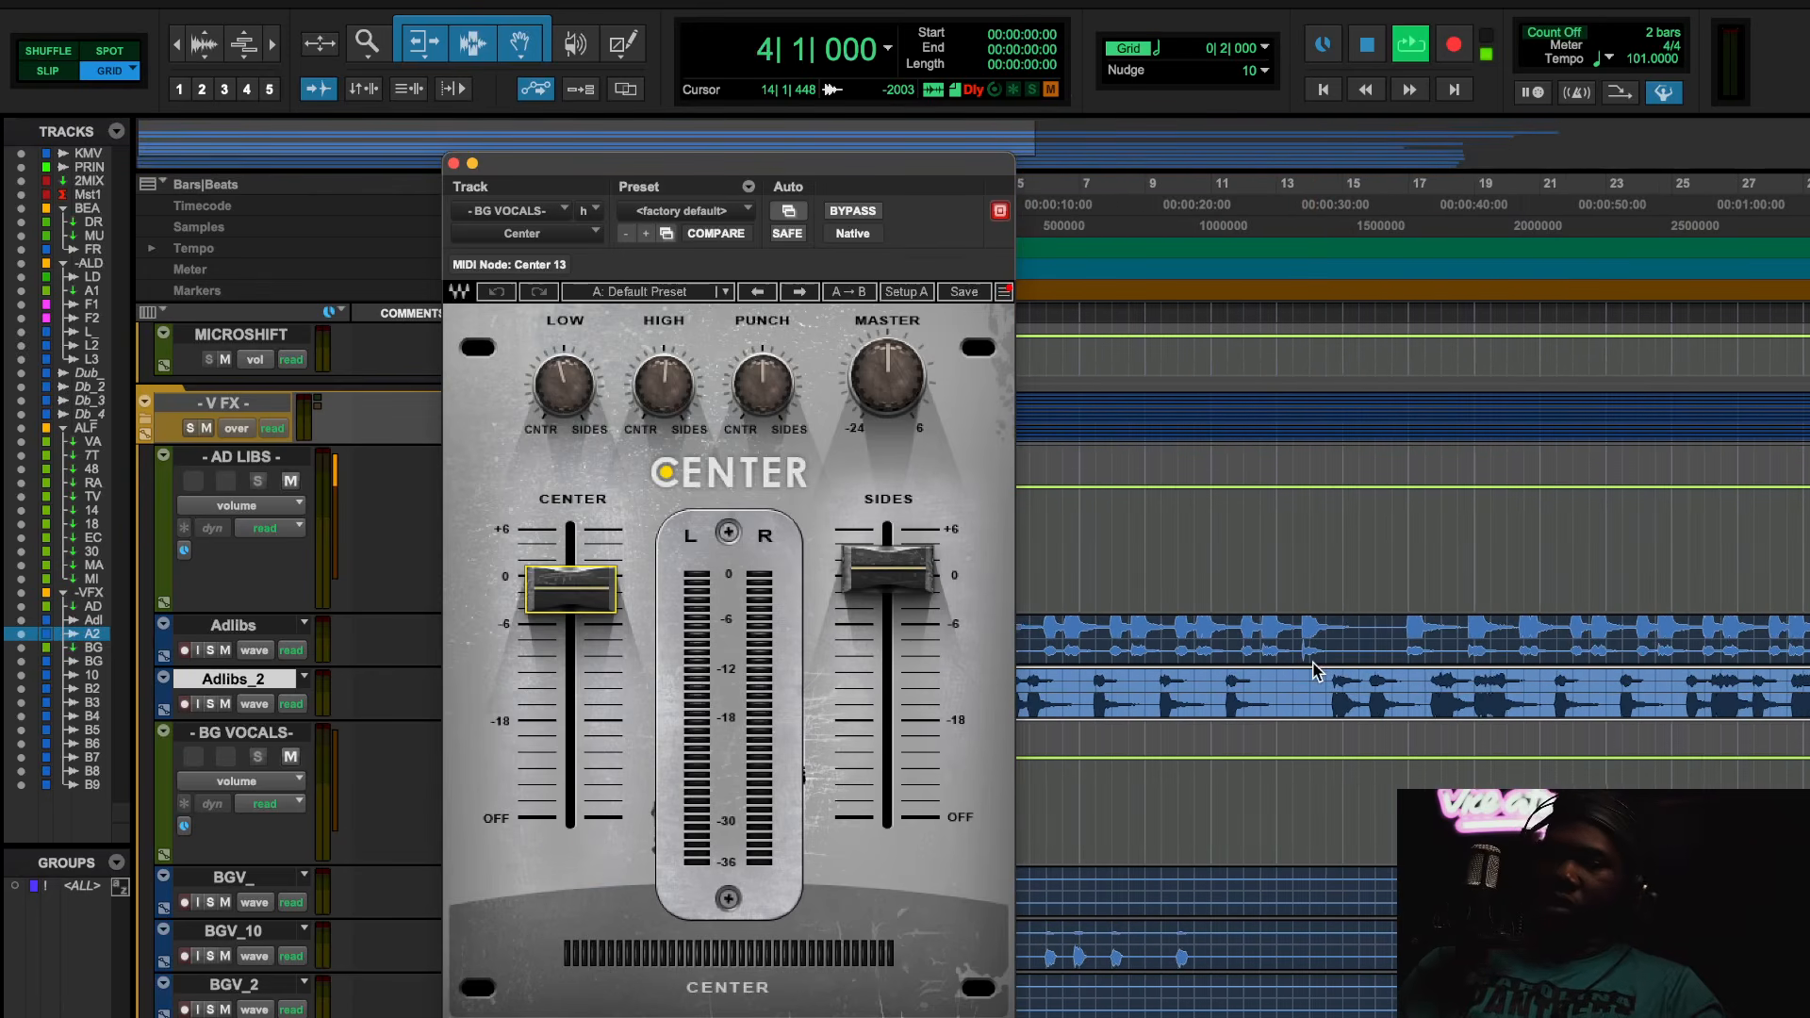
{"action": "left_click", "coordinate": [452, 164]}
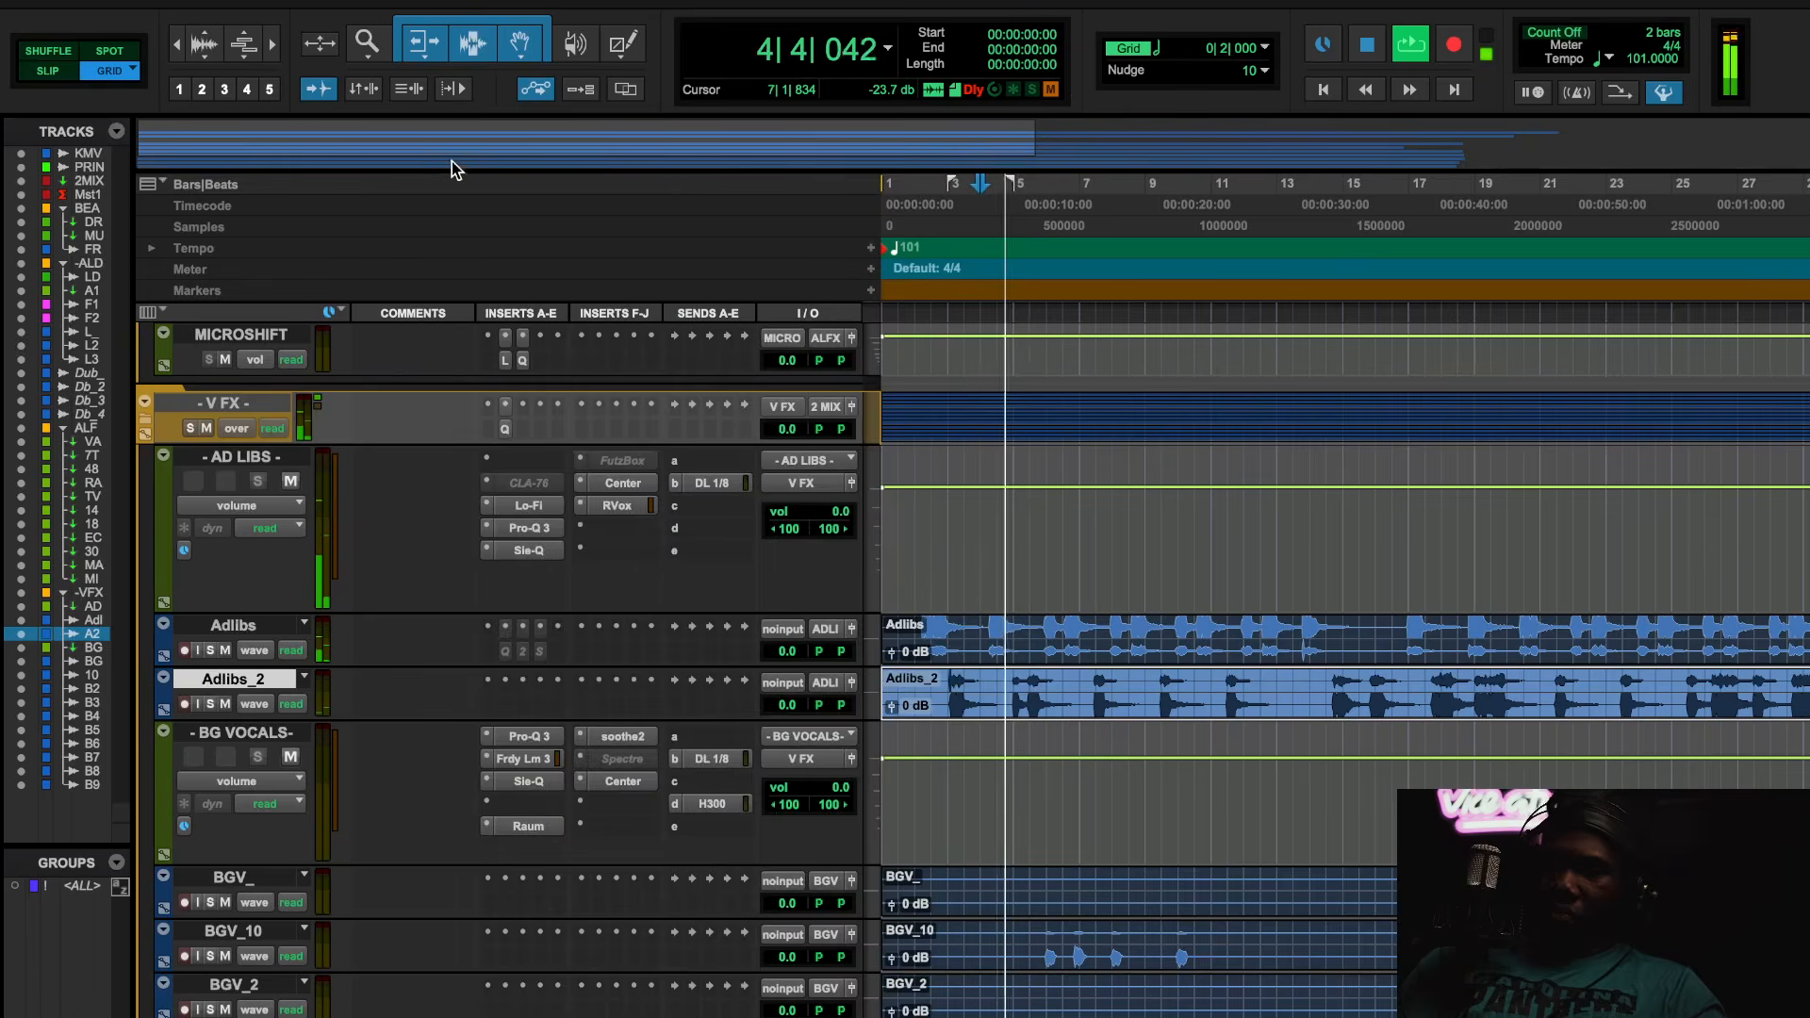
{"action": "left_click", "coordinate": [290, 757]}
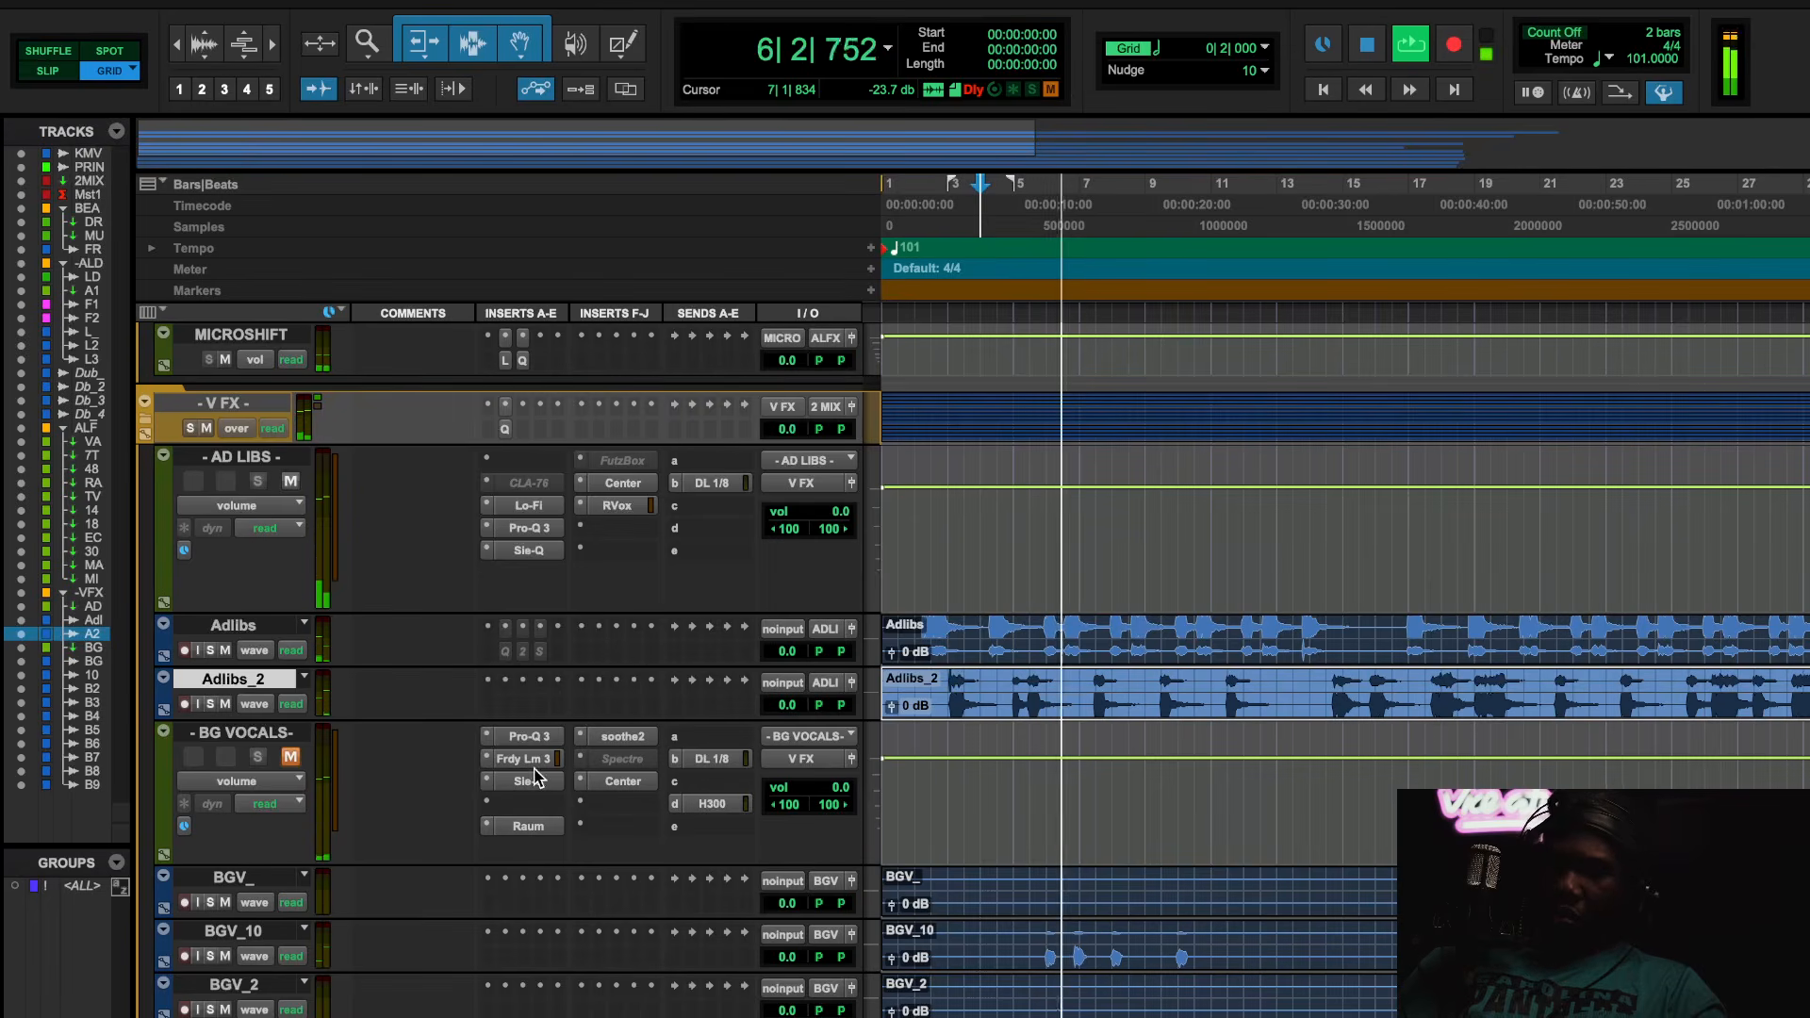
- Reopen Center on BG VOCALS during playback and compare the sound bypassed and active, closing the plug-in again
{"action": "left_click", "coordinate": [613, 785]}
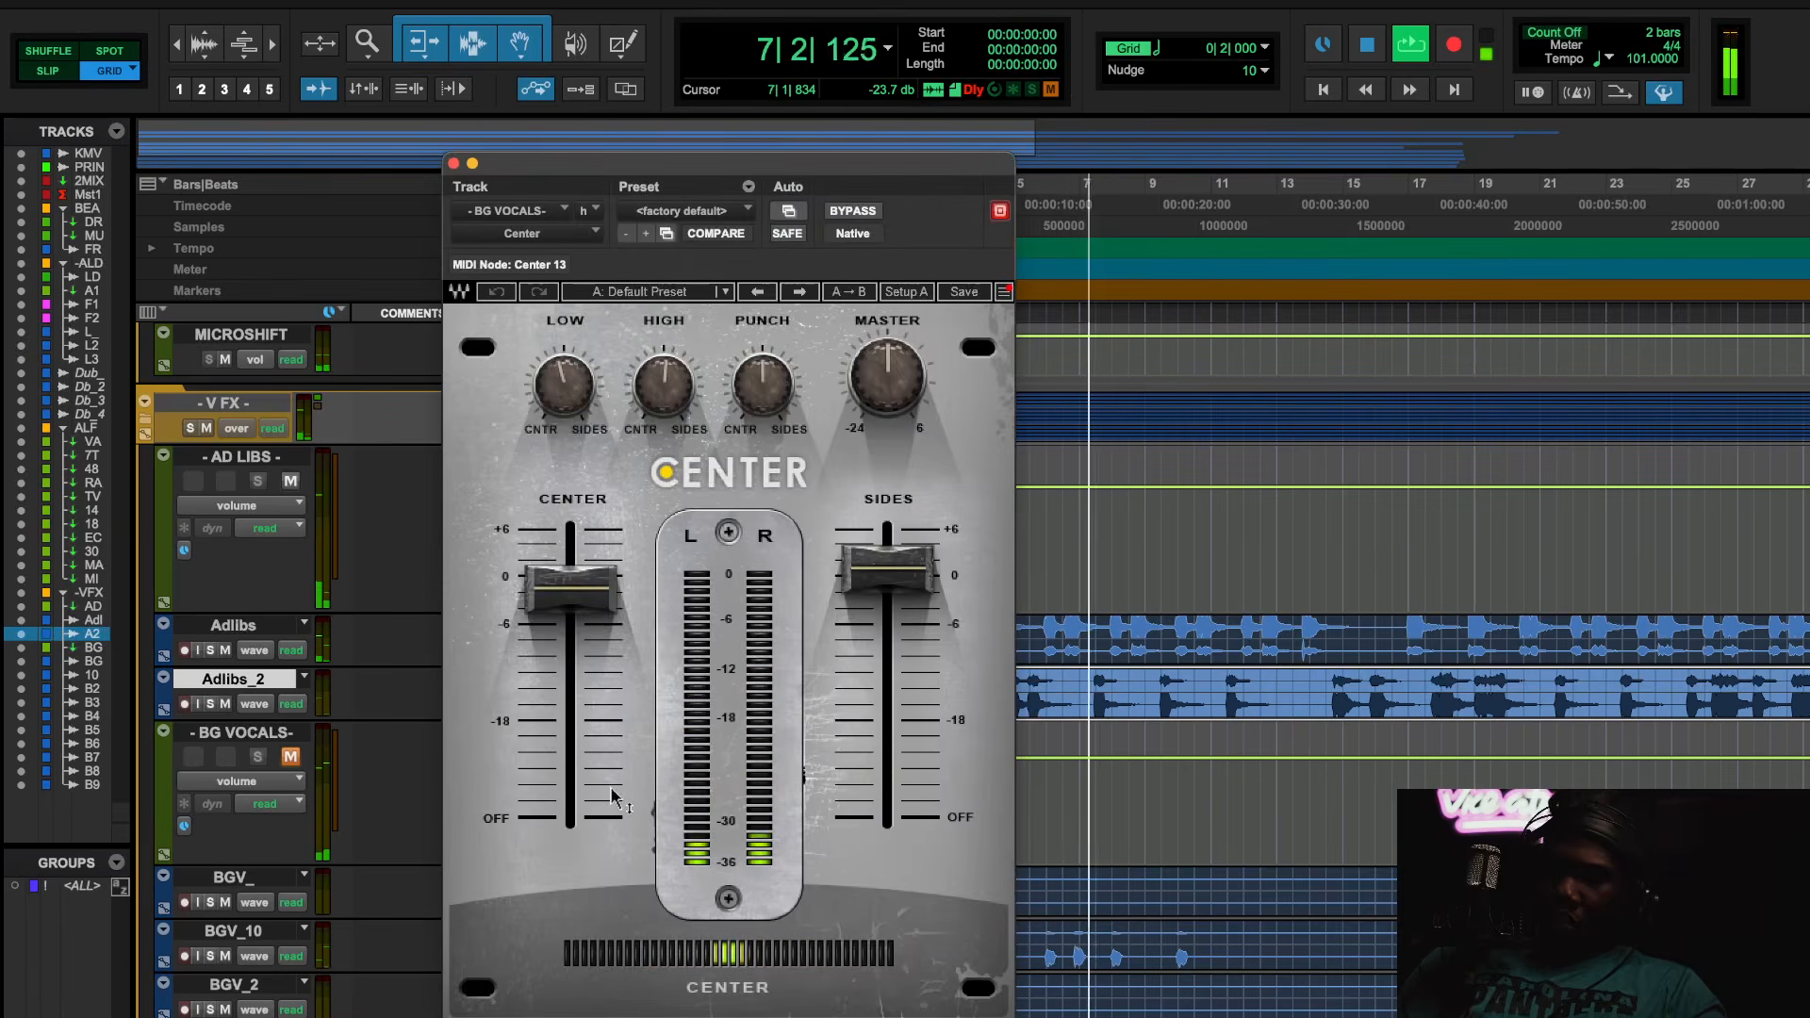
{"action": "left_click", "coordinate": [854, 211]}
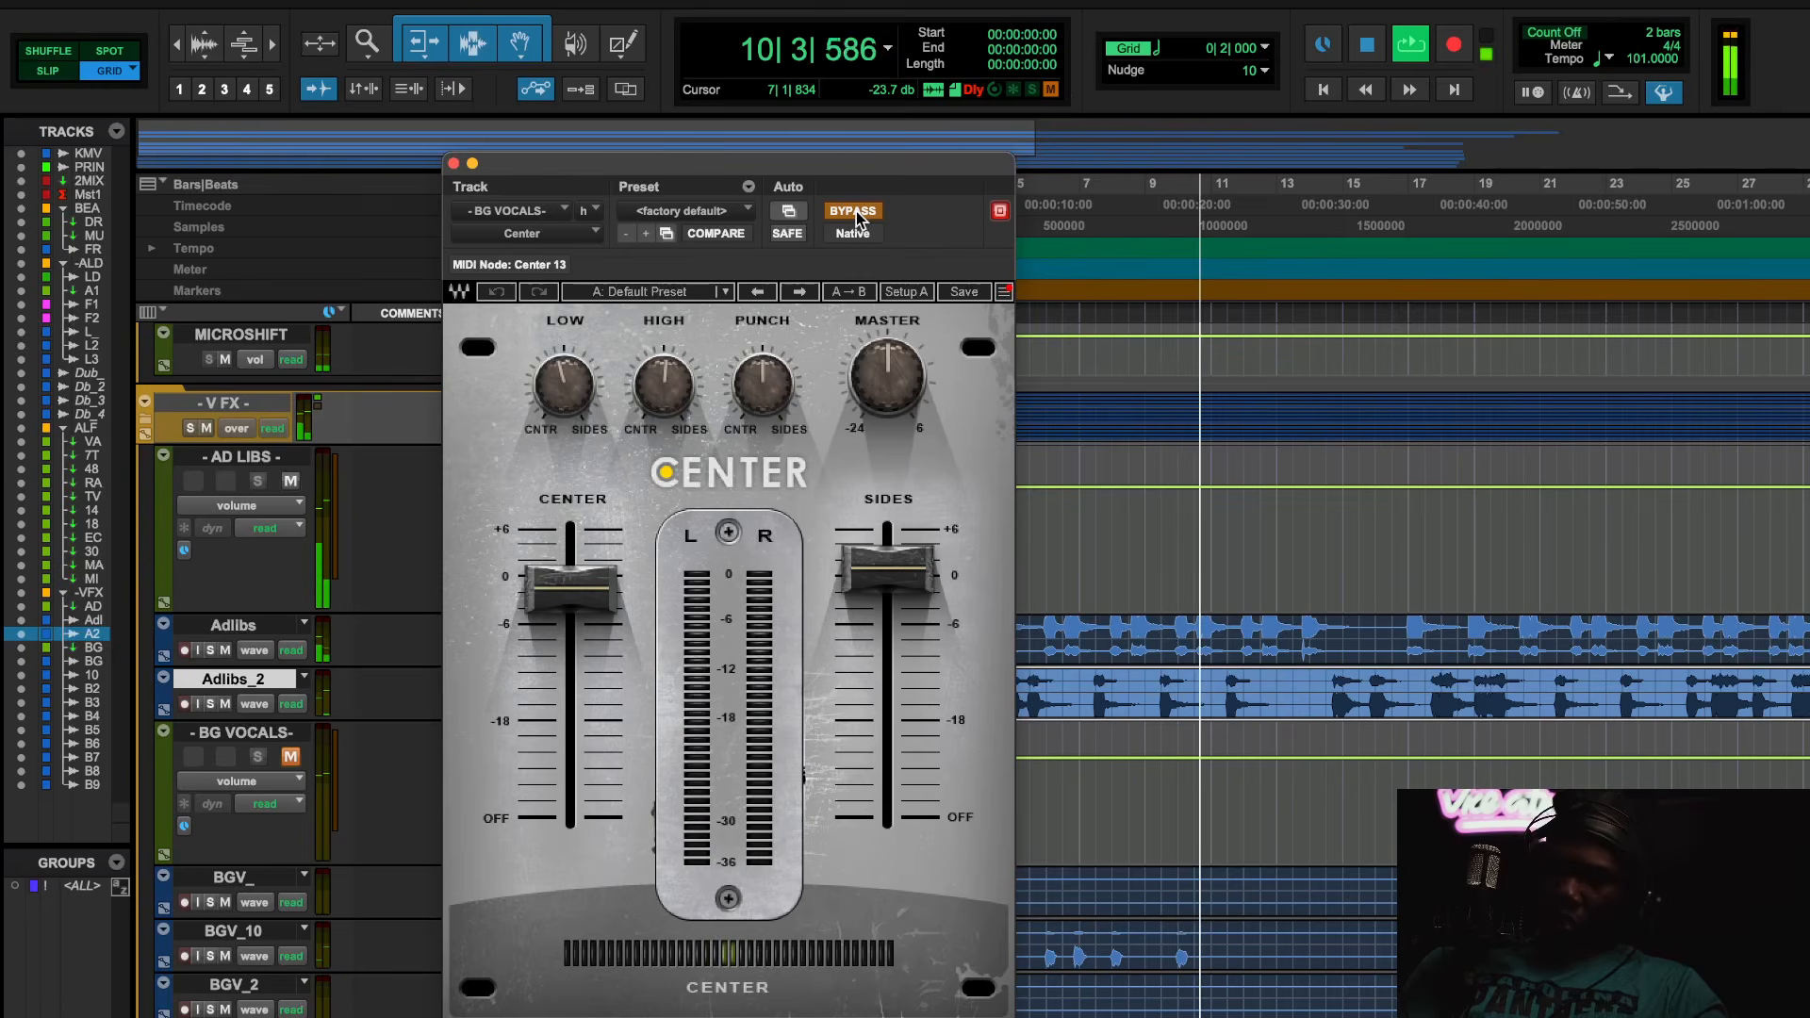
{"action": "left_click", "coordinate": [854, 212]}
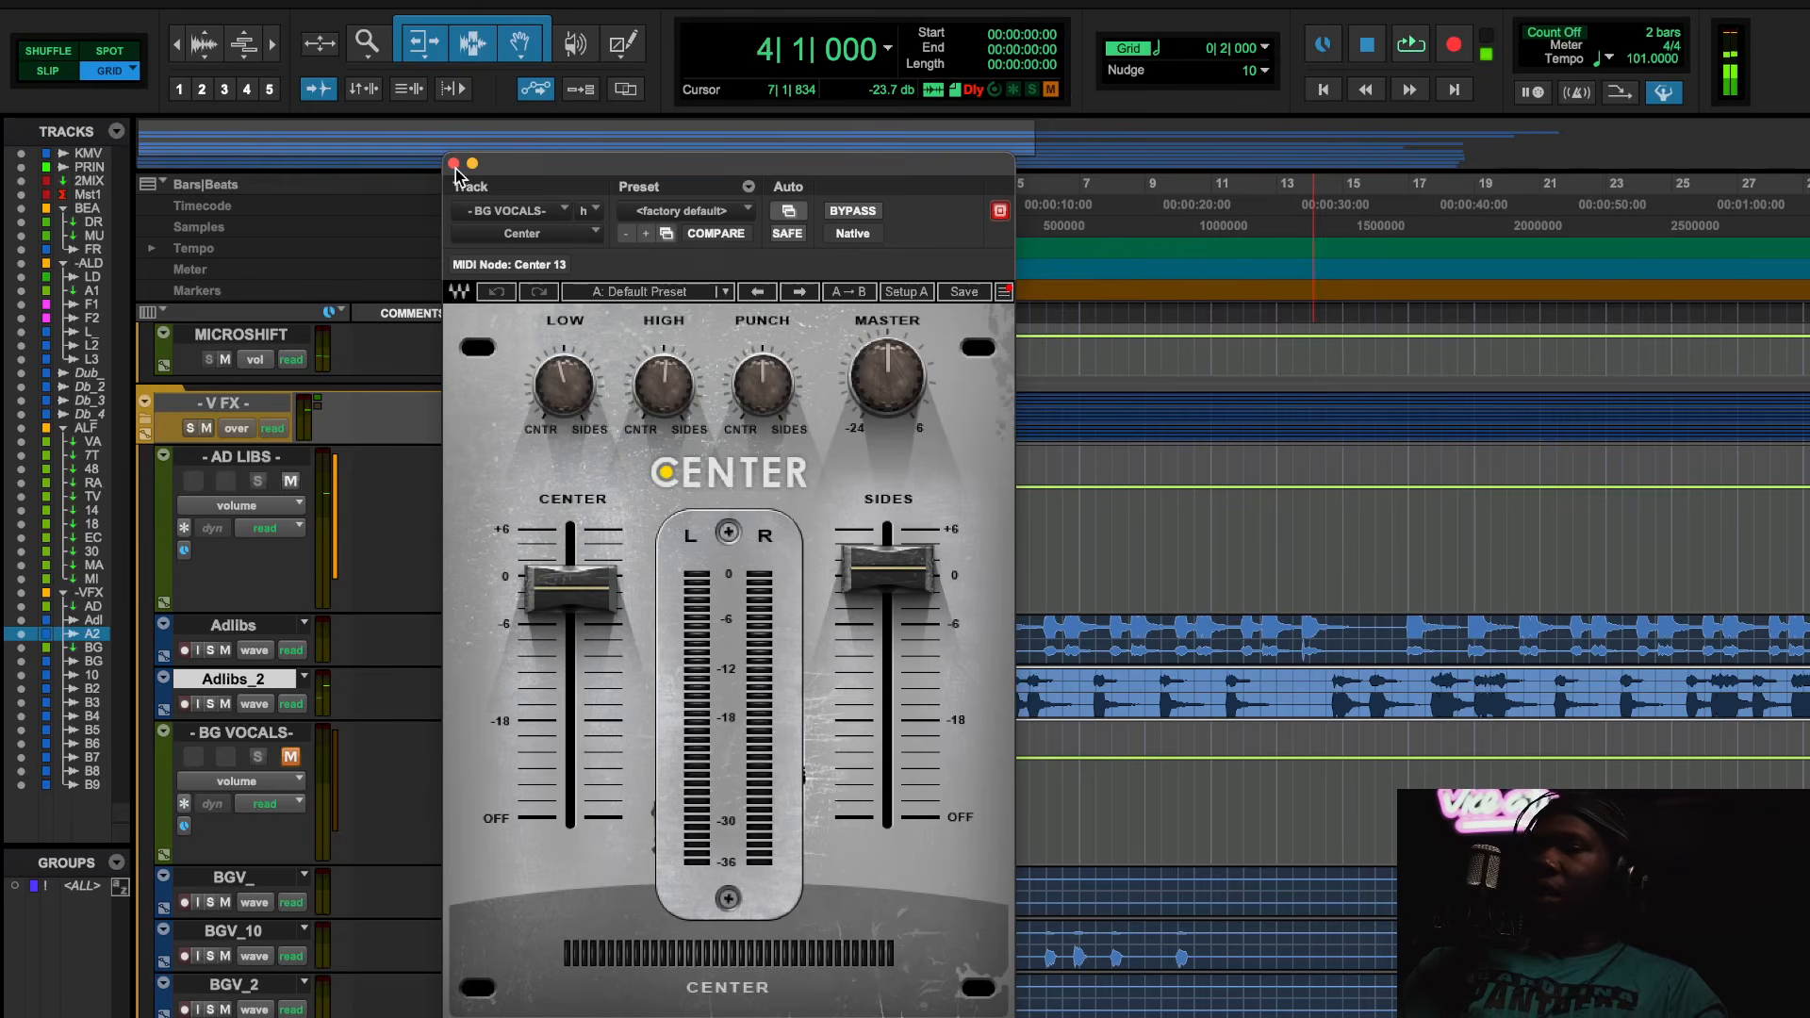
{"action": "left_click", "coordinate": [453, 164]}
- Enlarge the Adlibs and Adlibs_2 tracks to the same greater height and inspect their waveforms
{"action": "scroll", "coordinate": [474, 421], "scroll_direction": "down", "scroll_amount": 3}
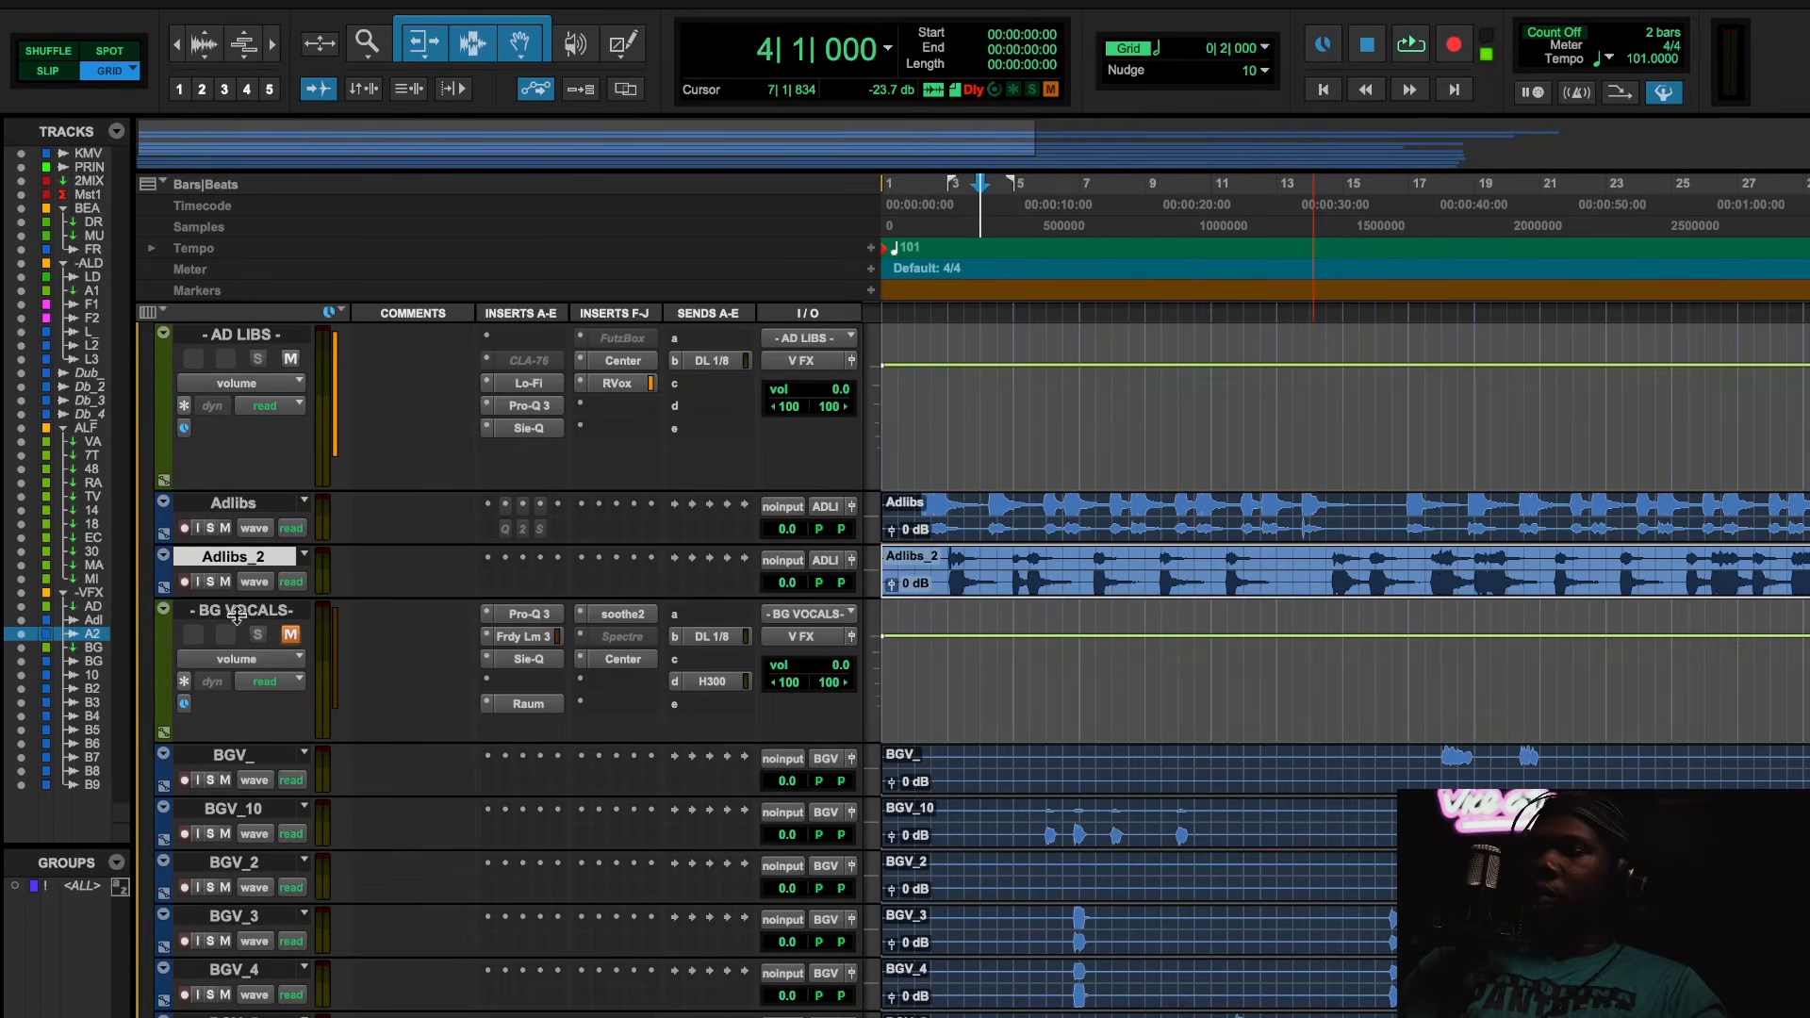
{"action": "left_click_drag", "start_coordinate": [237, 611], "coordinate": [239, 690]}
{"action": "left_click_drag", "start_coordinate": [267, 542], "coordinate": [272, 631]}
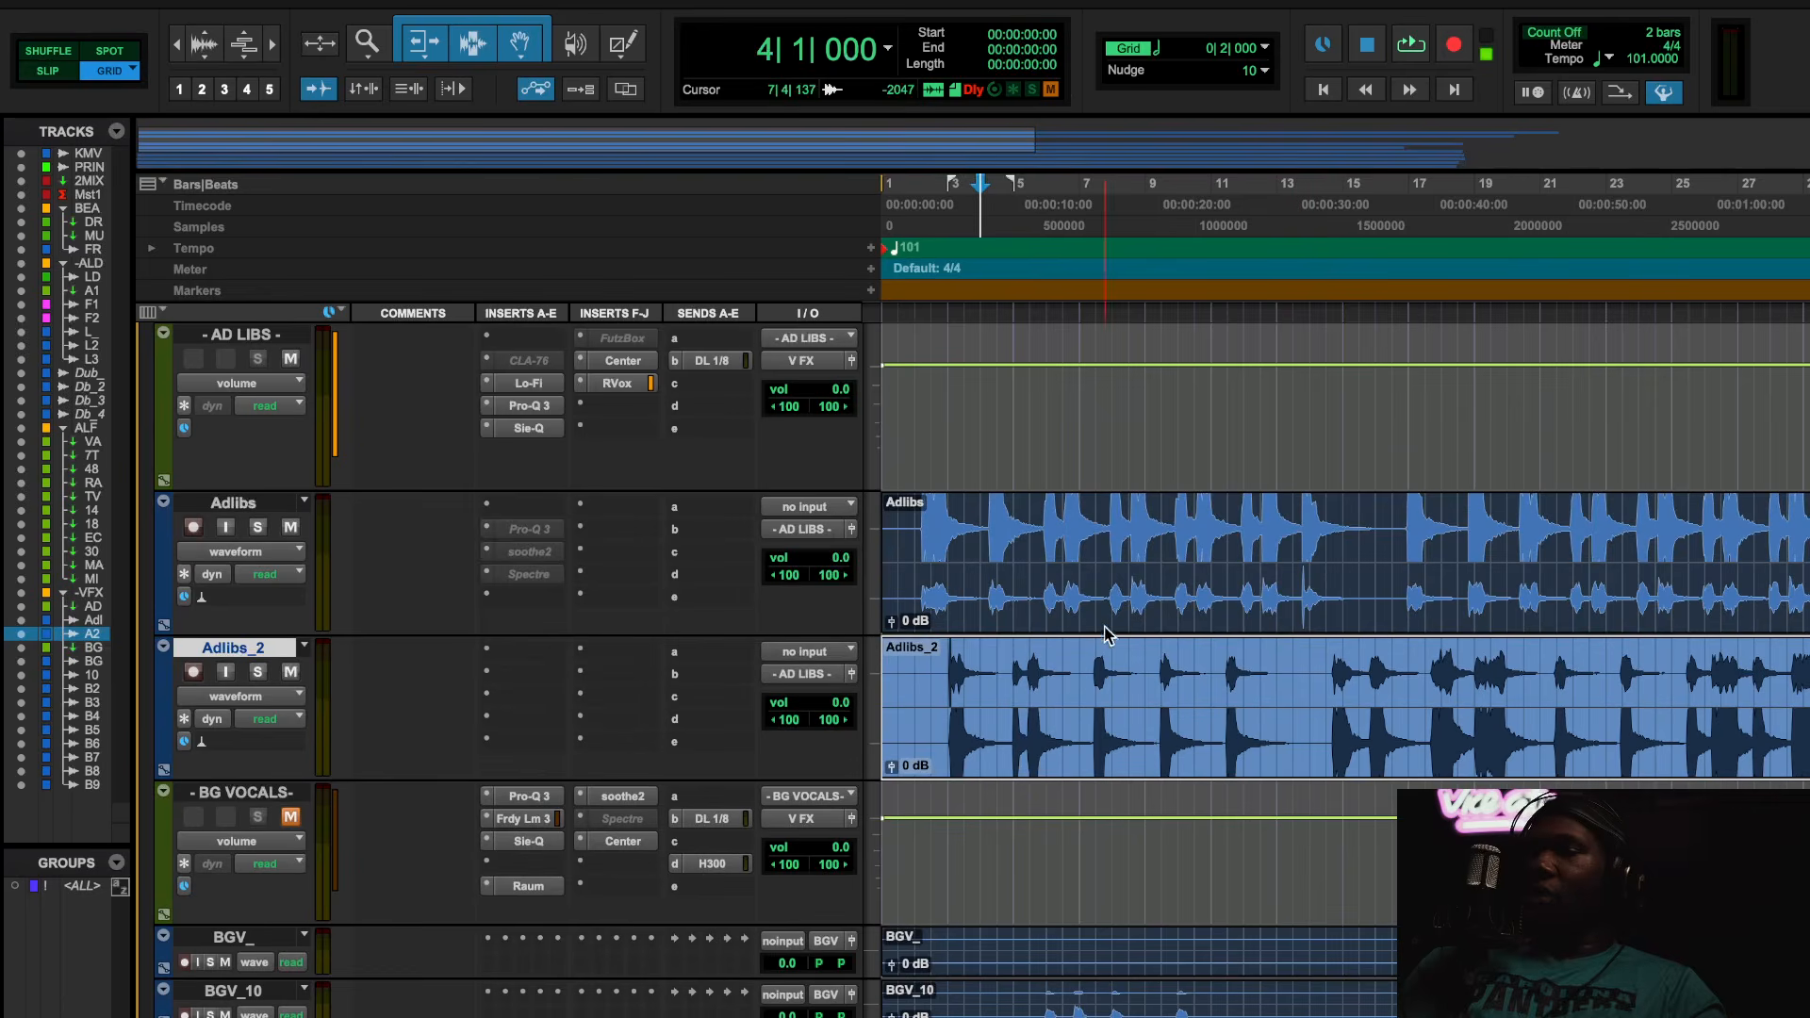
{"action": "scroll", "coordinate": [1153, 658], "scroll_direction": "up", "scroll_amount": 6}
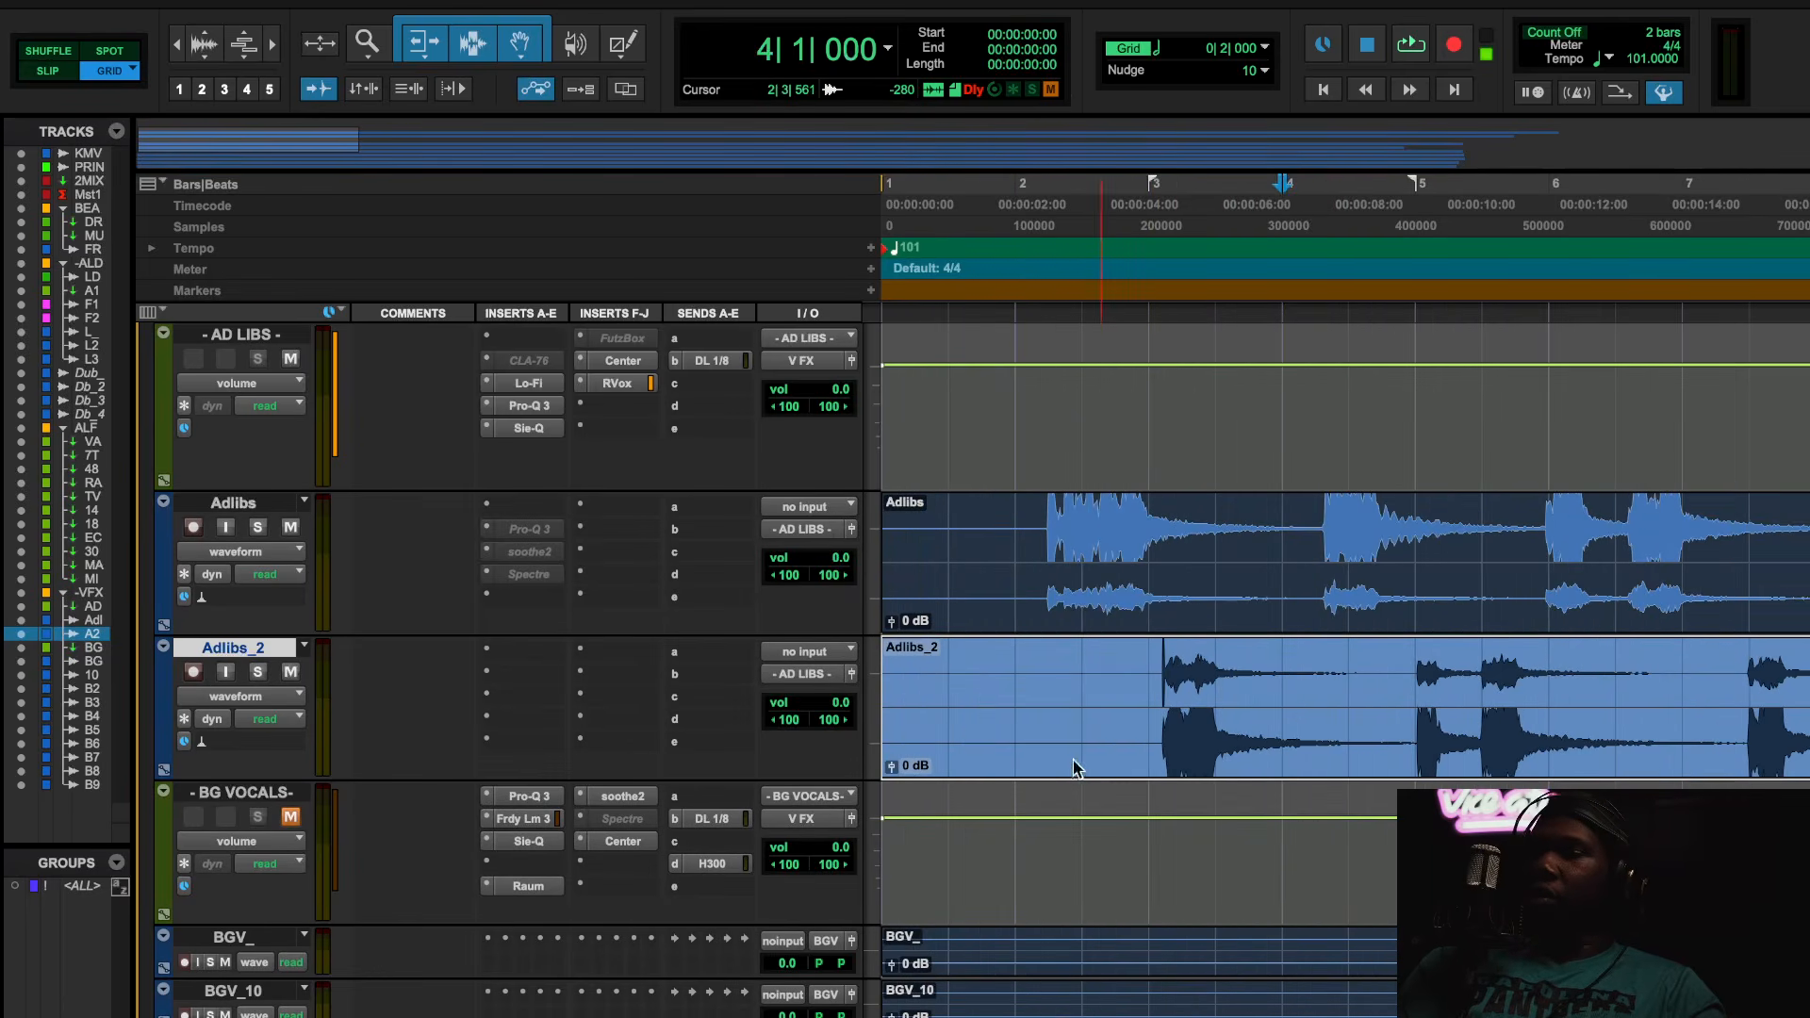
{"action": "scroll", "coordinate": [1124, 708], "scroll_direction": "down", "scroll_amount": 6}
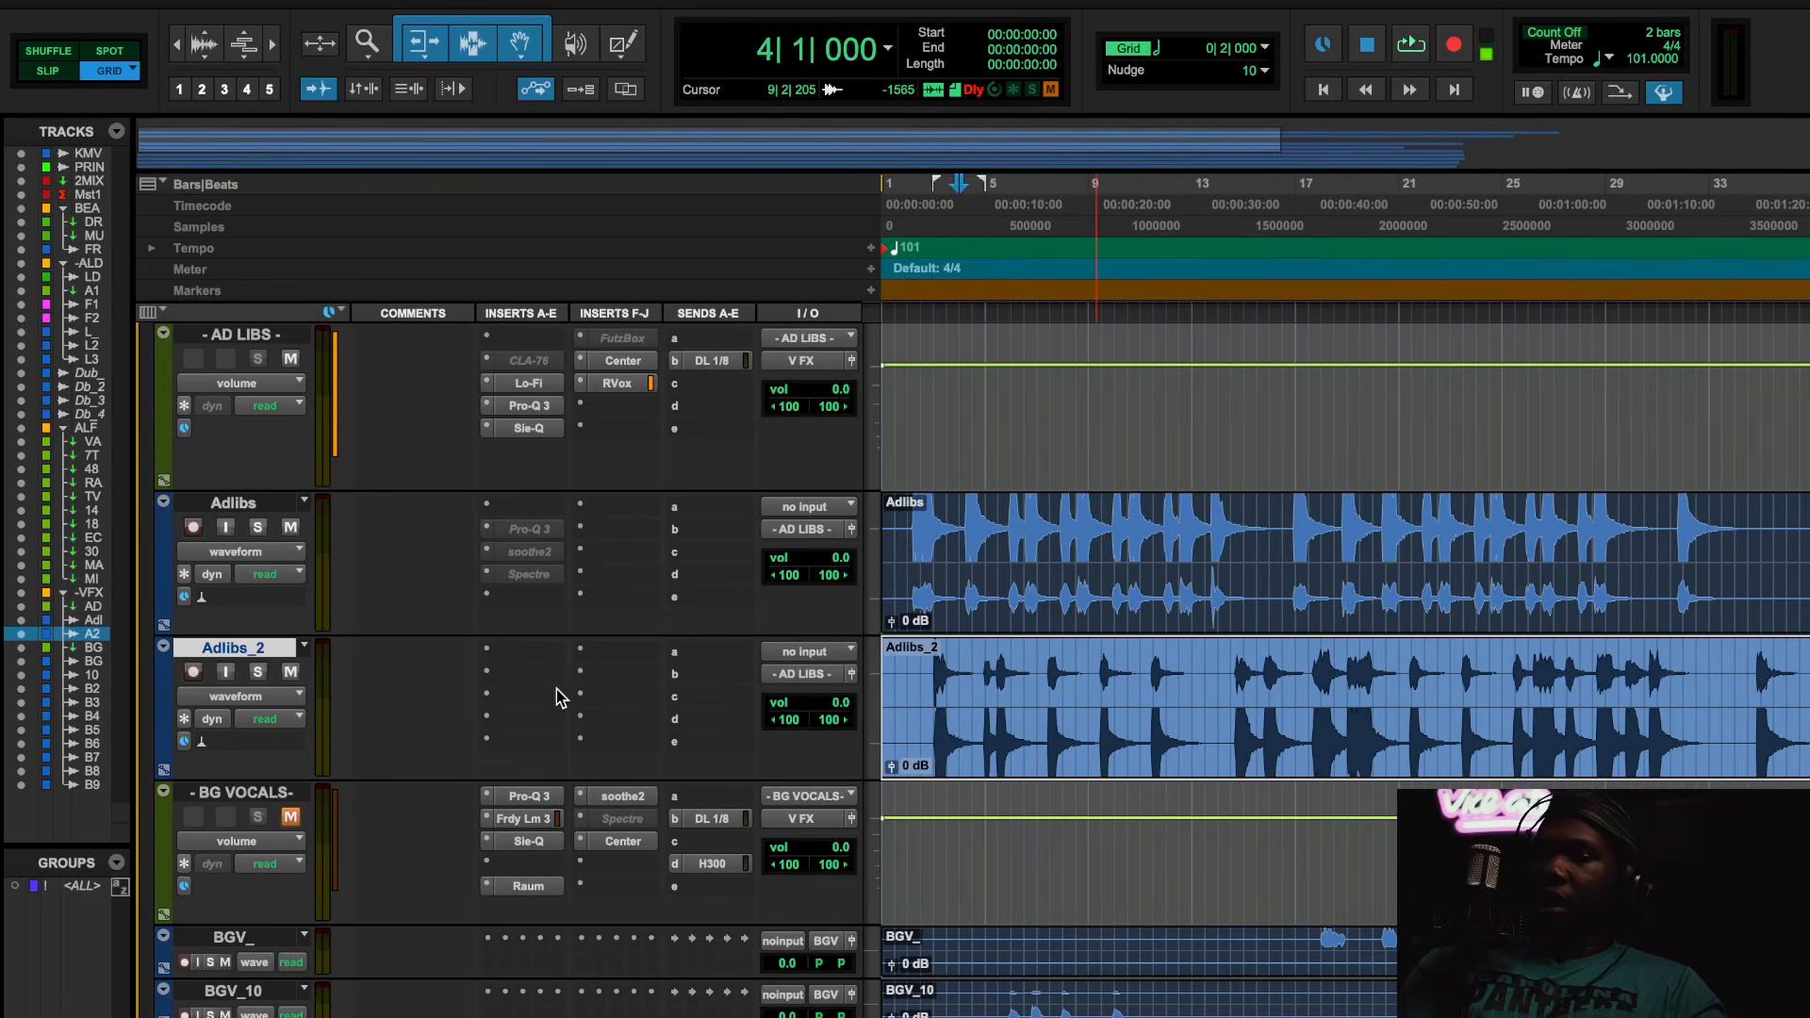
- Insert FabFilter Pro-Q 3 in the empty fifth insert slot of the Adlibs track and start playback
{"action": "left_click", "coordinate": [524, 597]}
{"action": "left_click", "coordinate": [604, 553]}
{"action": "key", "text": "space"}
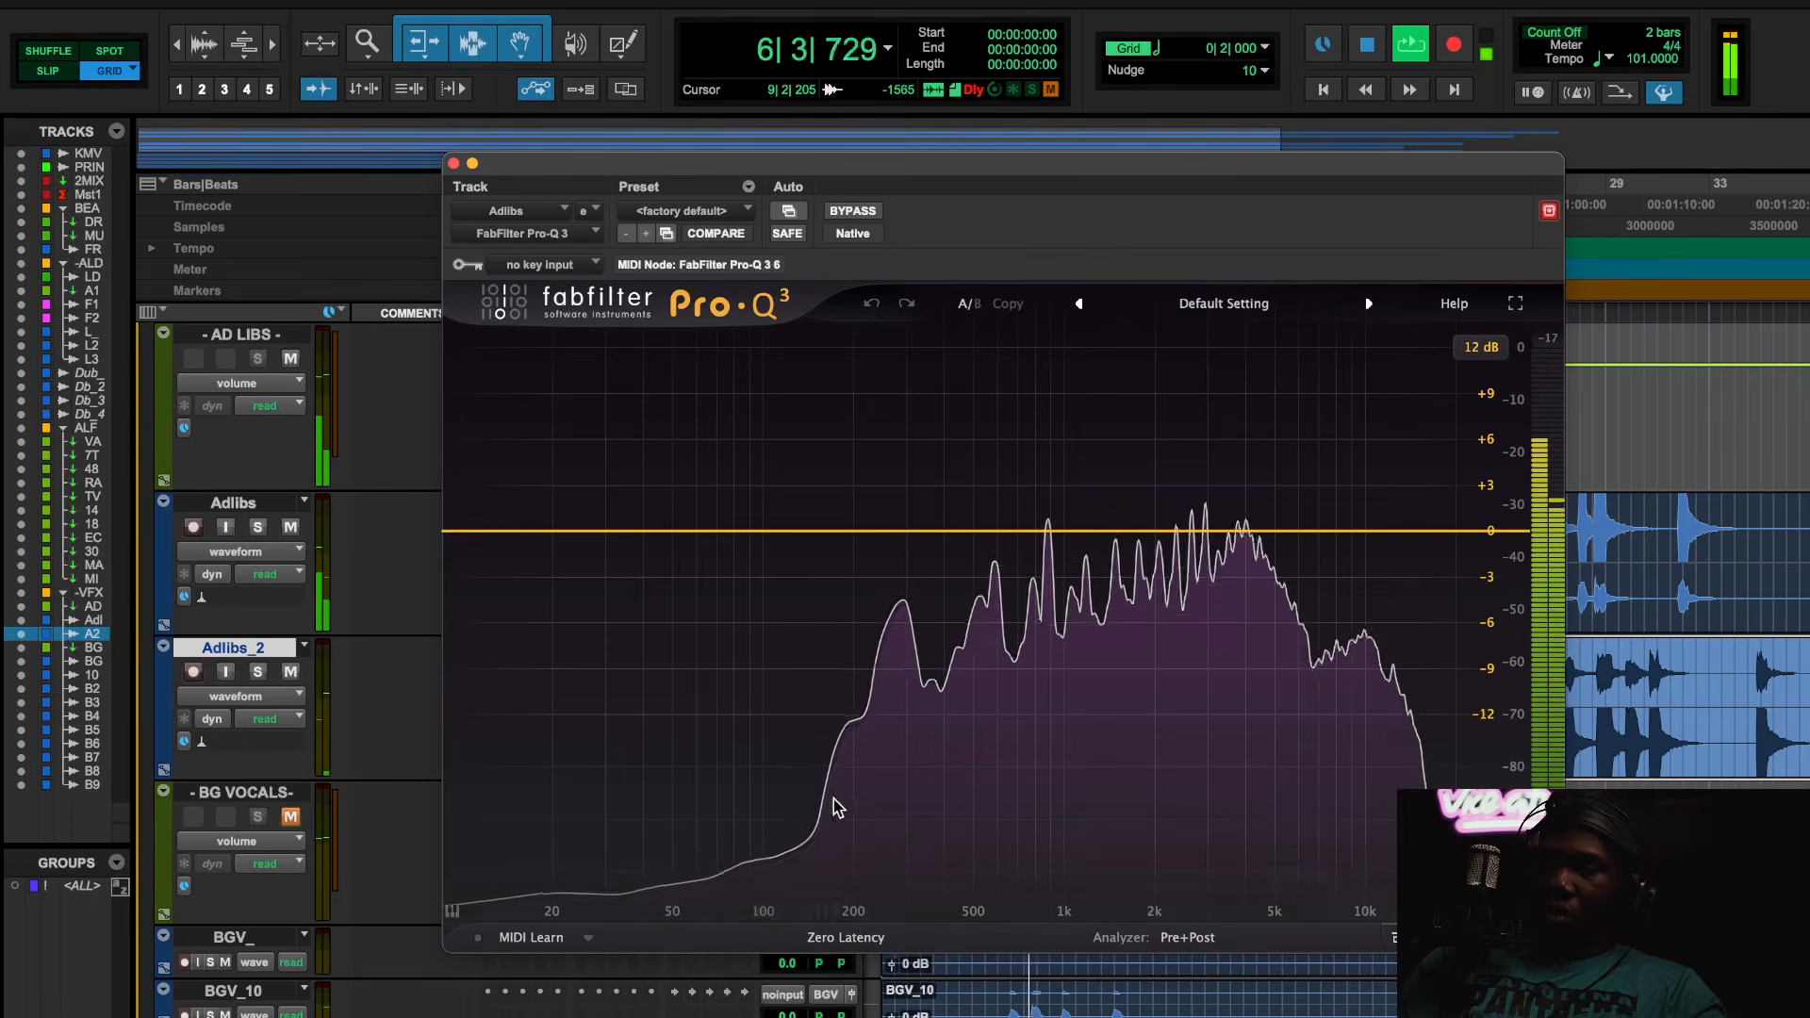
- Solo the Adlibs track to examine its spectrum in Pro-Q 3, ending with playback stopped, solo off and the plug-in closed
{"action": "left_click", "coordinate": [257, 527]}
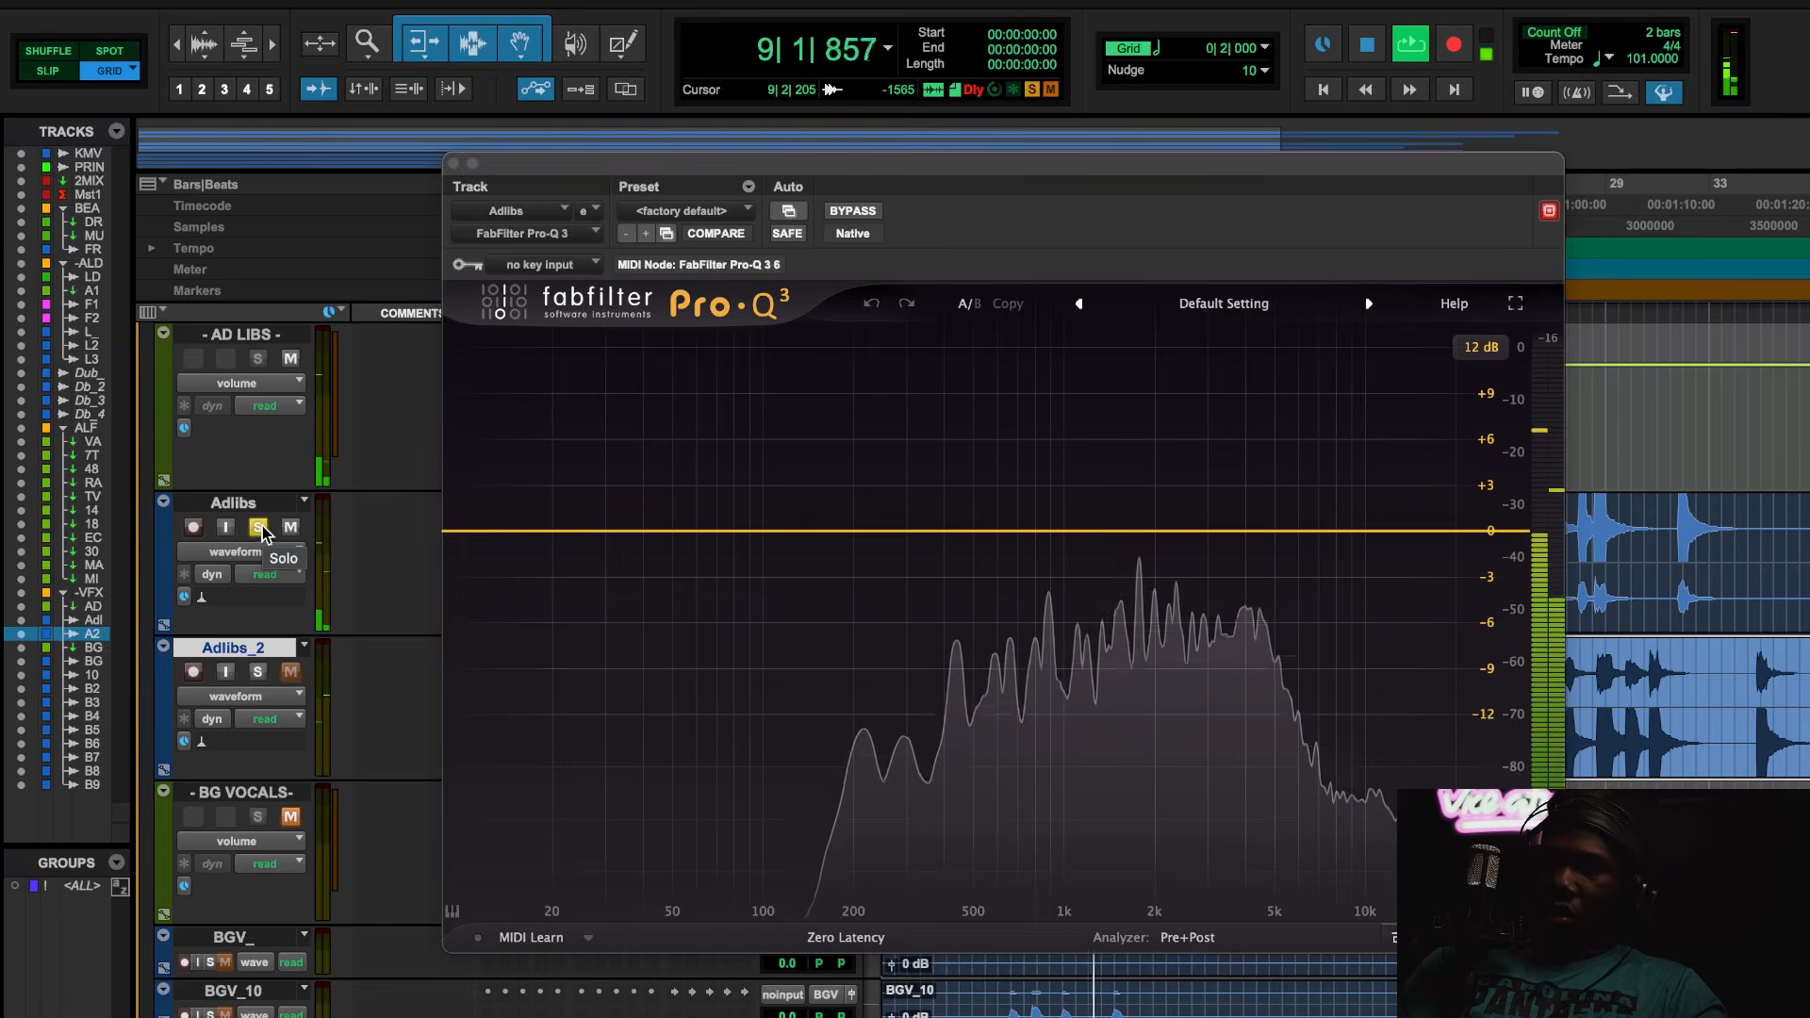
{"action": "key", "text": "space"}
{"action": "left_click", "coordinate": [259, 527]}
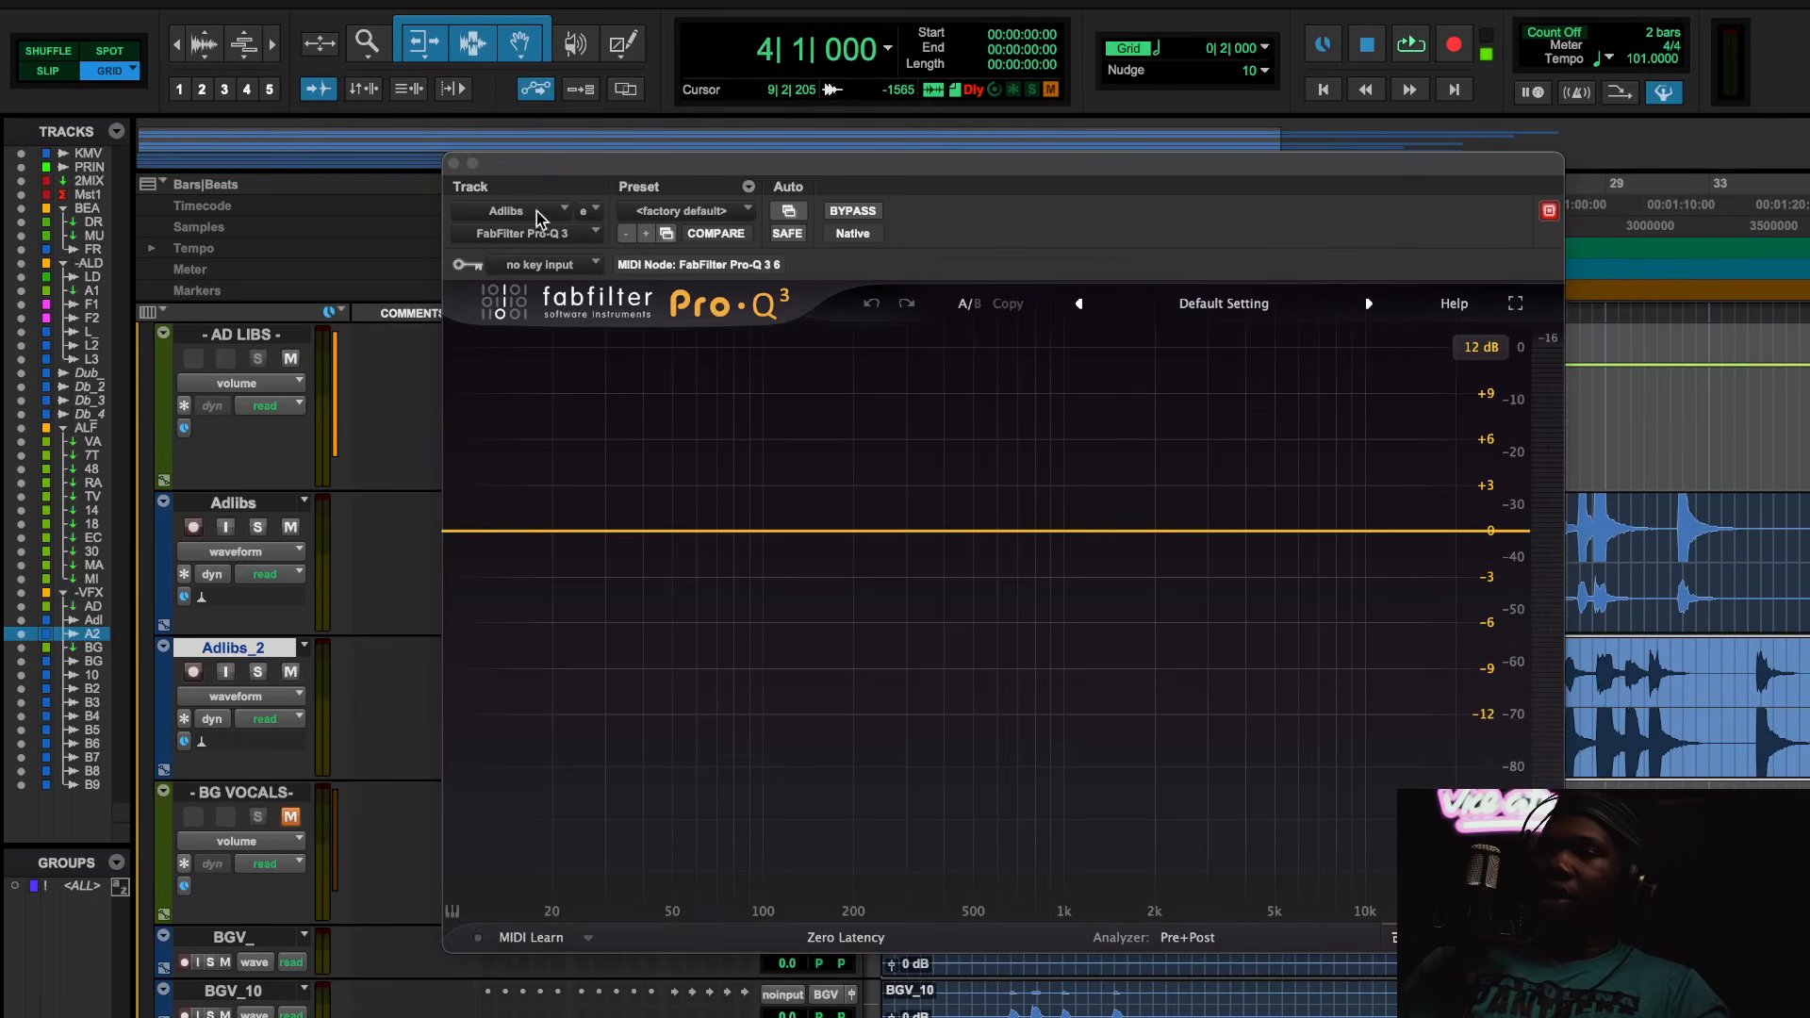
{"action": "left_click", "coordinate": [453, 164]}
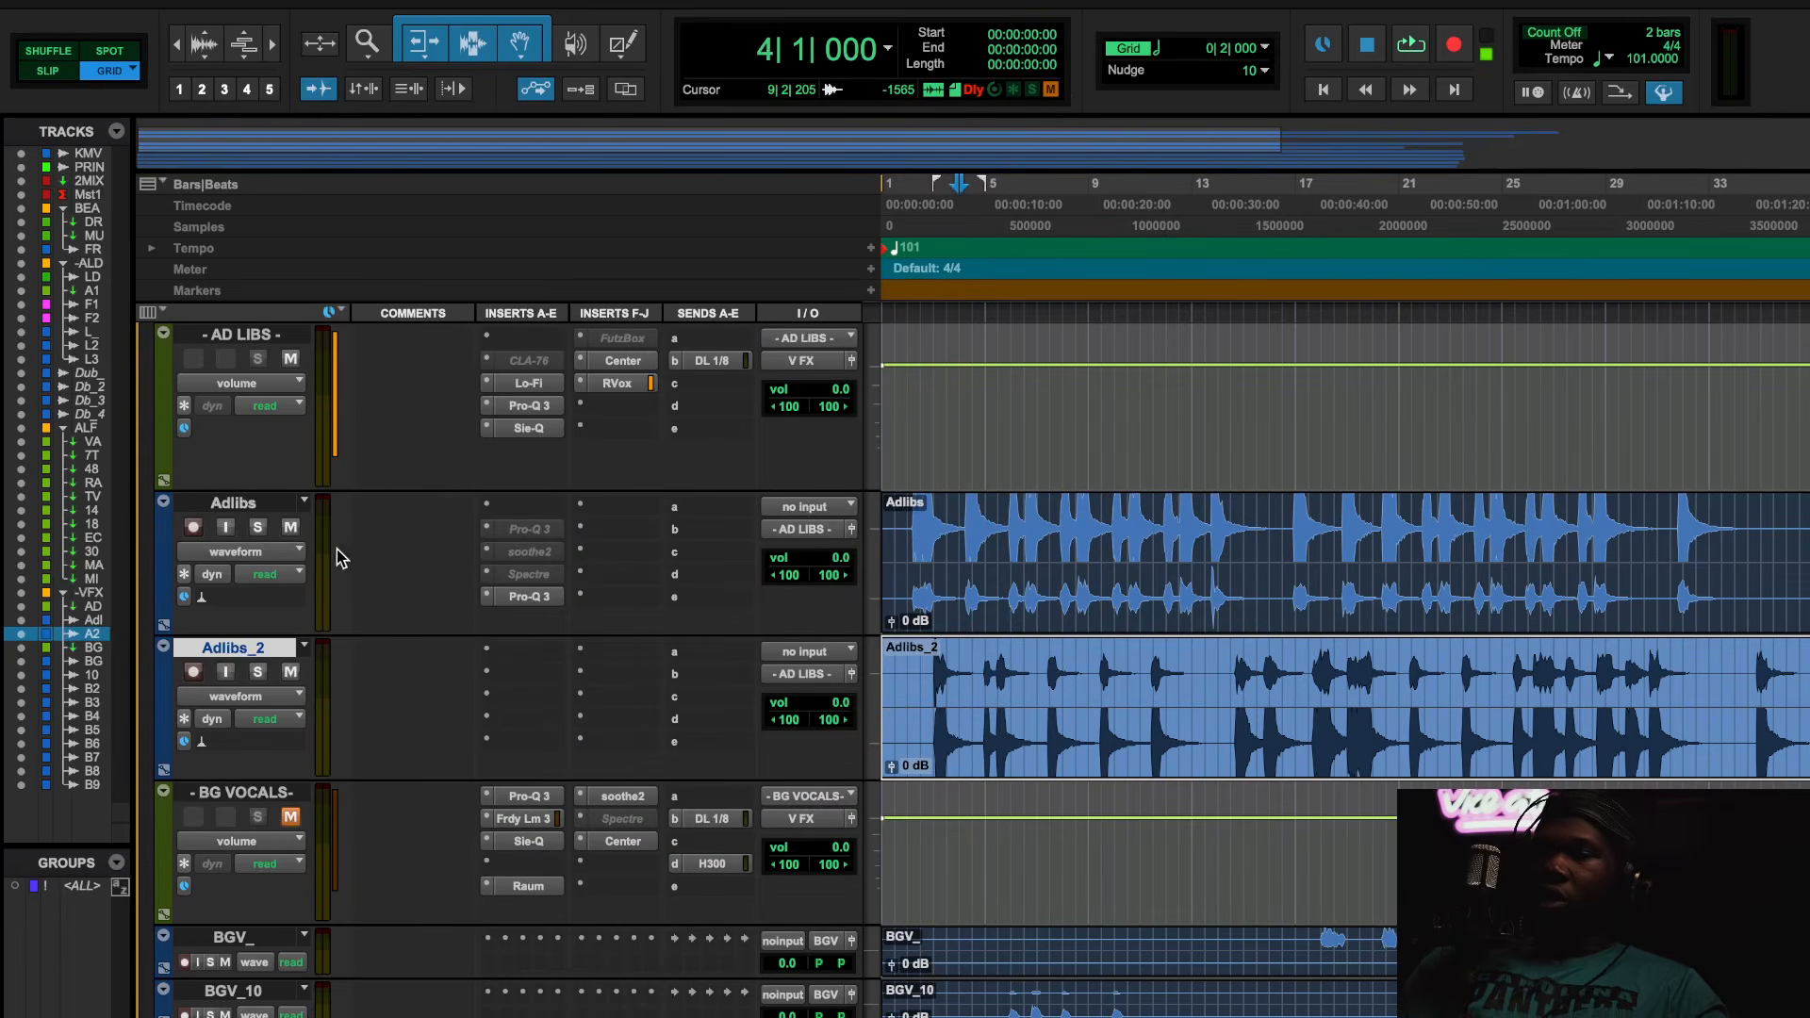
- Open Center on the AD LIBS track and check its Center fader's level, closing the plug-in again
{"action": "left_click", "coordinate": [627, 362]}
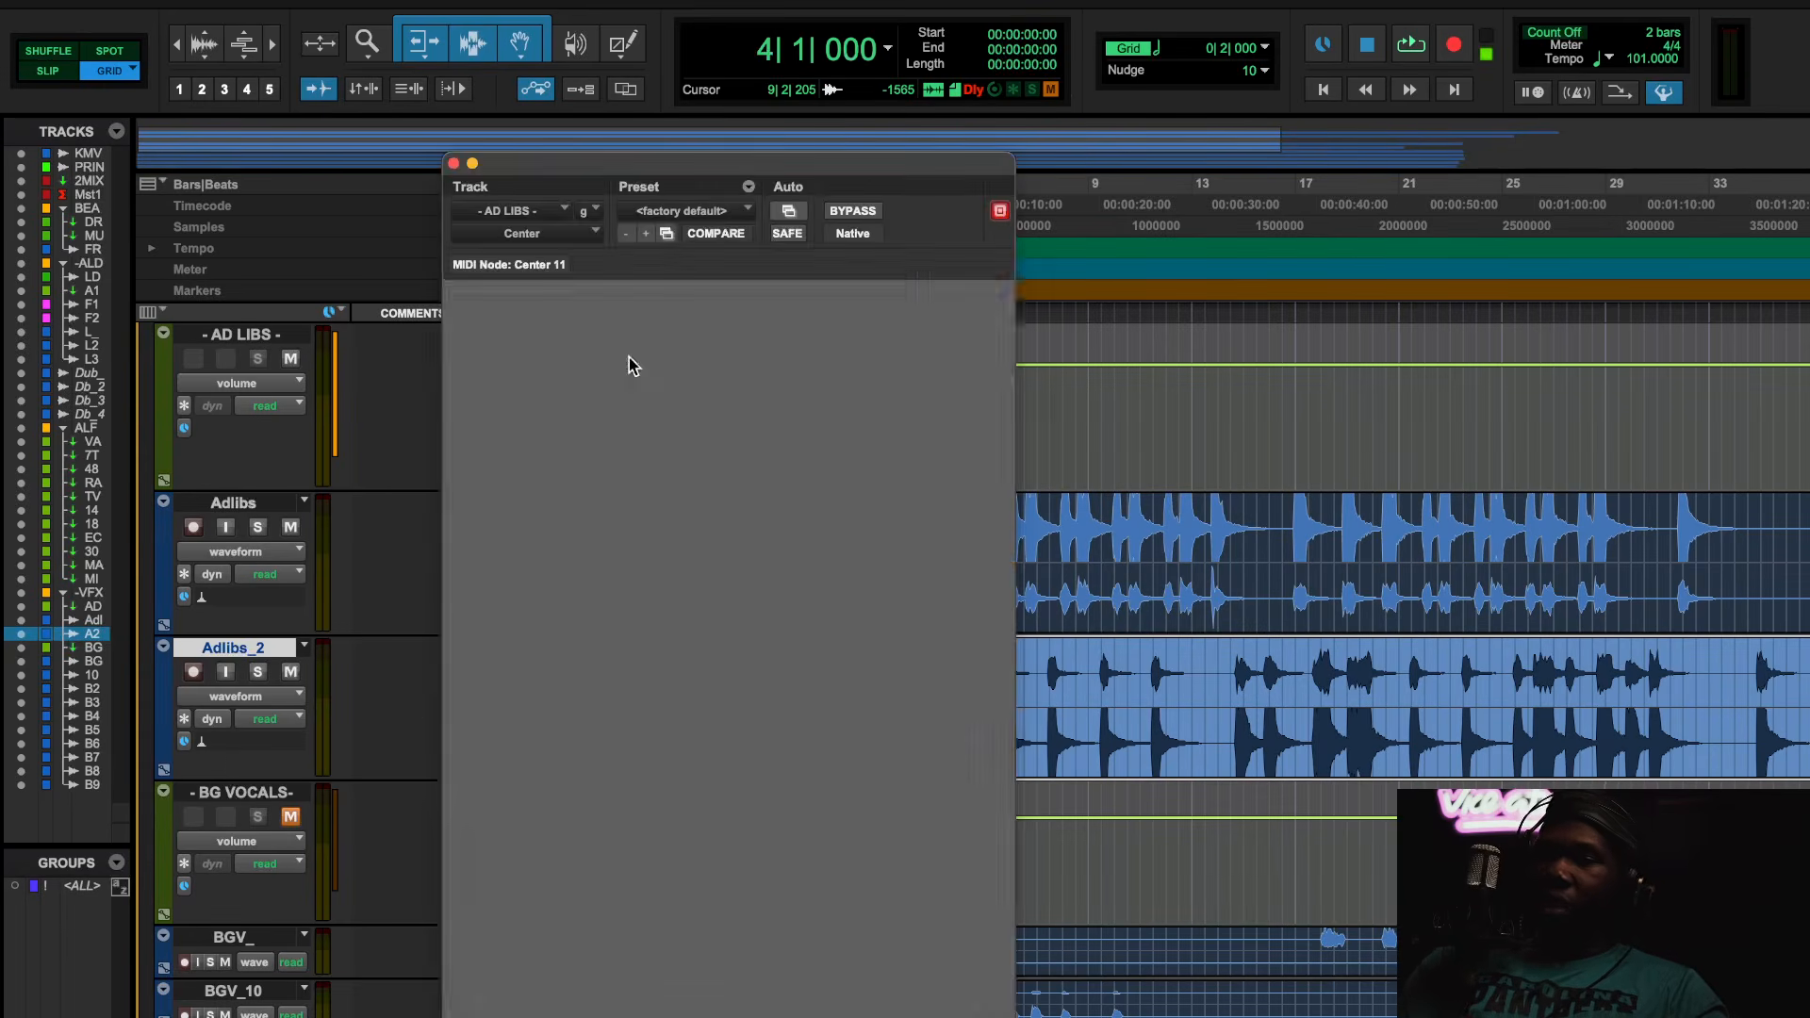
{"action": "left_click_drag", "start_coordinate": [585, 596], "coordinate": [585, 600]}
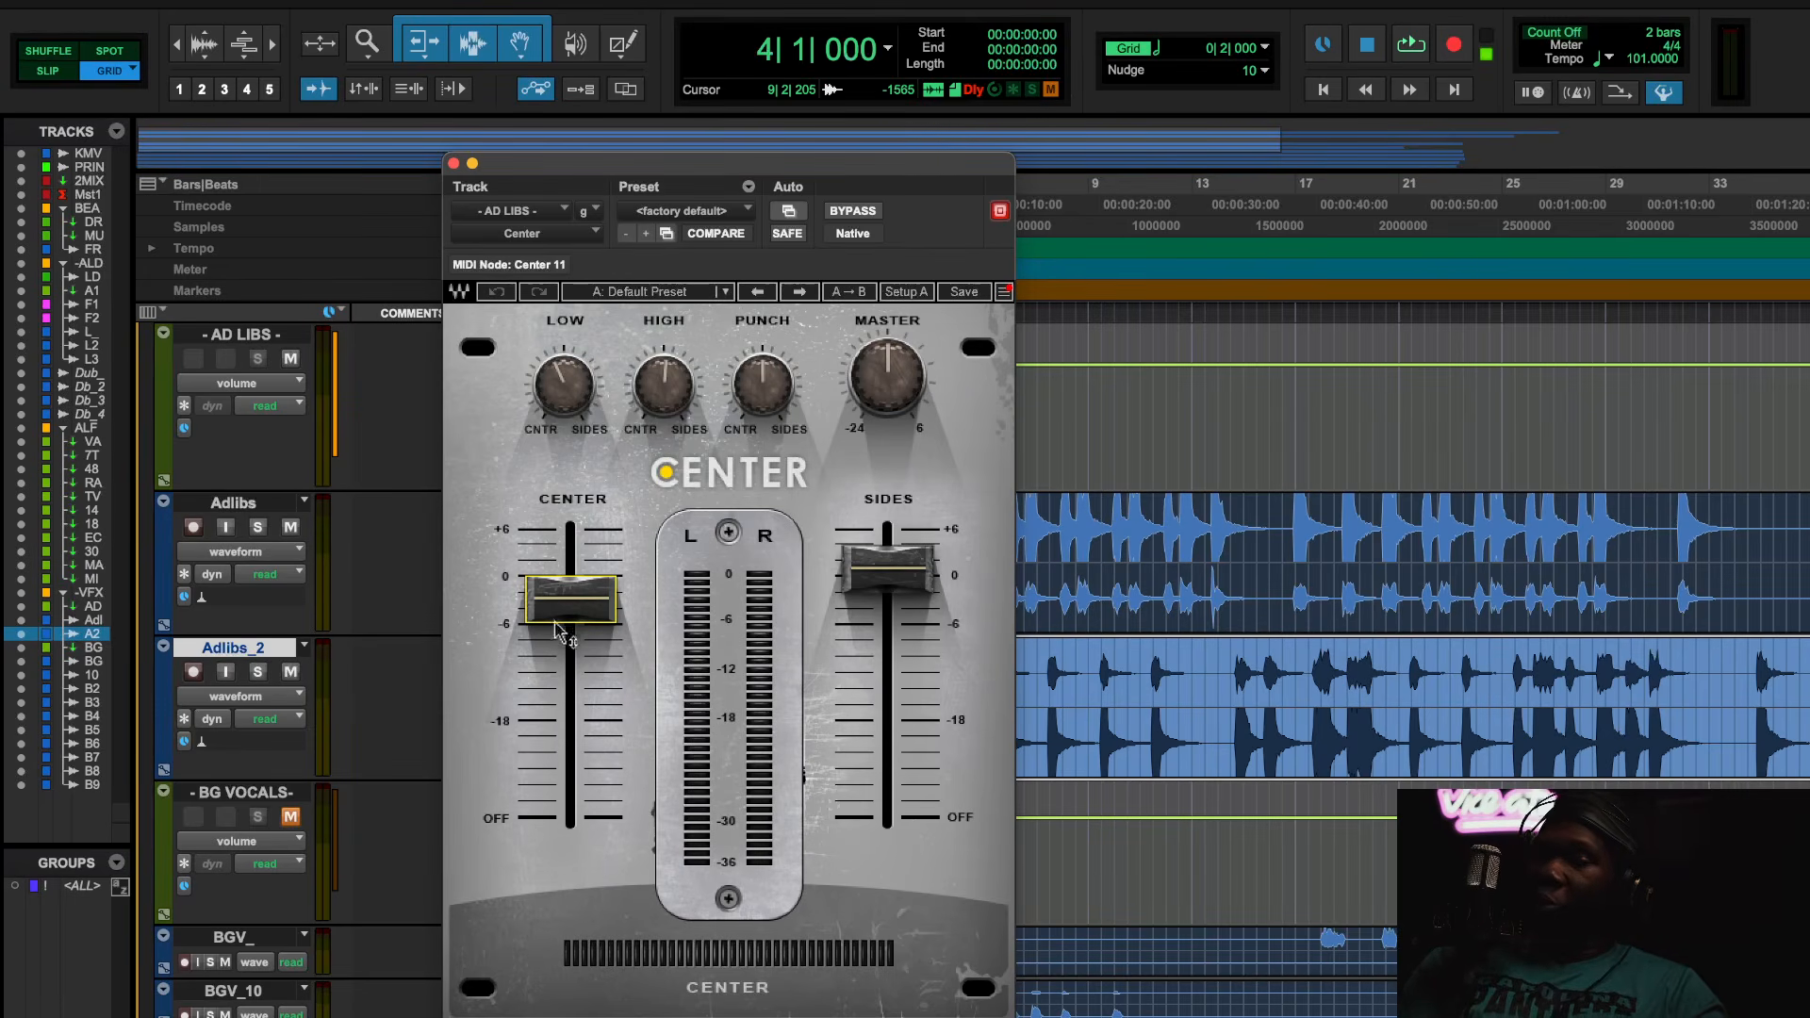
{"action": "left_click", "coordinate": [453, 164]}
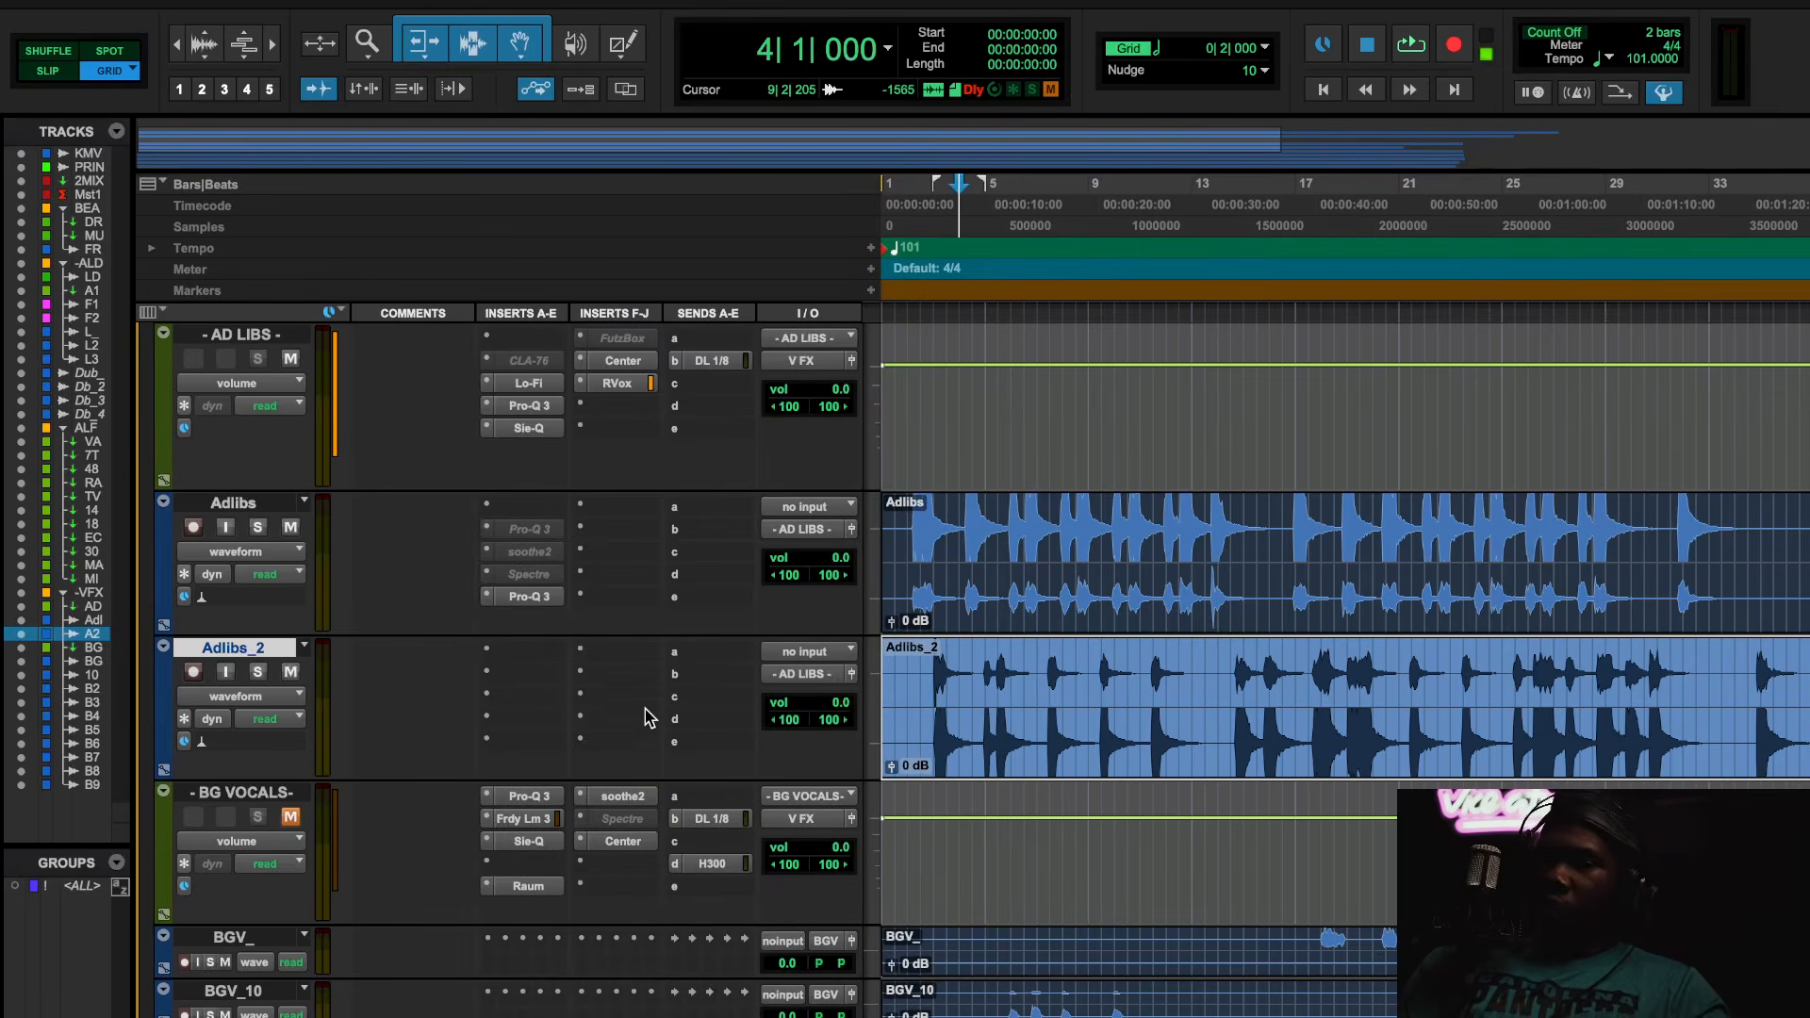